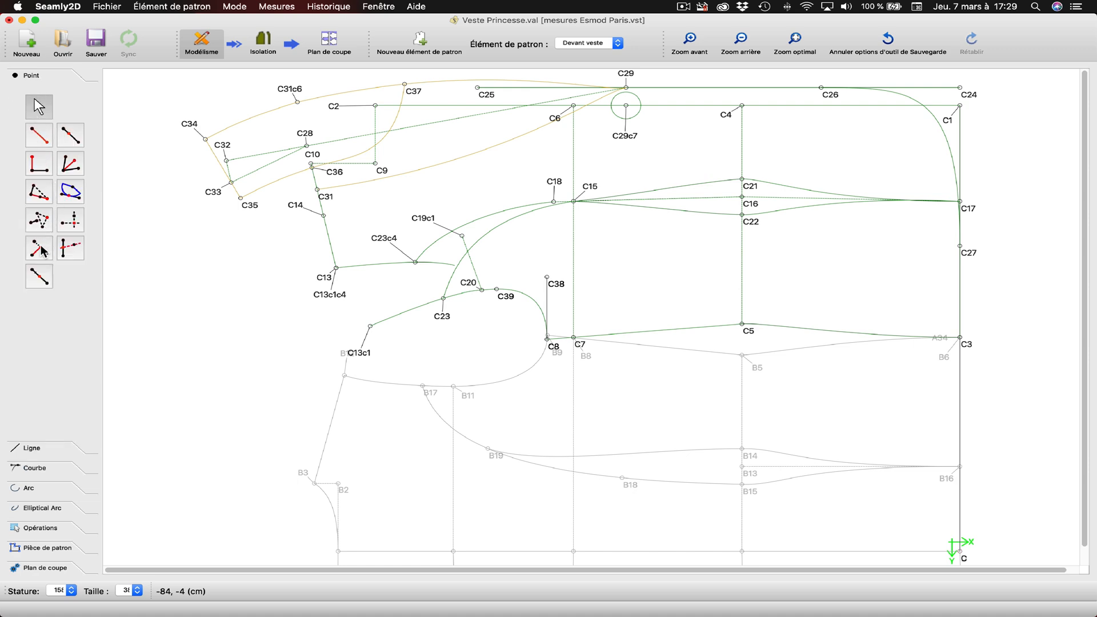
Construct the perpendicular foot of point C39 on the line from C8 to C38
click(39, 249)
click(496, 290)
click(548, 341)
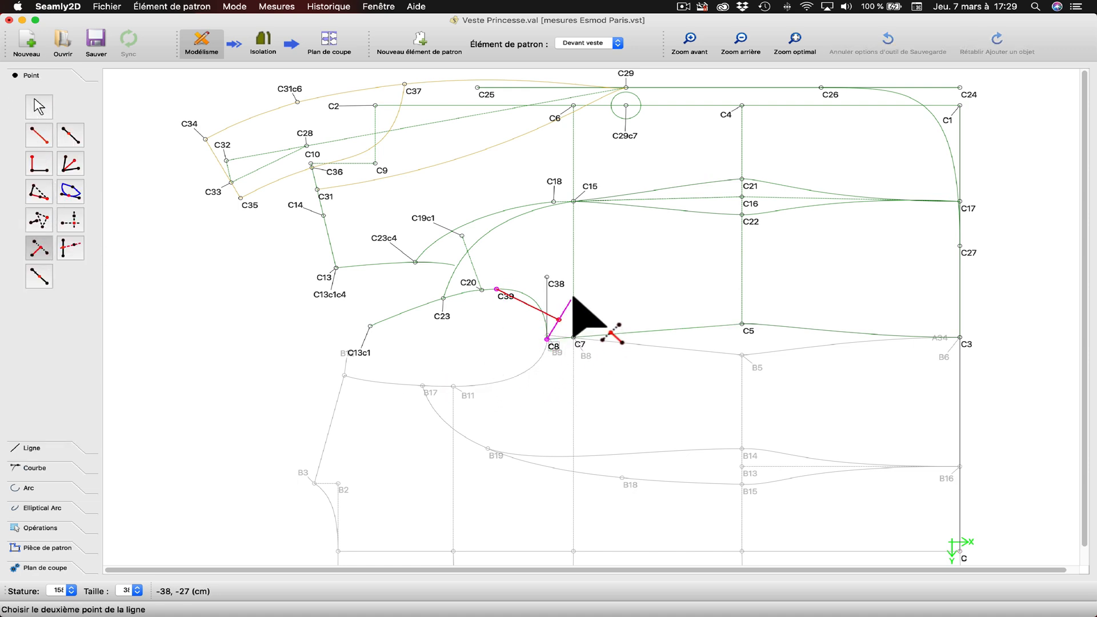
click(547, 277)
In the Dos de chemise pattern piece, add a point 7 cm from B9 at a 270° angle
click(601, 43)
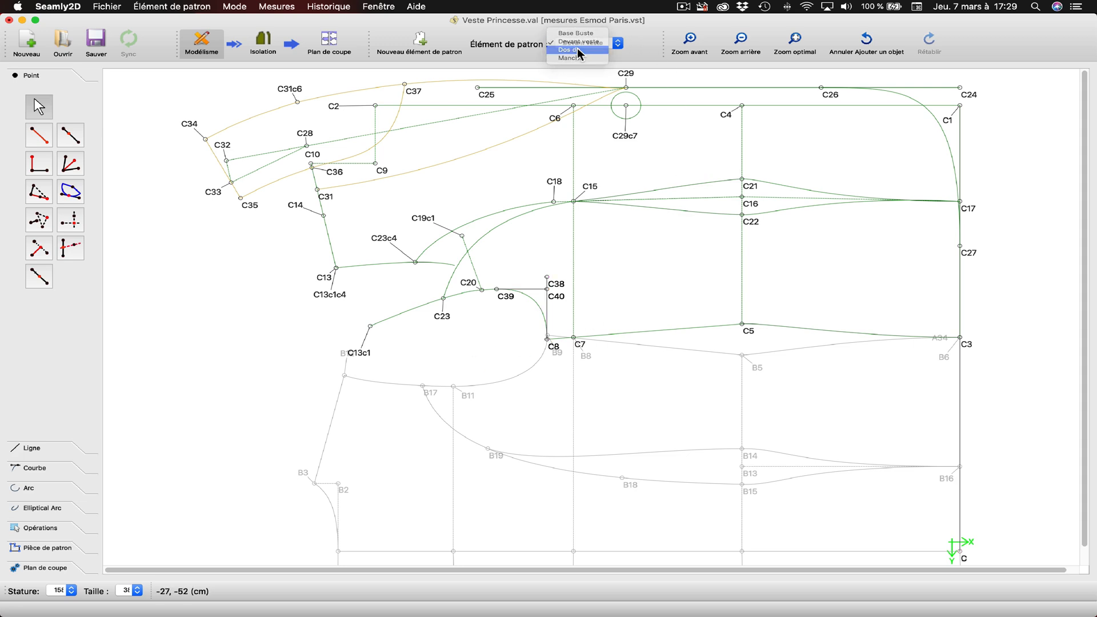
click(577, 50)
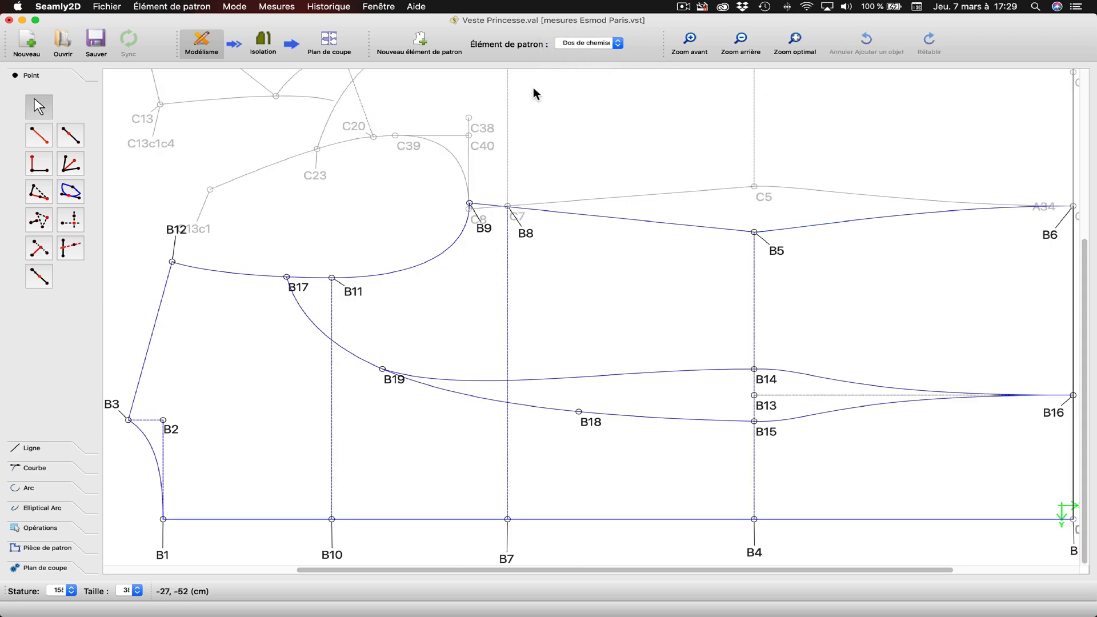
click(45, 142)
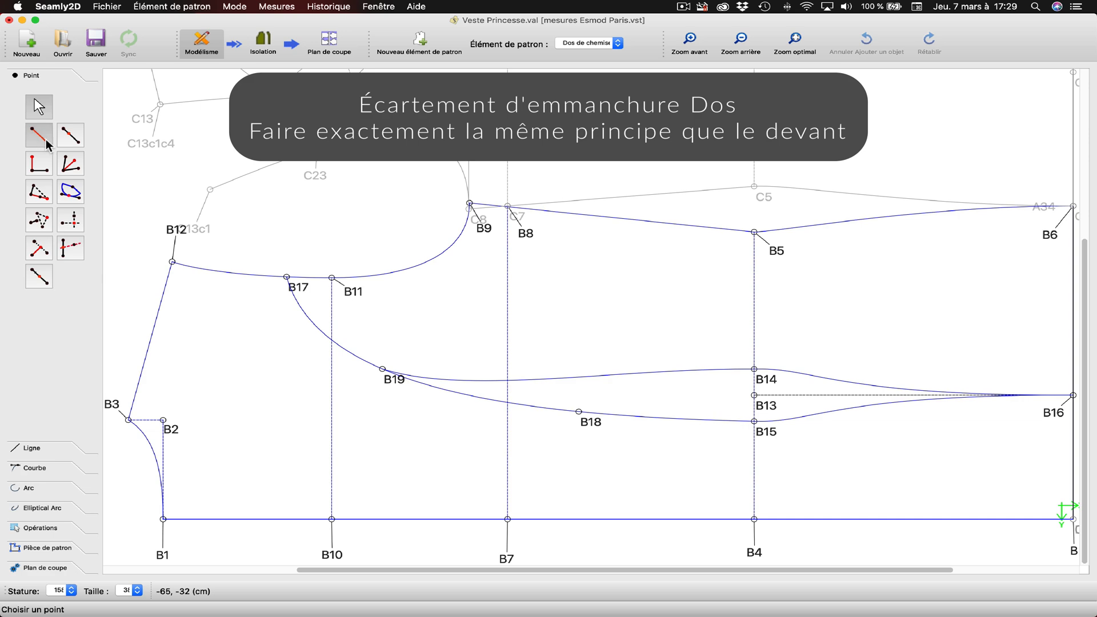
shift+click(484, 228)
click(486, 308)
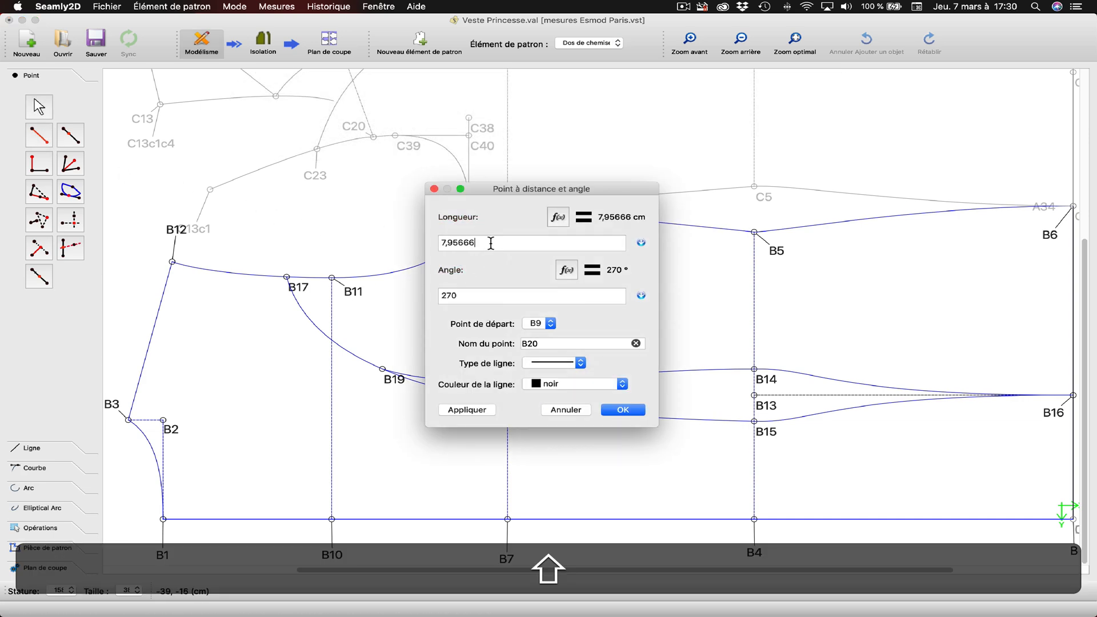
text(7)
click(467, 409)
click(623, 410)
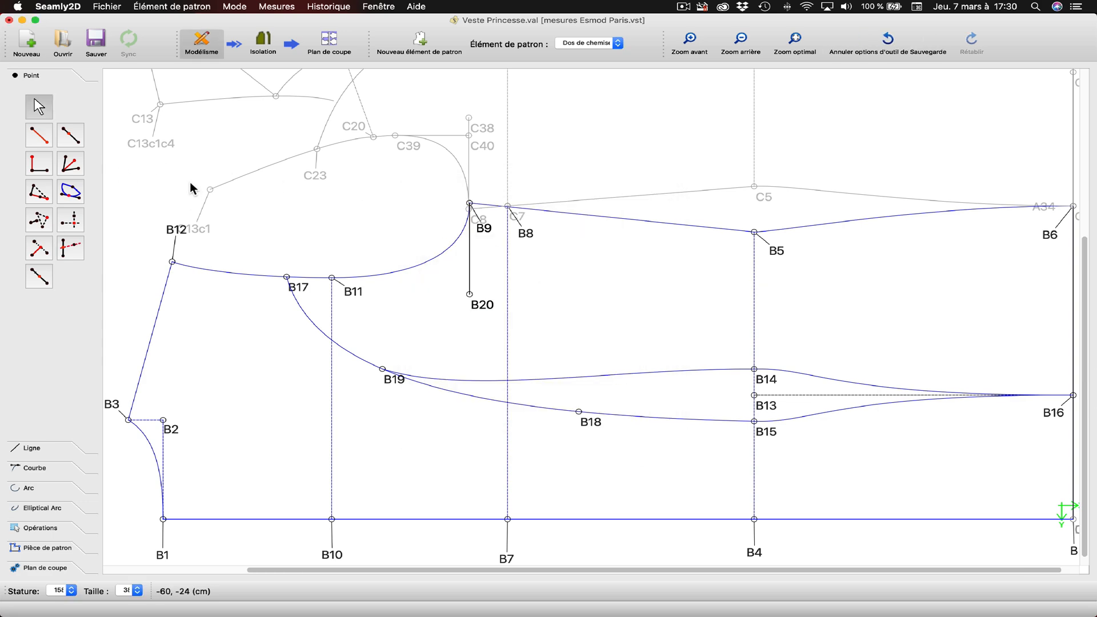
Construct the perpendicular foot of B11 on the line B9–B20 and spread the labels around that line apart
click(38, 255)
click(332, 278)
click(485, 229)
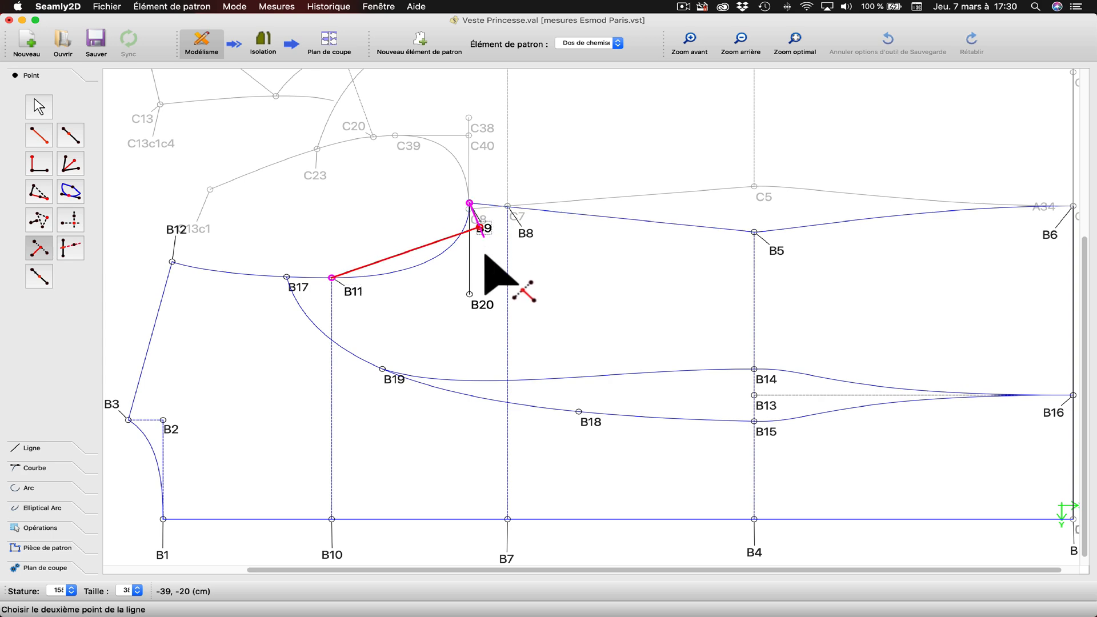
click(470, 295)
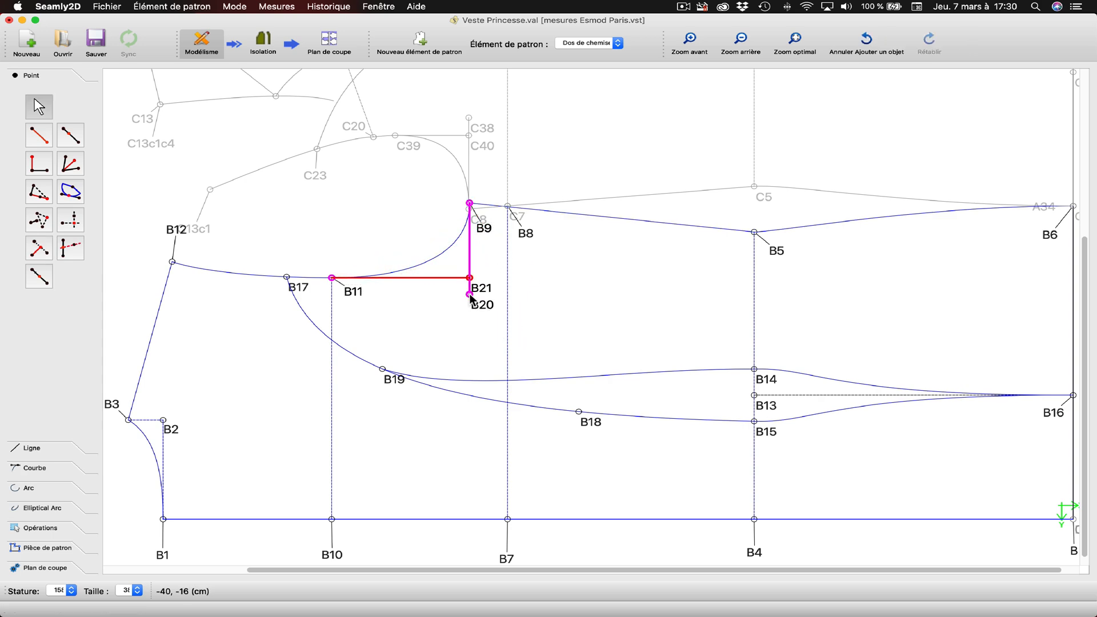
drag(484, 312, 496, 280)
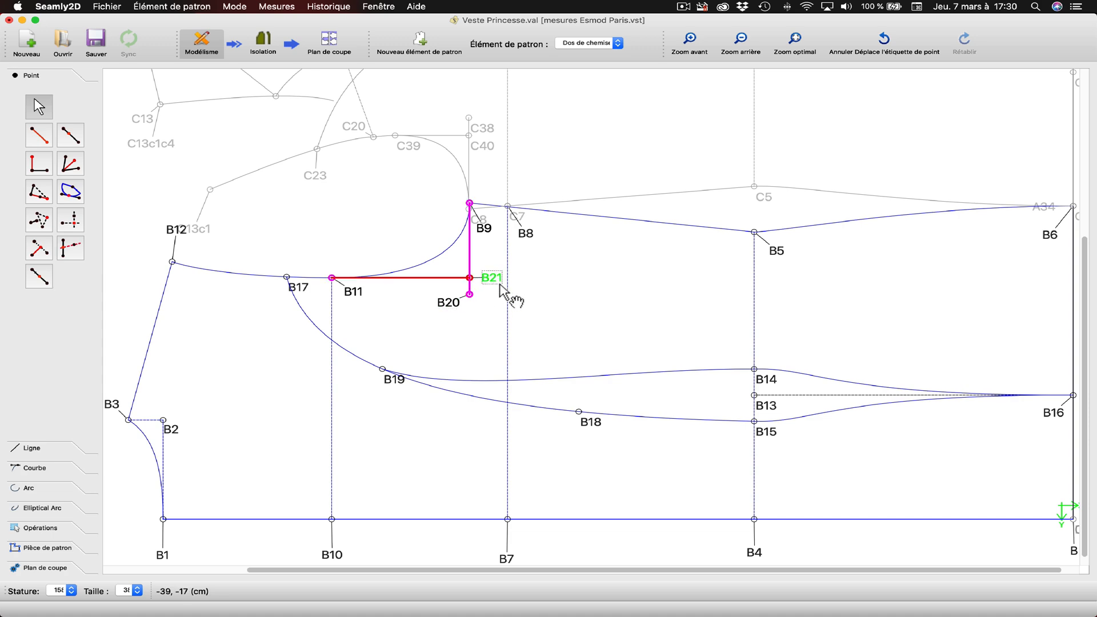
drag(486, 230, 484, 190)
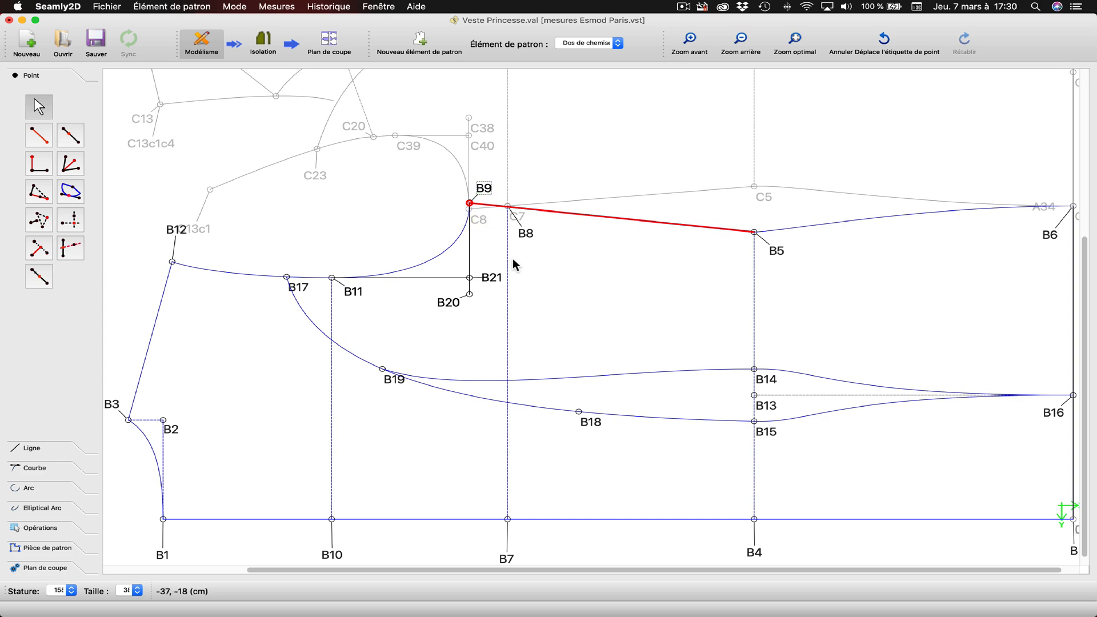
In the Devant veste pattern piece, reposition the C13 and C13c1 labels clear of the neighbouring points
click(568, 43)
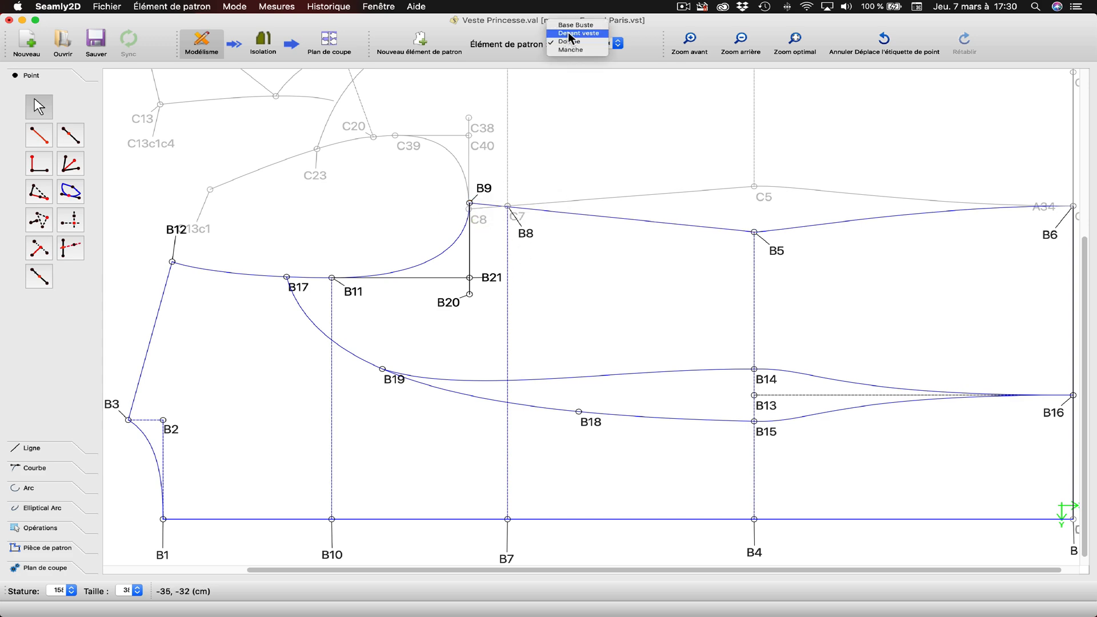
click(571, 34)
drag(366, 303, 328, 269)
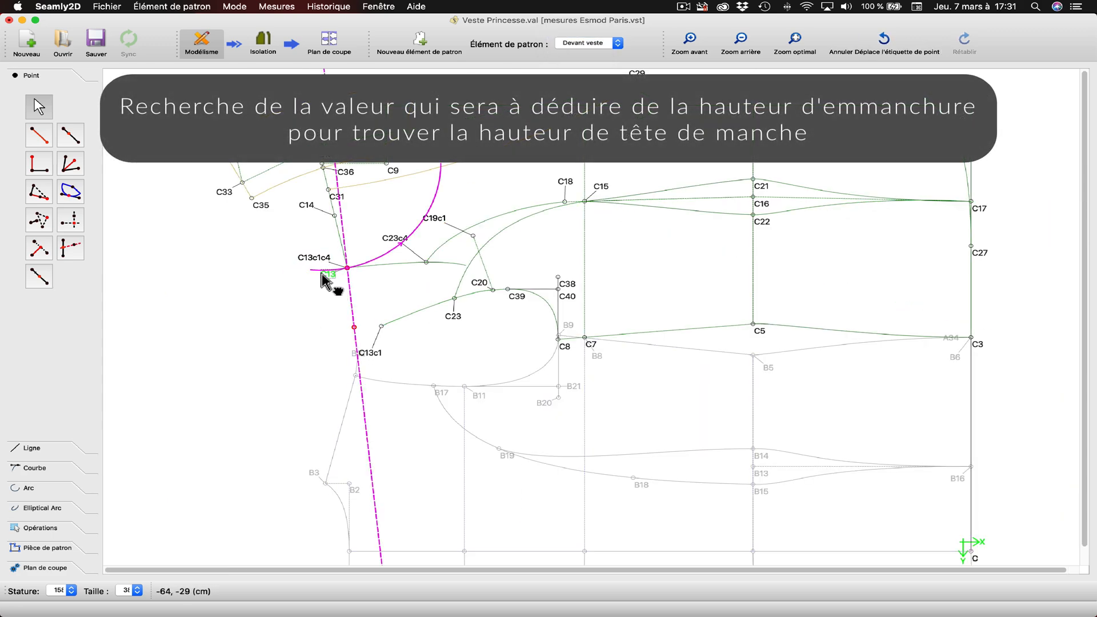
drag(371, 354, 378, 313)
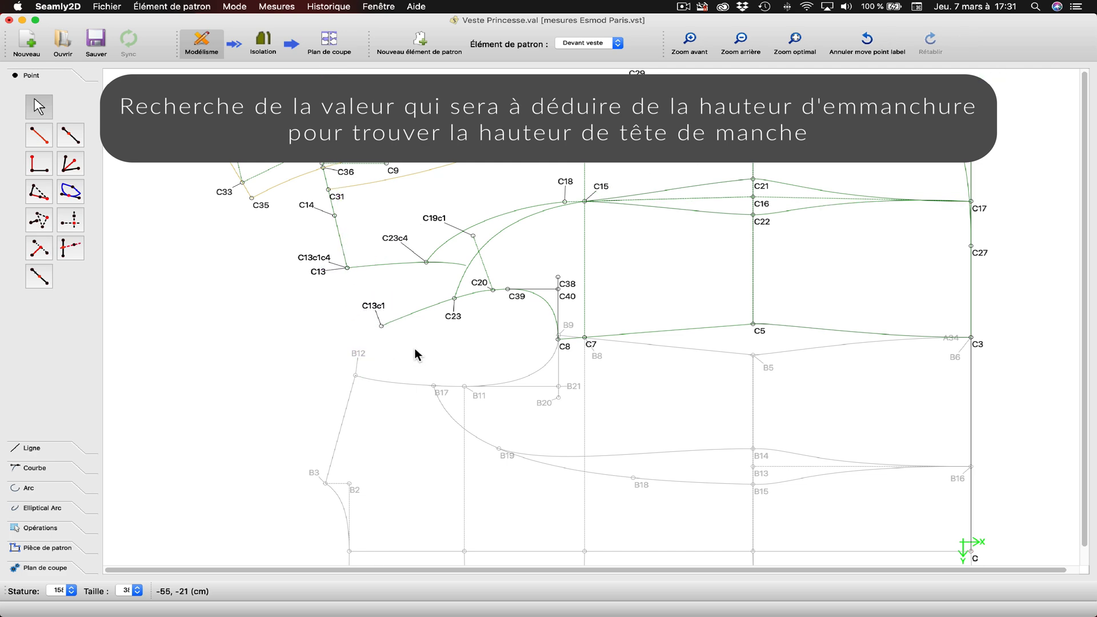
Add a point 5 cm from C13c1 at a 270° angle on the front piece
click(689, 40)
click(690, 40)
click(689, 40)
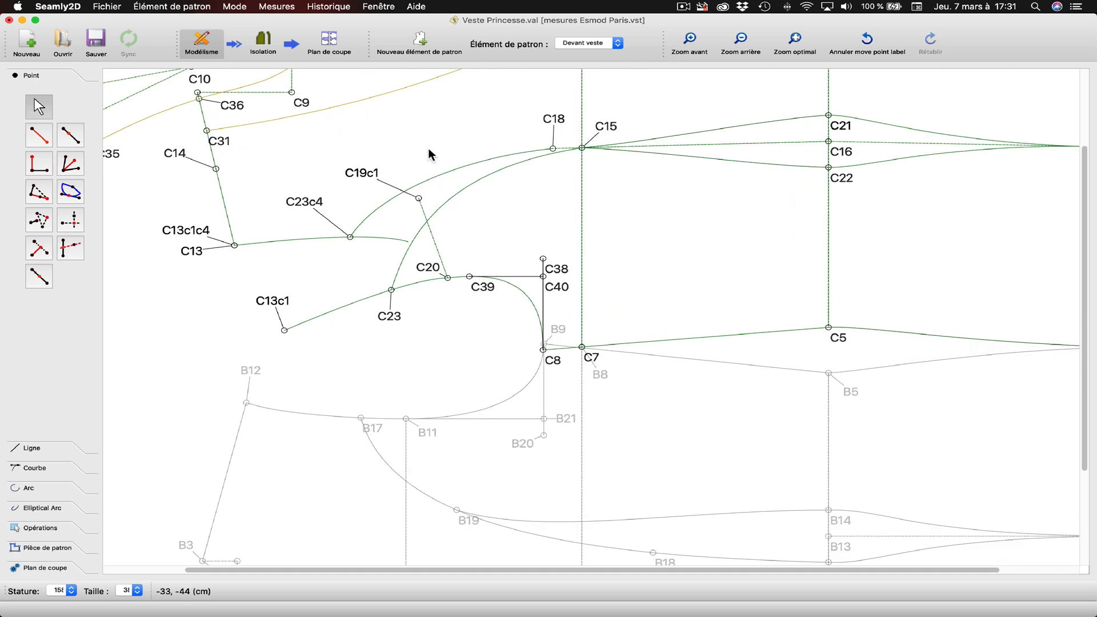
click(38, 135)
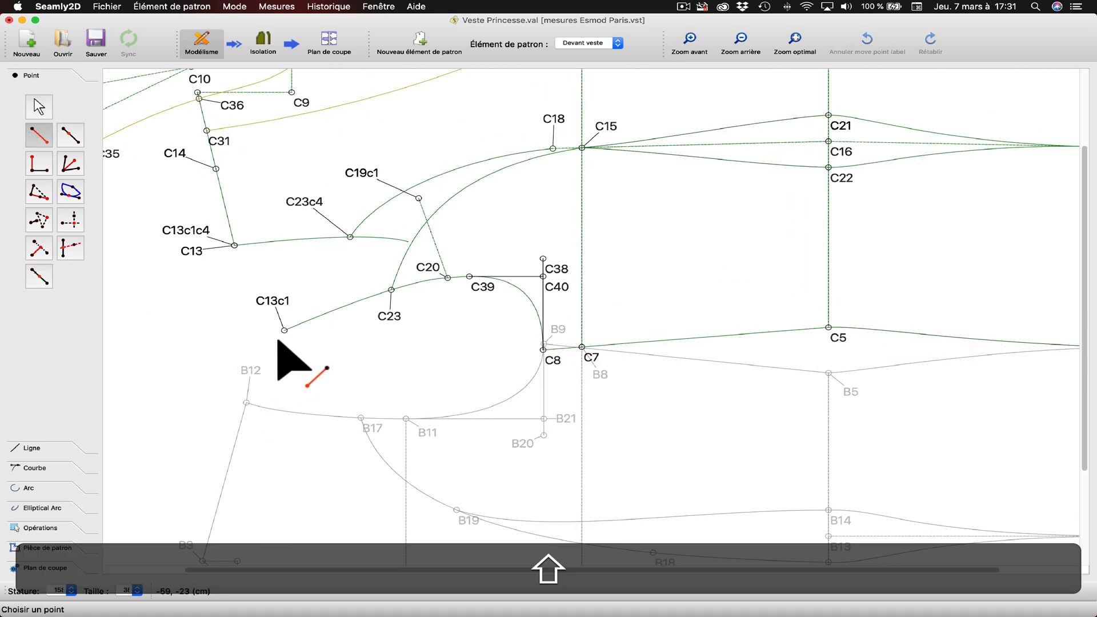
click(276, 303)
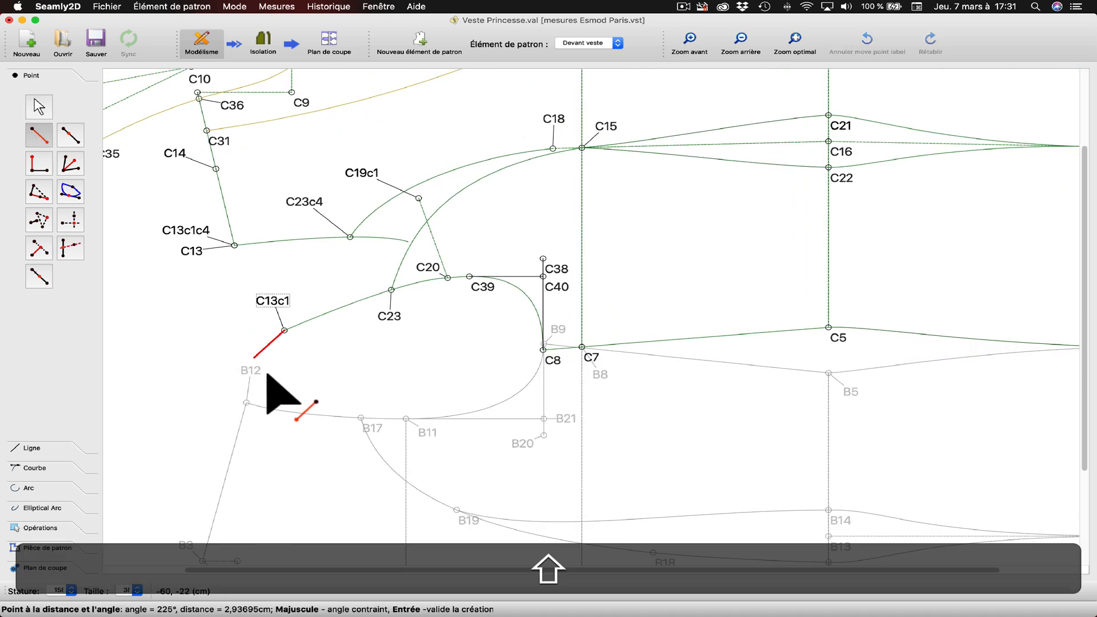
click(290, 405)
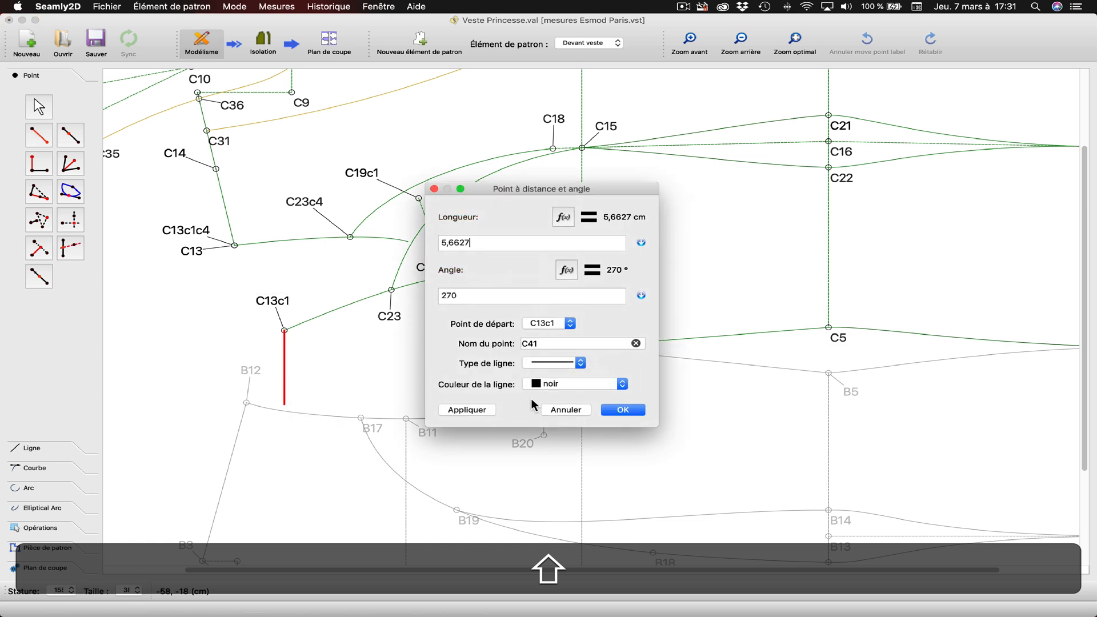
drag(480, 240, 422, 240)
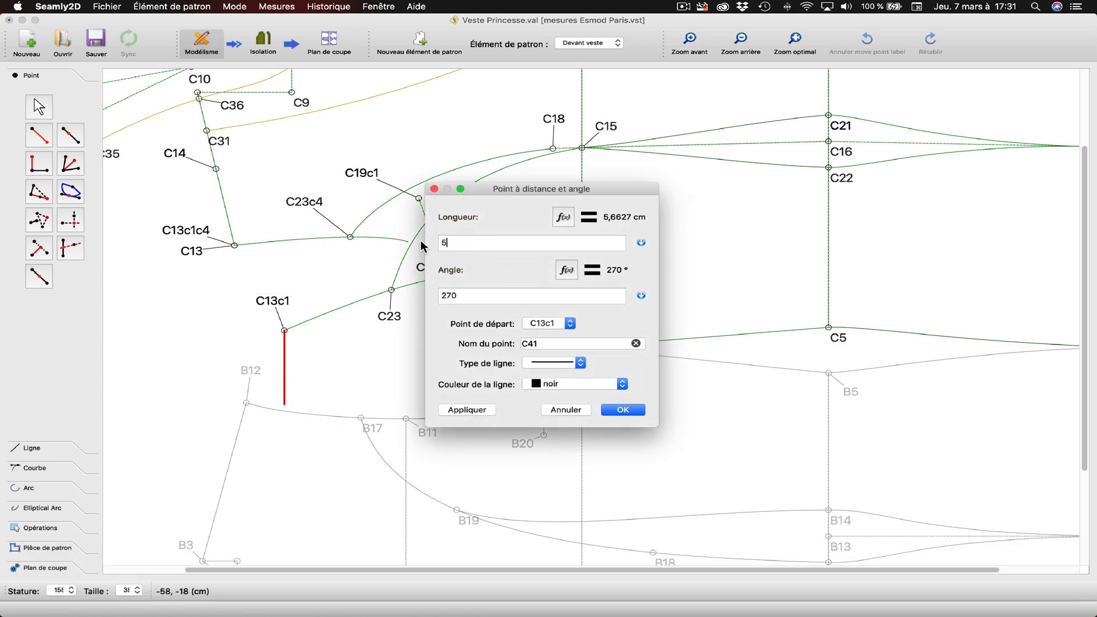
click(464, 408)
click(618, 410)
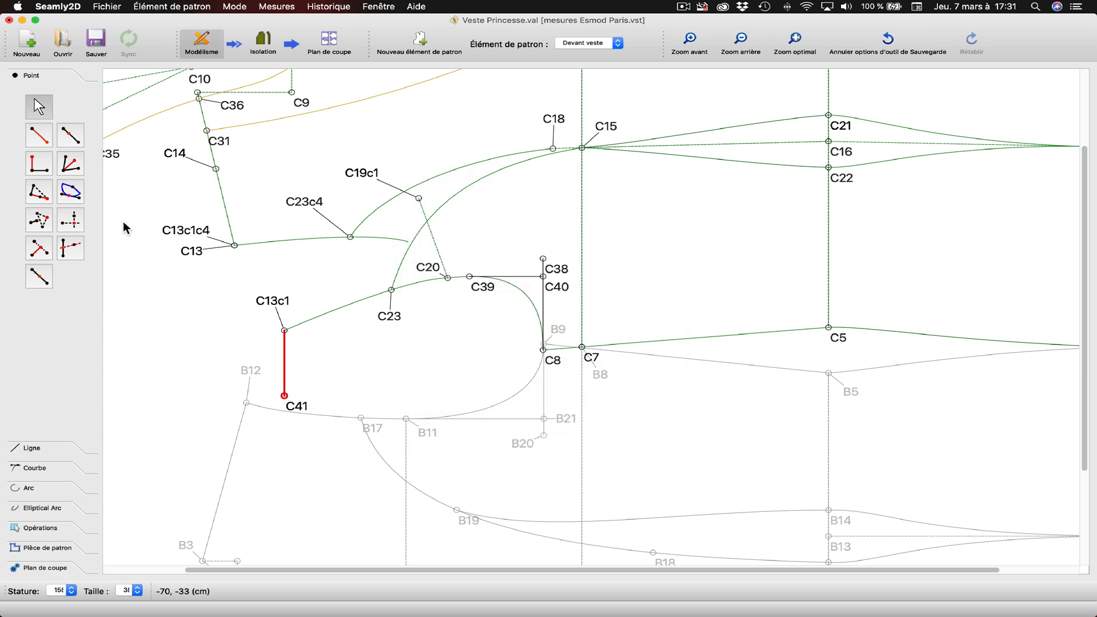
Construct the perpendicular foot of C8 on the line C13c1–C41 and move the new point's label above the horizontal line
click(40, 248)
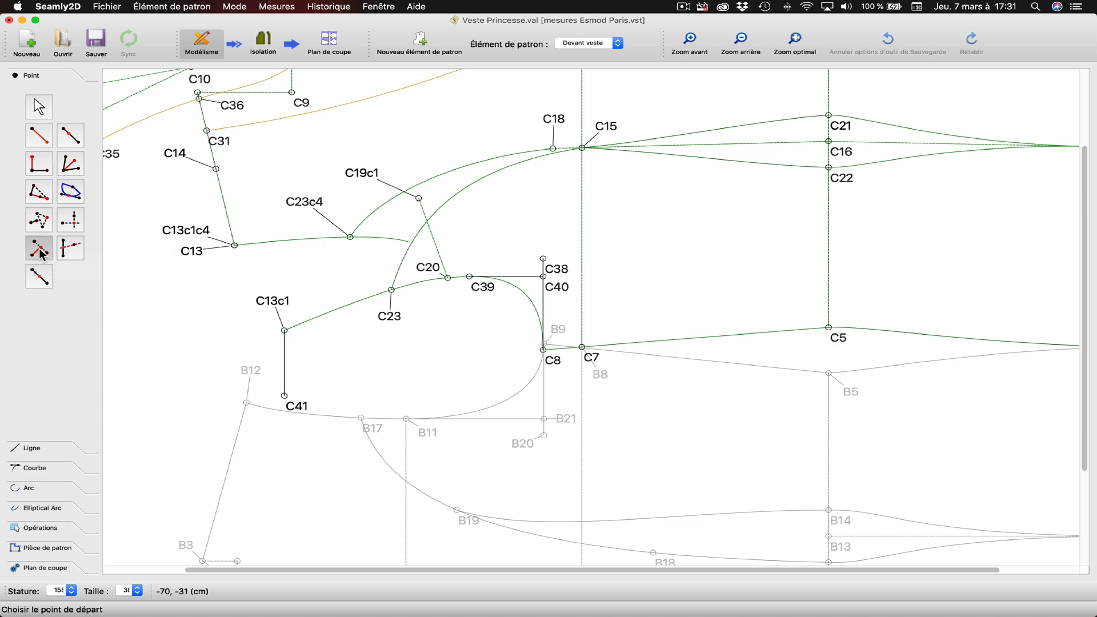
click(542, 349)
click(282, 306)
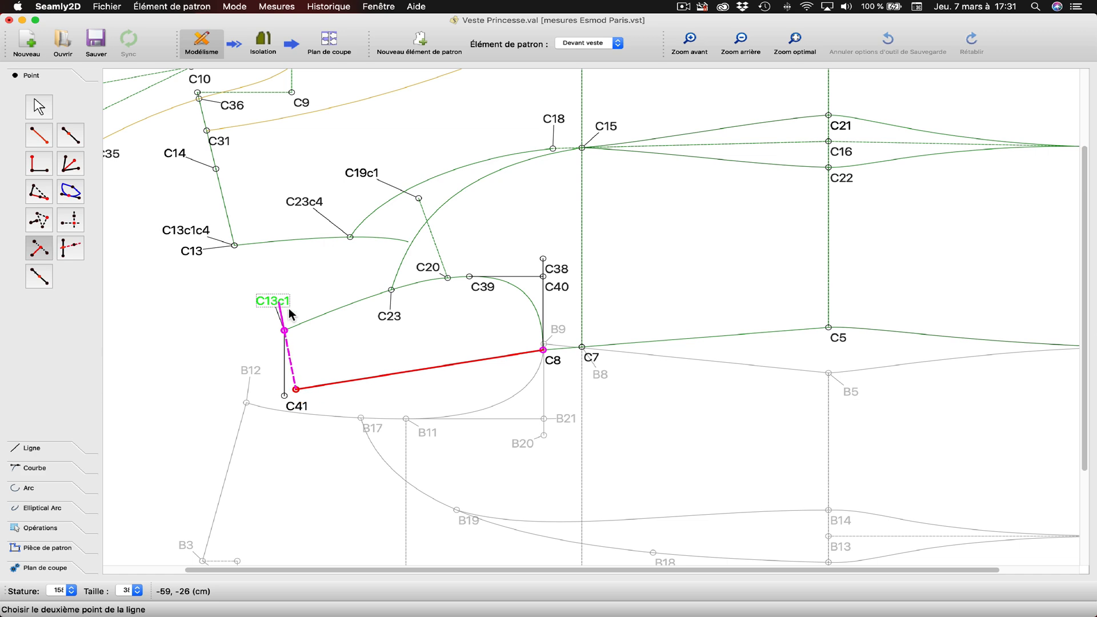
click(284, 396)
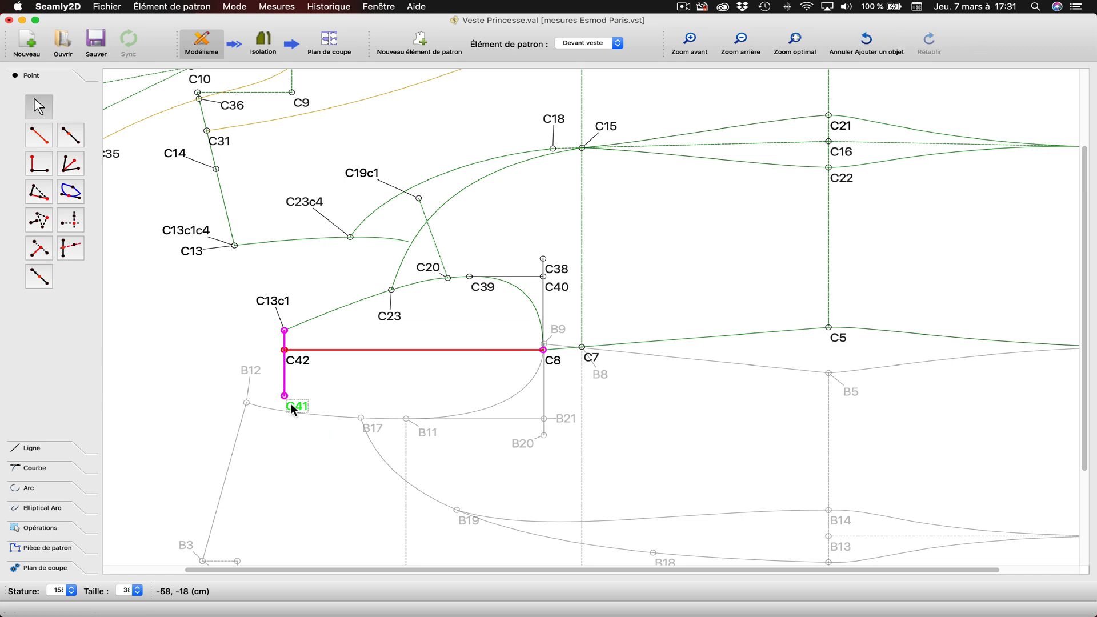
drag(296, 362, 307, 343)
click(345, 386)
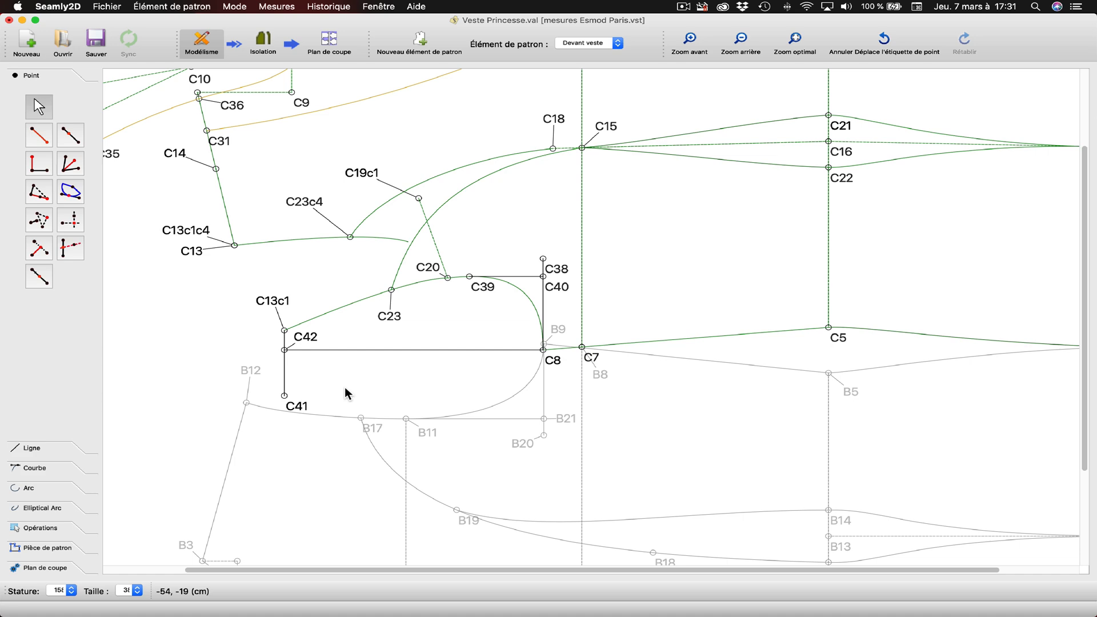
Switch to the Dos de chemise pattern piece and move the B12 label away from the space above its point
click(581, 45)
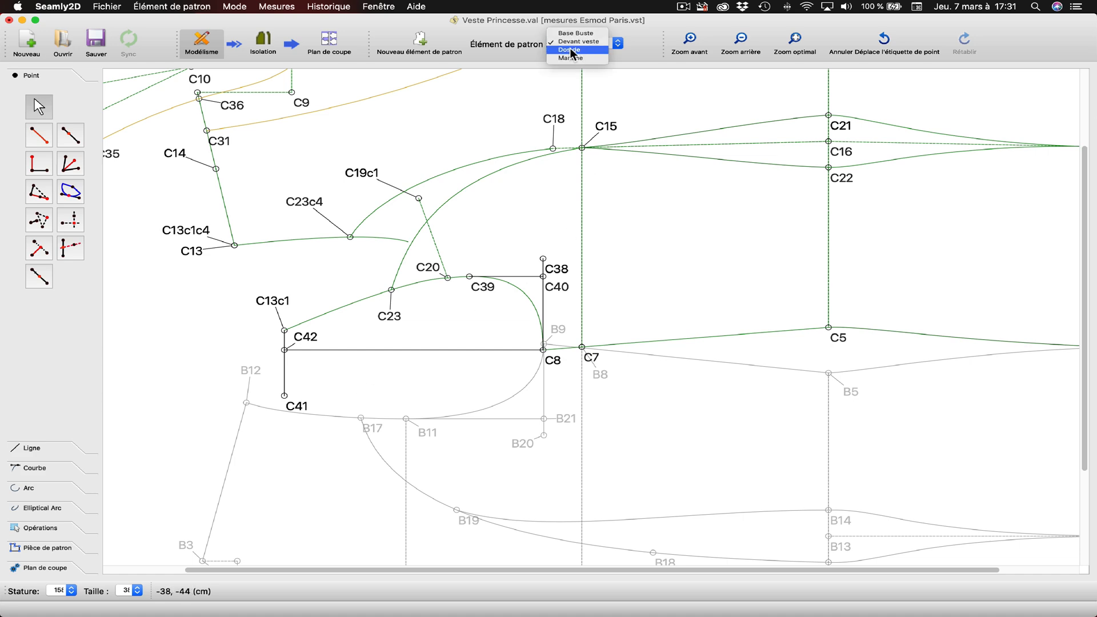
click(569, 53)
drag(182, 239, 181, 277)
Add a point 5 cm from B12 at a 90° angle
click(39, 134)
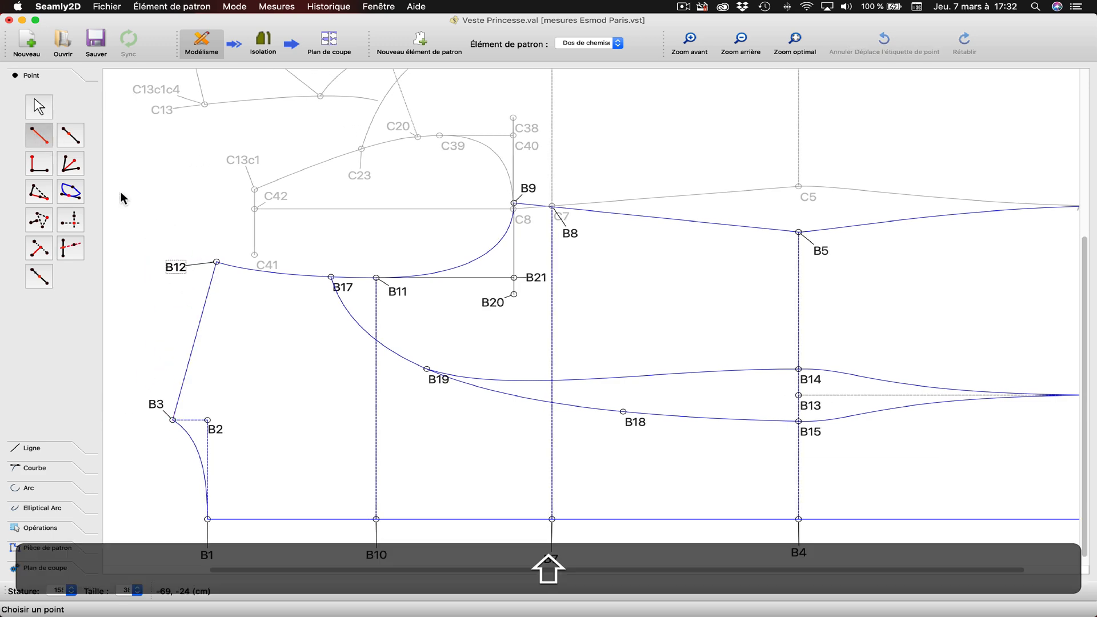
click(217, 262)
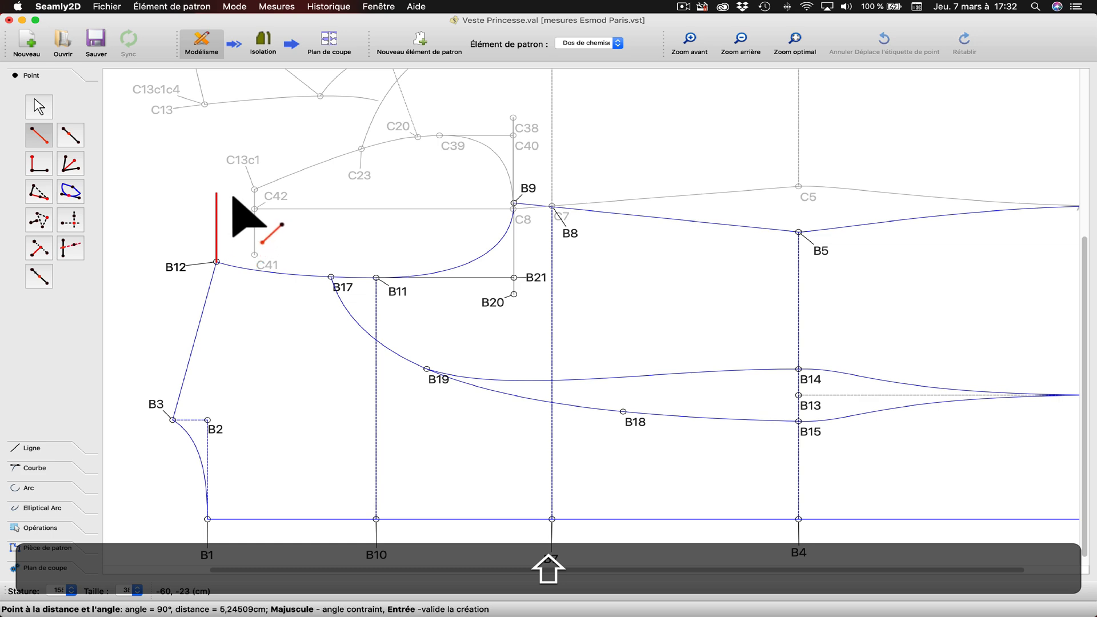
click(233, 196)
drag(490, 242, 427, 242)
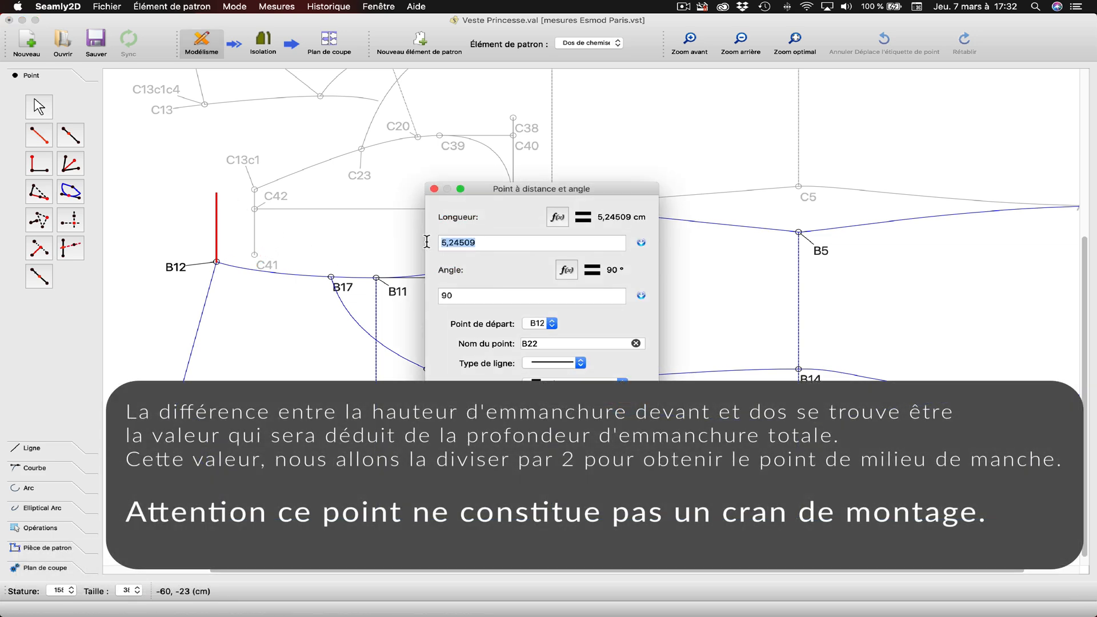
text(5)
key(Return)
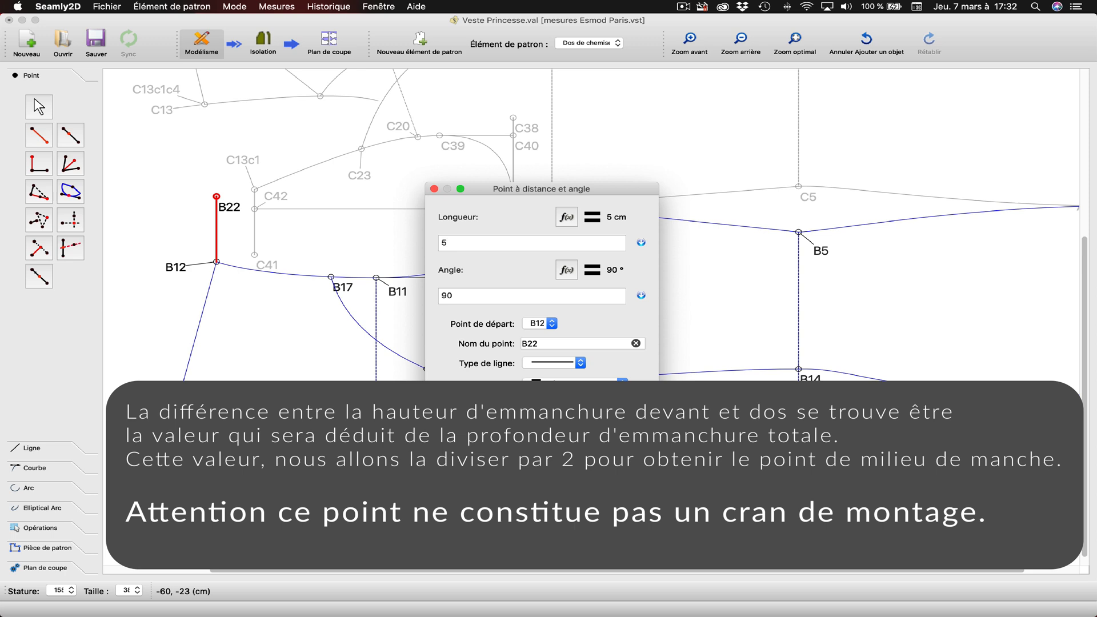
Construct the perpendicular foot of B9 on the line B12–B22 and separate the overlapping labels near B22
click(39, 248)
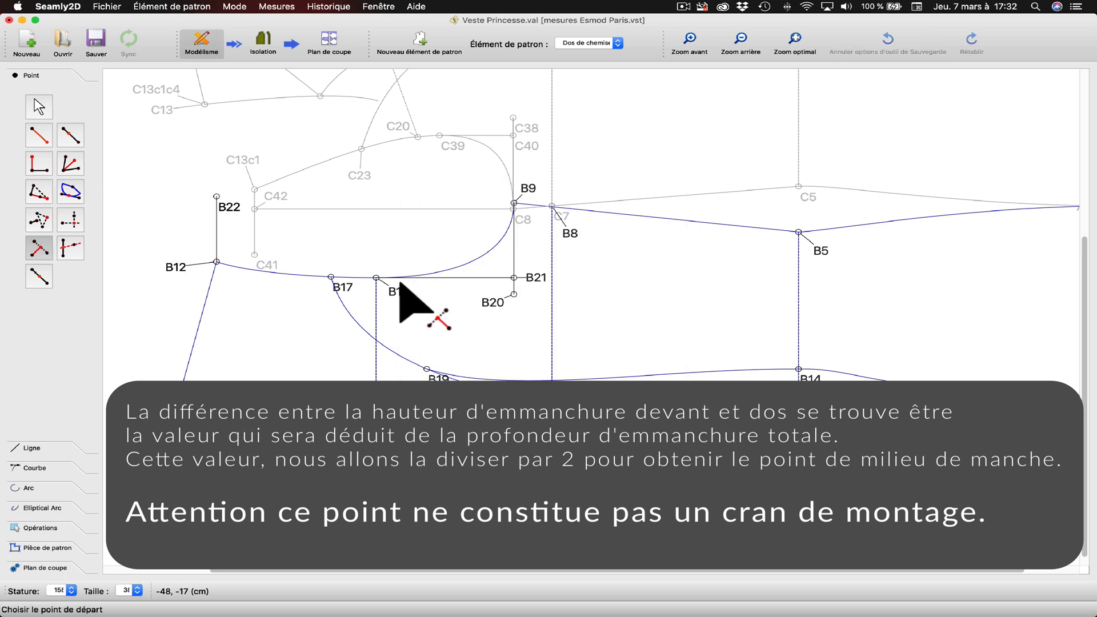
click(514, 202)
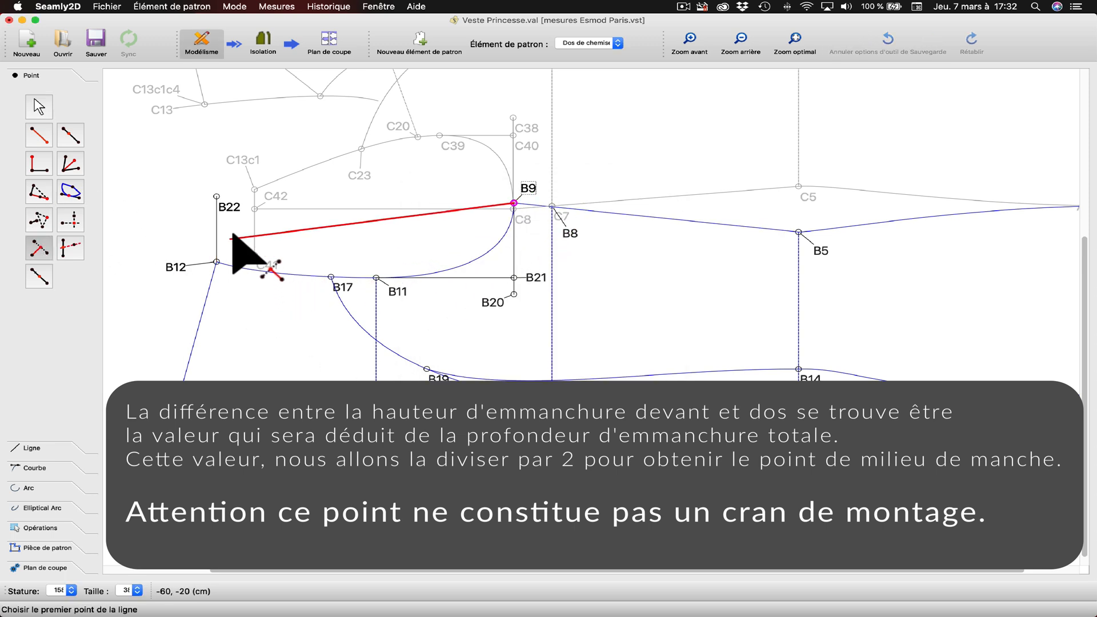
click(216, 261)
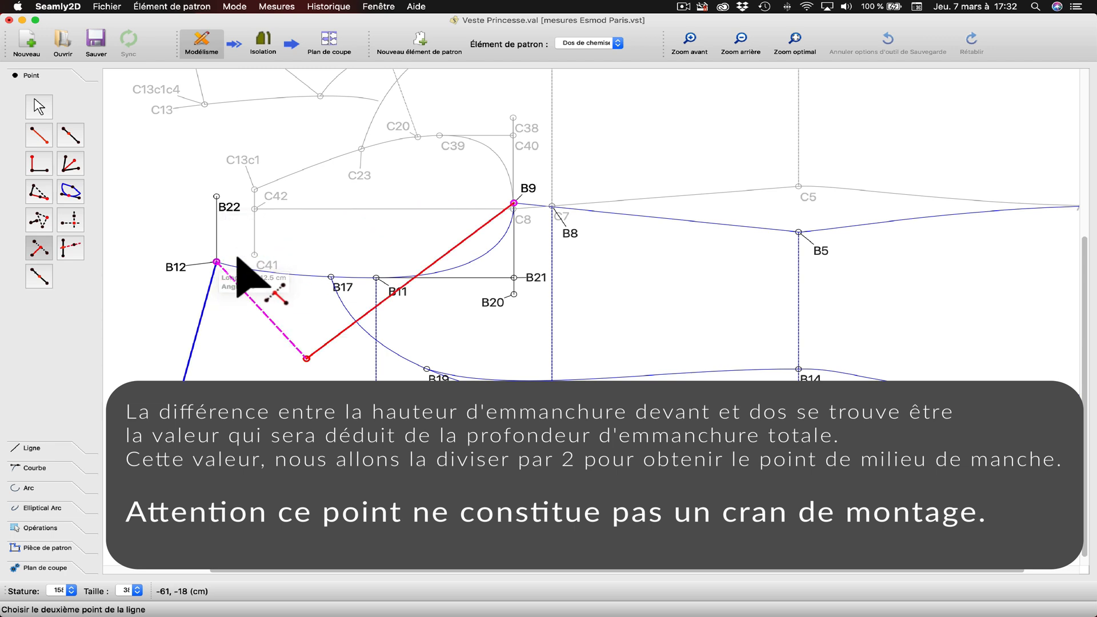
click(217, 200)
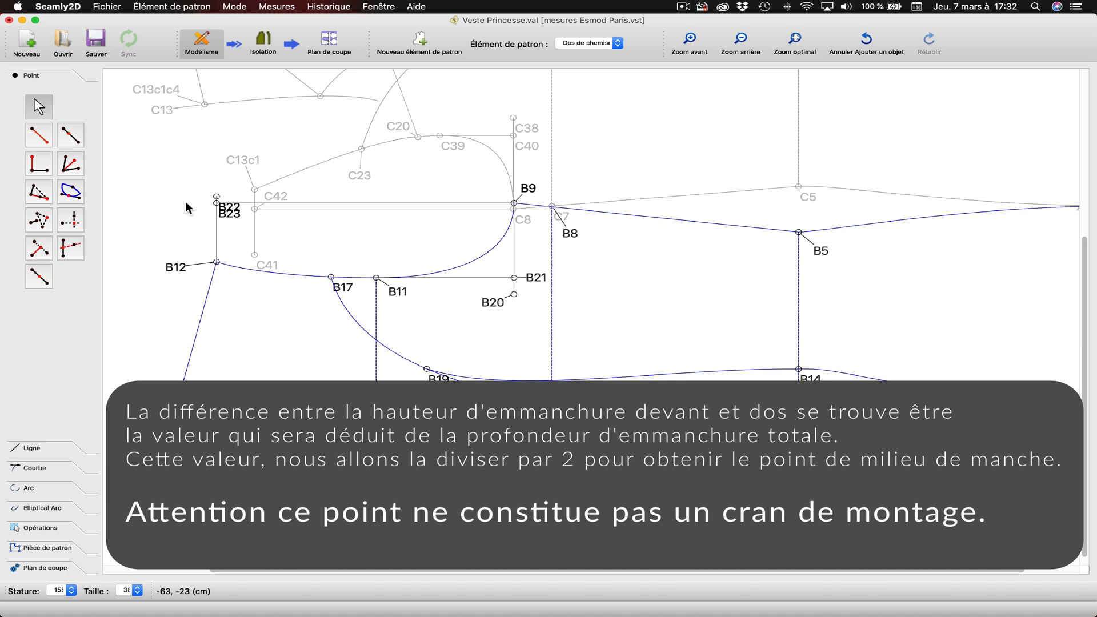
drag(225, 210, 213, 182)
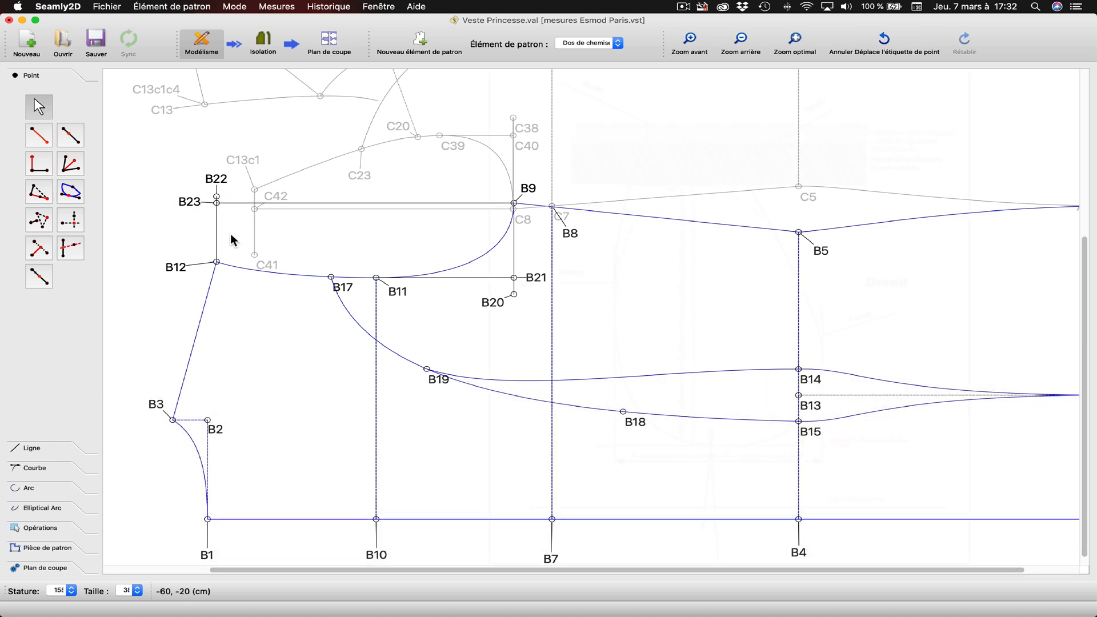
Switch to the Devant veste pattern piece
click(602, 40)
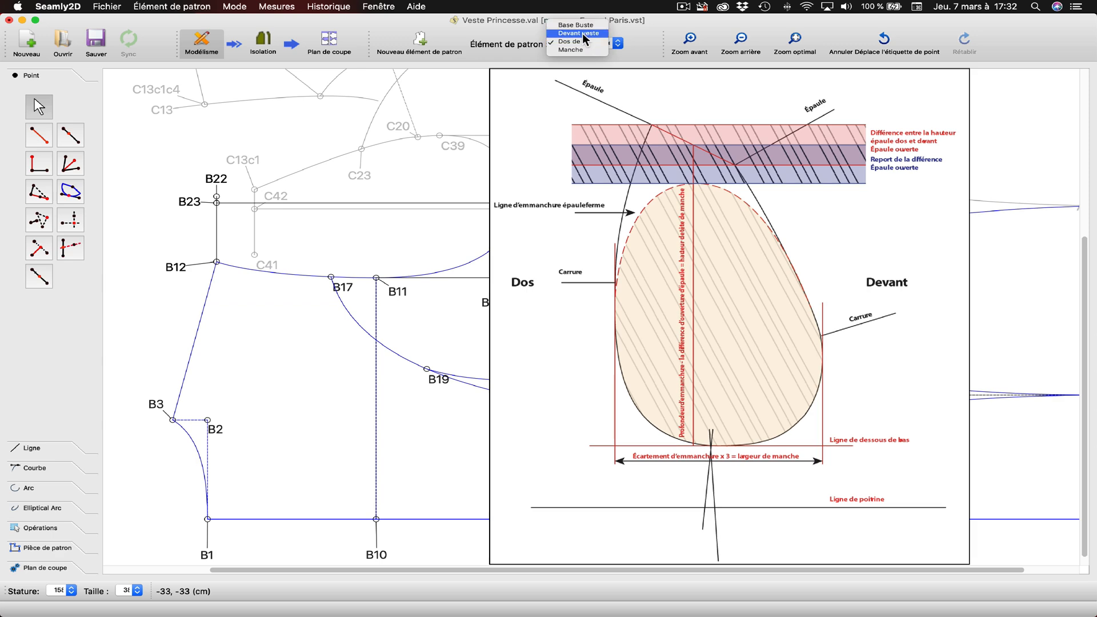
click(574, 34)
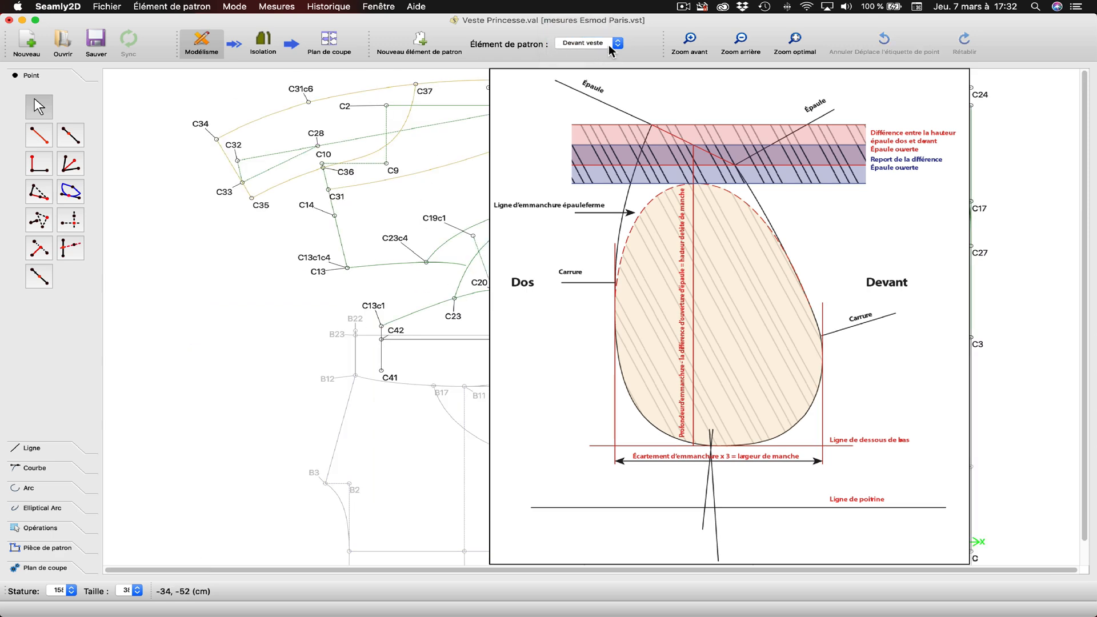
click(700, 41)
click(695, 41)
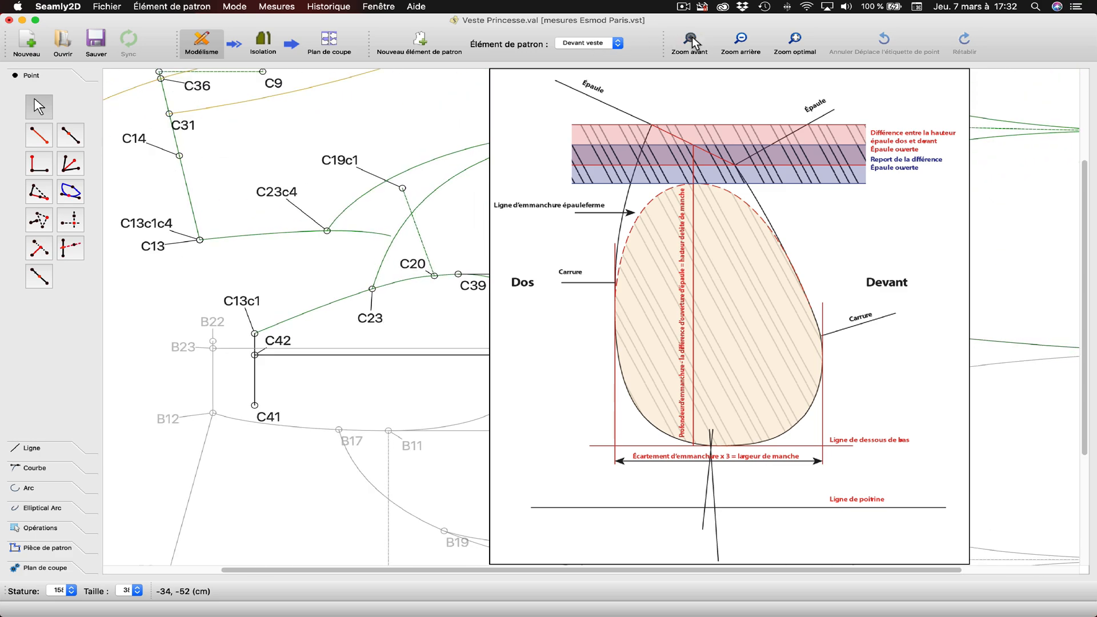
drag(362, 570, 247, 569)
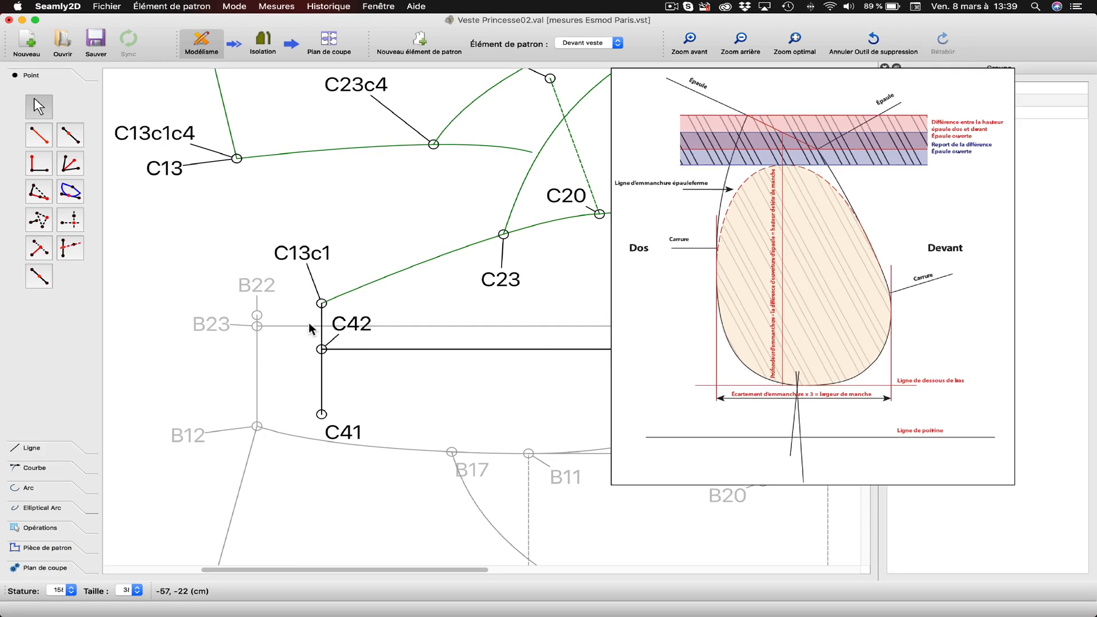
Start a point at distance on the line from C42 towards C8, using the line length Ligne_C8_C42 in its formula
click(69, 136)
click(321, 349)
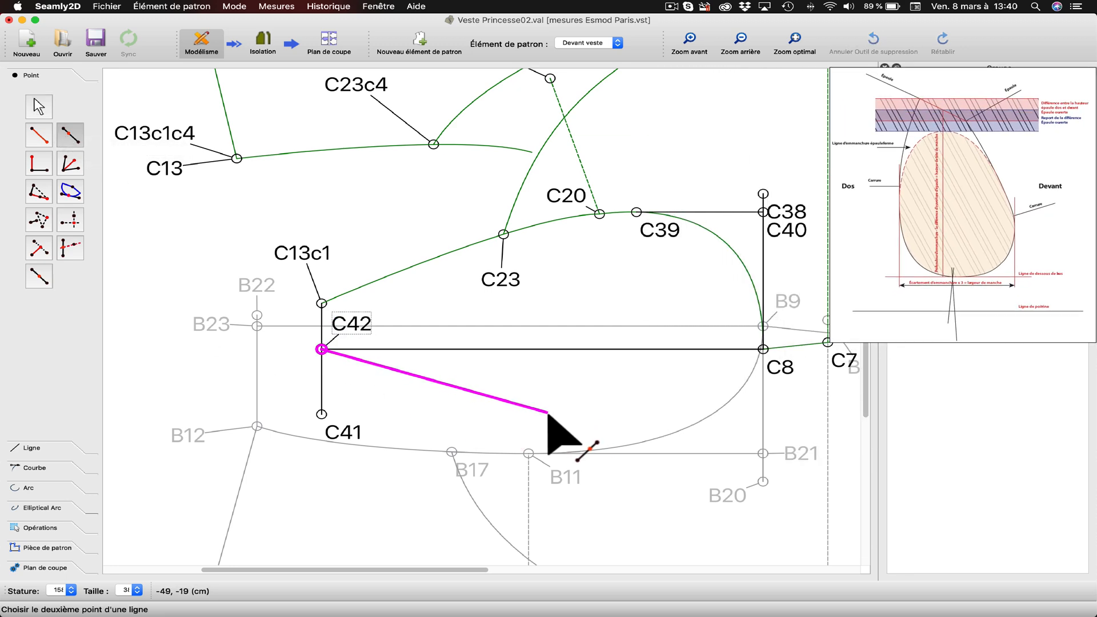
click(780, 365)
click(565, 235)
click(490, 341)
click(593, 286)
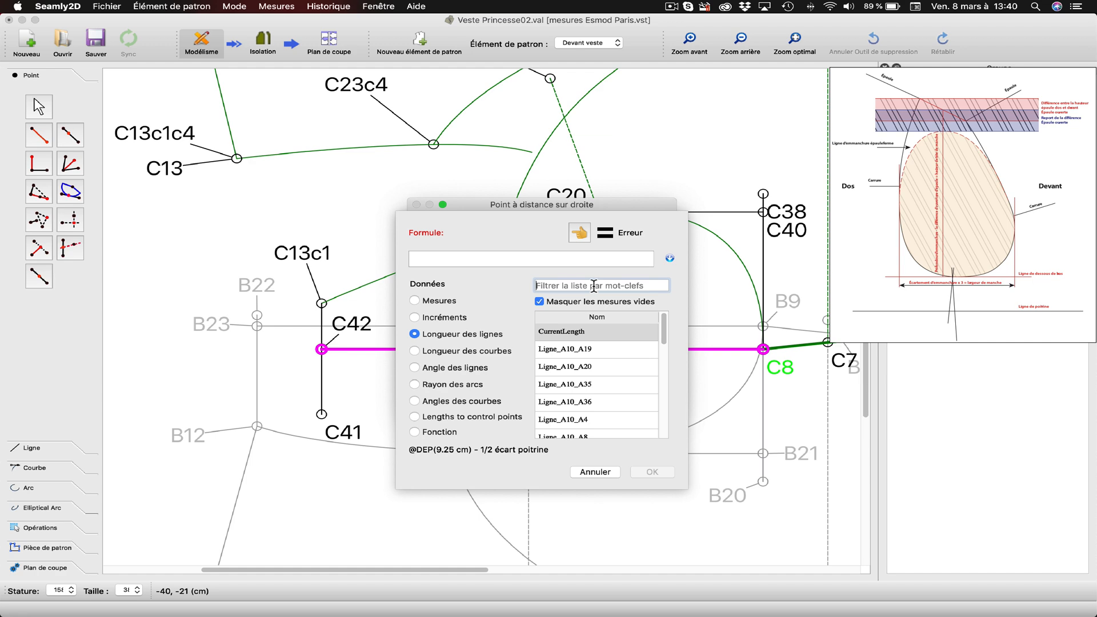
text(c4)
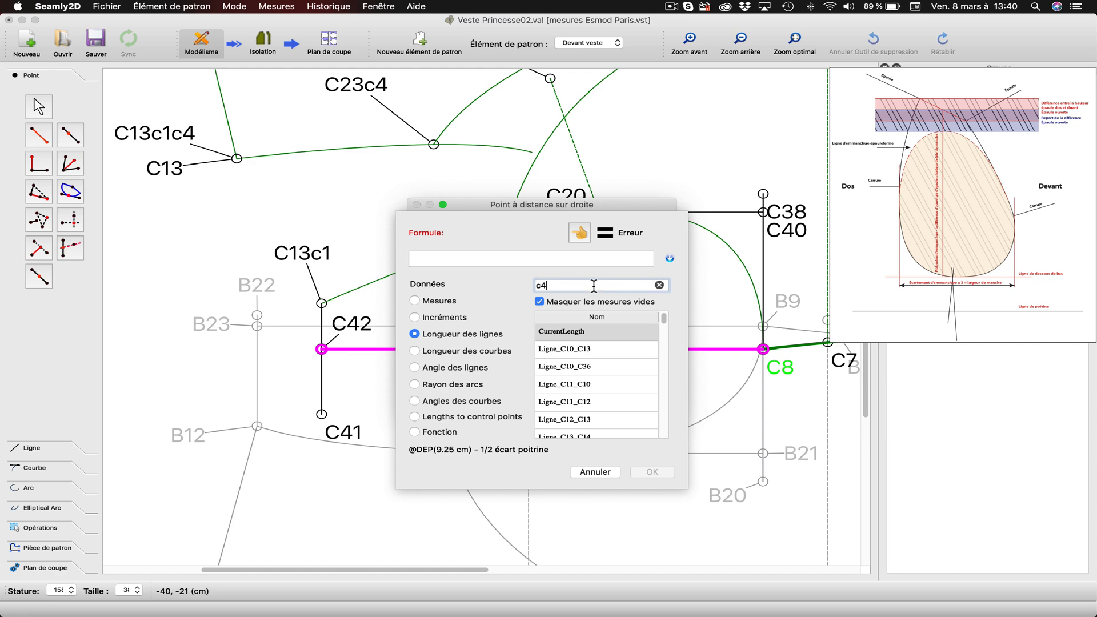
text(2)
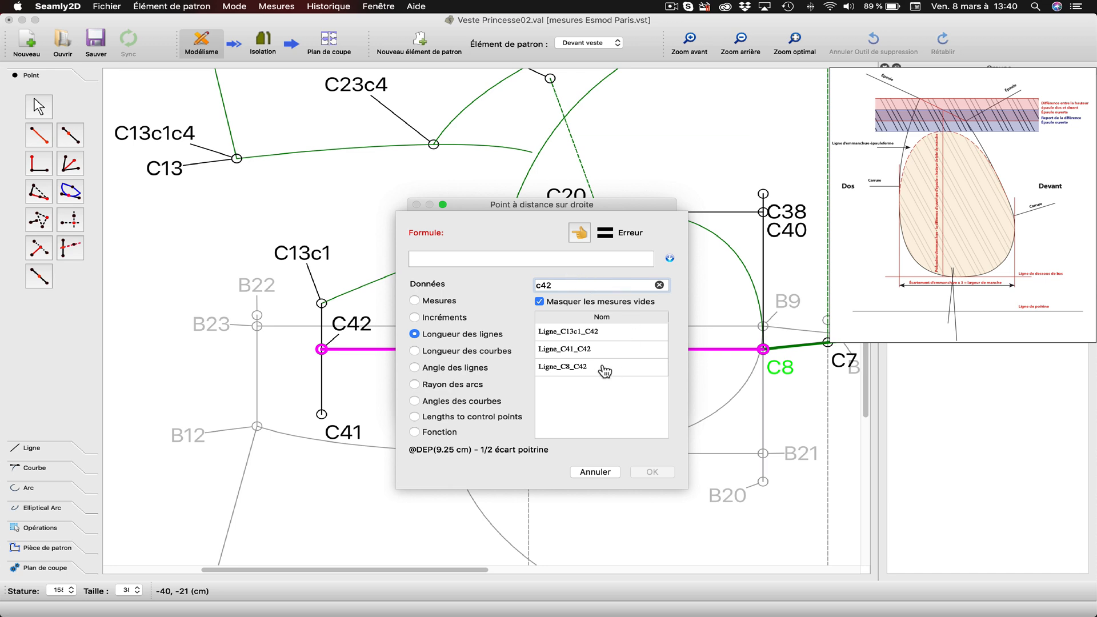
double_click(604, 371)
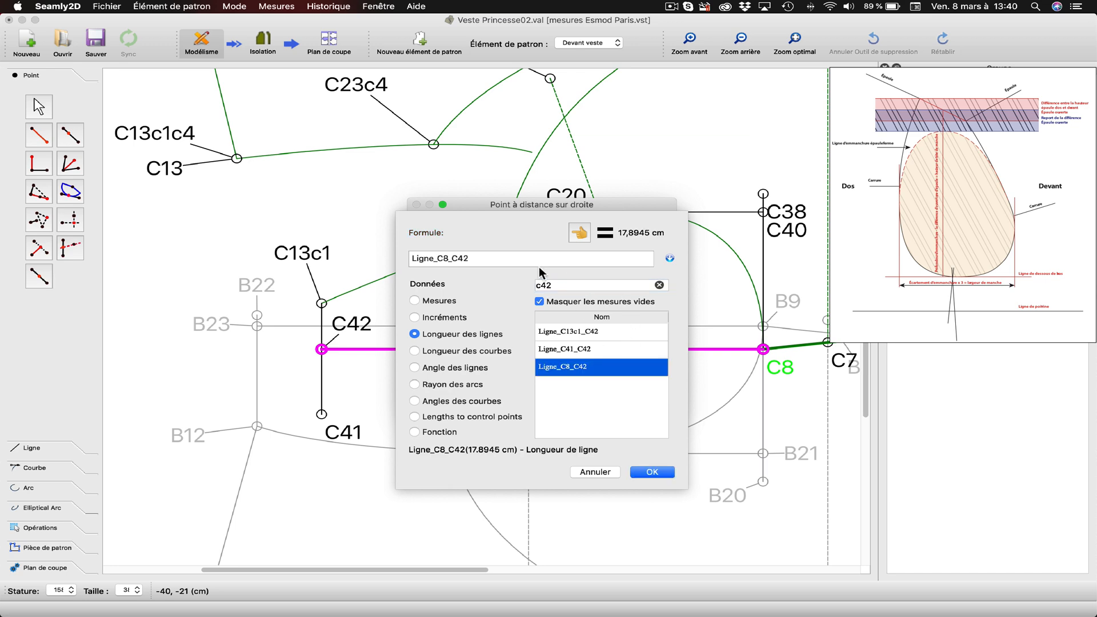
Subtract the line length Ligne_B9_B23 from Ligne_C8_C42 in the point's formula
click(519, 264)
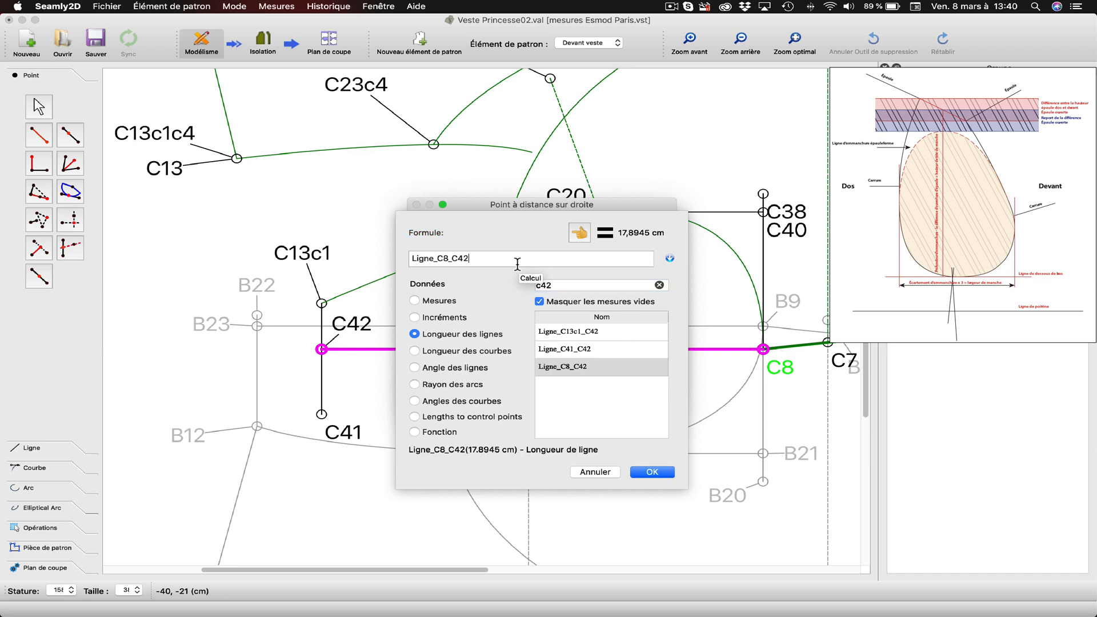
text(-)
drag(507, 207, 928, 216)
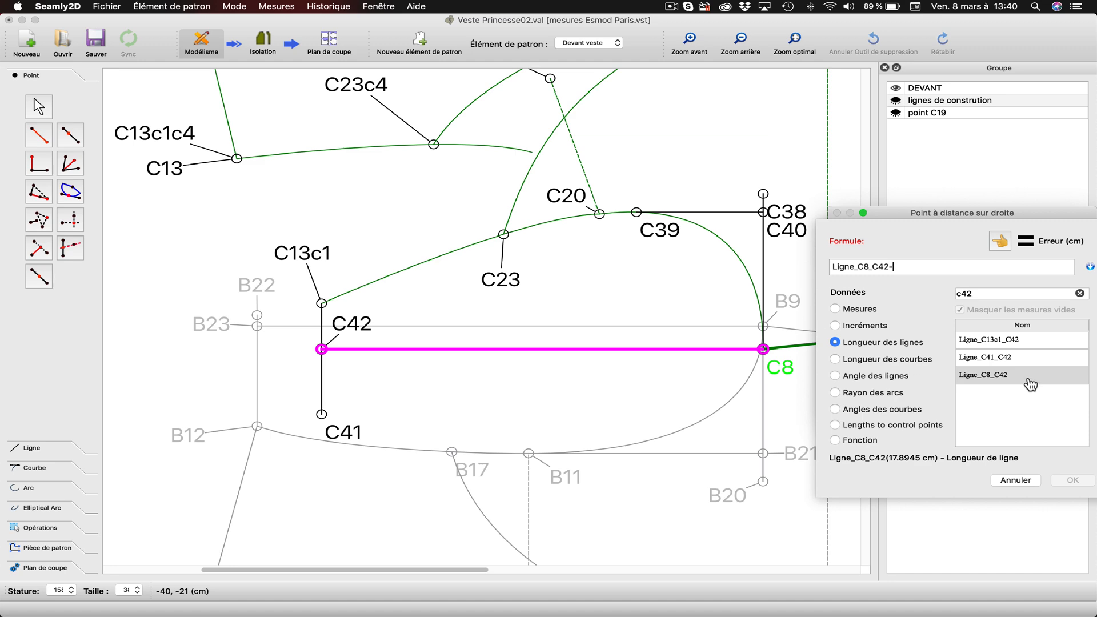
drag(981, 293, 957, 293)
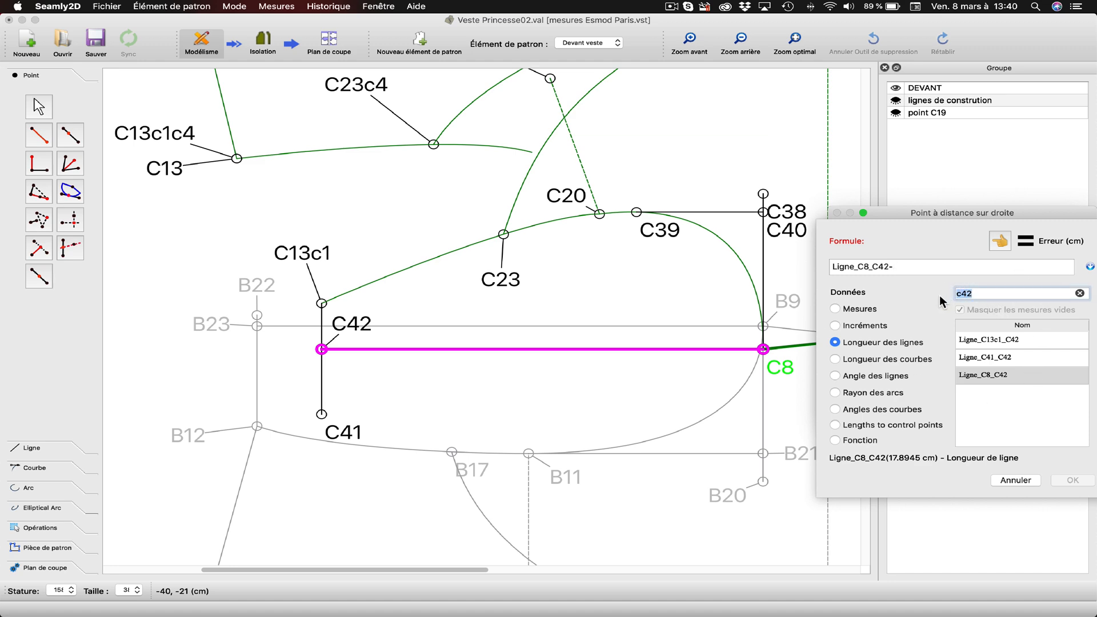
text(B23)
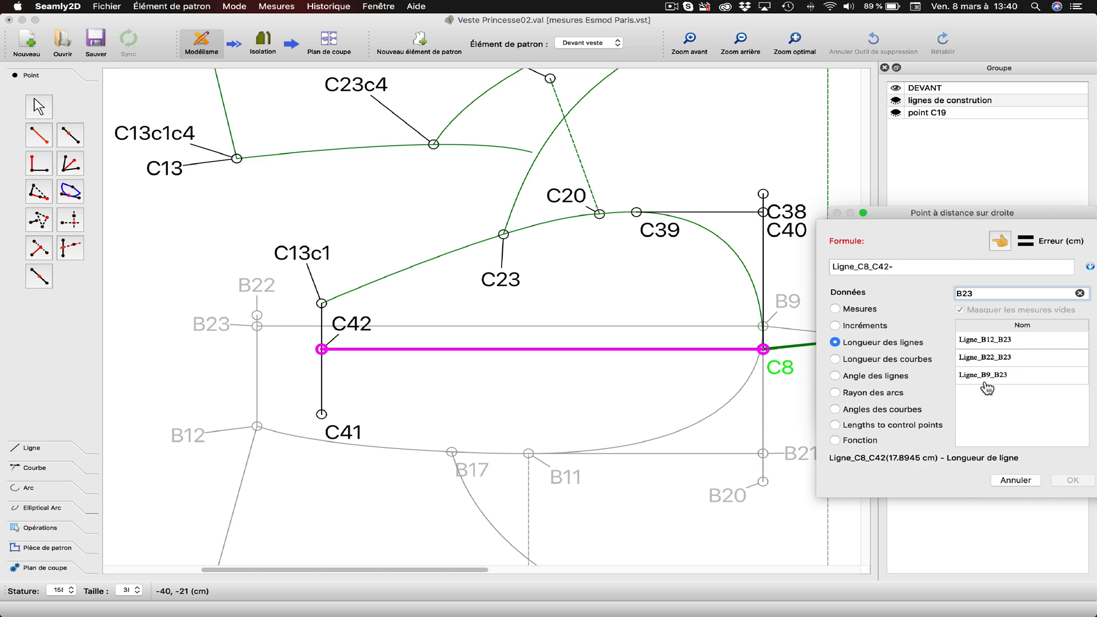
double_click(983, 376)
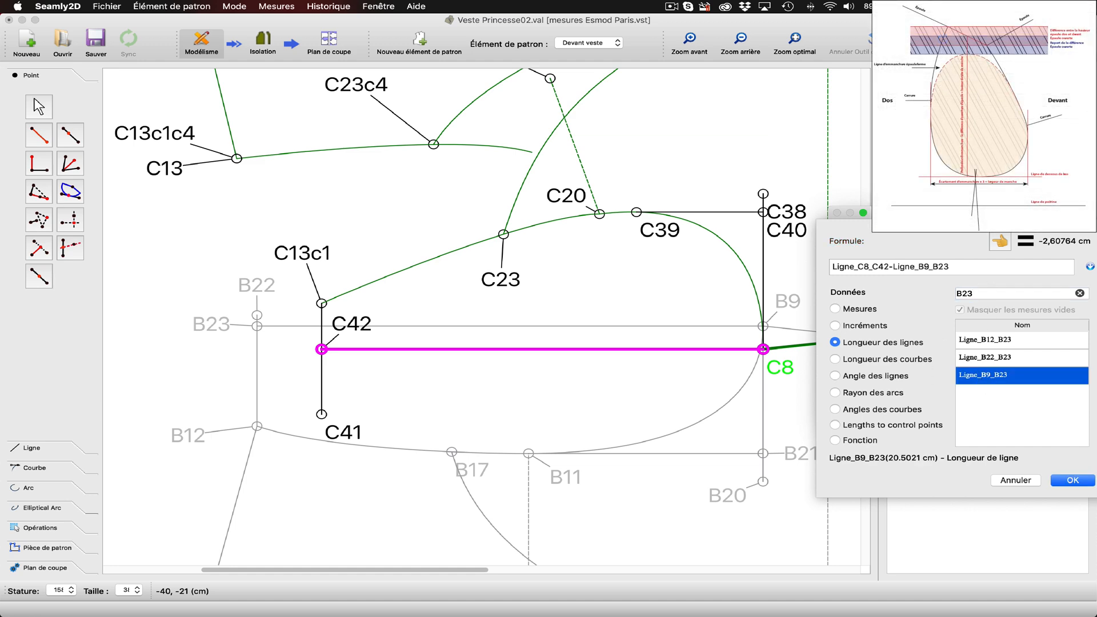
drag(914, 198, 719, 144)
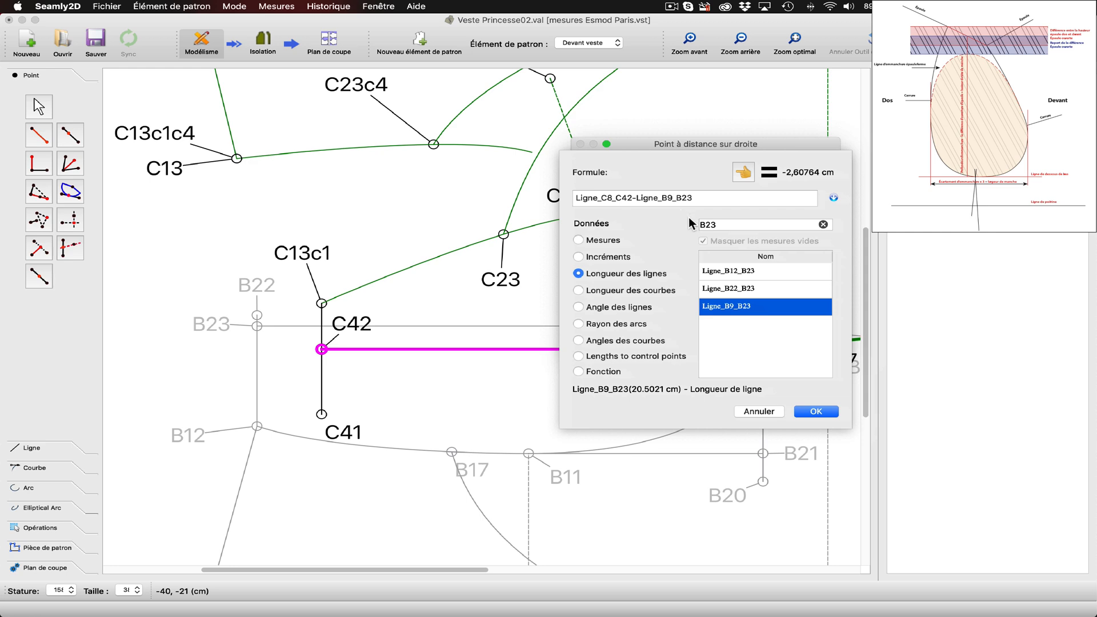
Complete the formula as (Ligne_C8_C42-Ligne_B9_B23)/2, create the point, and move its label just below it
click(576, 203)
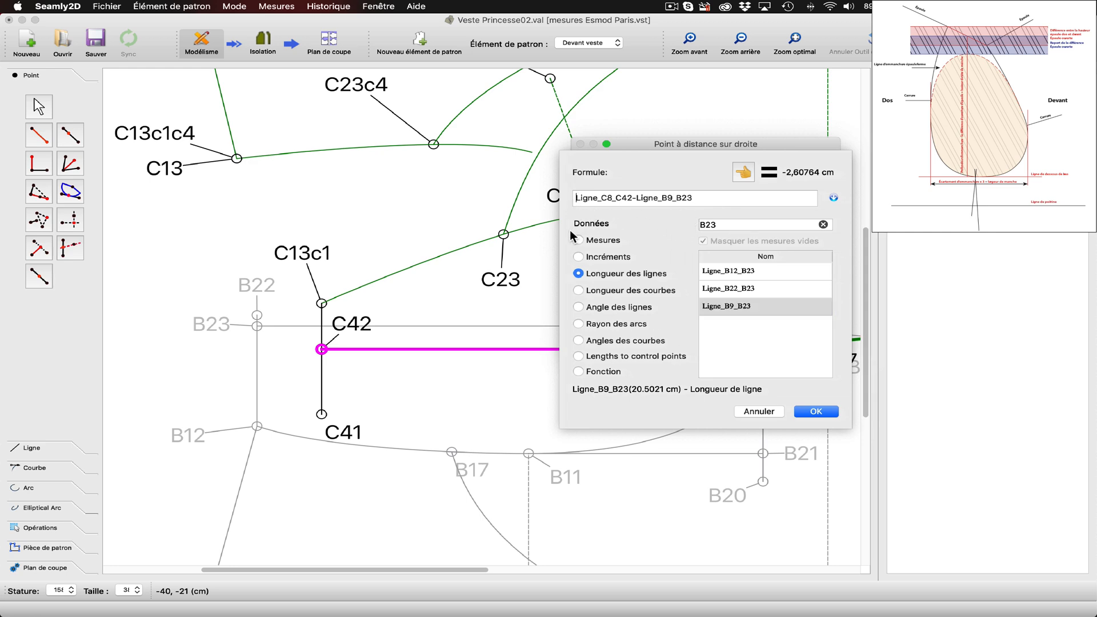
text(()
click(714, 199)
text())
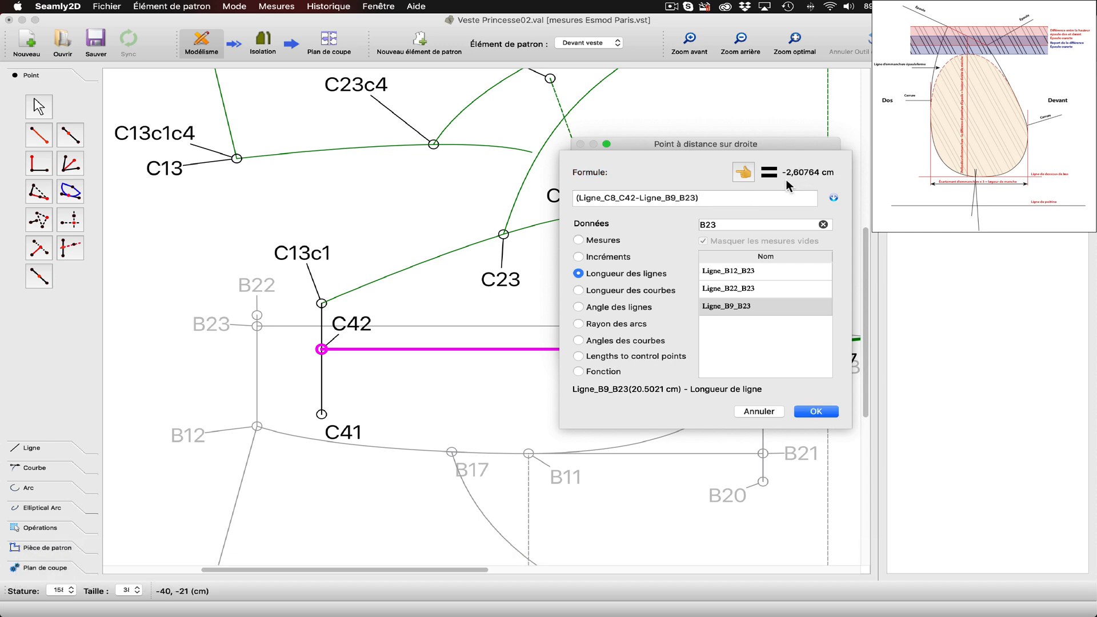
text(/2)
click(811, 411)
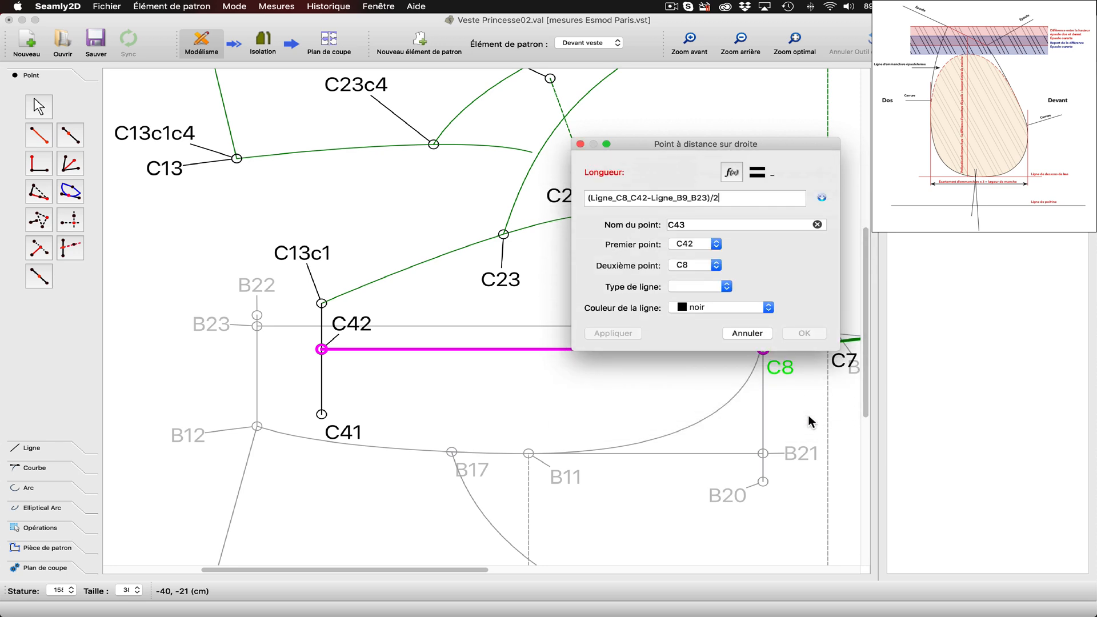
click(605, 332)
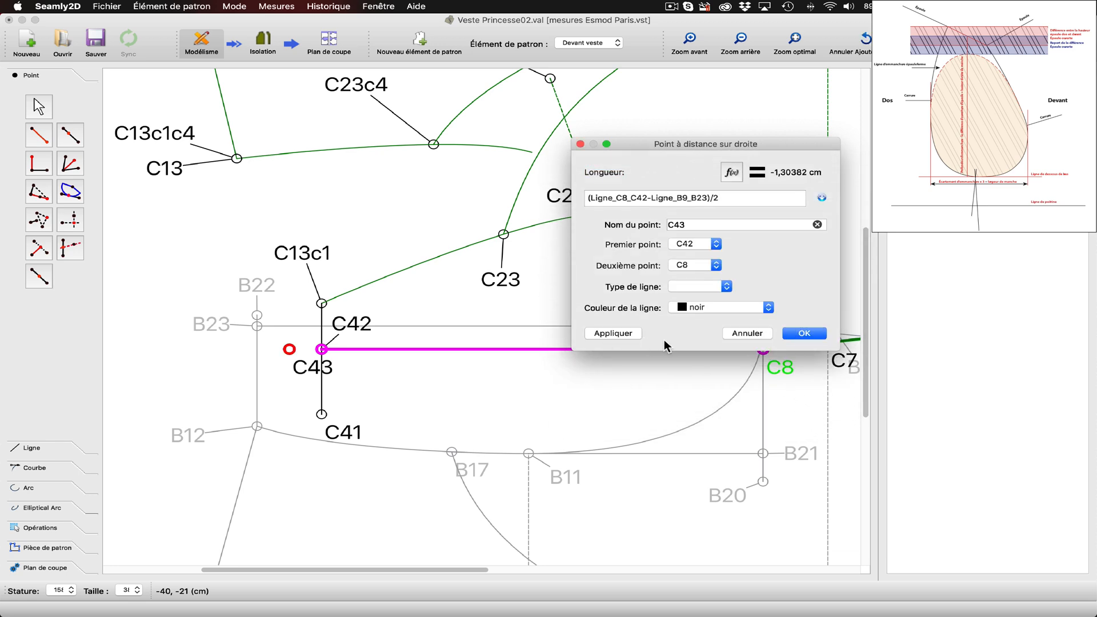
click(805, 333)
drag(307, 384, 285, 393)
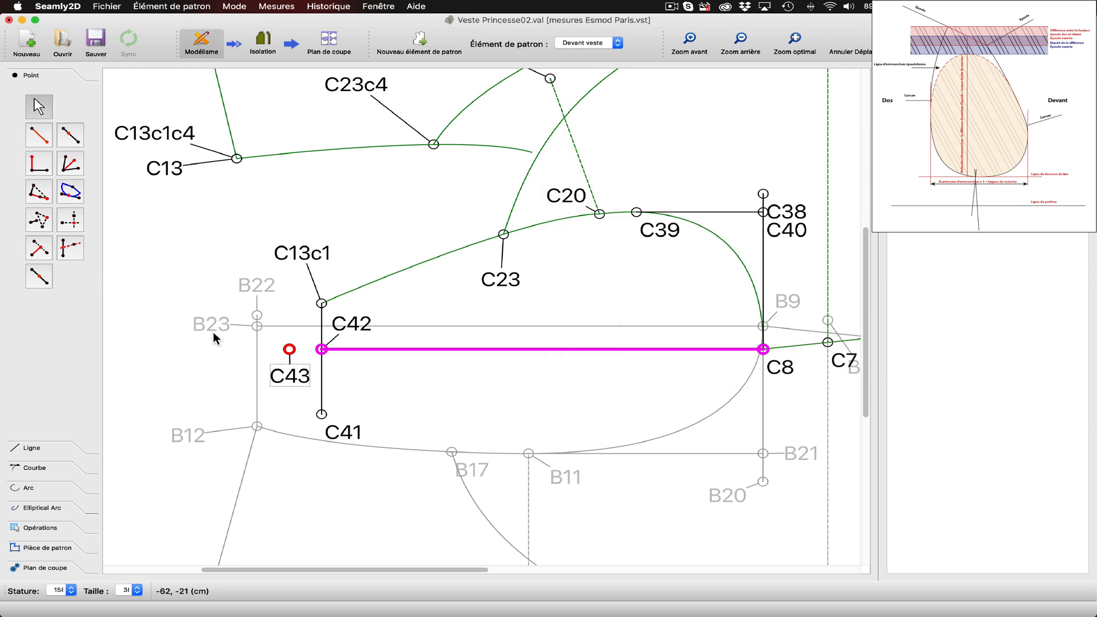
click(197, 261)
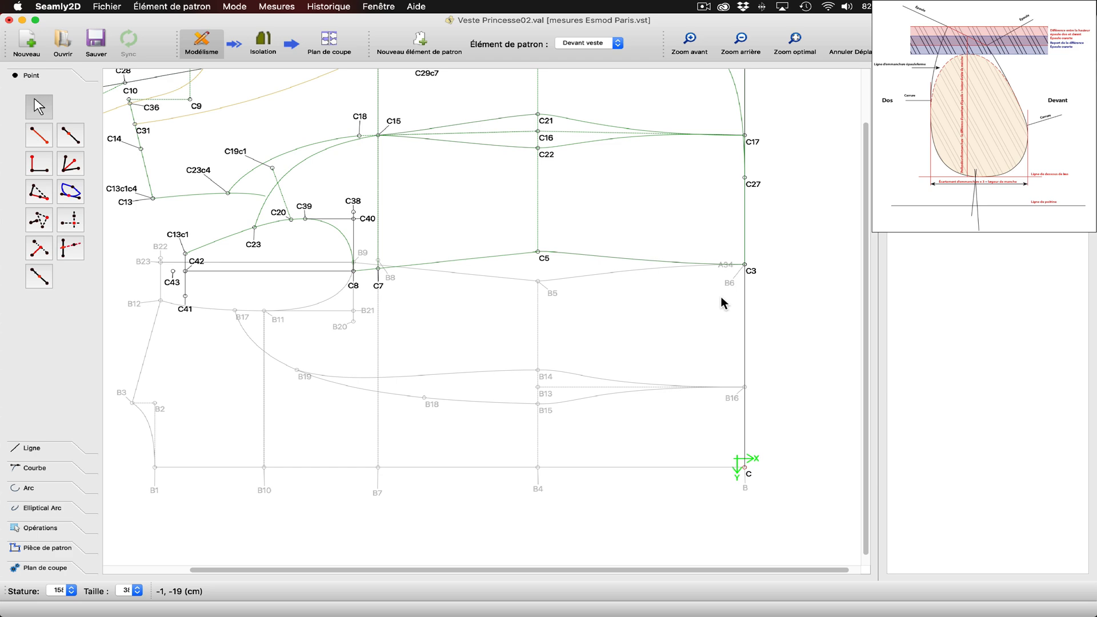
Start a point at distance on the line from C43 towards C8, using the line length Ligne_B9_B23 in its formula
click(70, 135)
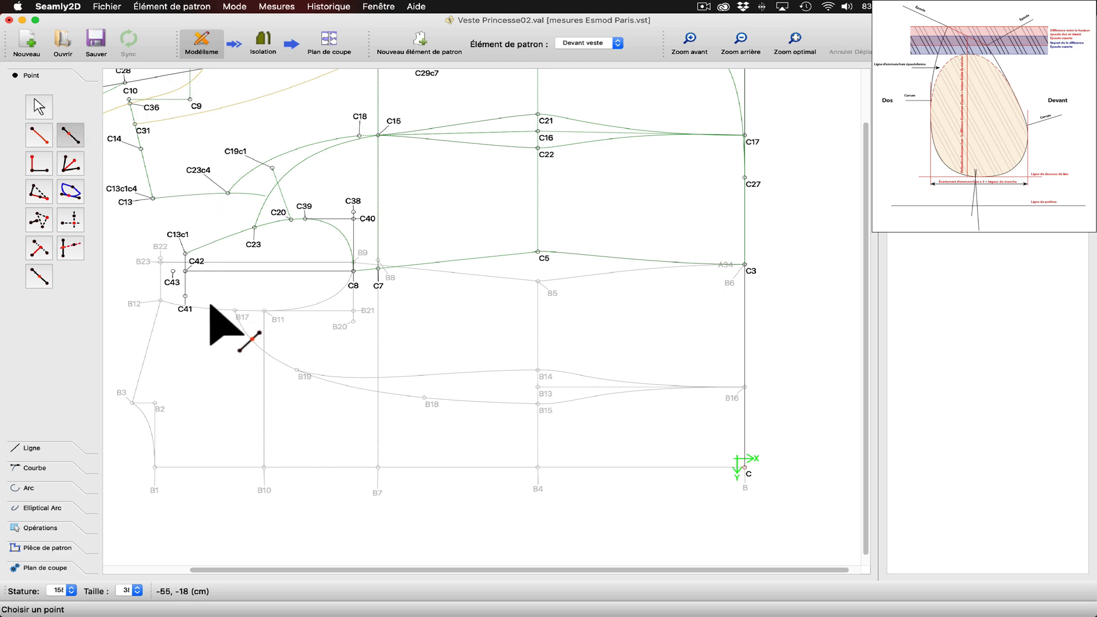
click(174, 285)
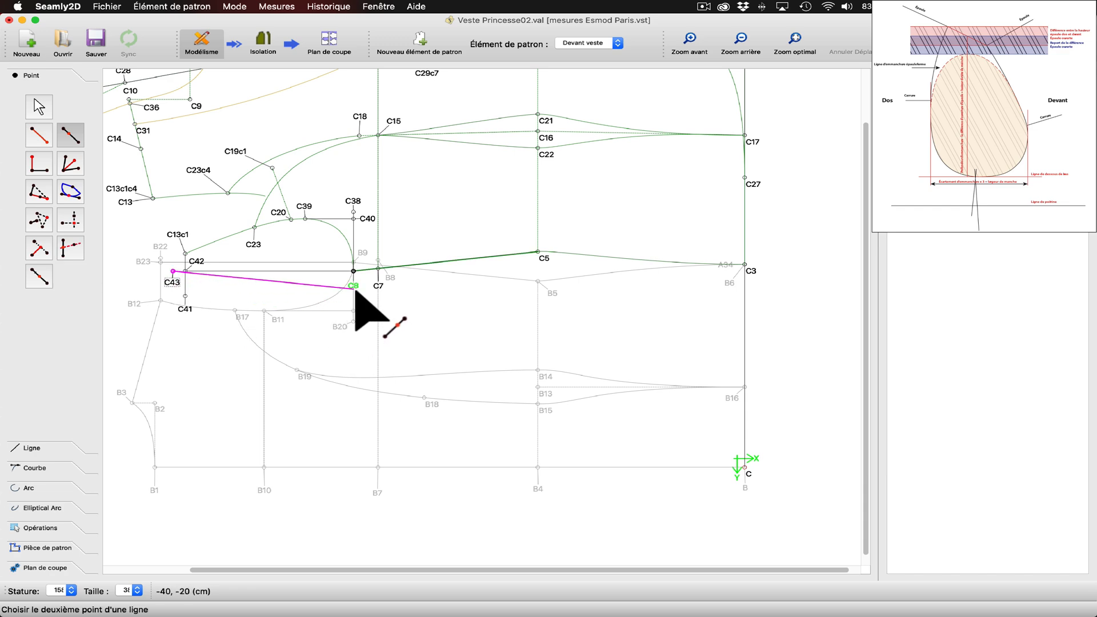
click(356, 284)
click(569, 234)
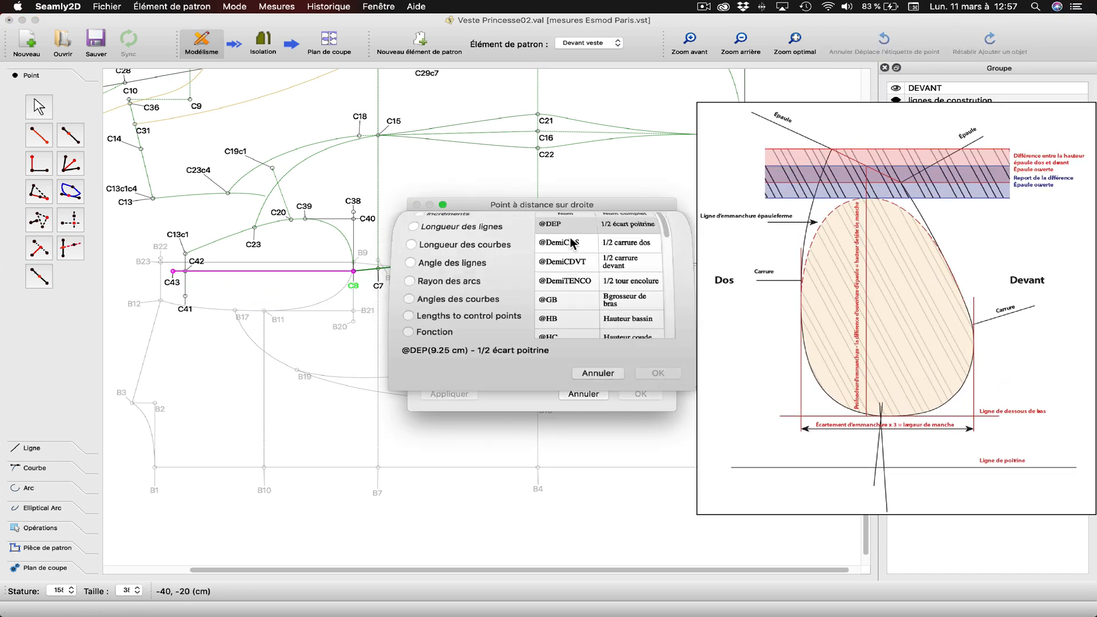
click(474, 334)
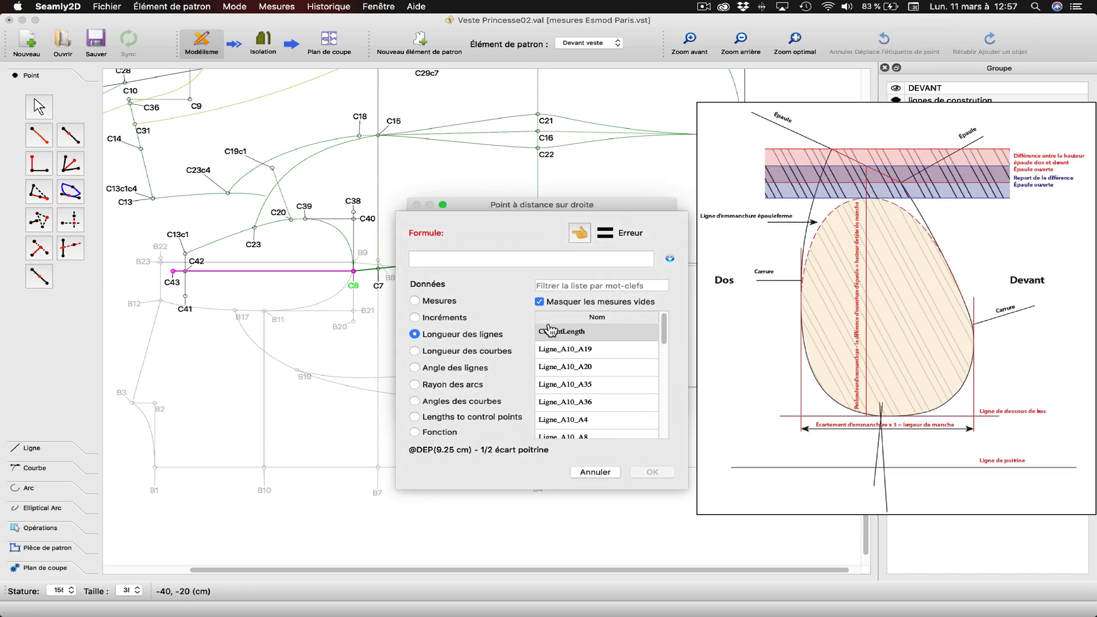
click(566, 285)
text(b9)
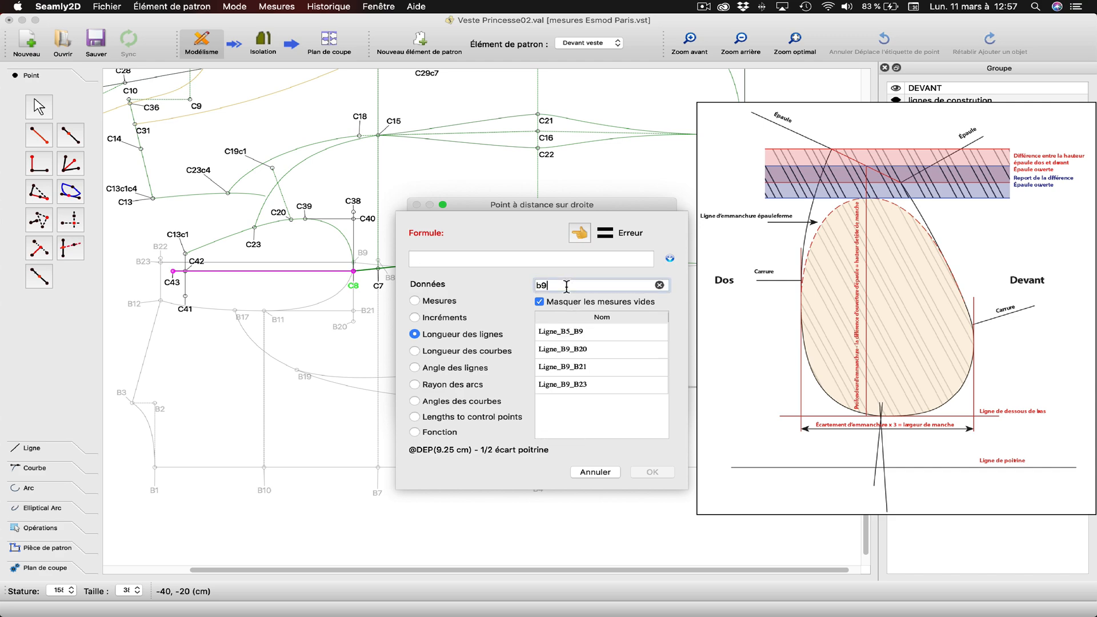
click(578, 386)
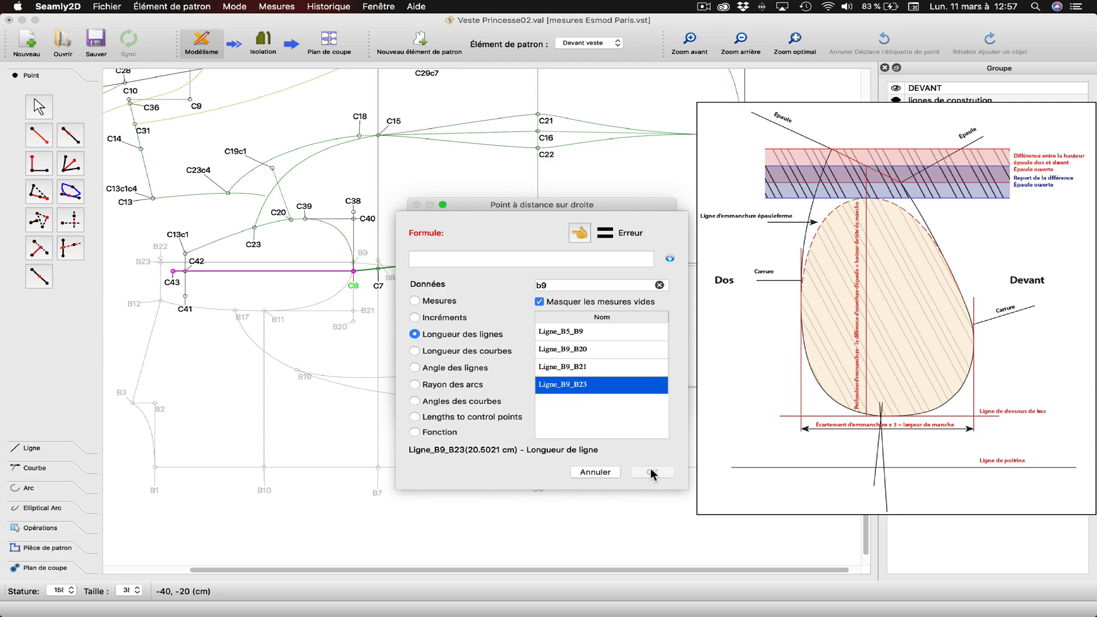
double_click(585, 387)
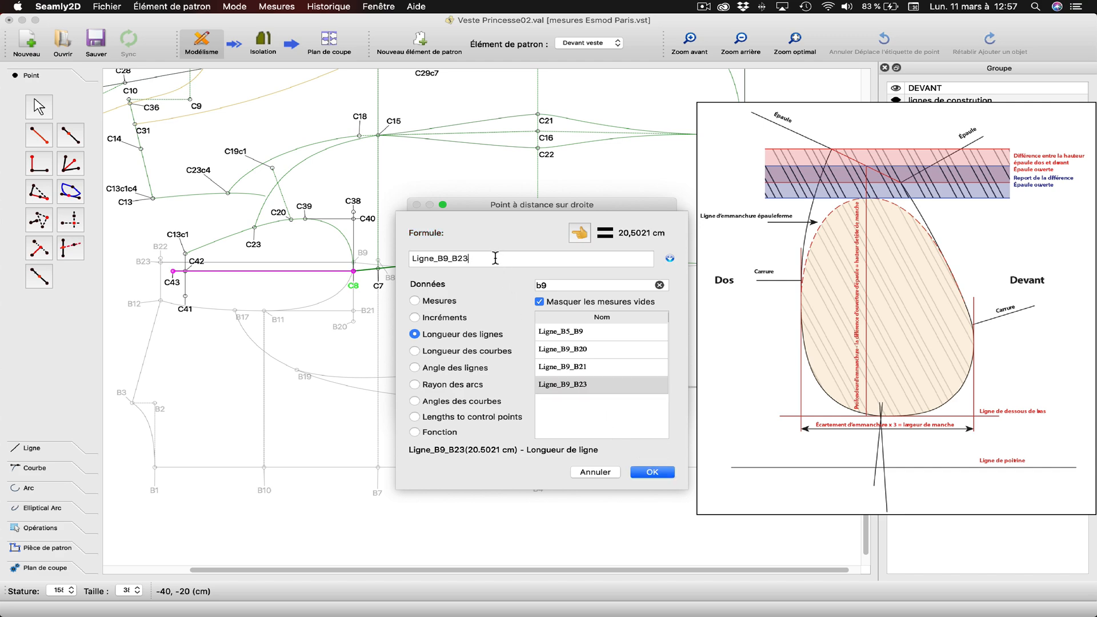
Complete the formula as Ligne_B9_B23-Ligne_C8_C42 and create the point on the line from C43 to C8
text(-)
double_click(541, 284)
text(c8)
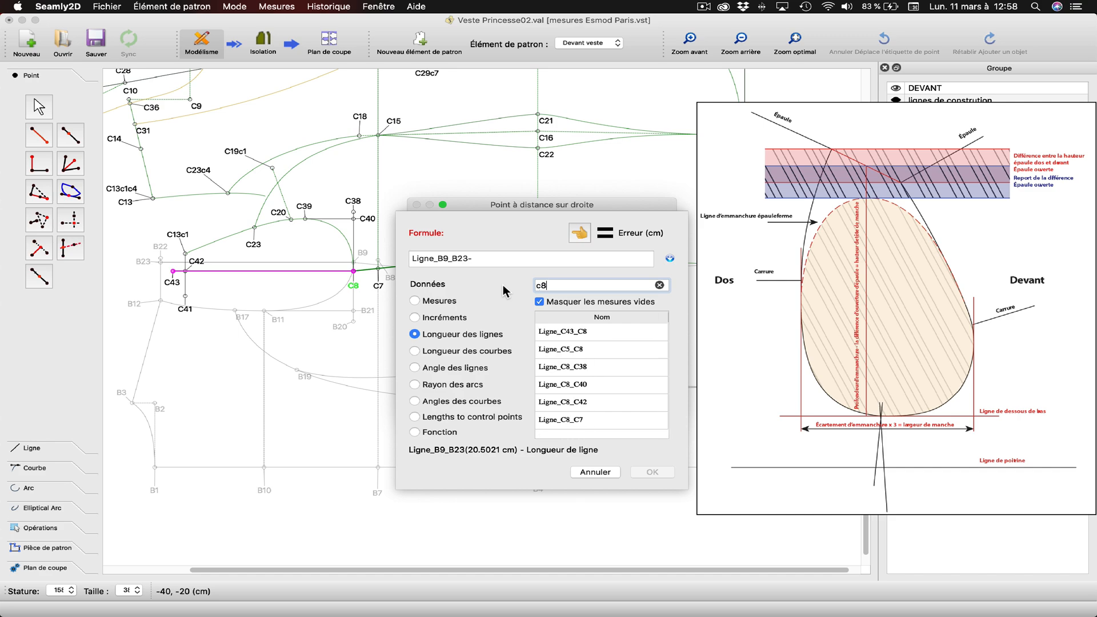
double_click(562, 403)
click(652, 473)
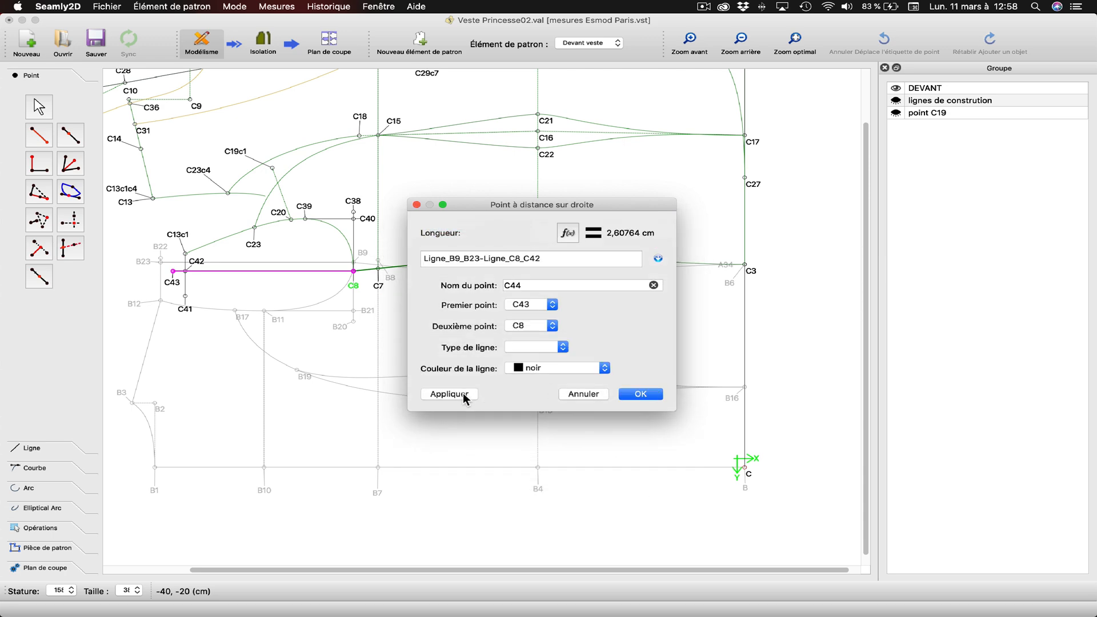
click(462, 393)
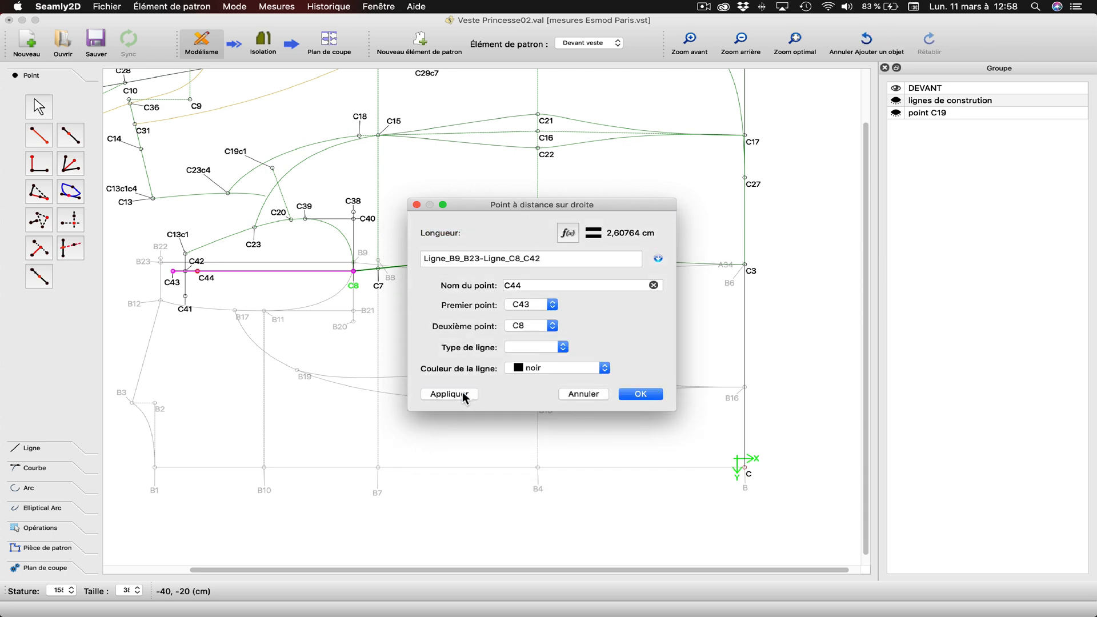
click(640, 394)
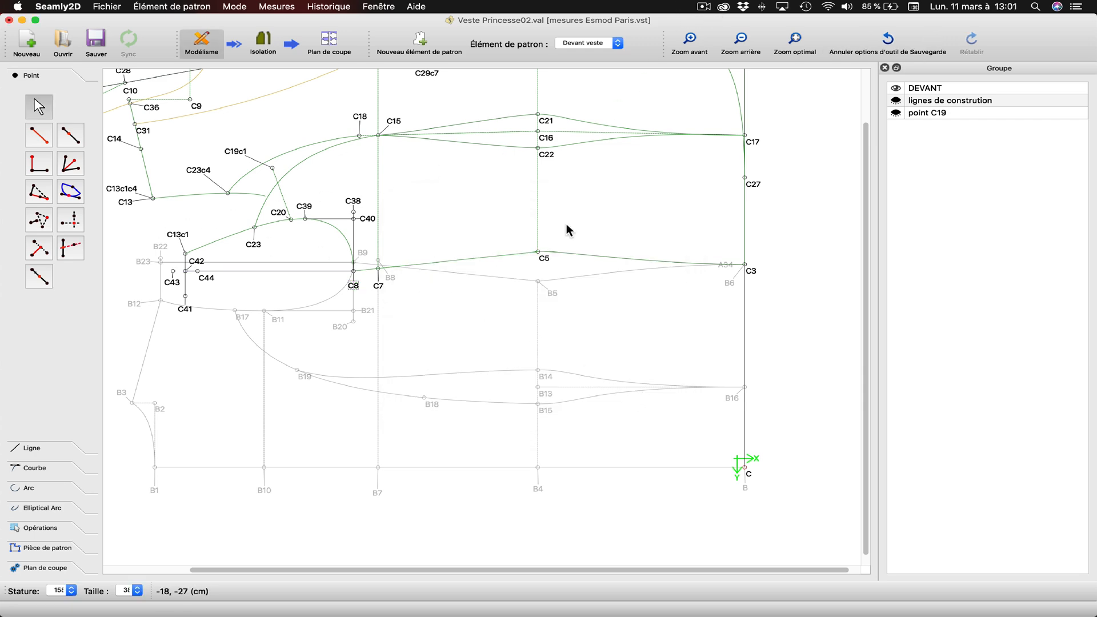
Add a new pattern piece named "manche tailleur"
click(418, 46)
drag(546, 310, 443, 307)
text(manche tailleur)
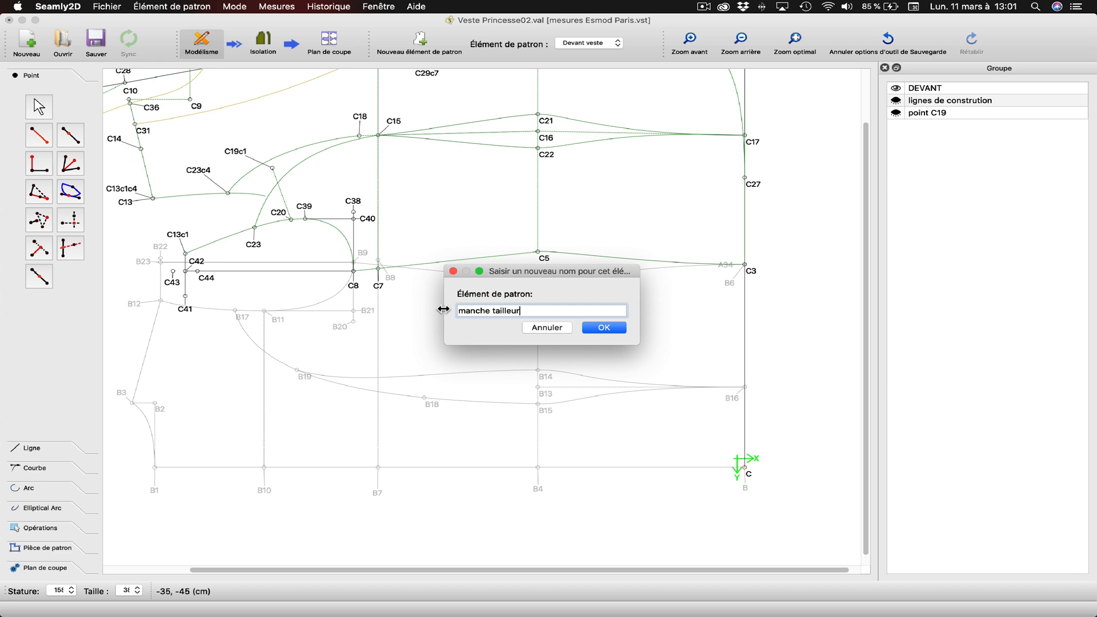
click(589, 328)
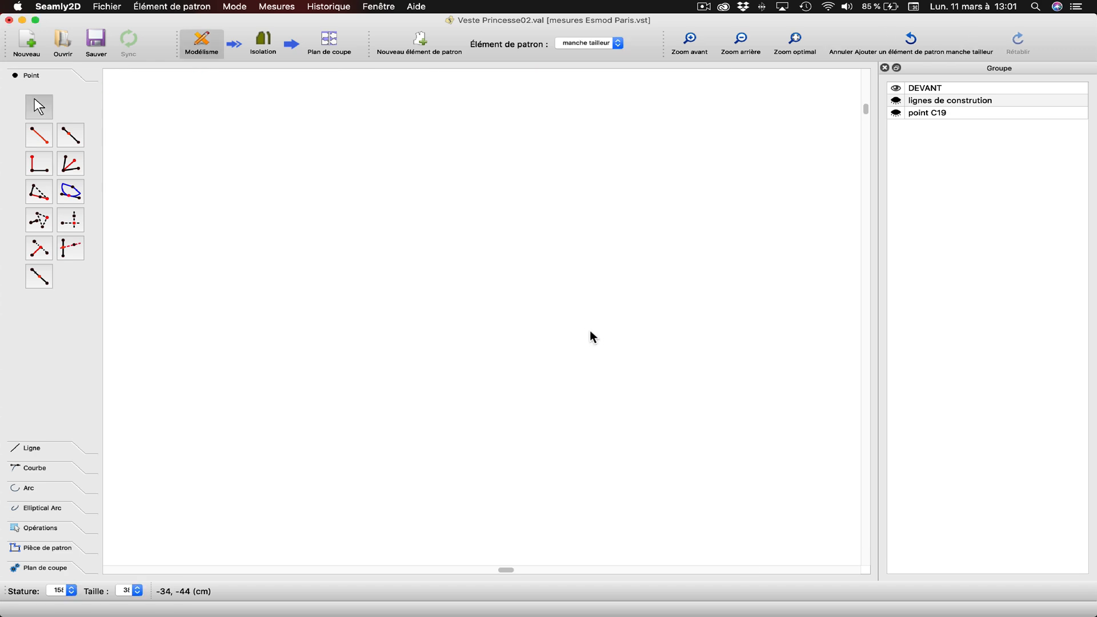
click(792, 39)
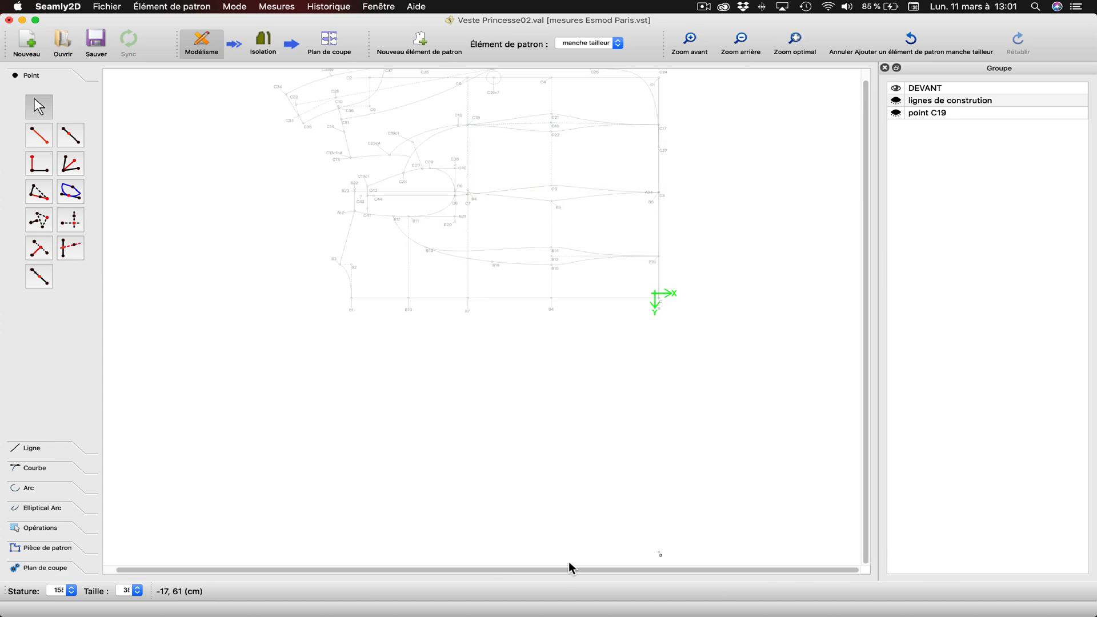
Set the Y coordinate of base point D to 1 and fit the whole pattern in view
right_click(661, 562)
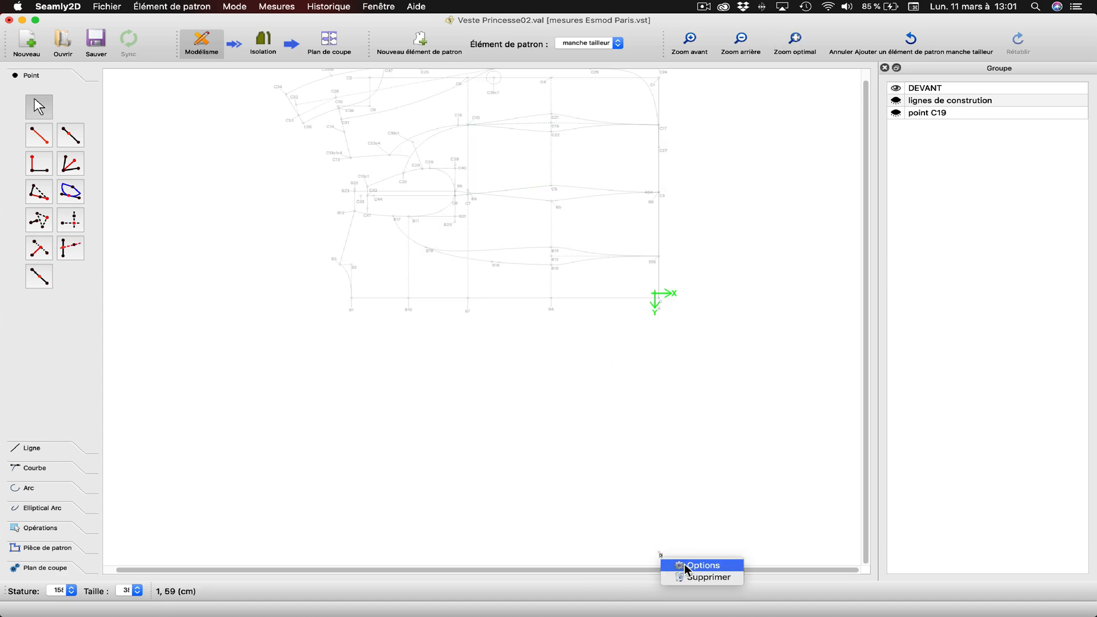
click(682, 565)
click(491, 323)
drag(490, 323, 455, 322)
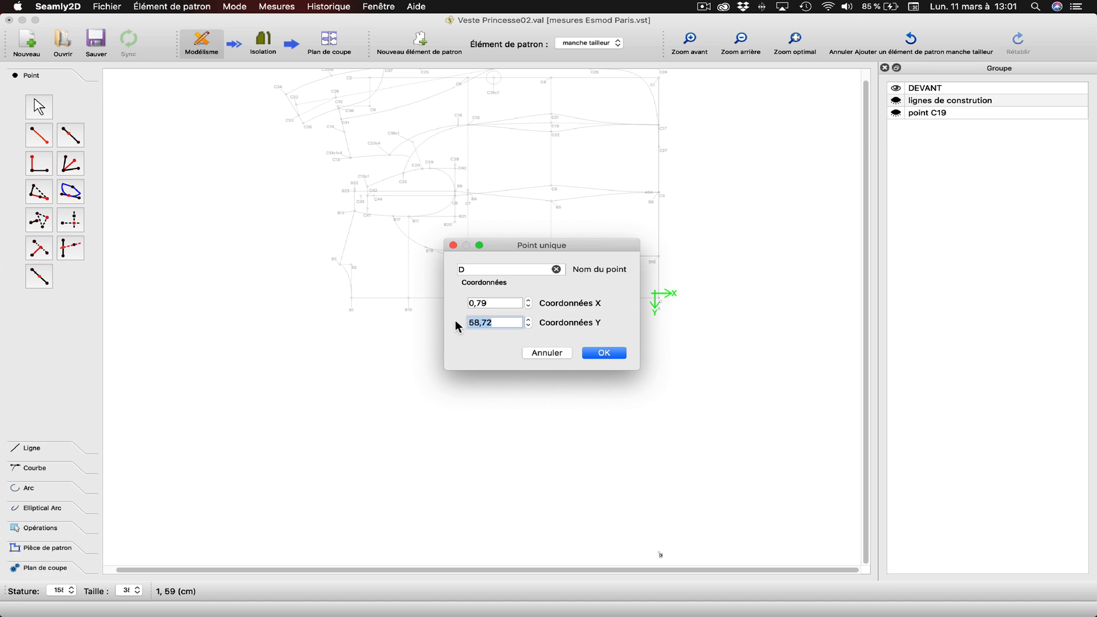
text(1)
click(602, 354)
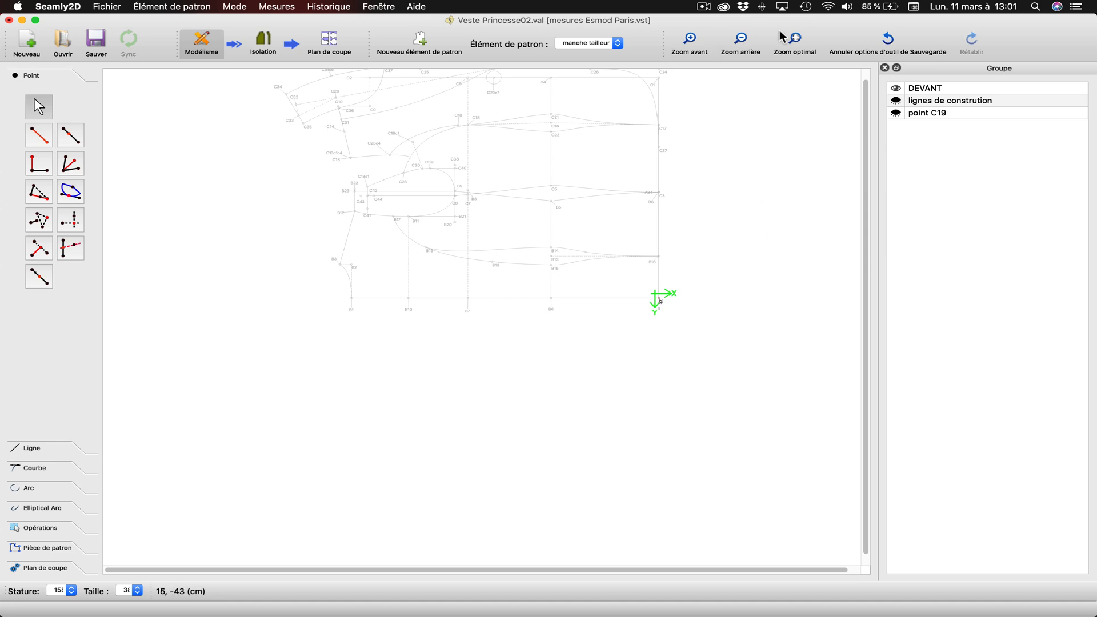
click(795, 40)
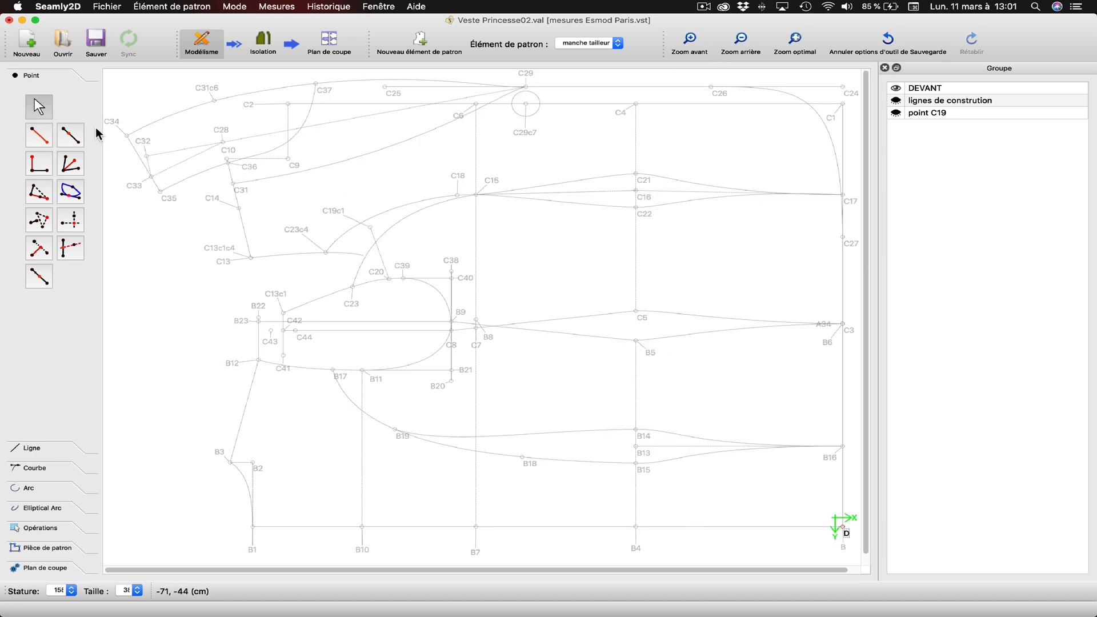
click(39, 135)
shift+click(842, 526)
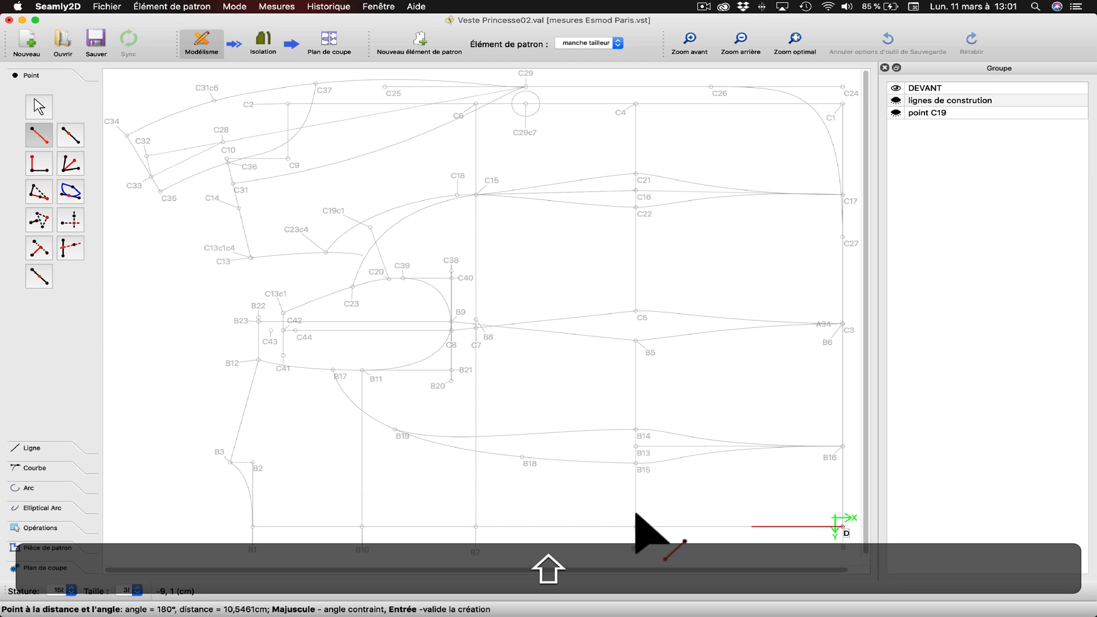
shift+click(301, 532)
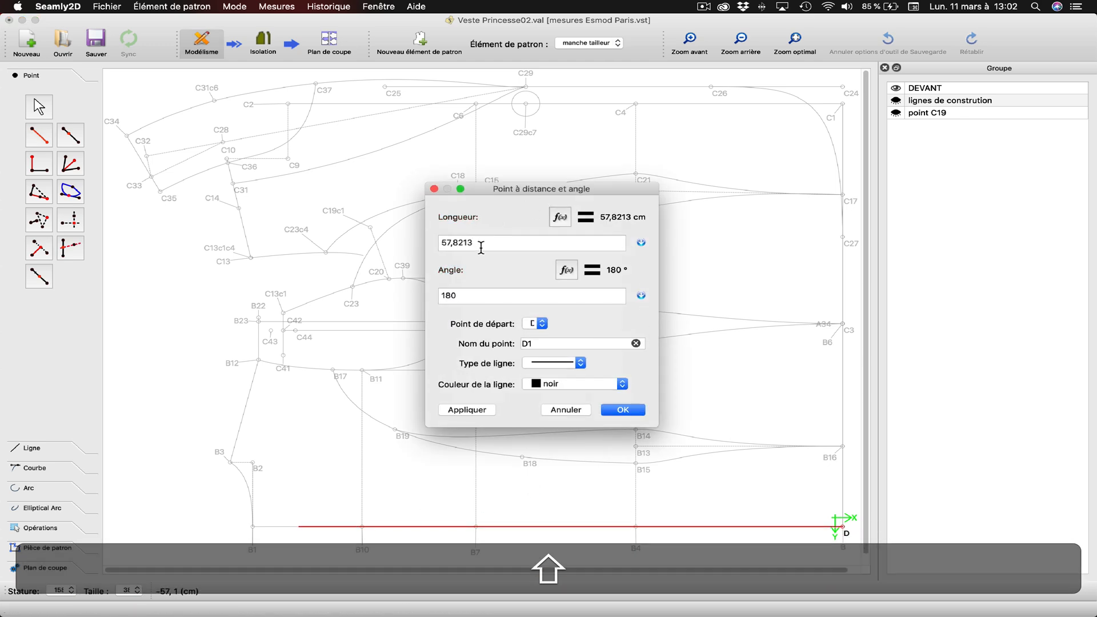
click(562, 218)
drag(467, 243, 401, 246)
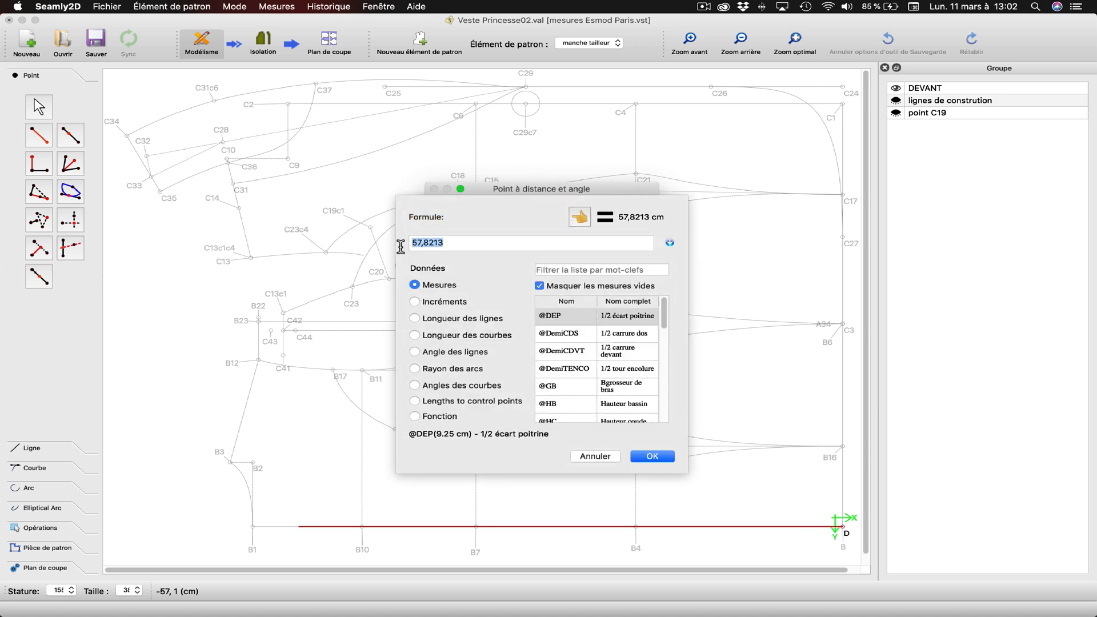
key(BackSpace)
click(457, 319)
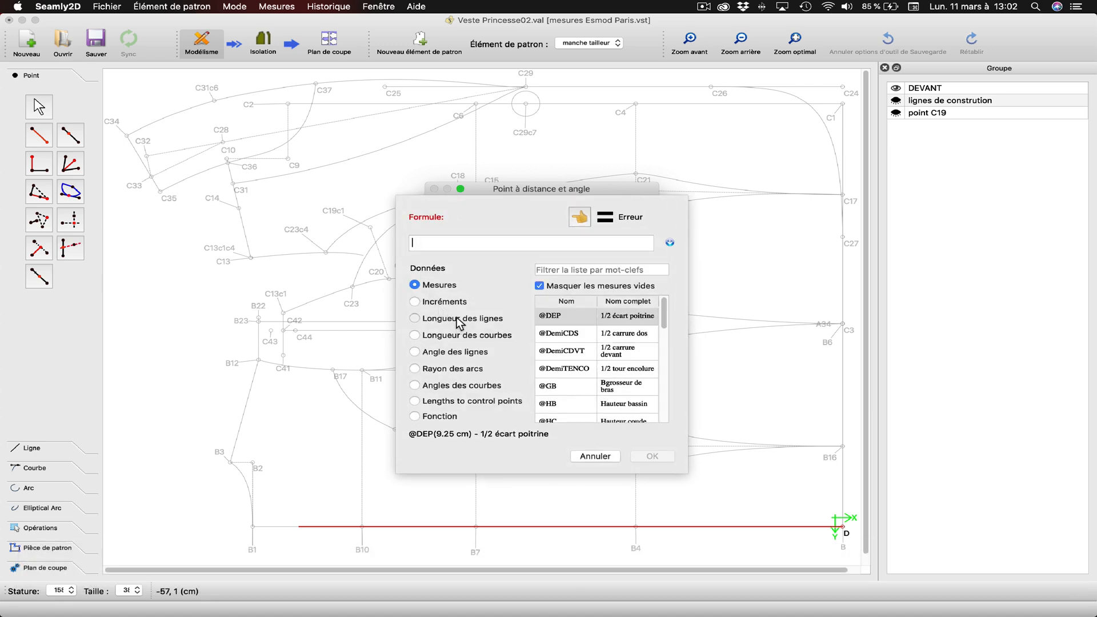
click(446, 303)
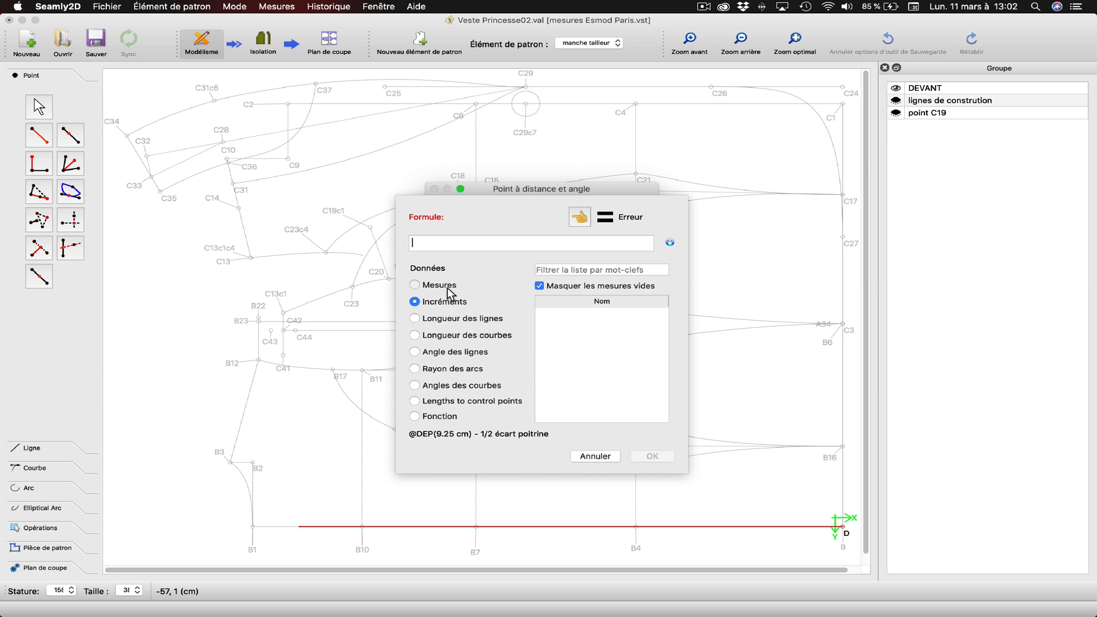
click(440, 285)
double_click(617, 403)
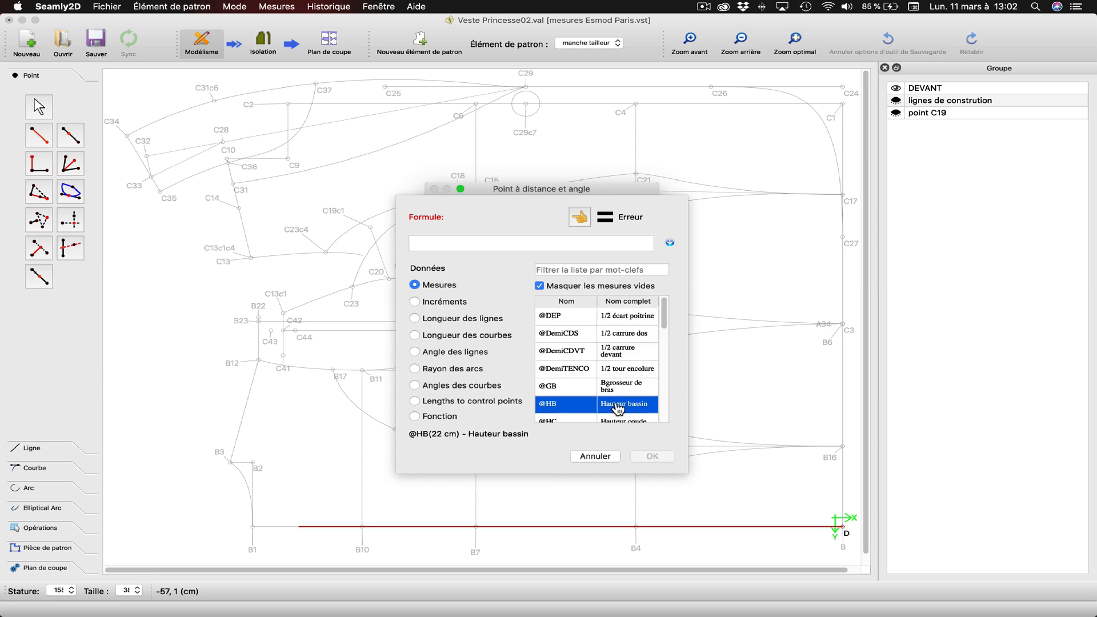
click(472, 243)
text(+)
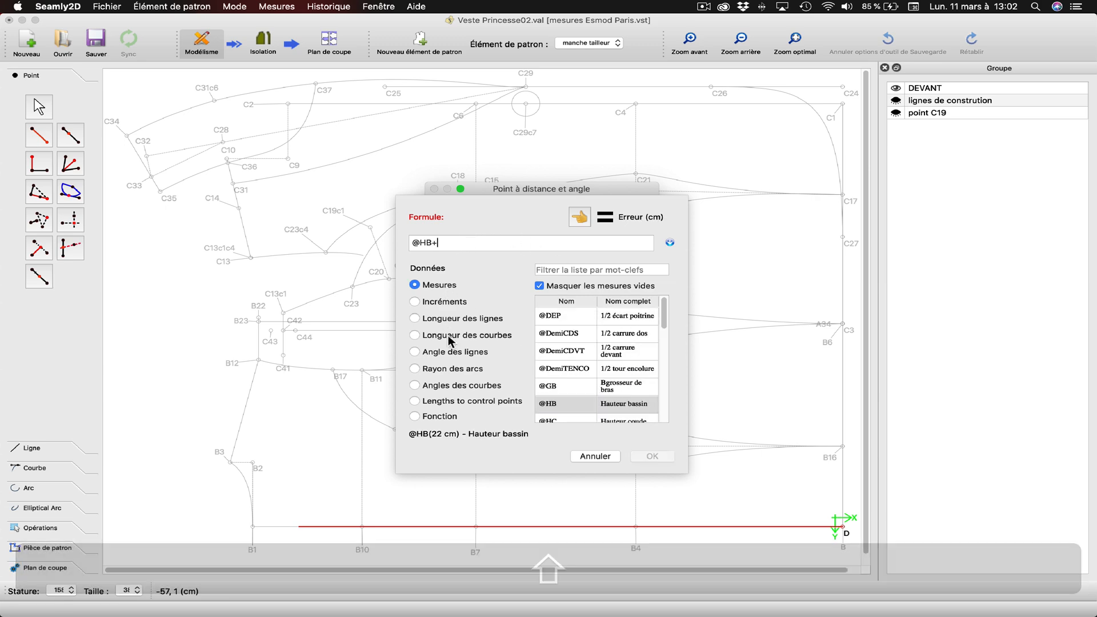
Add the line length Ligne_C5_C8 to the formula, followed by a plus sign
click(448, 317)
drag(544, 188, 850, 120)
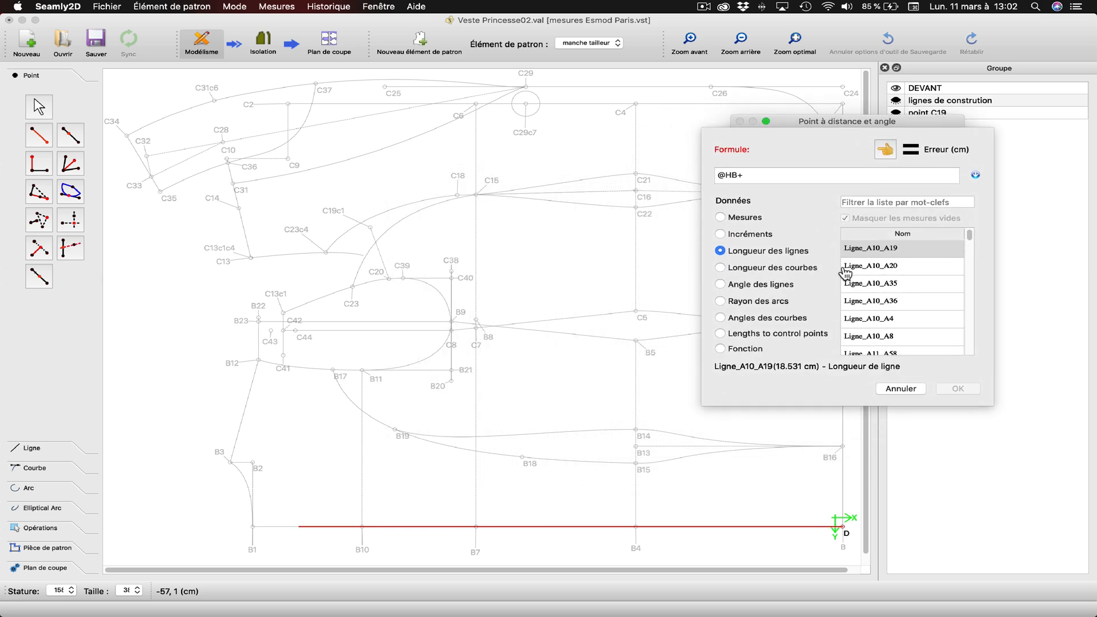
click(869, 203)
text(c8)
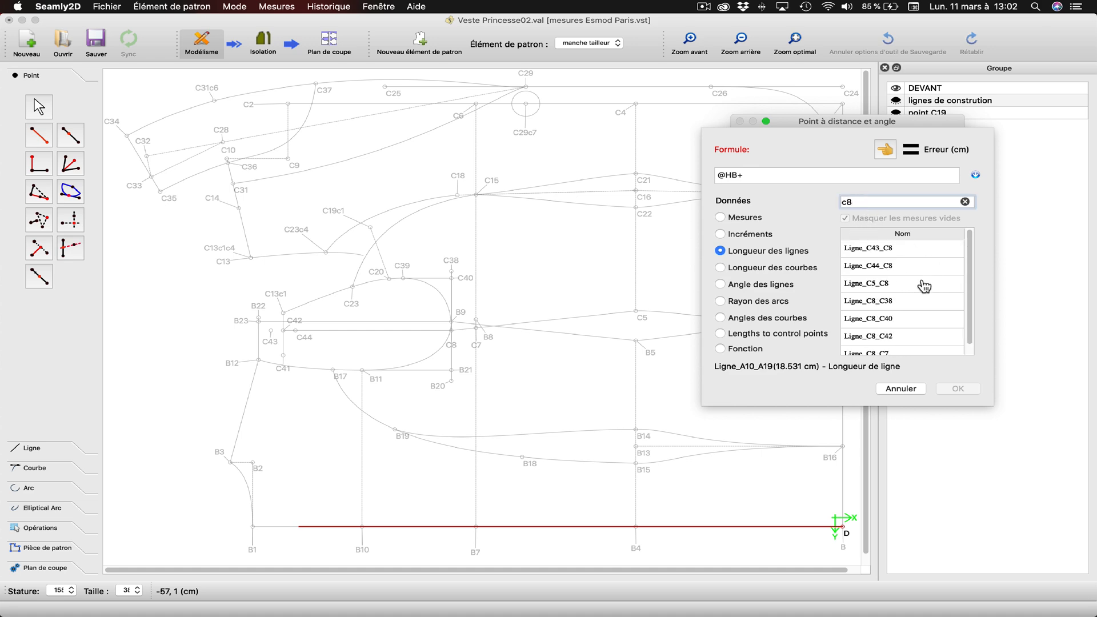
scroll(909, 315, down, 1)
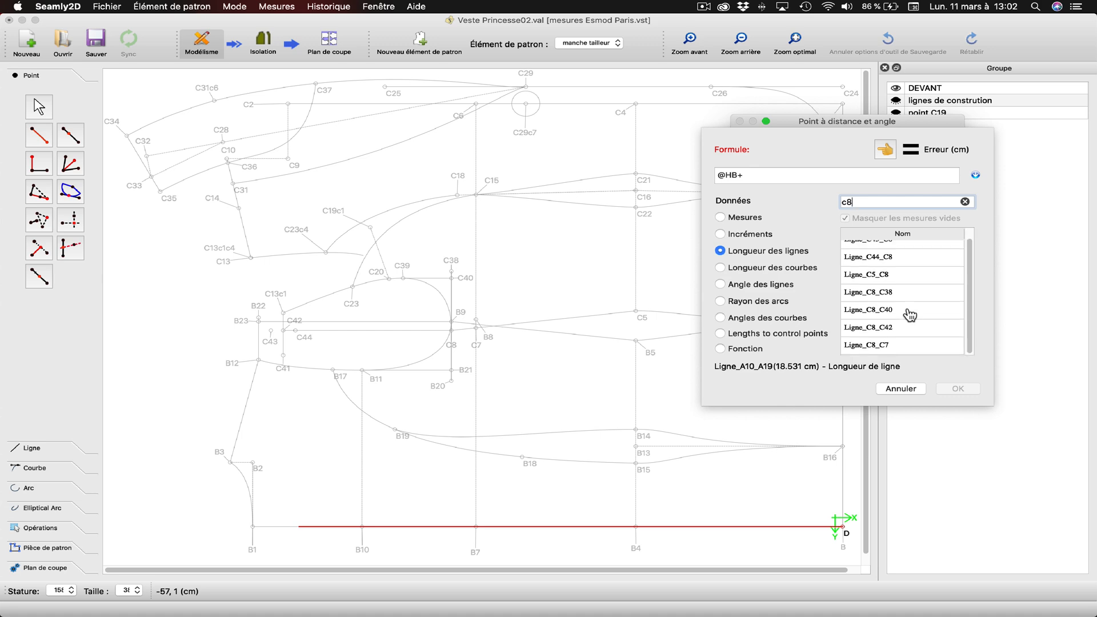
scroll(909, 315, up, 1)
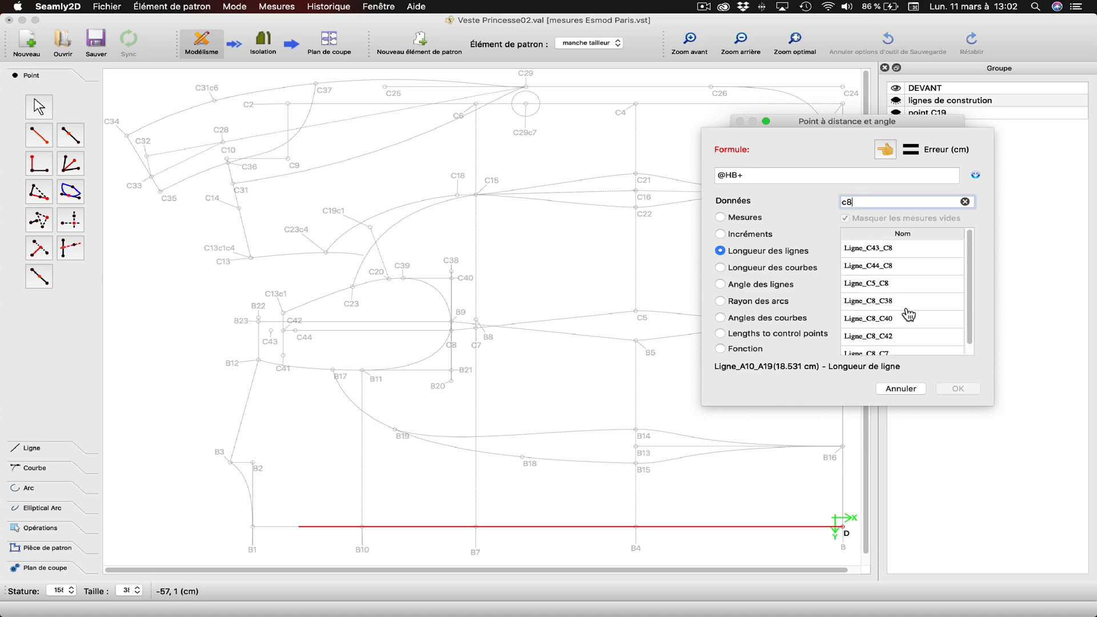
scroll(909, 314, down, 1)
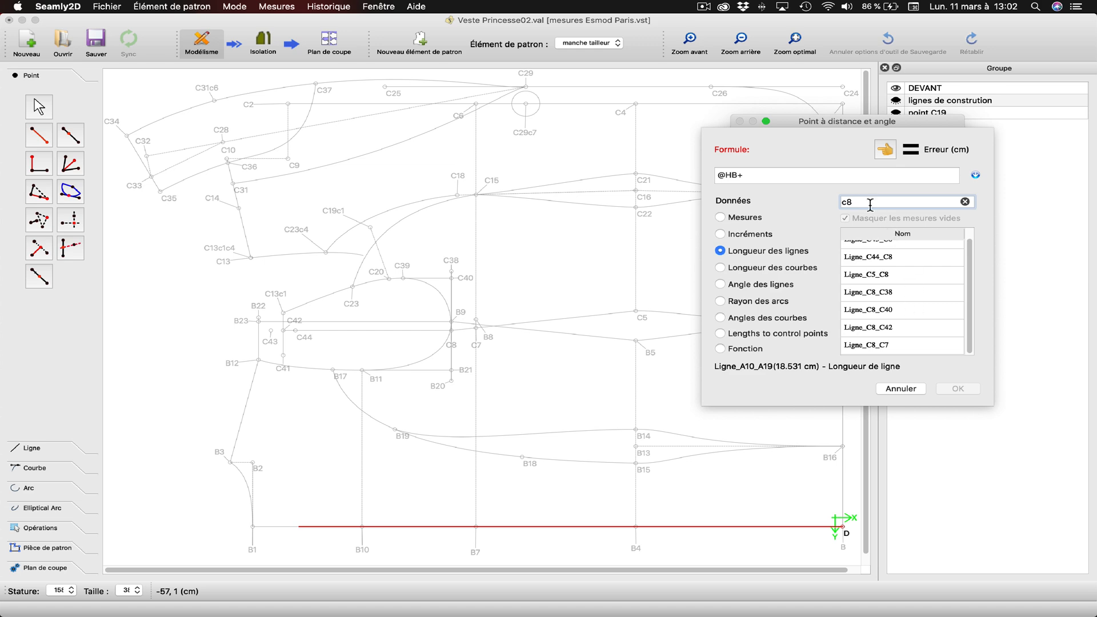
key(BackSpace)
text(5)
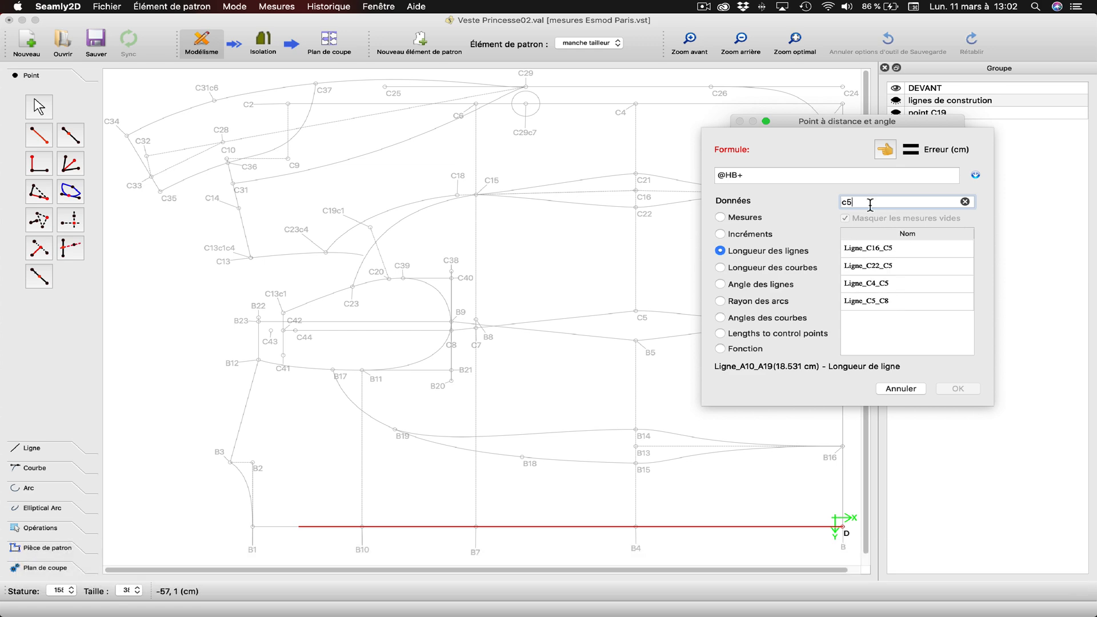
click(888, 303)
double_click(888, 302)
click(815, 174)
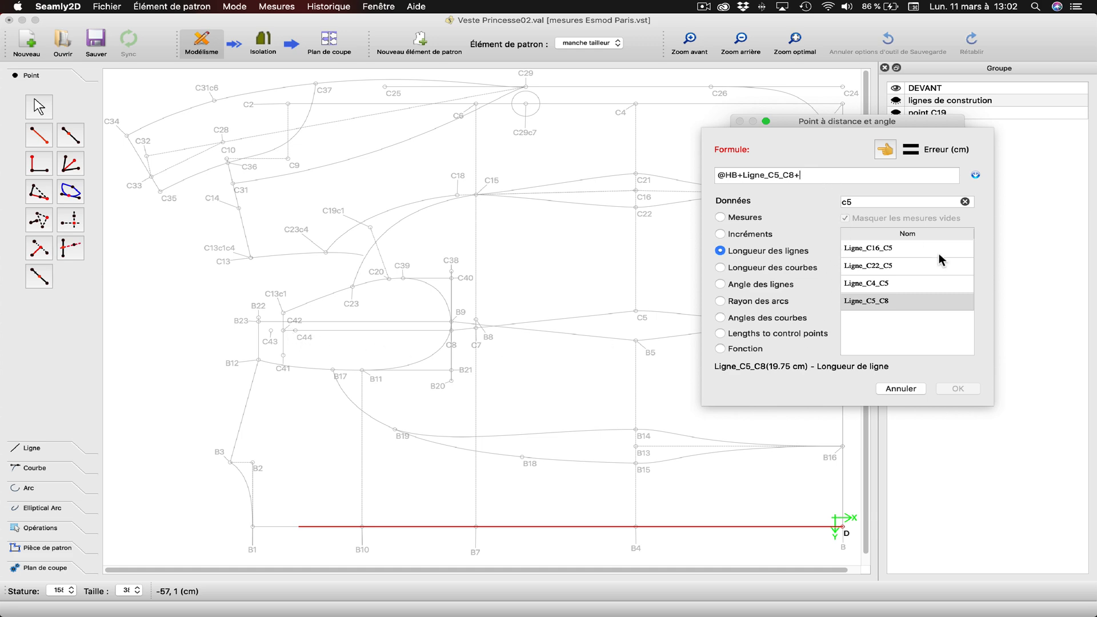
click(872, 202)
key(BackSpace)
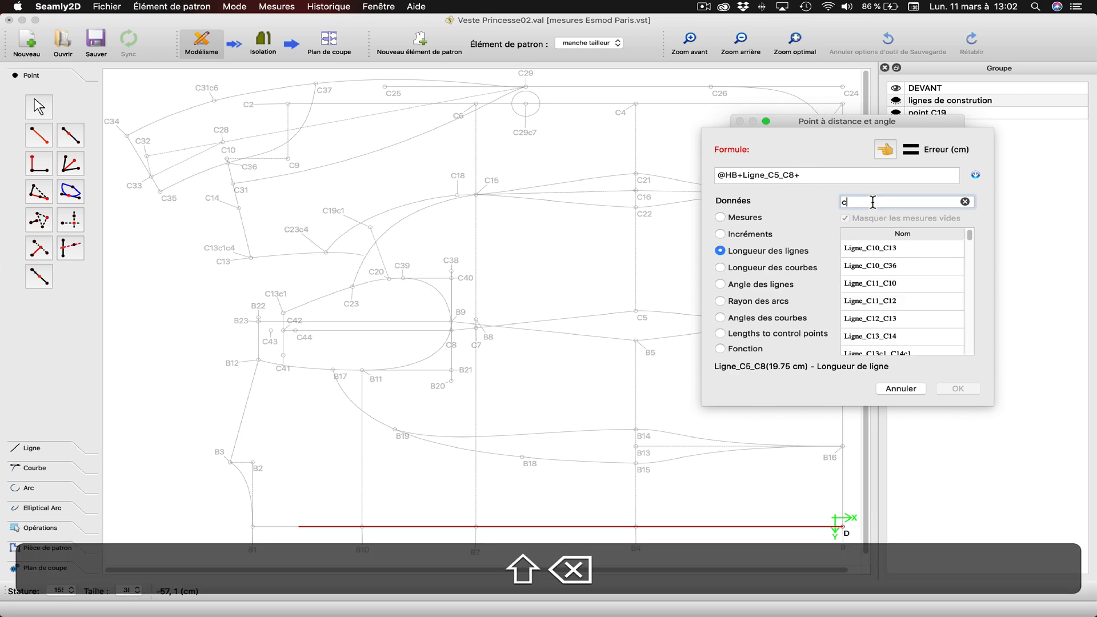
text(8)
scroll(914, 307, down, 1)
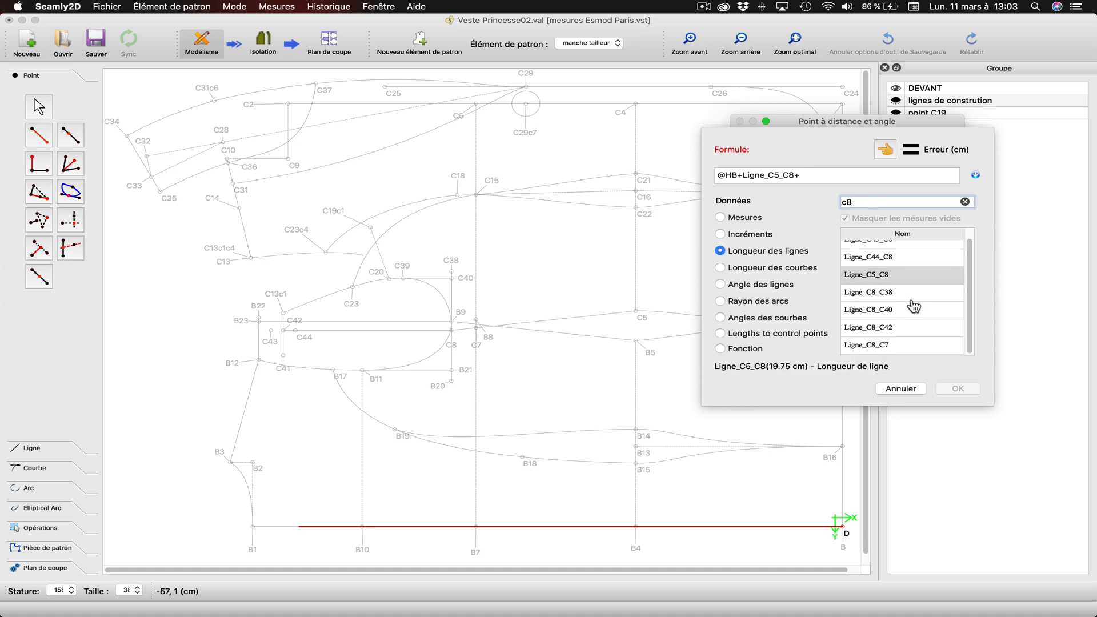
click(878, 258)
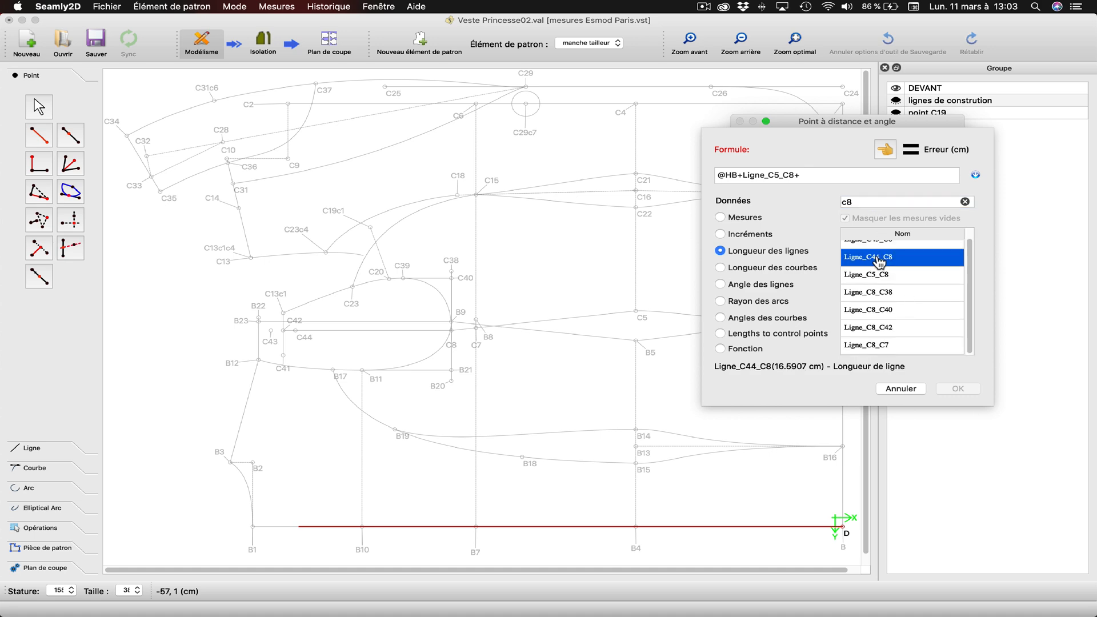
double_click(878, 258)
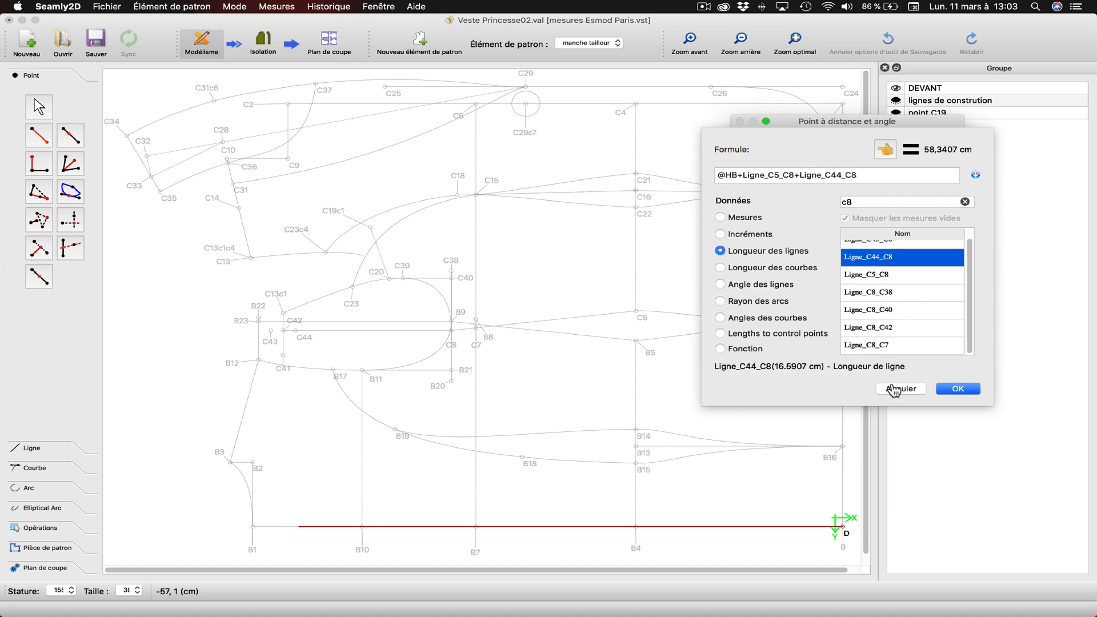
click(958, 388)
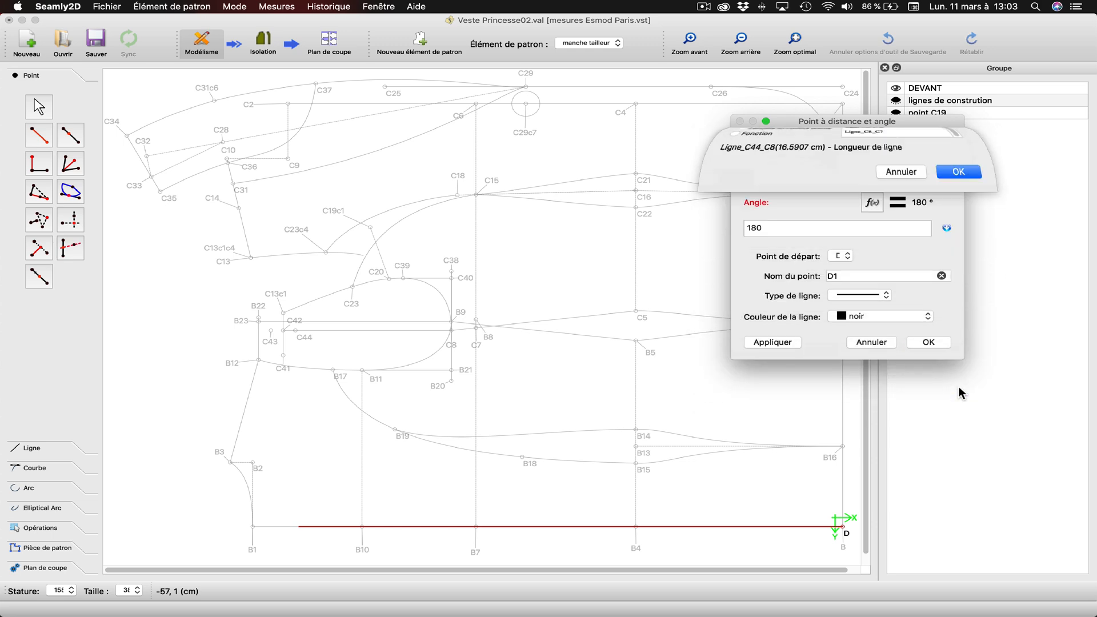
click(773, 341)
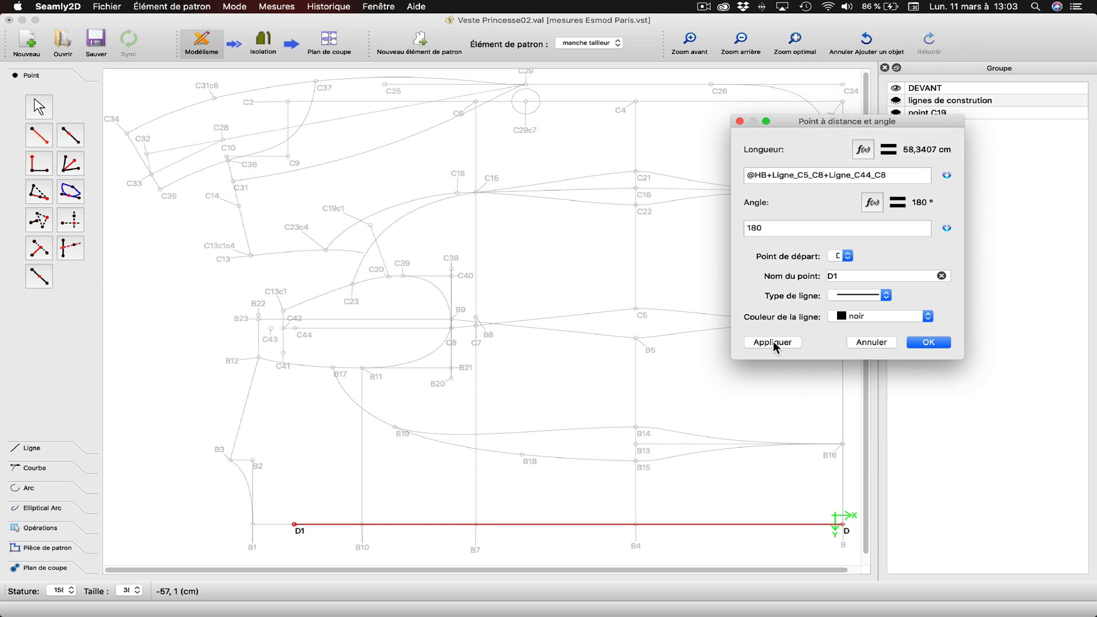
click(927, 342)
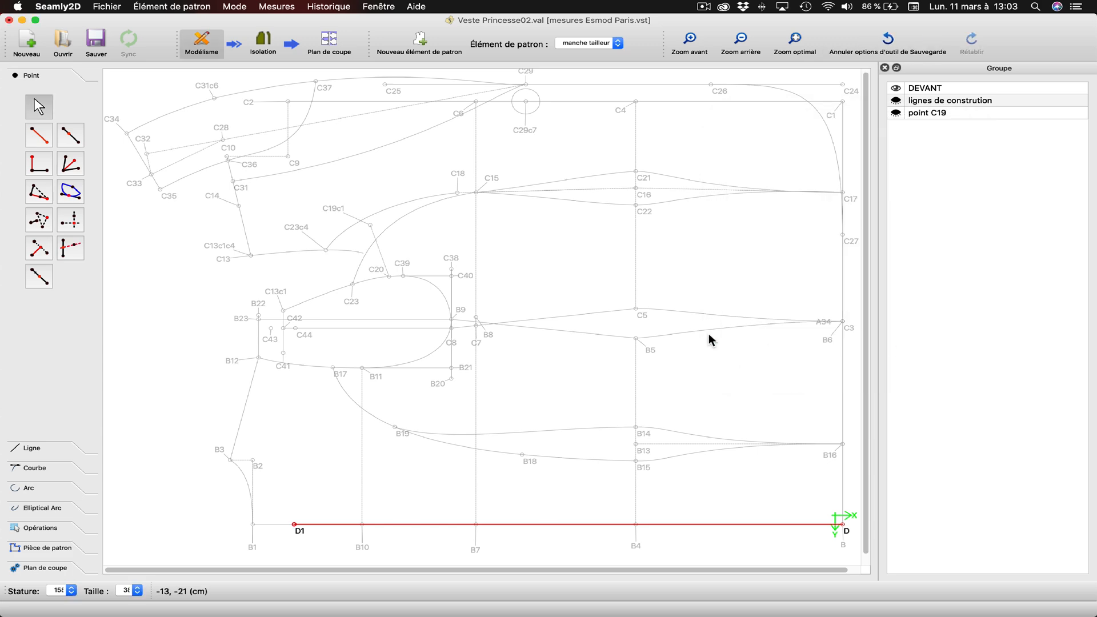
Create a point 50 cm from D1 on the perpendicular to the line from D1 to D
click(38, 166)
click(294, 523)
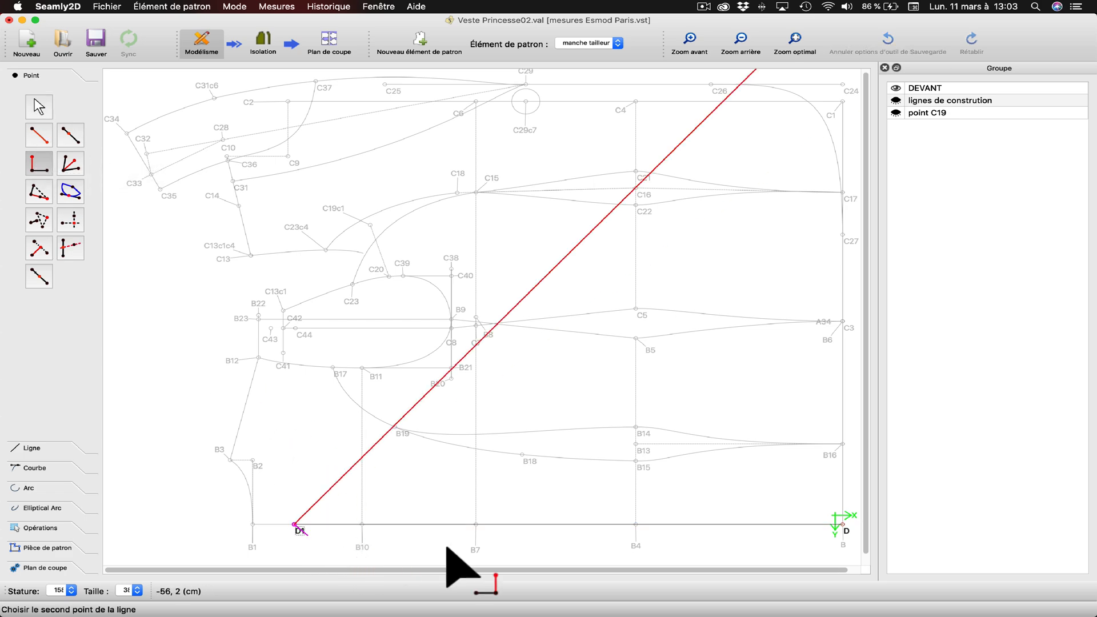
click(839, 520)
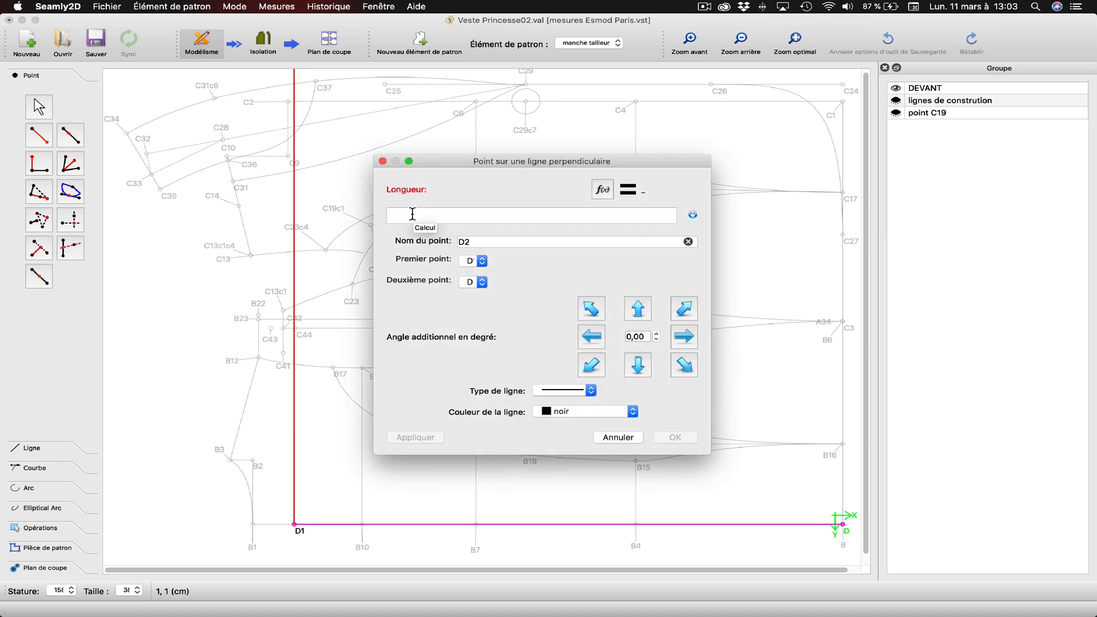
text(50)
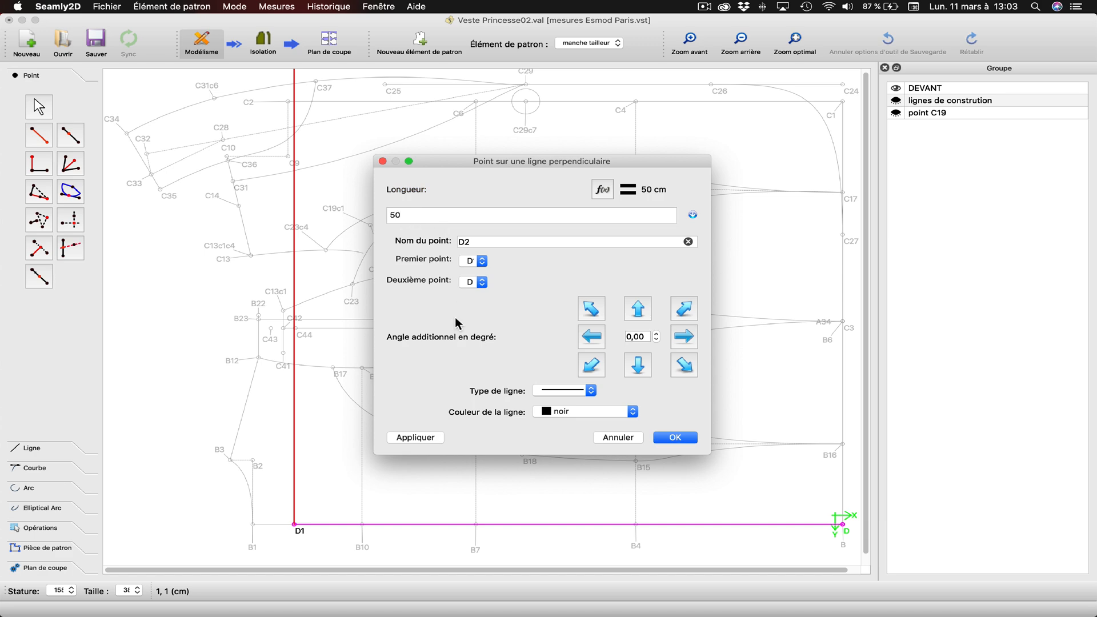
click(417, 438)
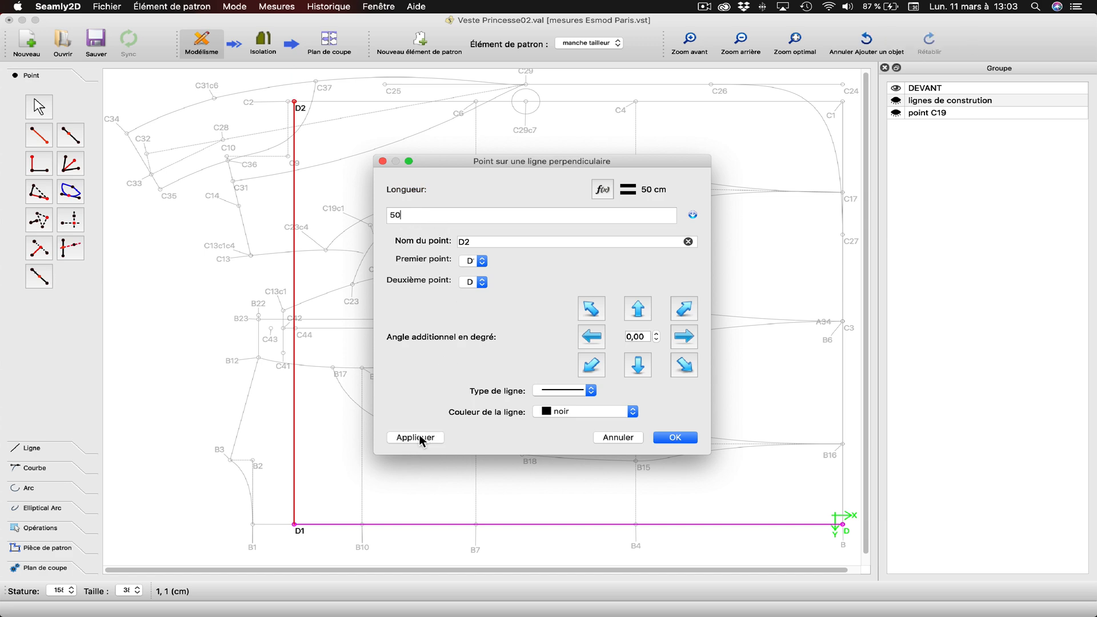
click(675, 437)
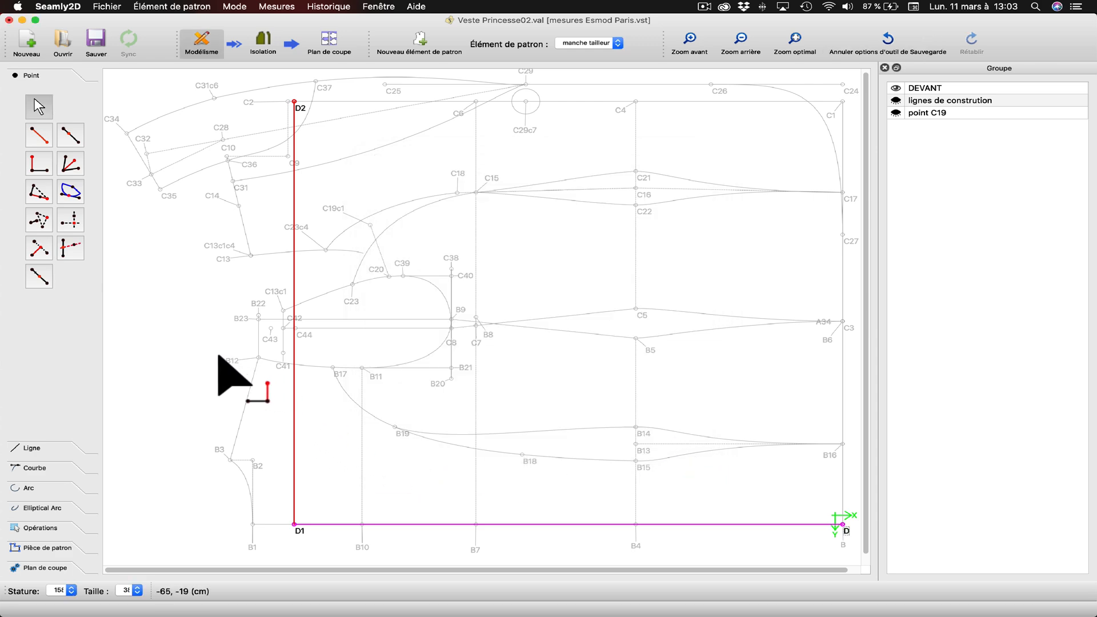
Create a point along the line from D2 to D1 at a distance of CurrentLength/2+1
click(39, 276)
click(294, 101)
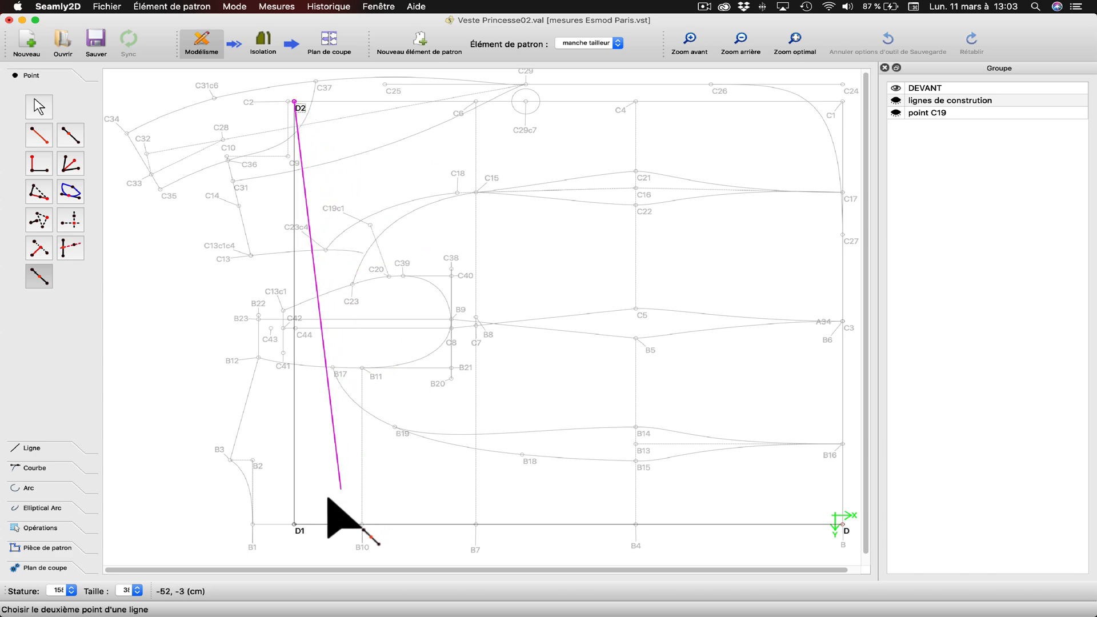
click(295, 524)
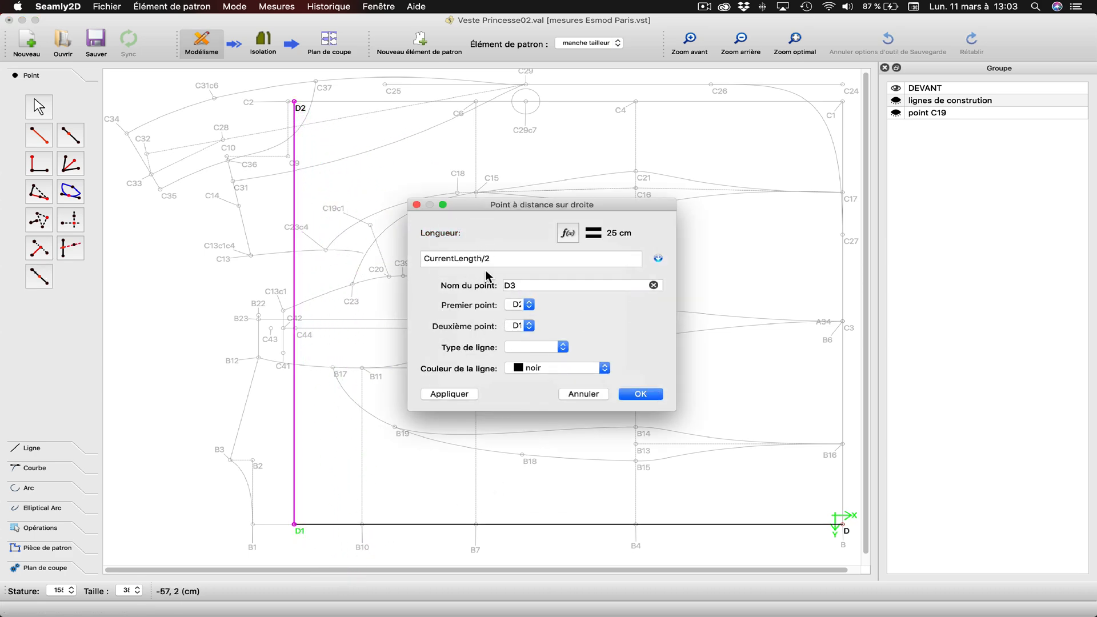
click(448, 393)
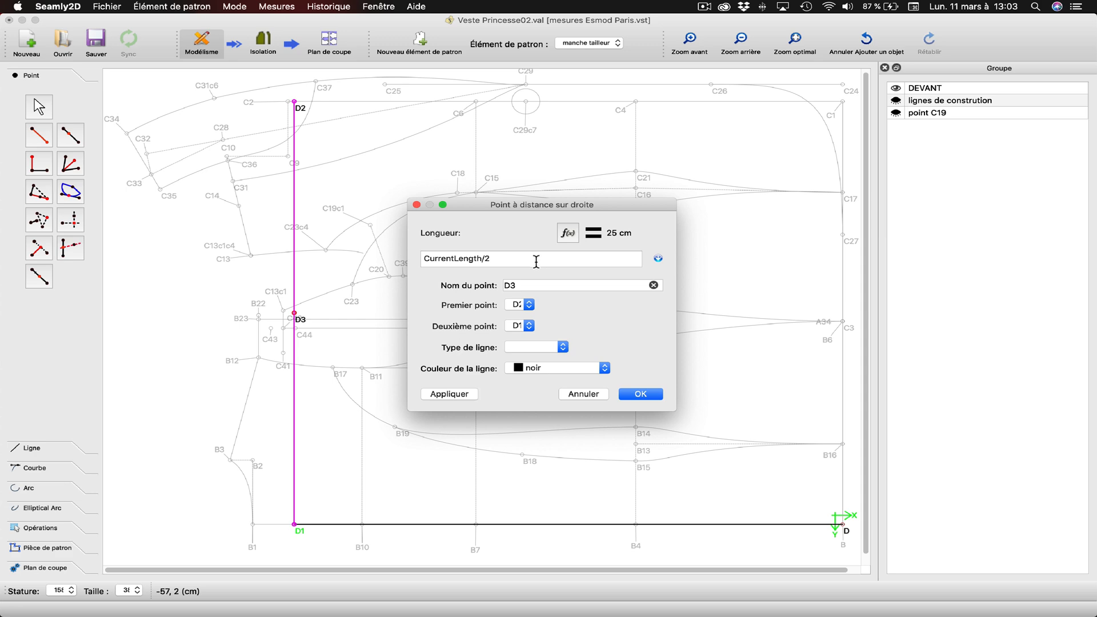
key(shift)
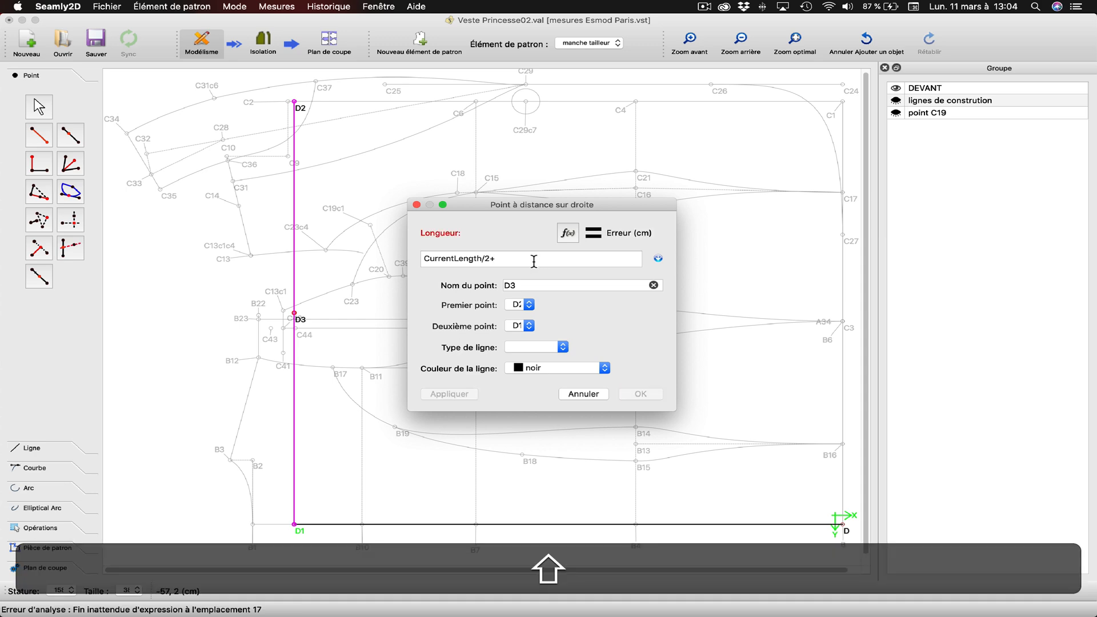
text(1)
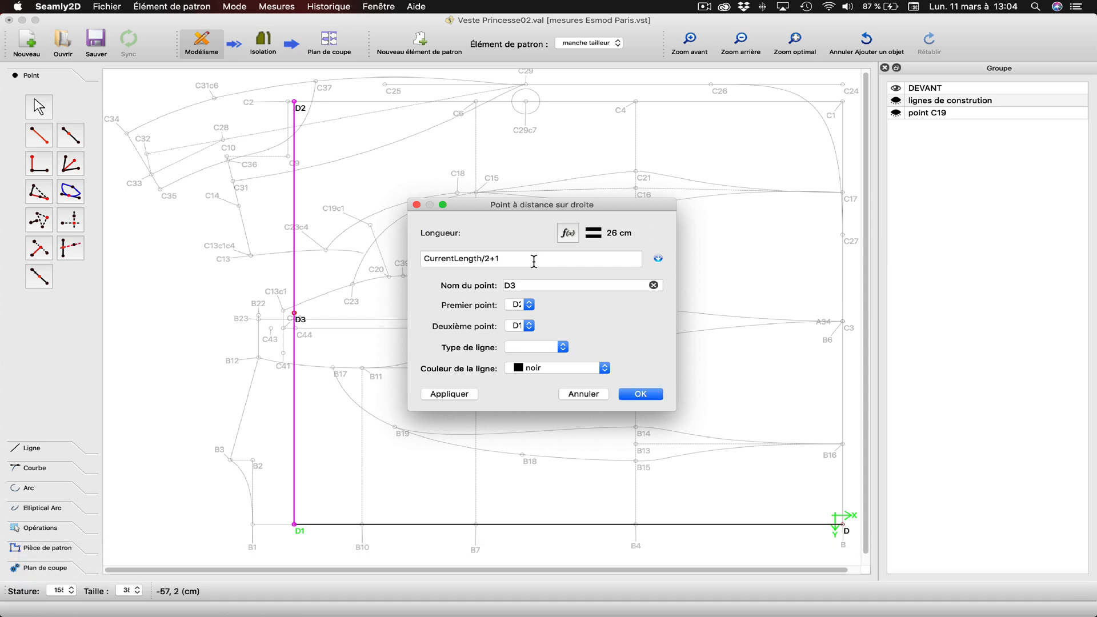
click(443, 391)
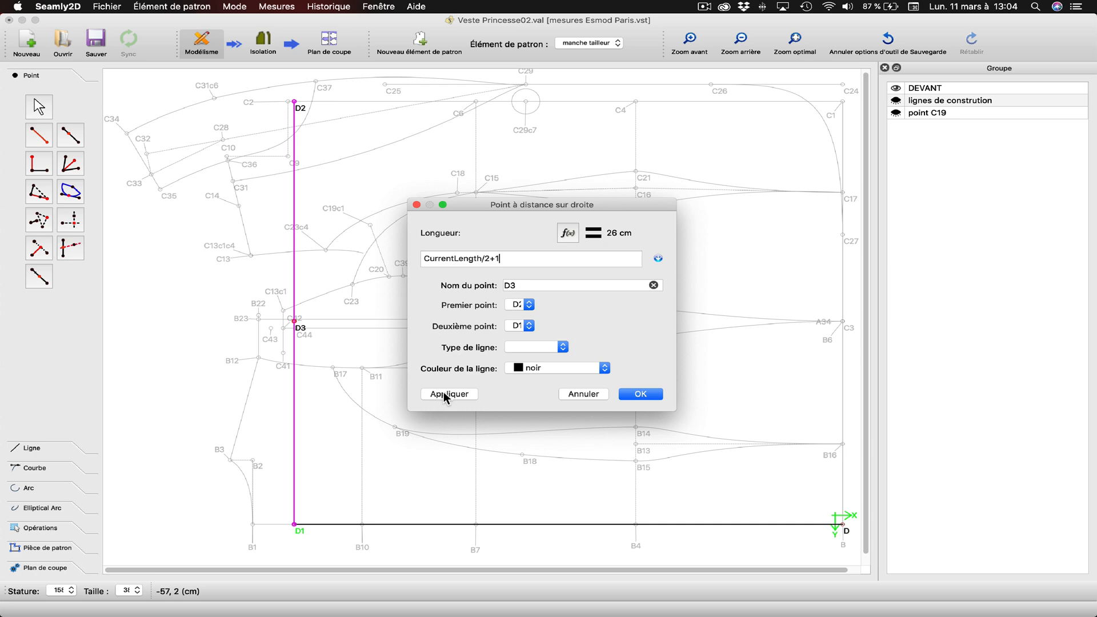
click(631, 185)
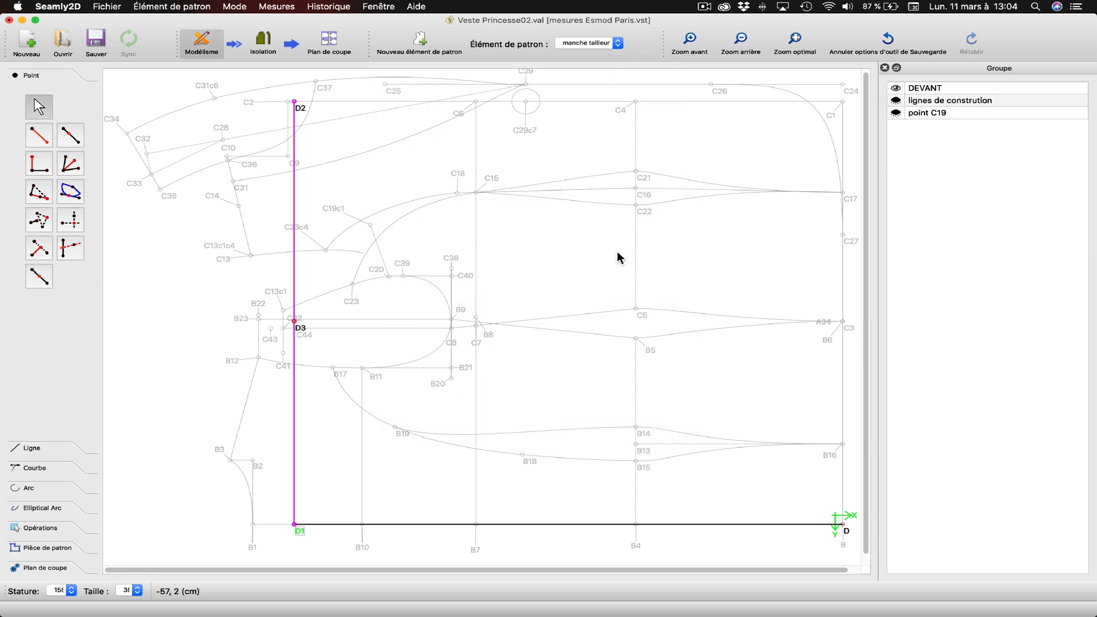
click(39, 134)
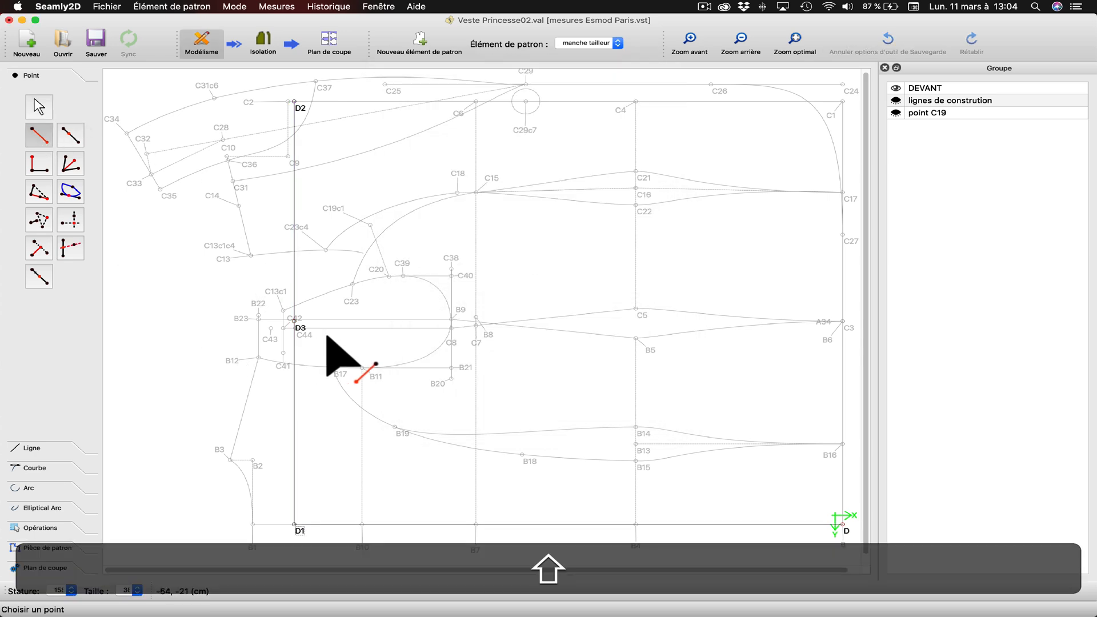
click(302, 330)
shift+click(819, 366)
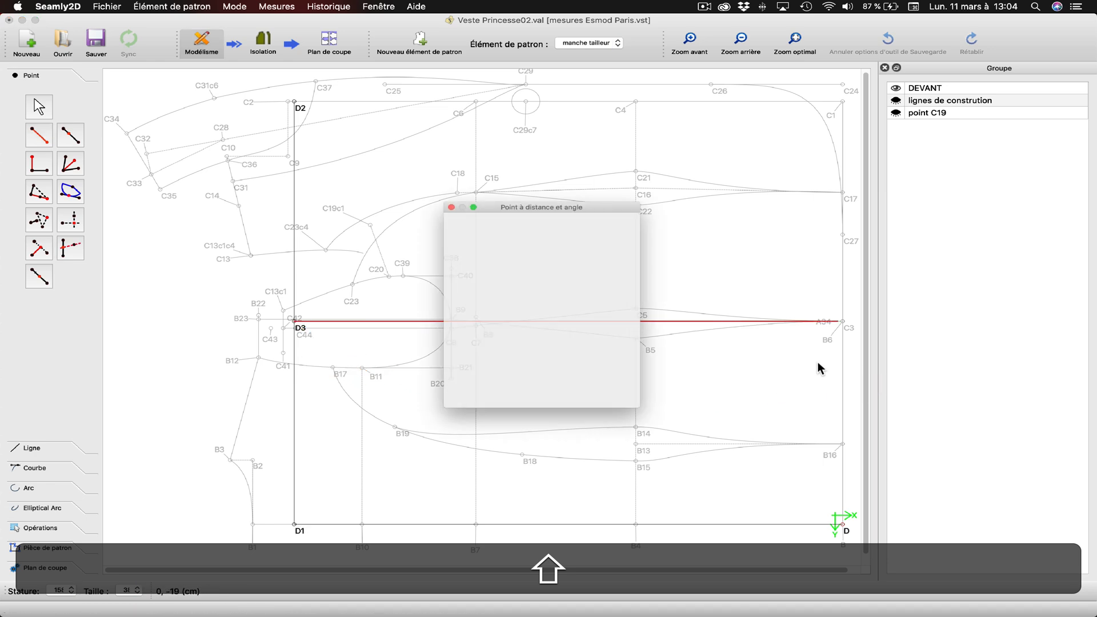
click(556, 217)
drag(451, 242, 400, 242)
key(BackSpace)
click(616, 269)
text(LB)
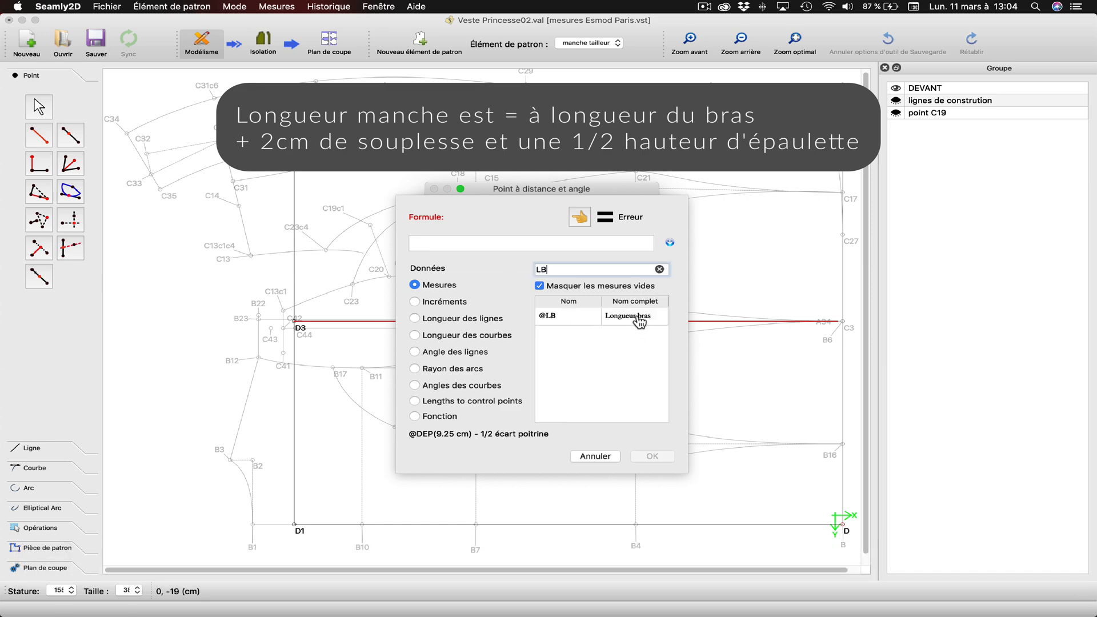
double_click(639, 317)
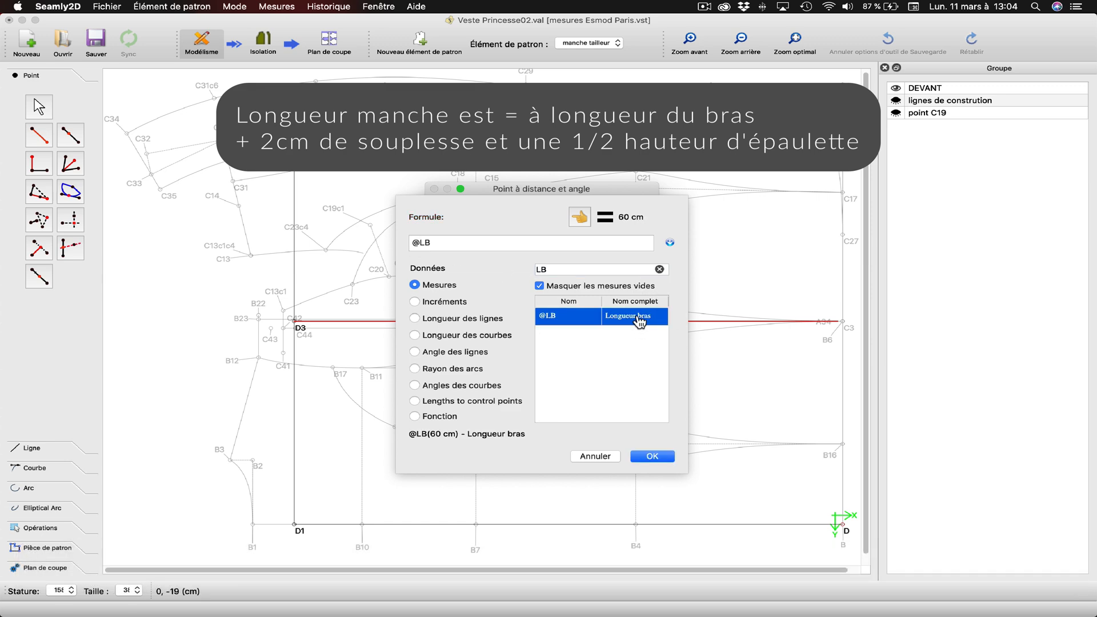
click(443, 245)
text(+)
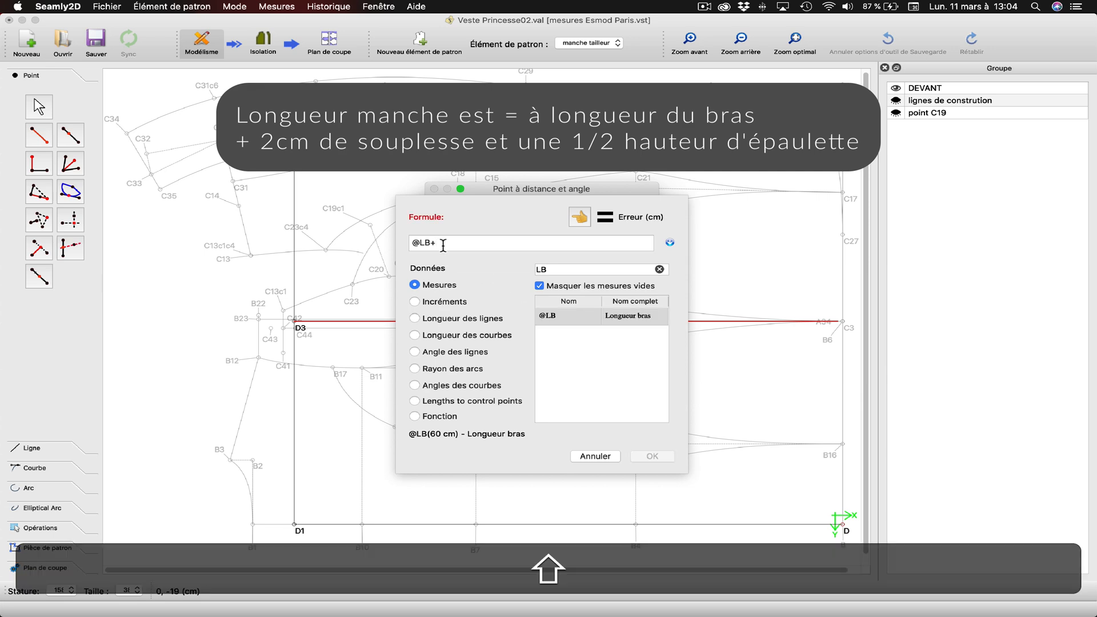
text(2)
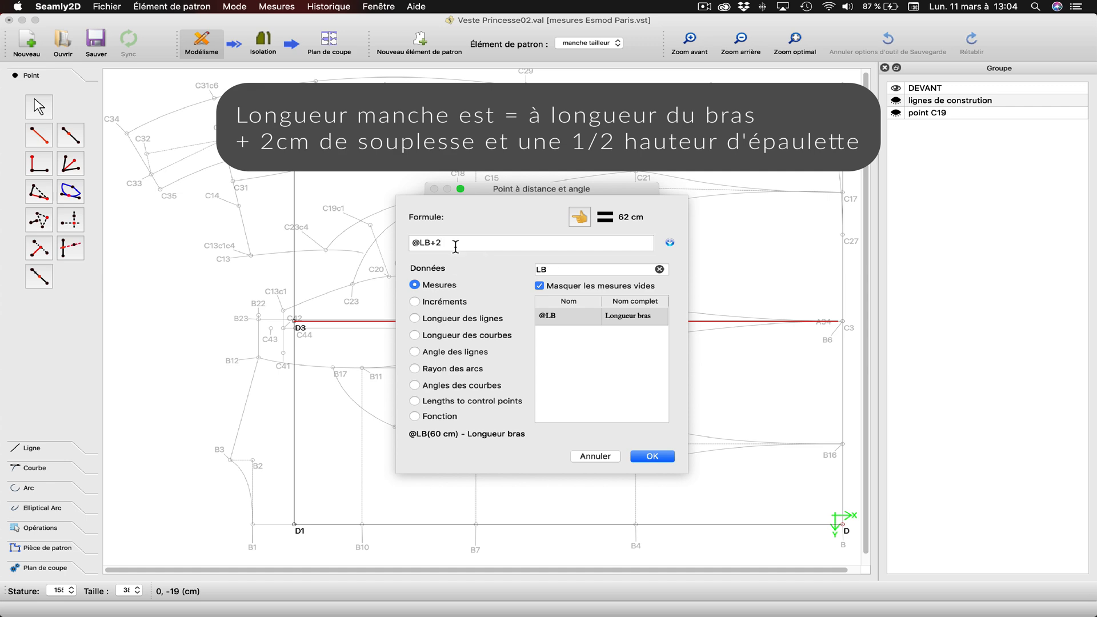
text(,)
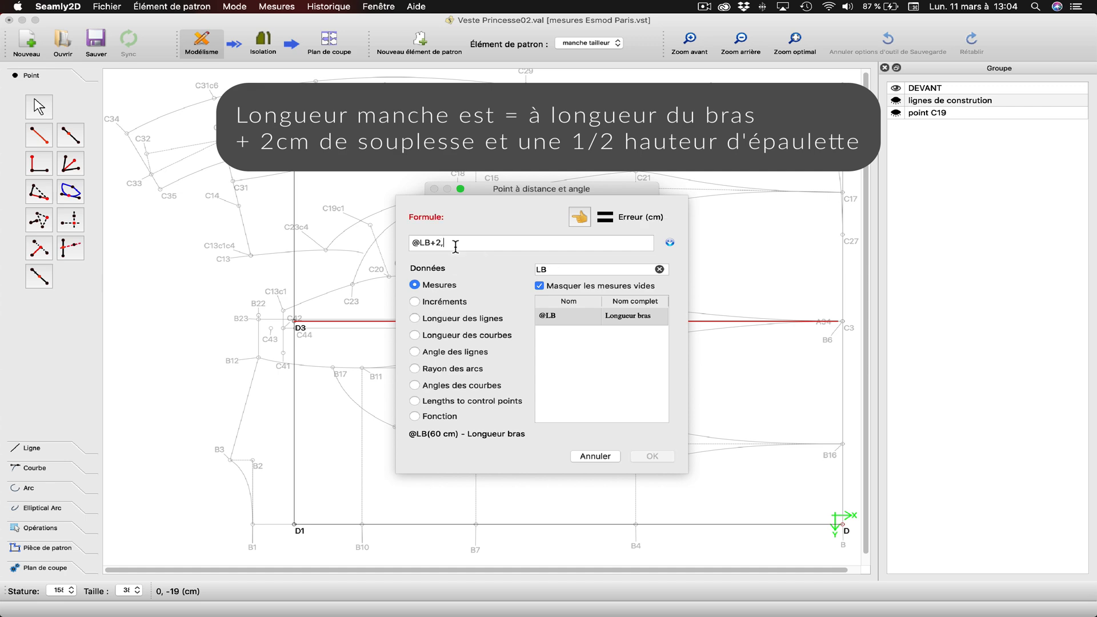
text(6)
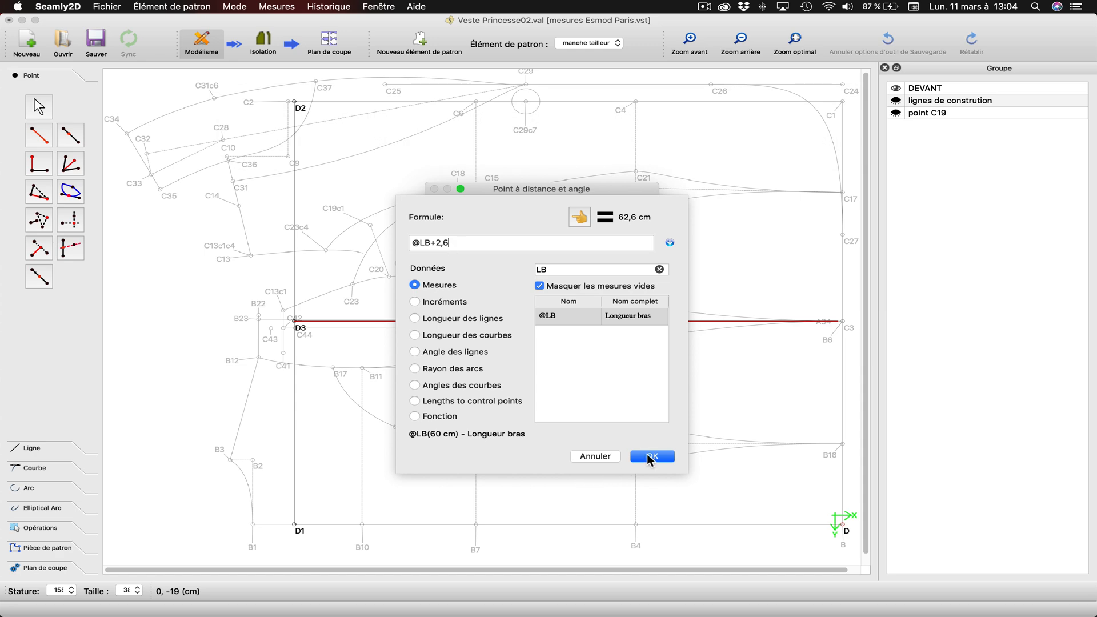
click(651, 457)
click(481, 411)
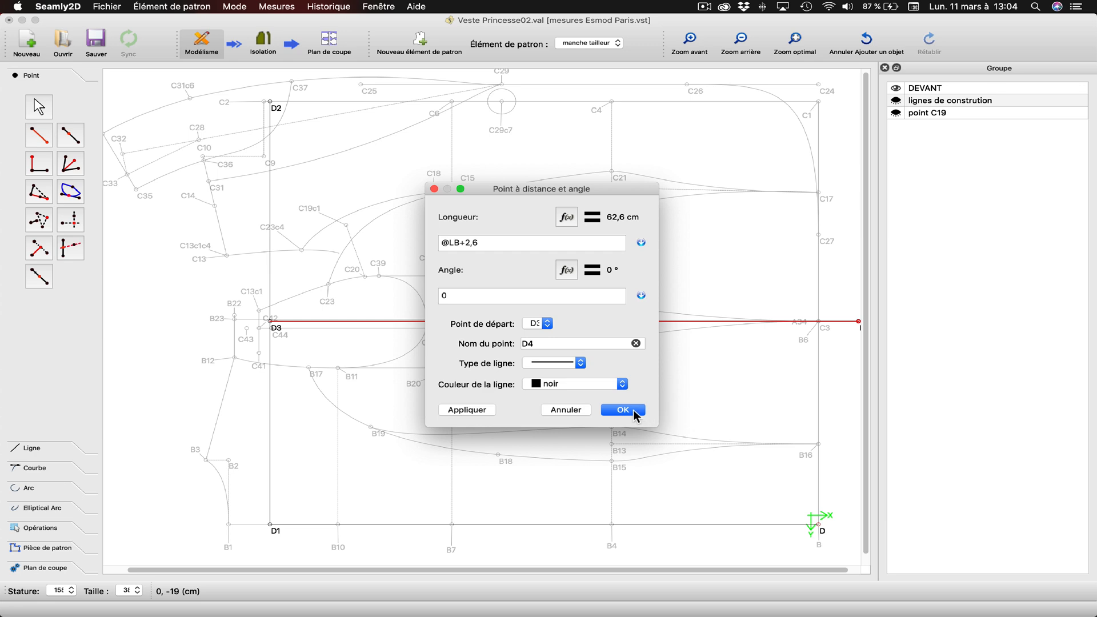
click(635, 413)
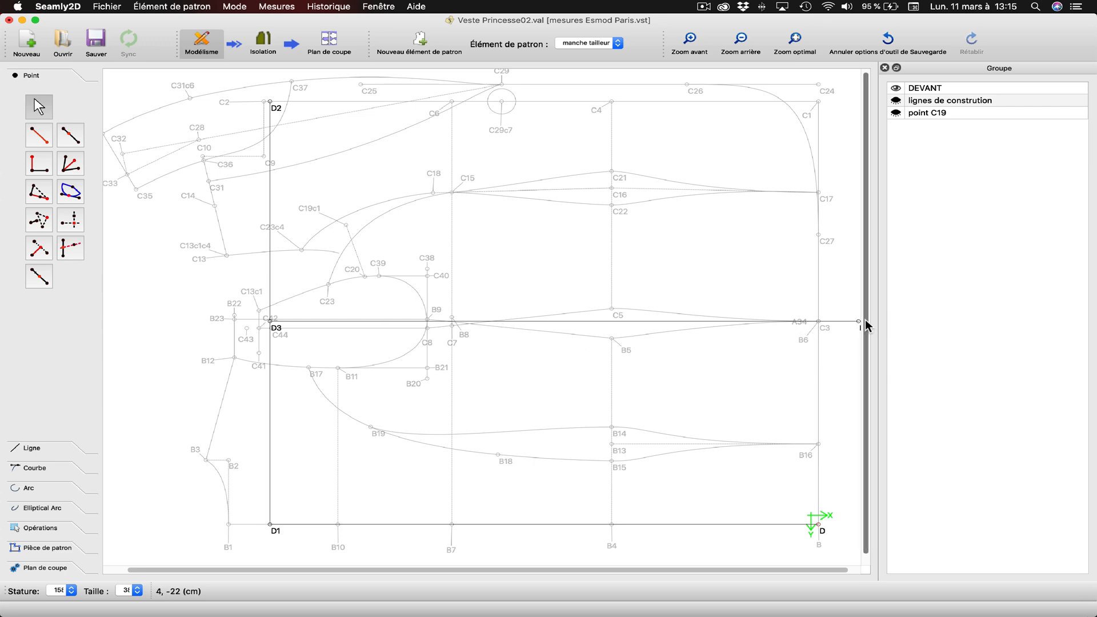
Change the line from D3 to D4 to a dash-dot line type in deep pink
drag(786, 569, 805, 570)
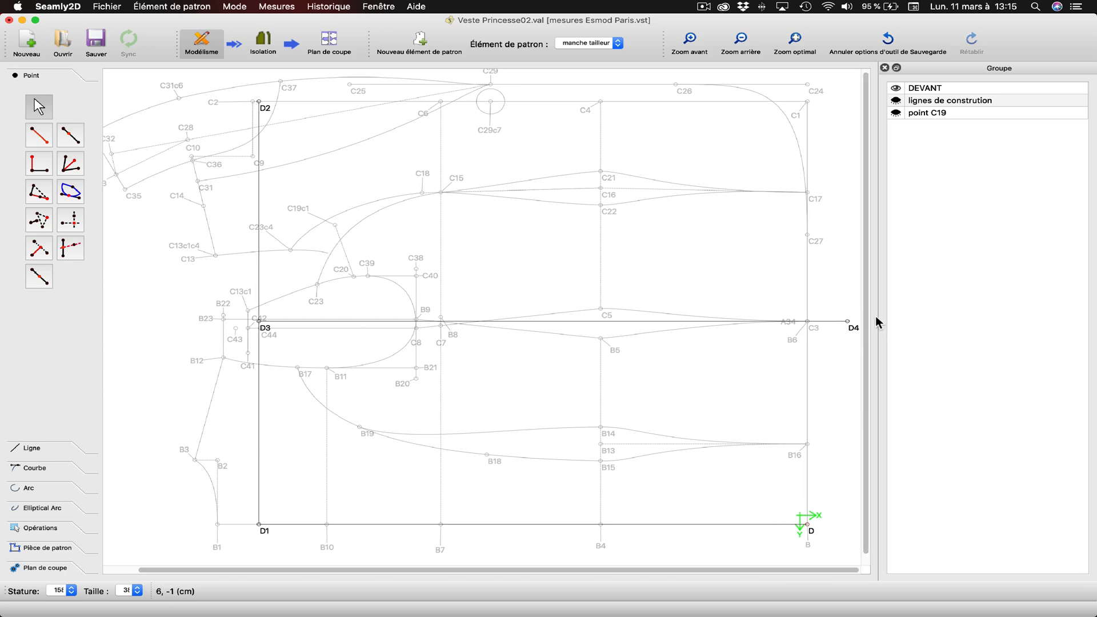
right_click(852, 330)
click(871, 337)
click(566, 360)
click(544, 336)
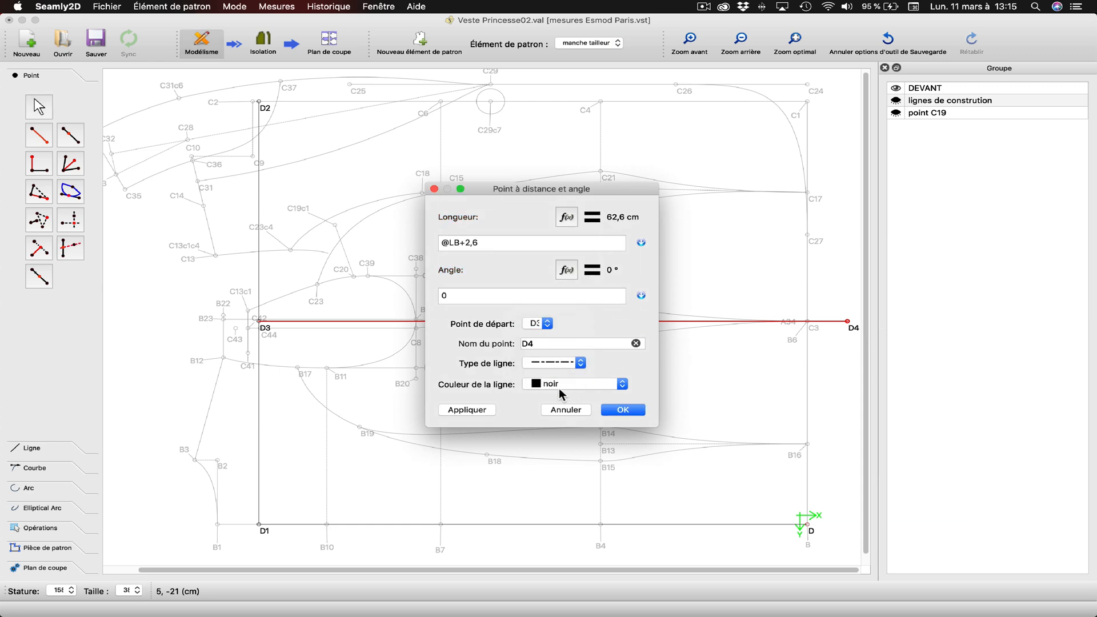
click(568, 383)
click(559, 451)
click(477, 411)
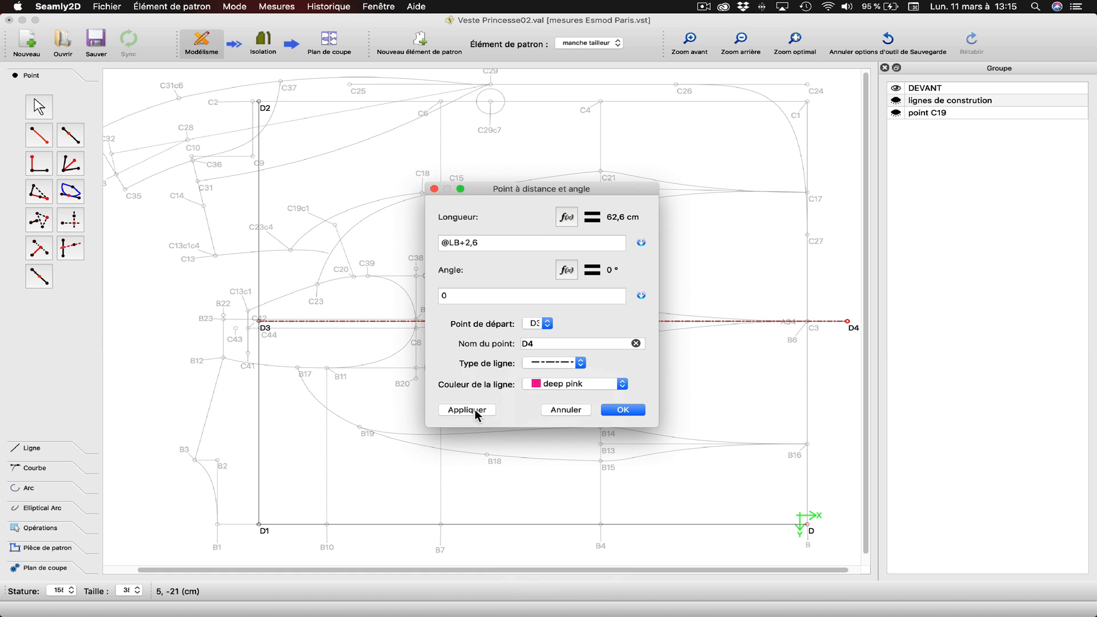
click(622, 410)
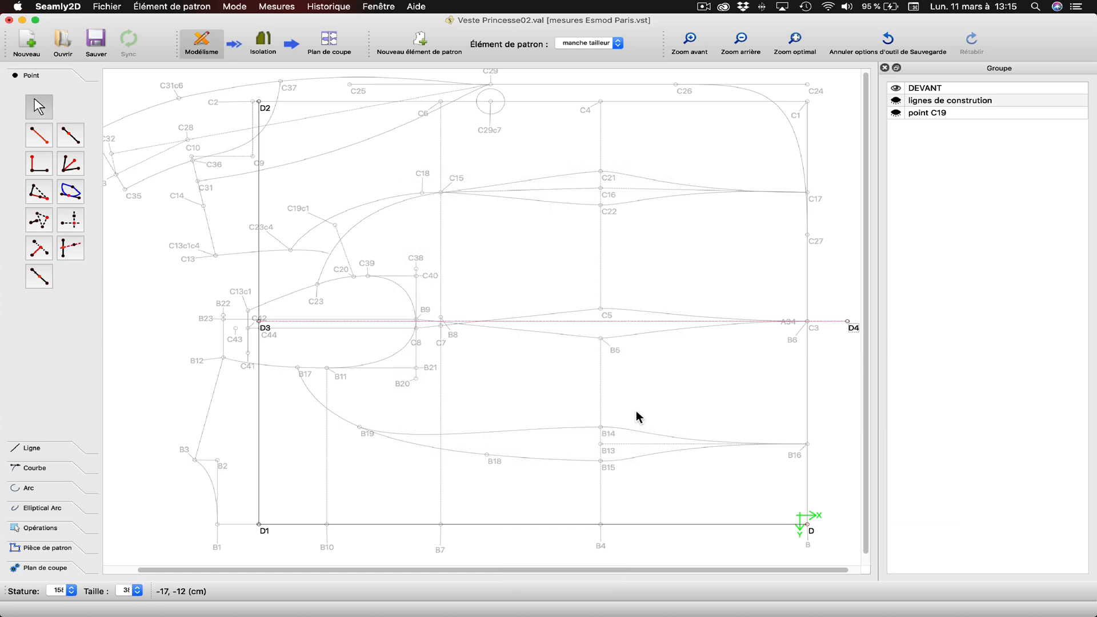
Change the line colour of the perpendicular line from D1 to D2 to a reddish shade
click(264, 533)
click(267, 108)
click(294, 114)
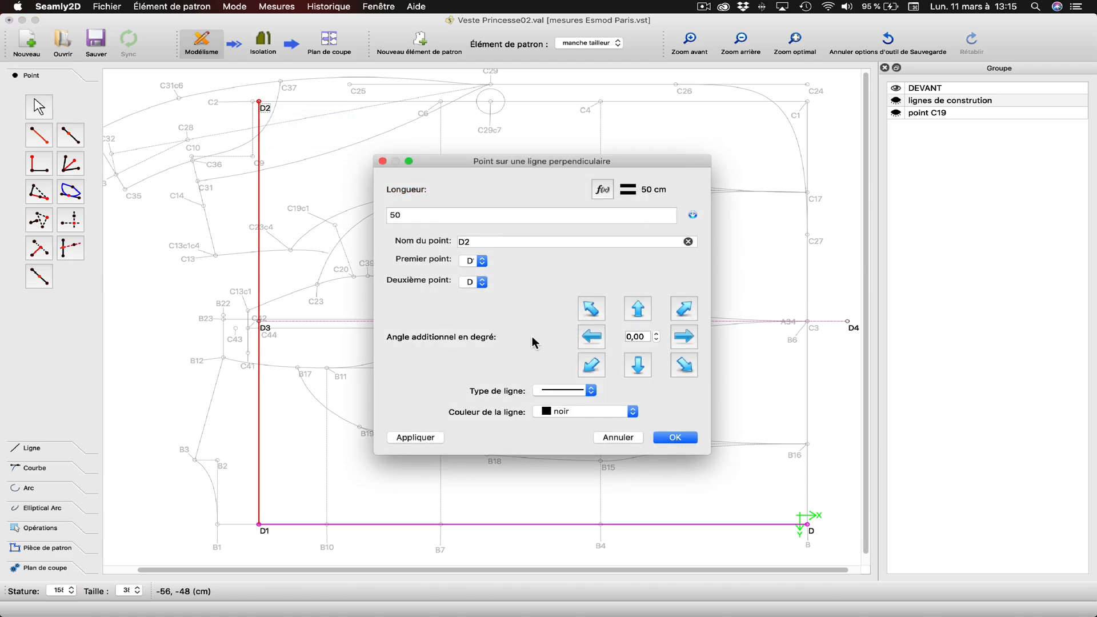
click(560, 412)
click(562, 497)
click(677, 437)
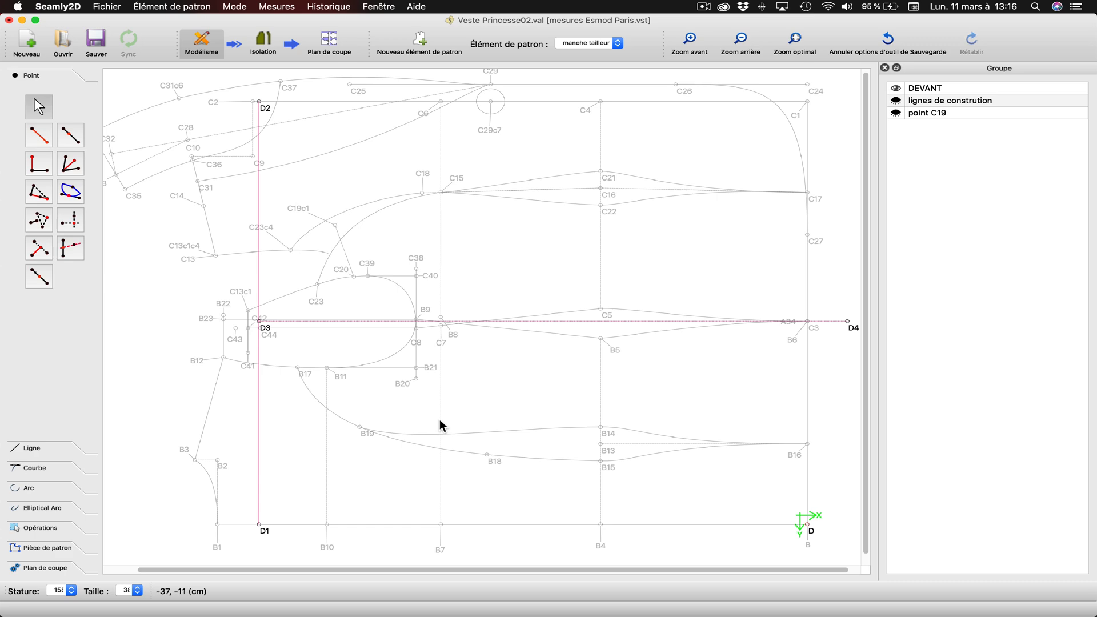
Start a point at a distance on the line from D3 towards D2, inserting the line length Ligne_C8_C40 as its formula
click(73, 147)
click(259, 322)
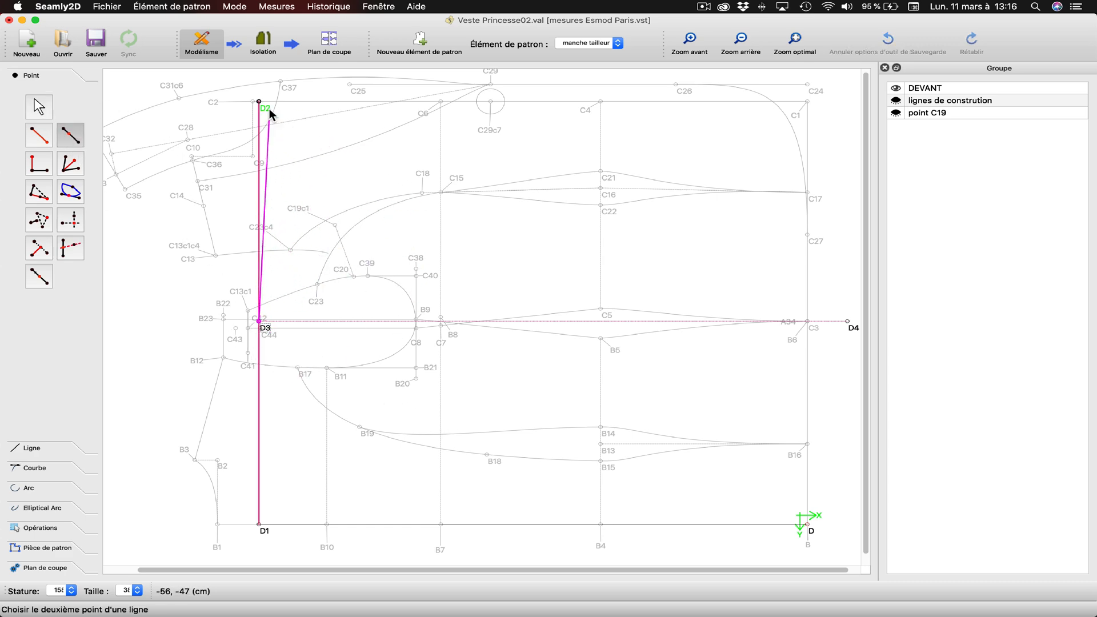
click(270, 111)
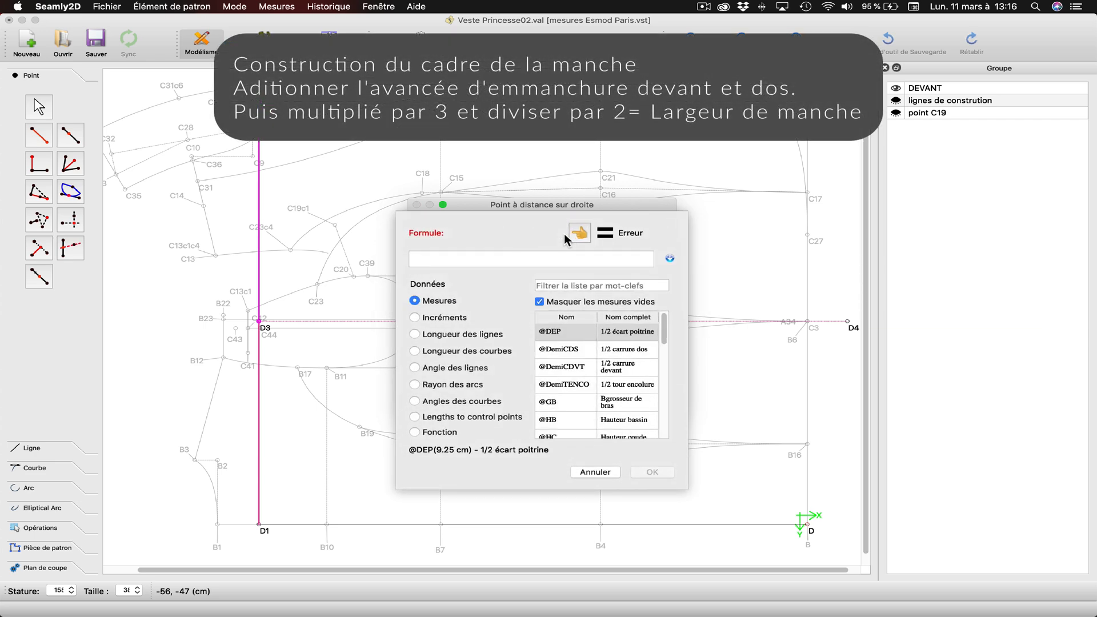
click(415, 334)
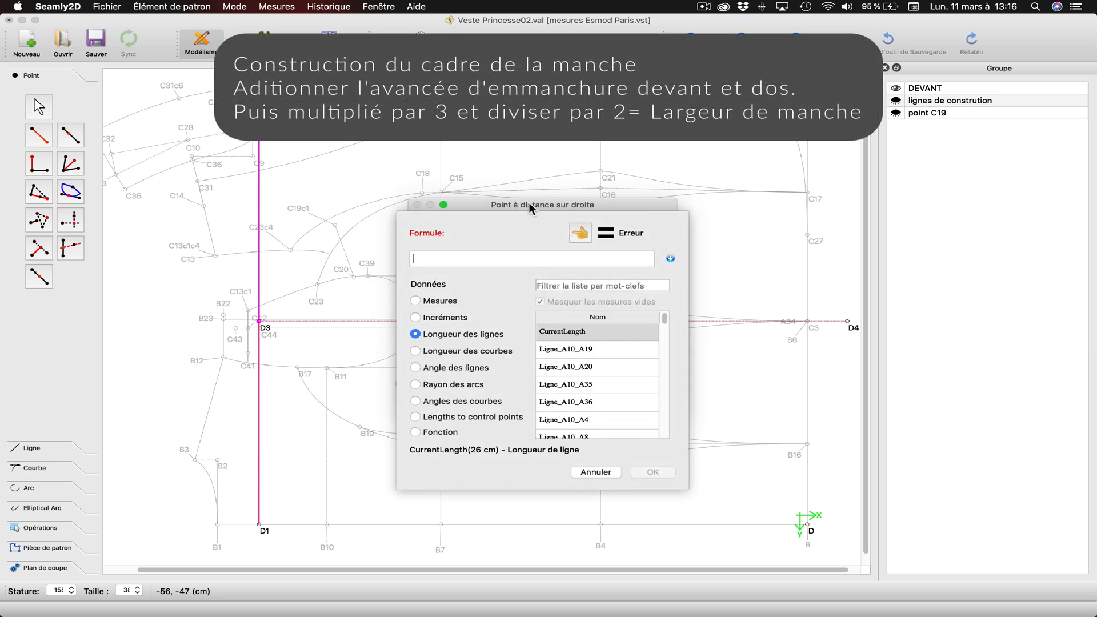
drag(522, 206, 603, 193)
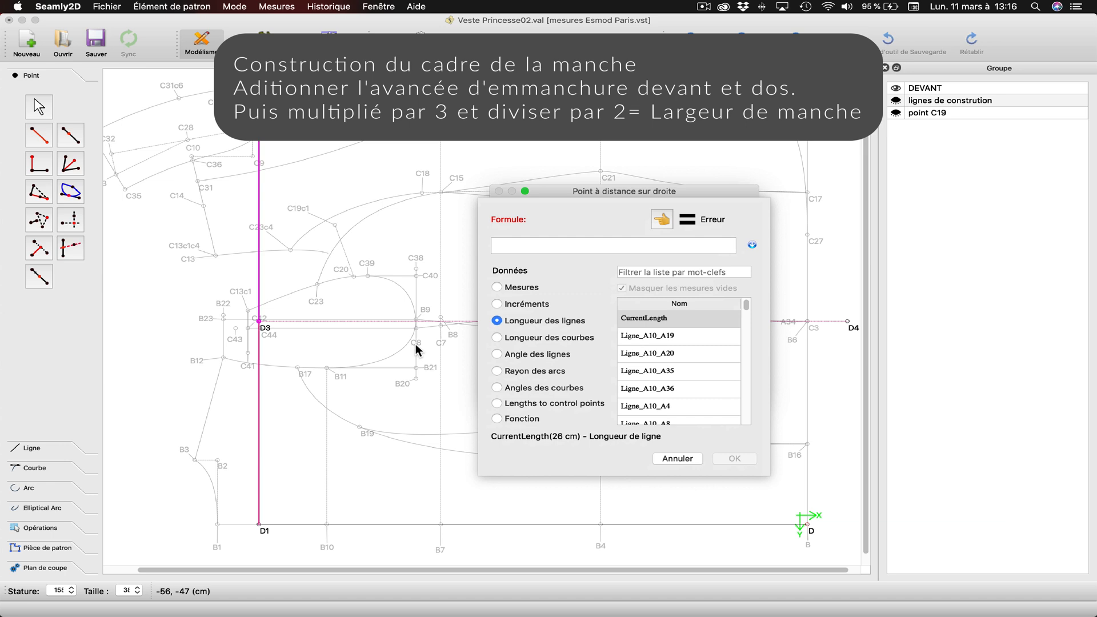
click(636, 273)
text(c8)
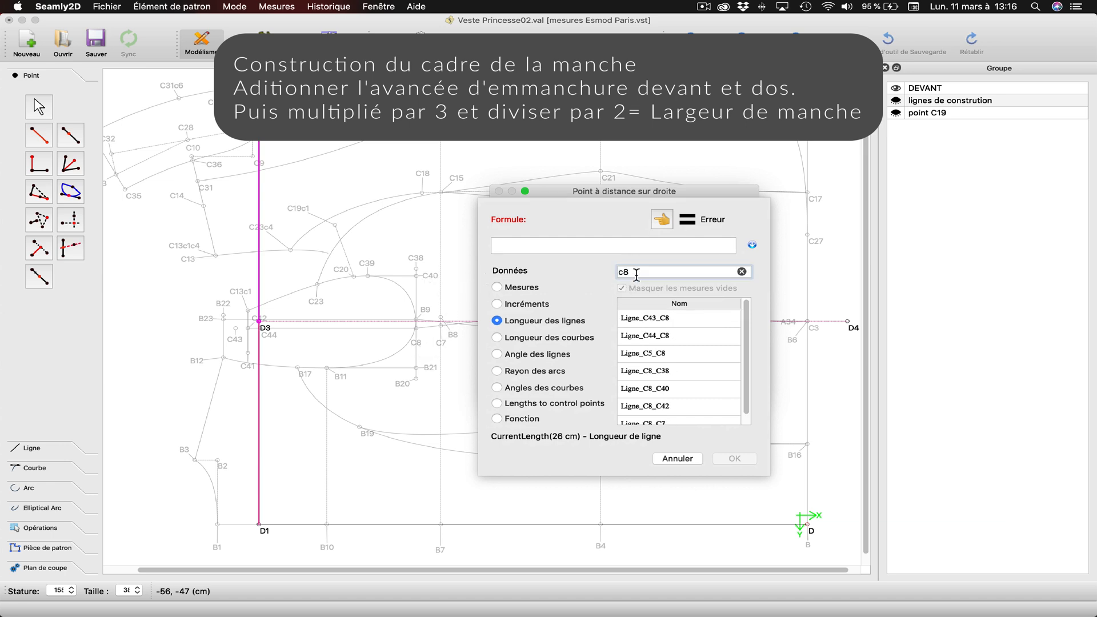
double_click(652, 388)
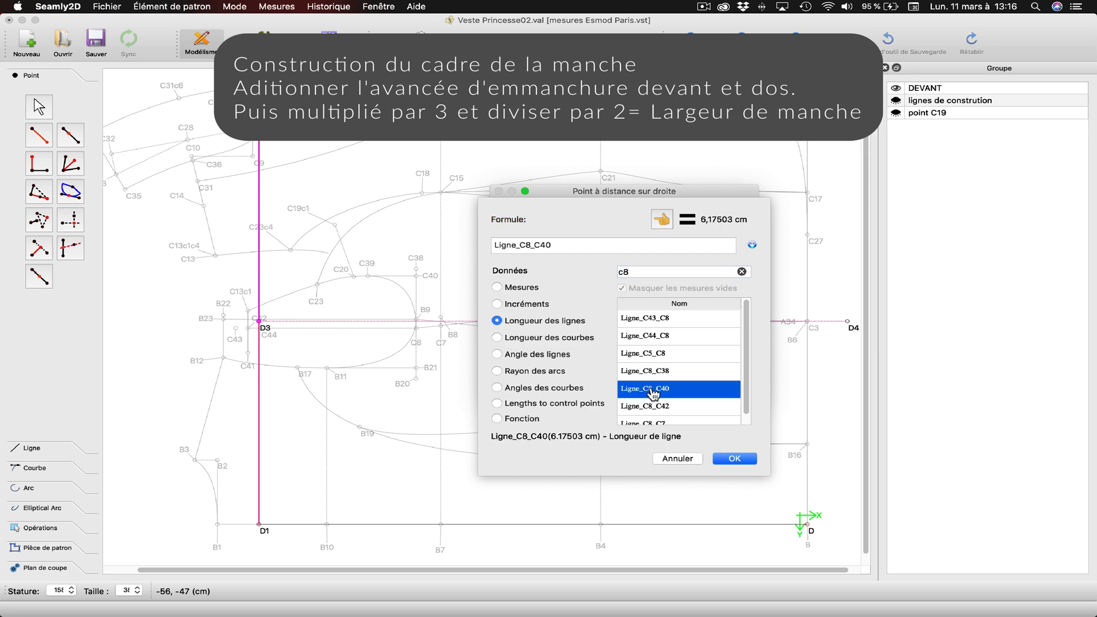
Add the line length Ligne_B9_B21 to Ligne_C8_C40 in the distance formula of the point from D3 towards D2
click(575, 243)
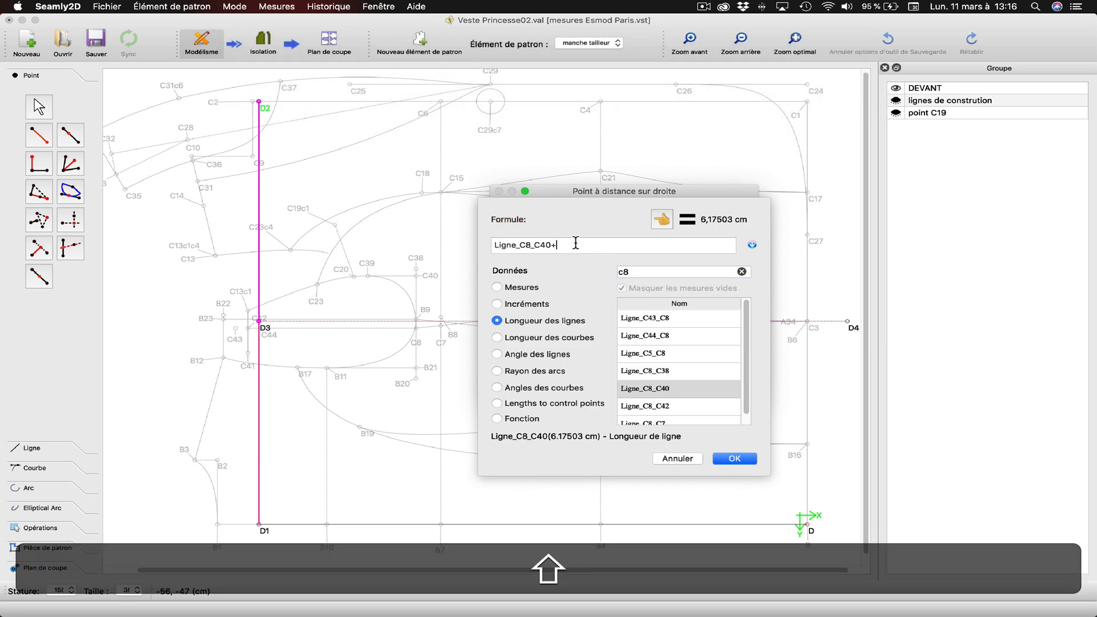
text(+)
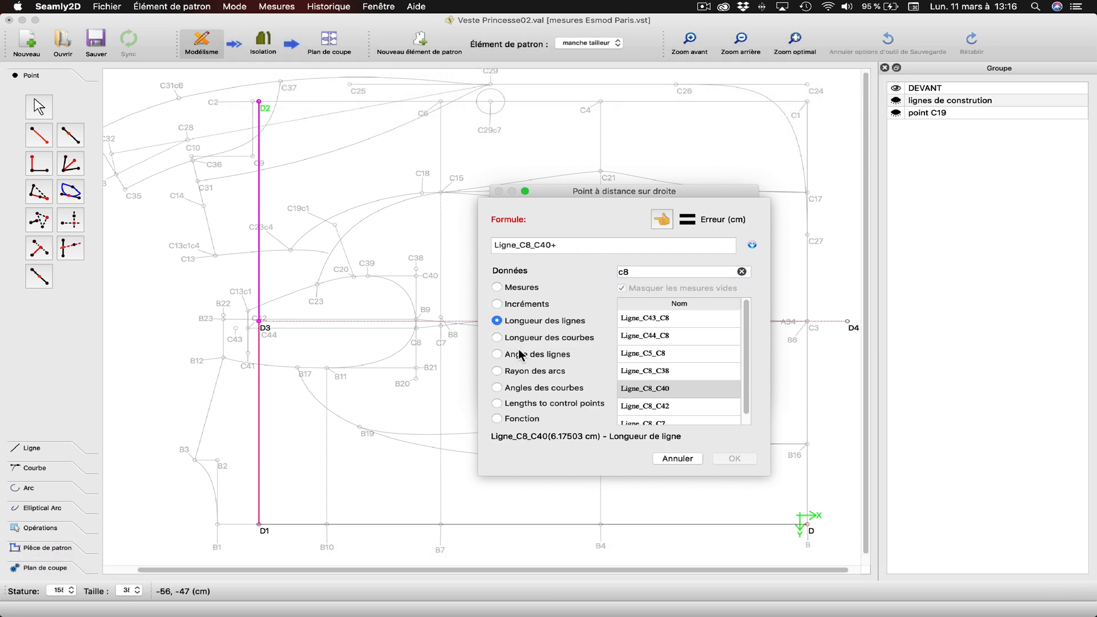
double_click(640, 270)
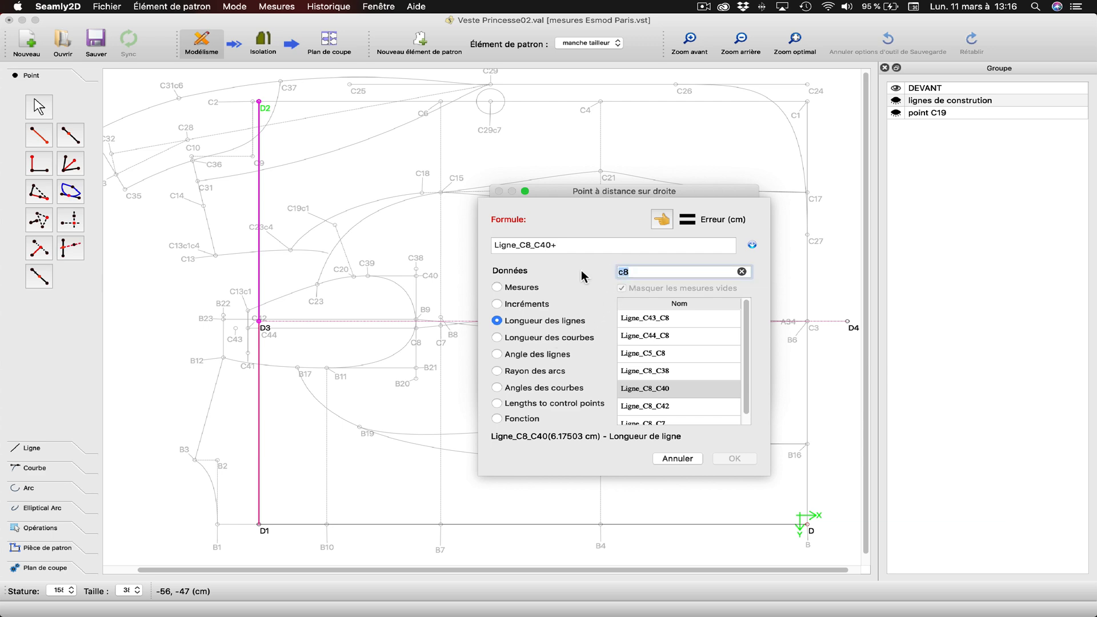
text(b9)
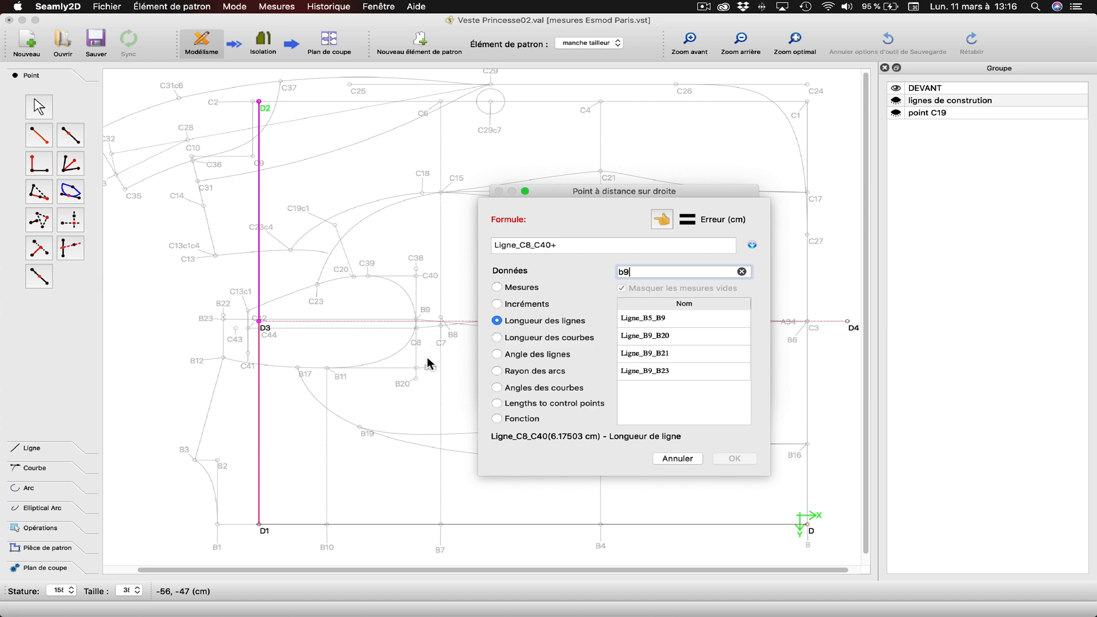
double_click(660, 354)
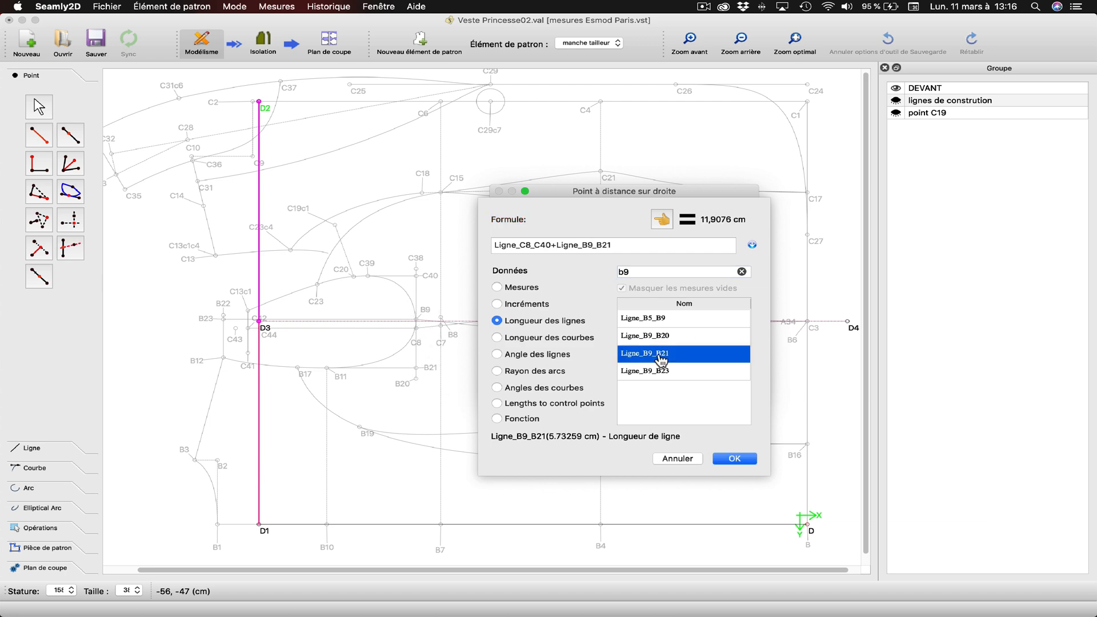
Complete the formula as (Ligne_C8_C40+Ligne_B9_B21)*3/2 and create the point on the line from D3 towards D2
click(634, 246)
text())
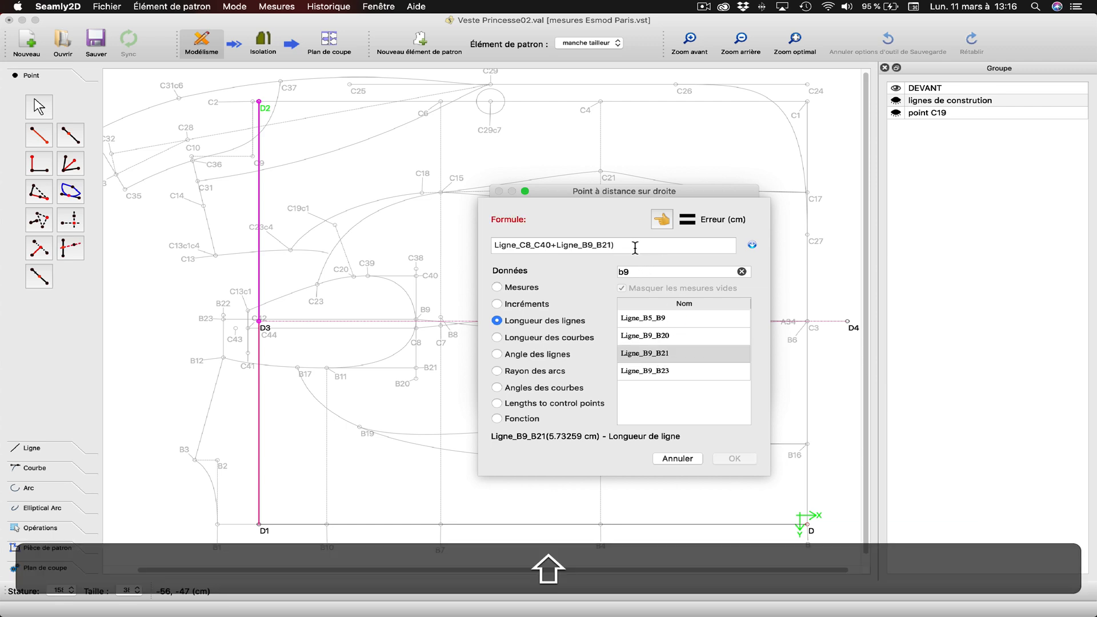
click(495, 245)
text(()
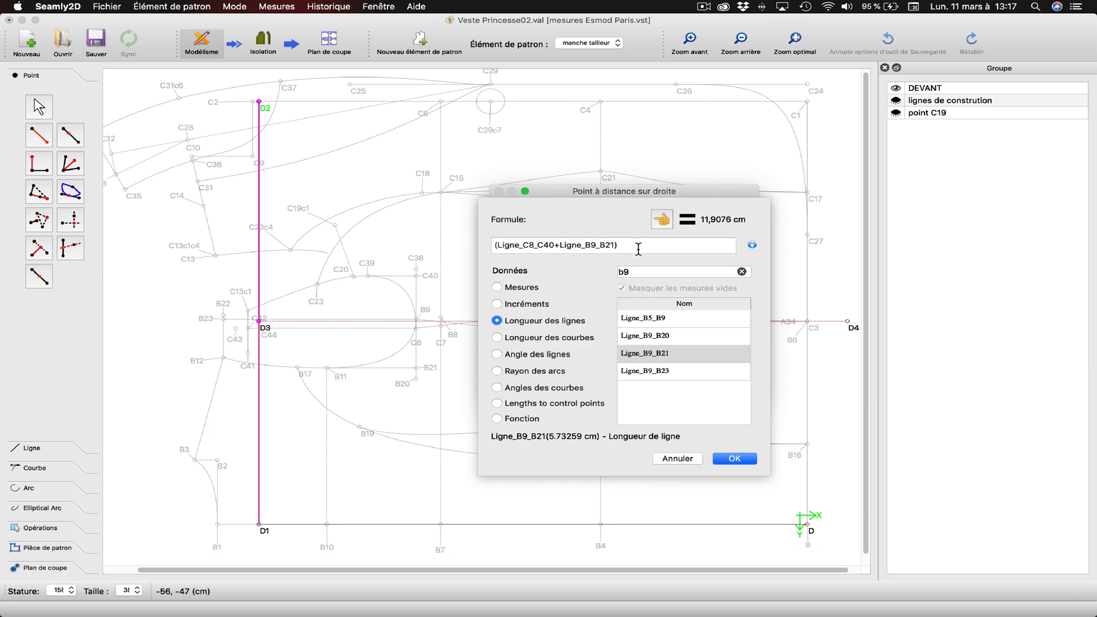
text(*3/2)
click(730, 460)
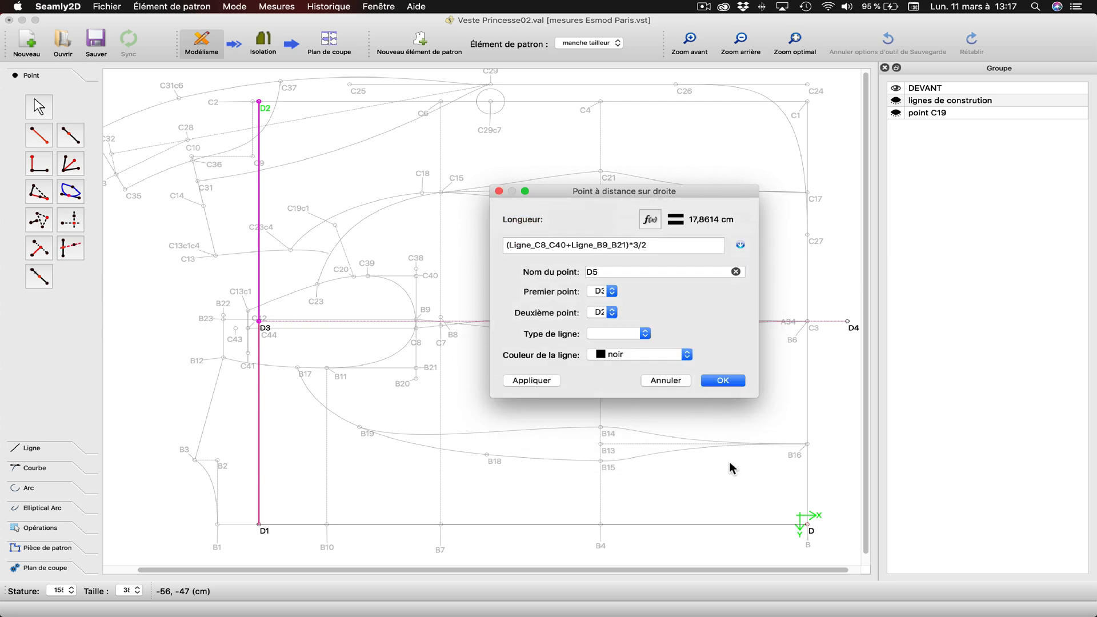
click(531, 381)
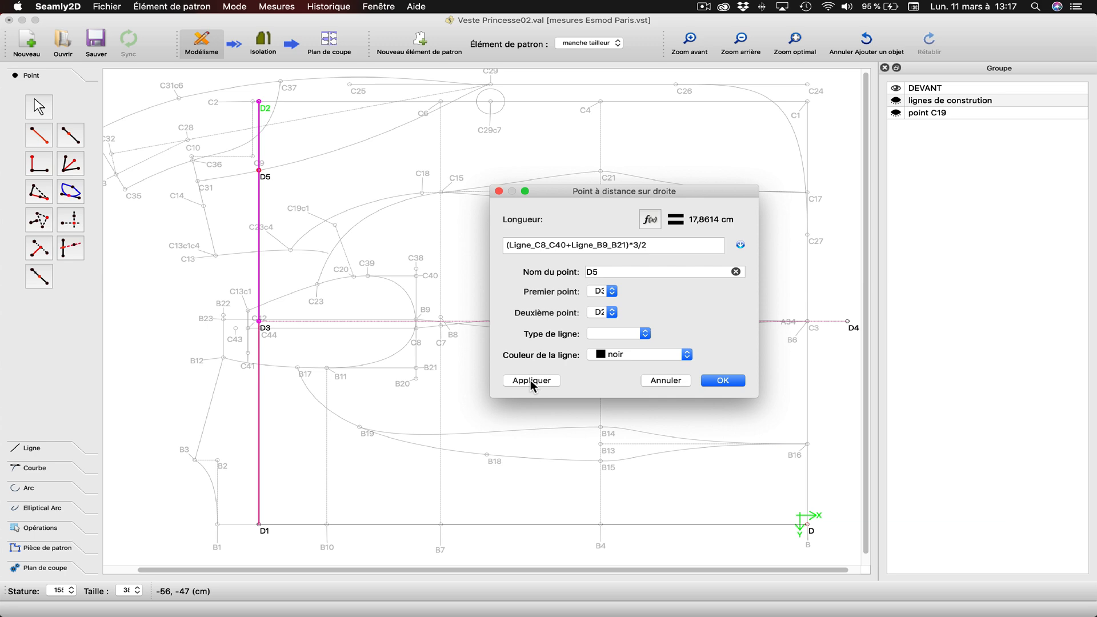
click(722, 381)
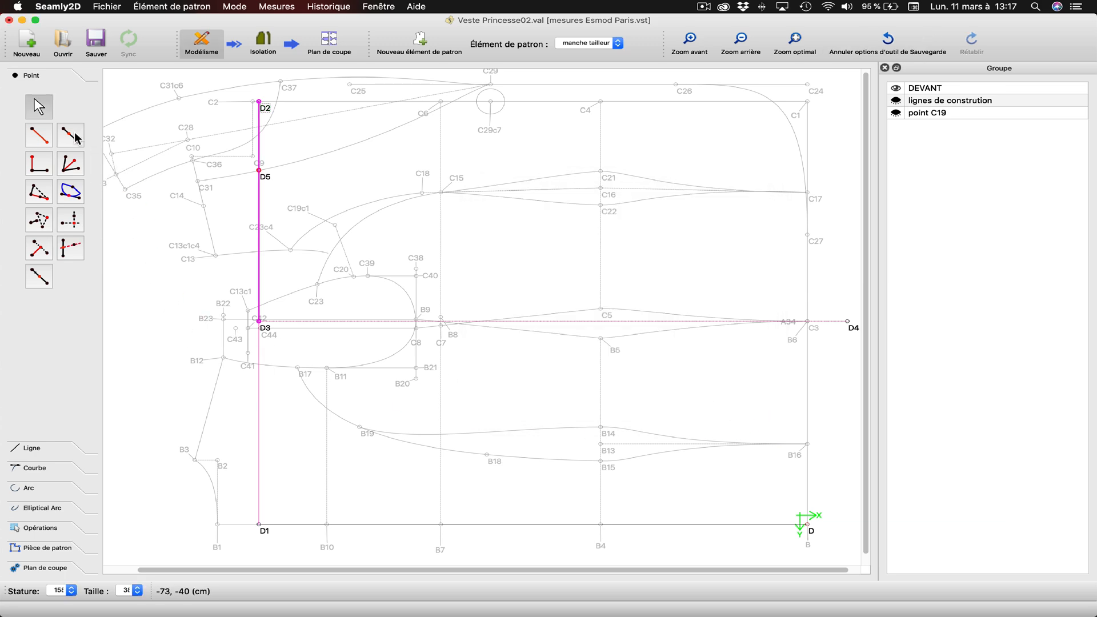
Start a point at a distance on the line from D3 towards D1, inserting the line length Ligne_B9_B21 as its formula
click(70, 135)
click(260, 322)
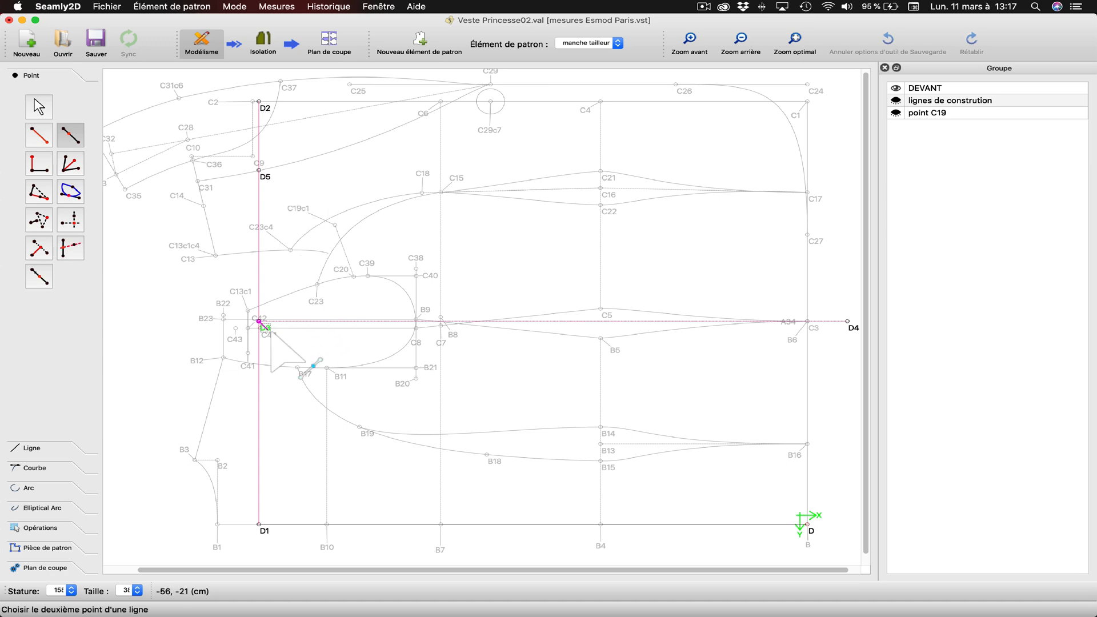
click(264, 530)
click(568, 233)
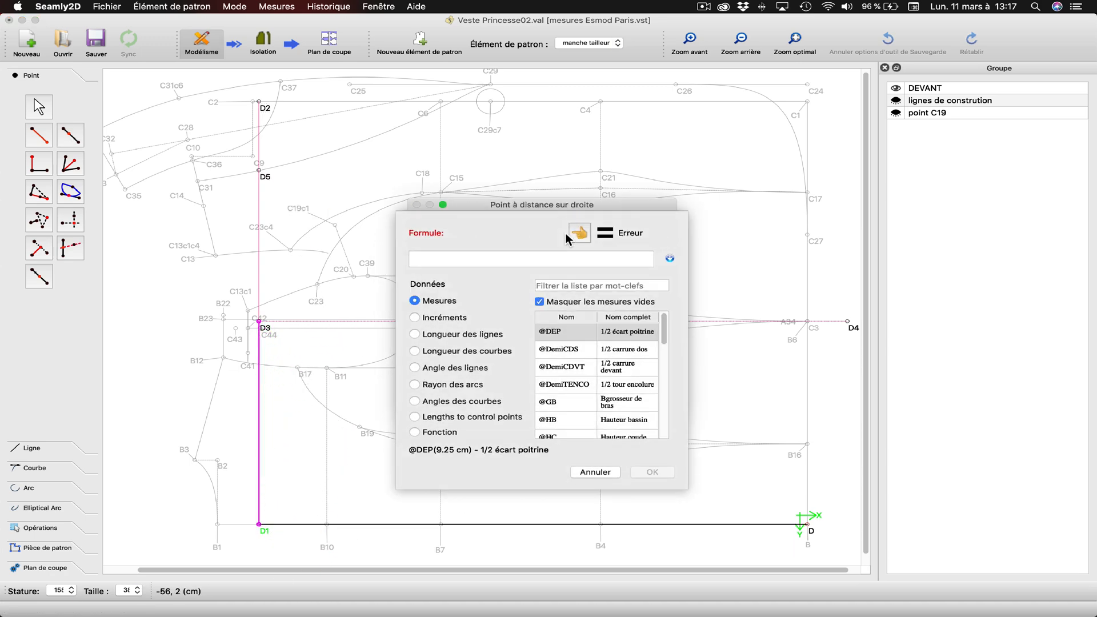
click(577, 285)
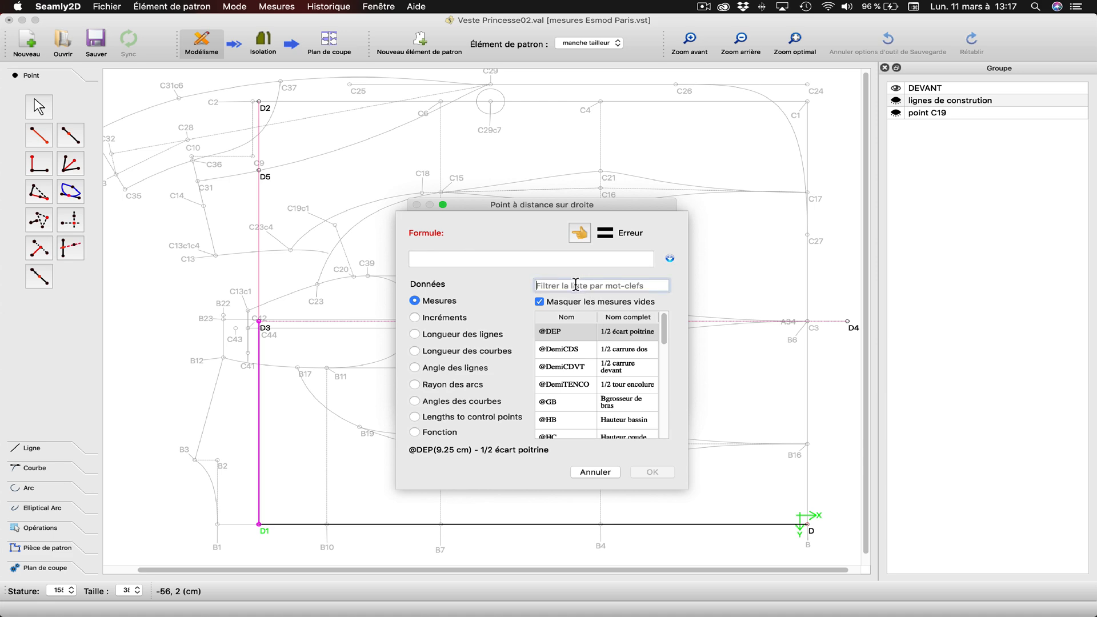
text(b9)
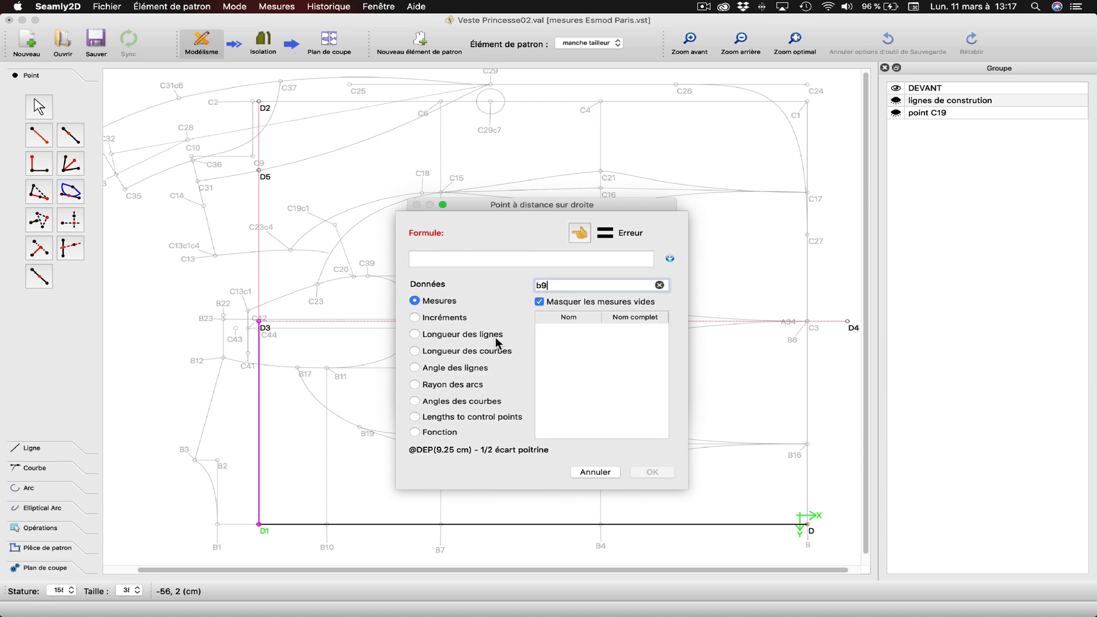
click(490, 334)
drag(563, 285, 527, 285)
key(BackSpace)
text(b9)
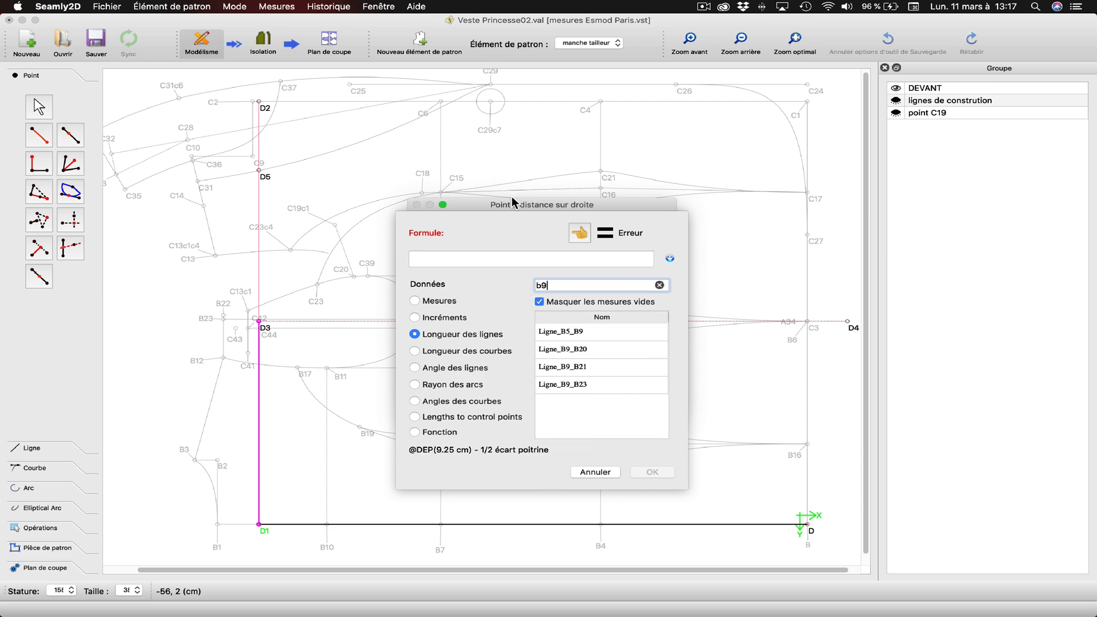
drag(512, 201, 583, 188)
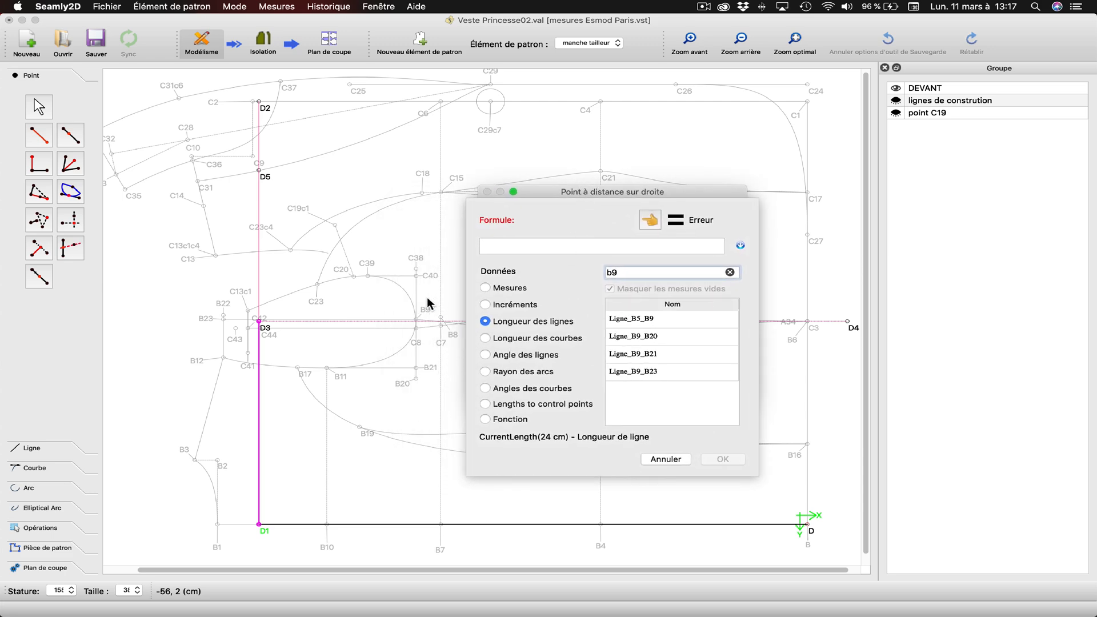
click(654, 357)
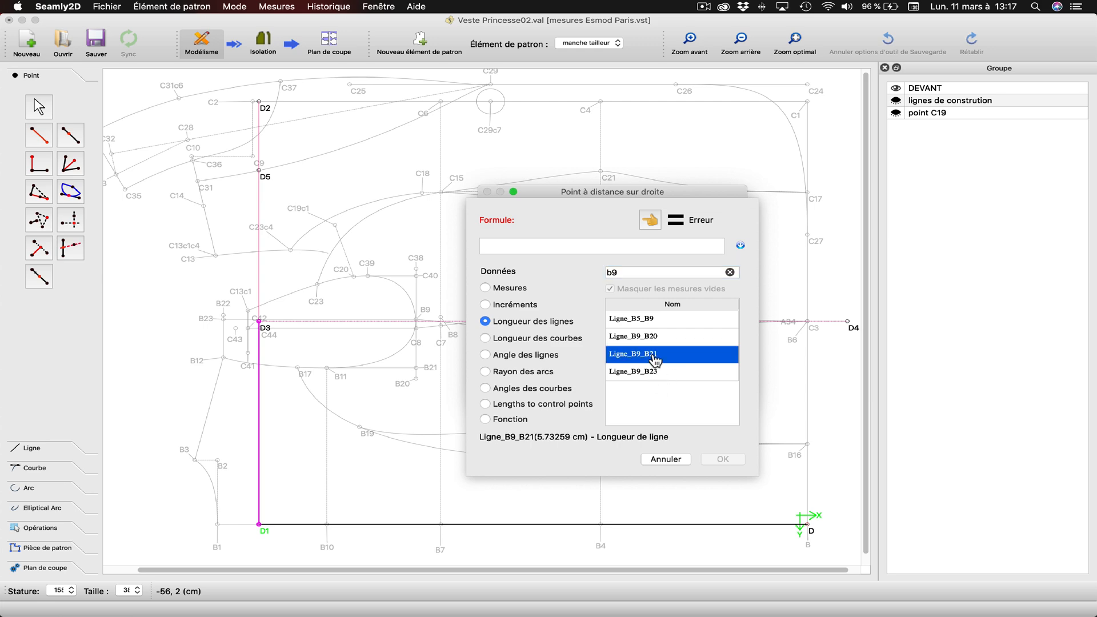
double_click(654, 356)
Add the line length Ligne_C8_C40 to Ligne_B9_B21 in the distance formula
text(+)
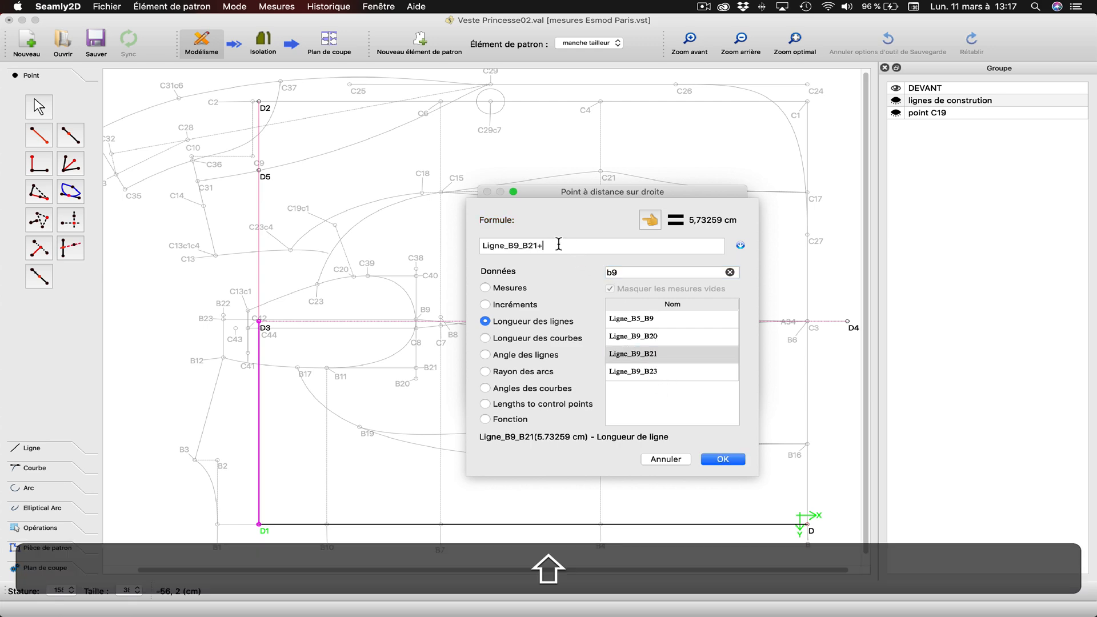
double_click(625, 272)
text(c8)
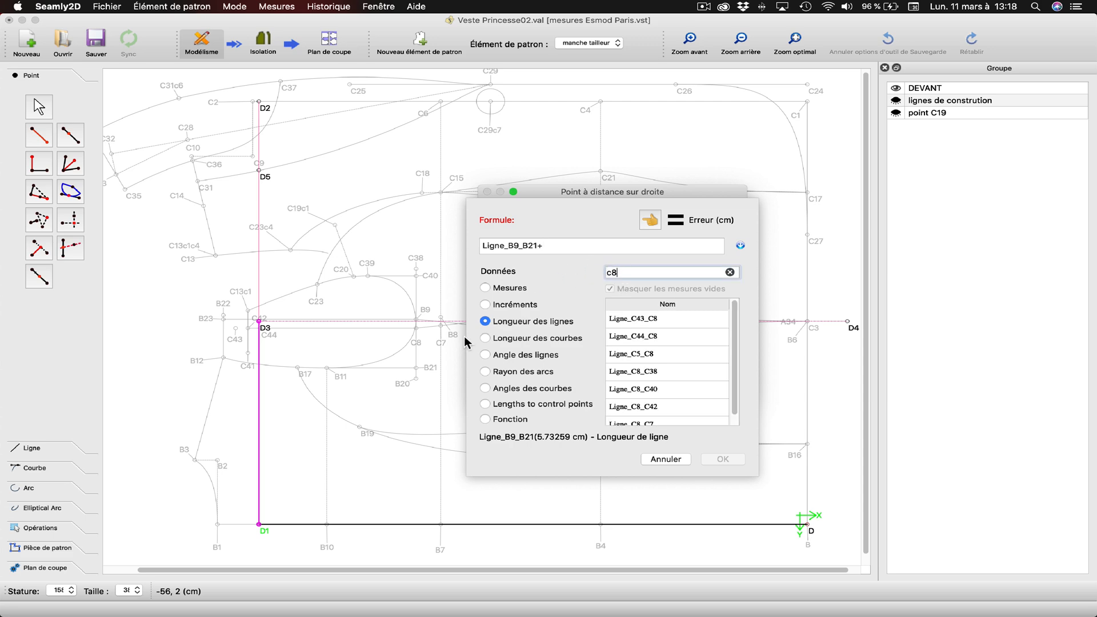
double_click(657, 389)
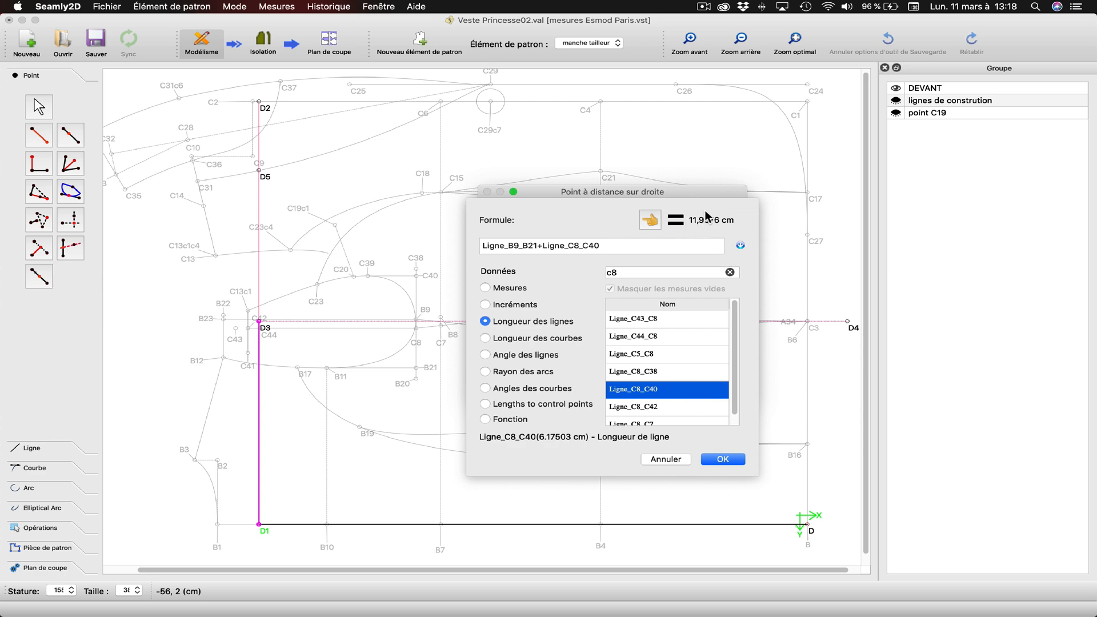
Complete the formula as (Ligne_B9_B21+Ligne_C8_C40)*3/2 and create the point on the line from D3 towards D1
click(626, 247)
text())
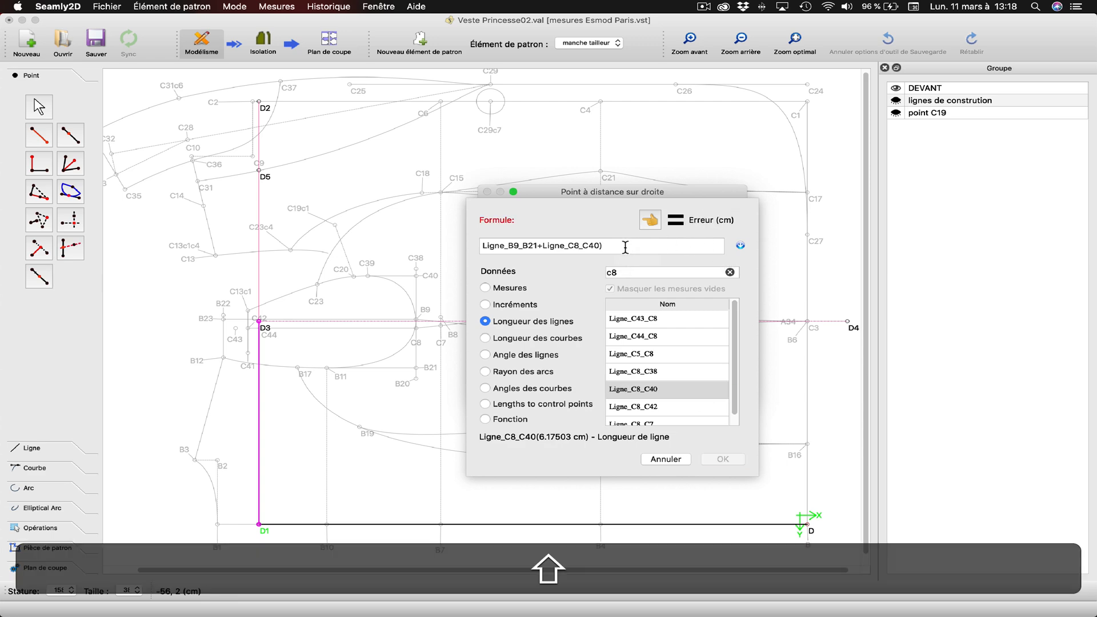
key(shift)
text(()
click(629, 245)
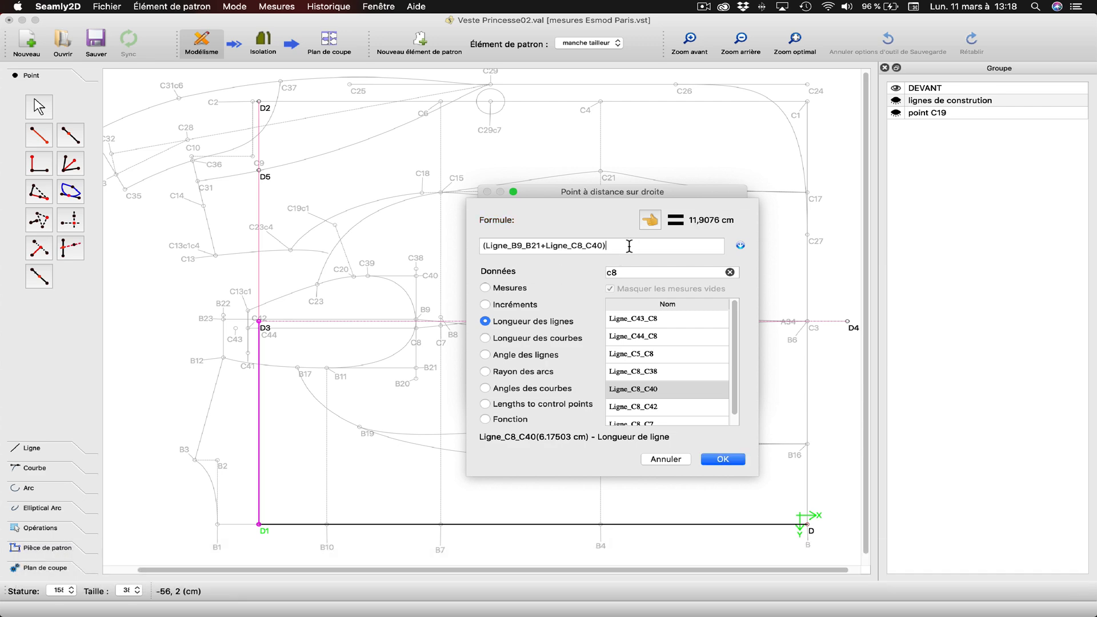
text(&)
key(BackSpace)
text(*3/2)
click(721, 460)
click(534, 383)
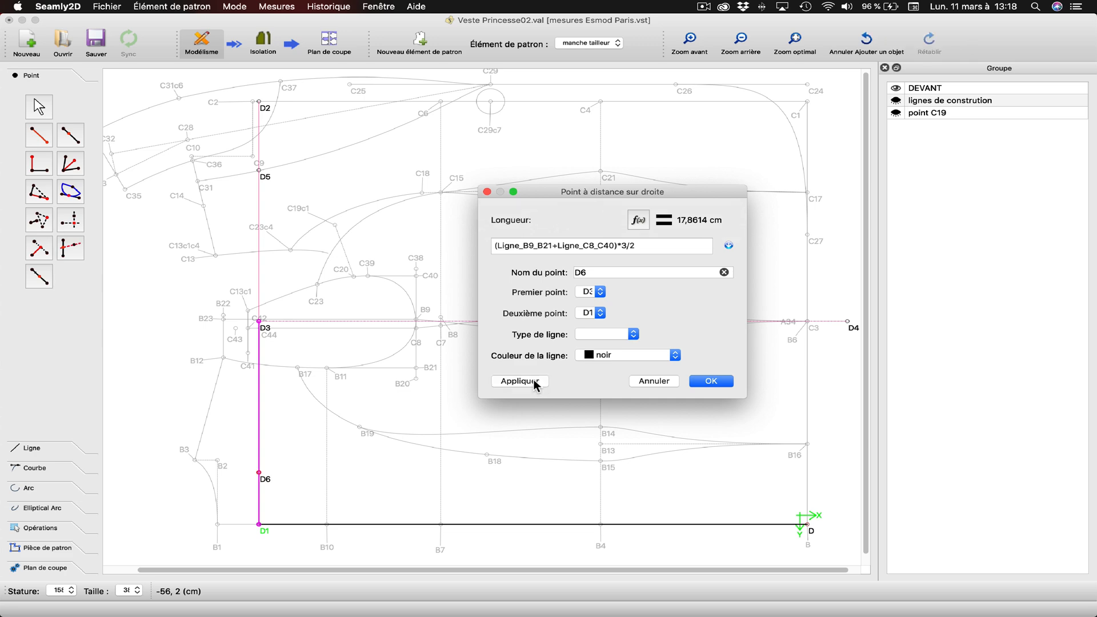
click(712, 381)
click(39, 164)
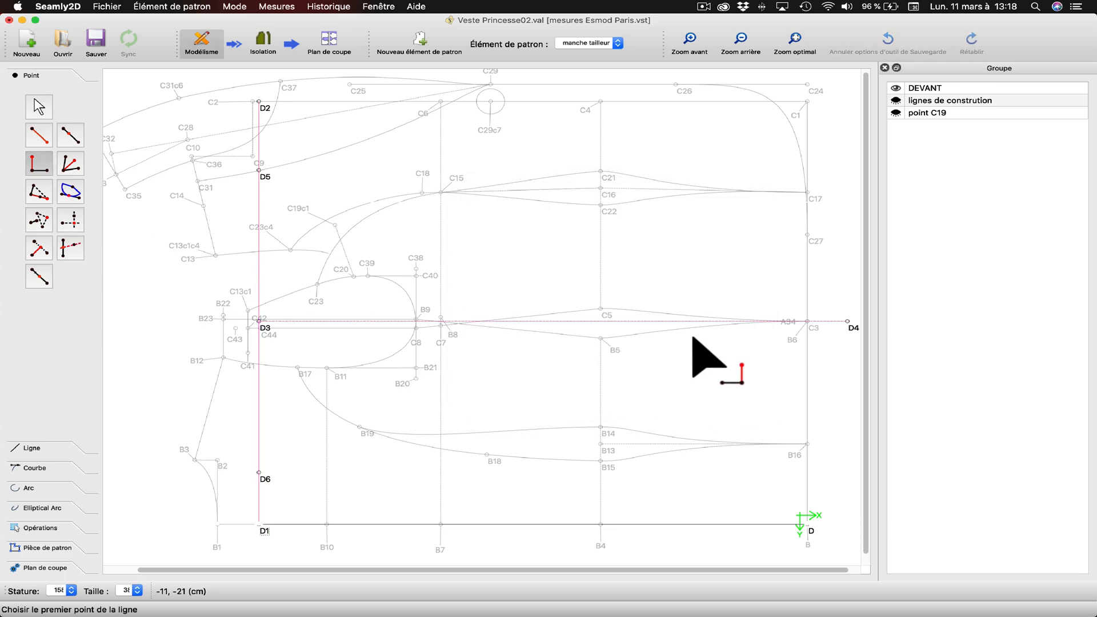
click(259, 473)
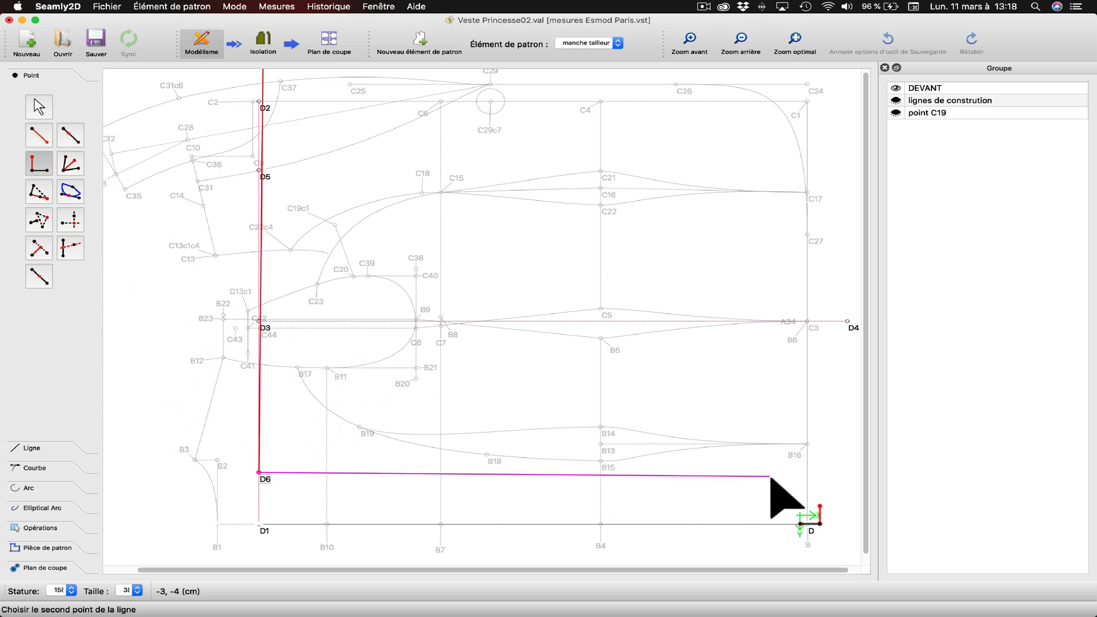
key(Escape)
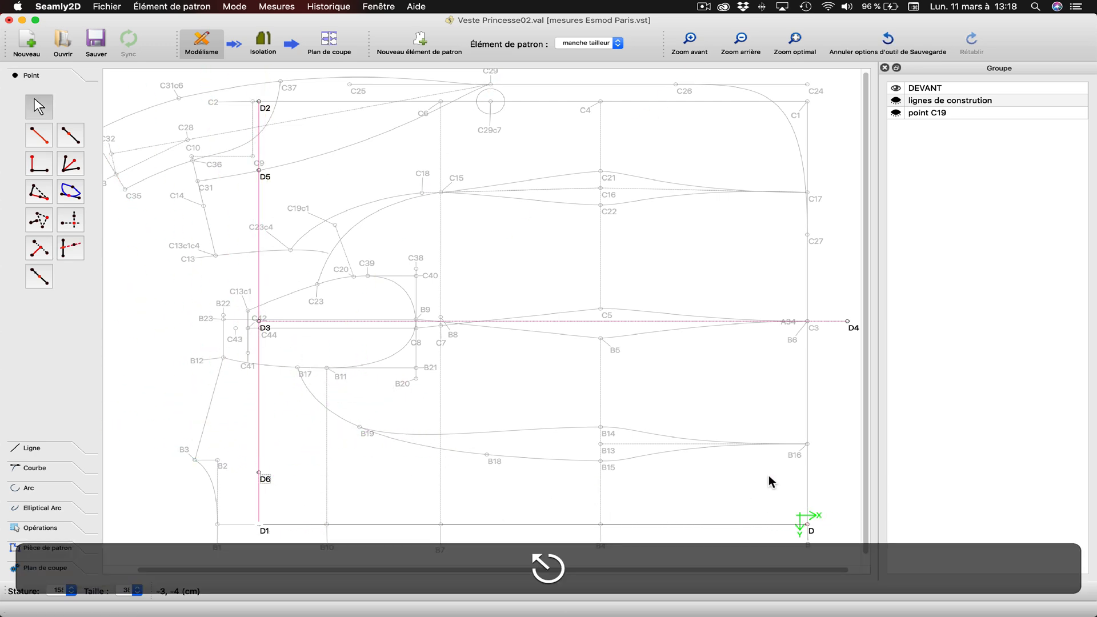
click(39, 163)
click(259, 170)
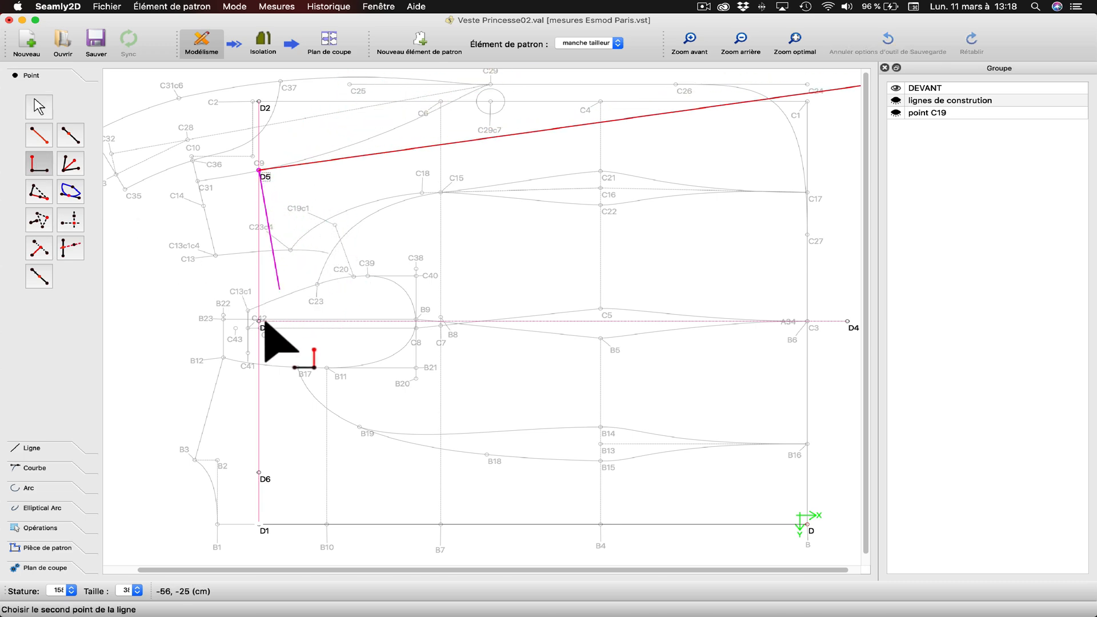
click(260, 322)
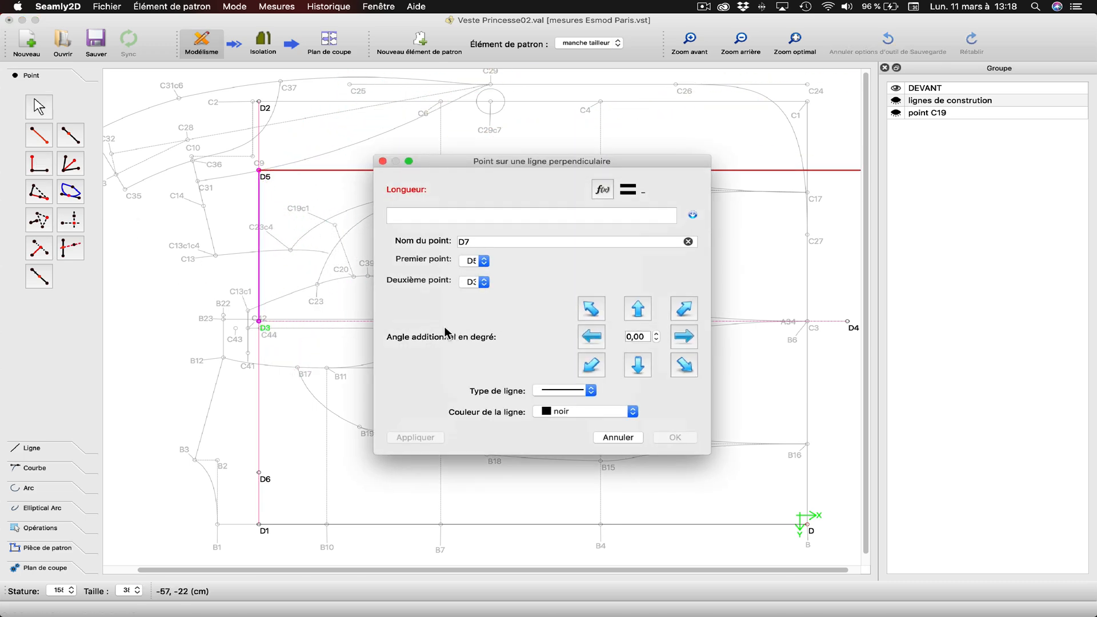
click(602, 190)
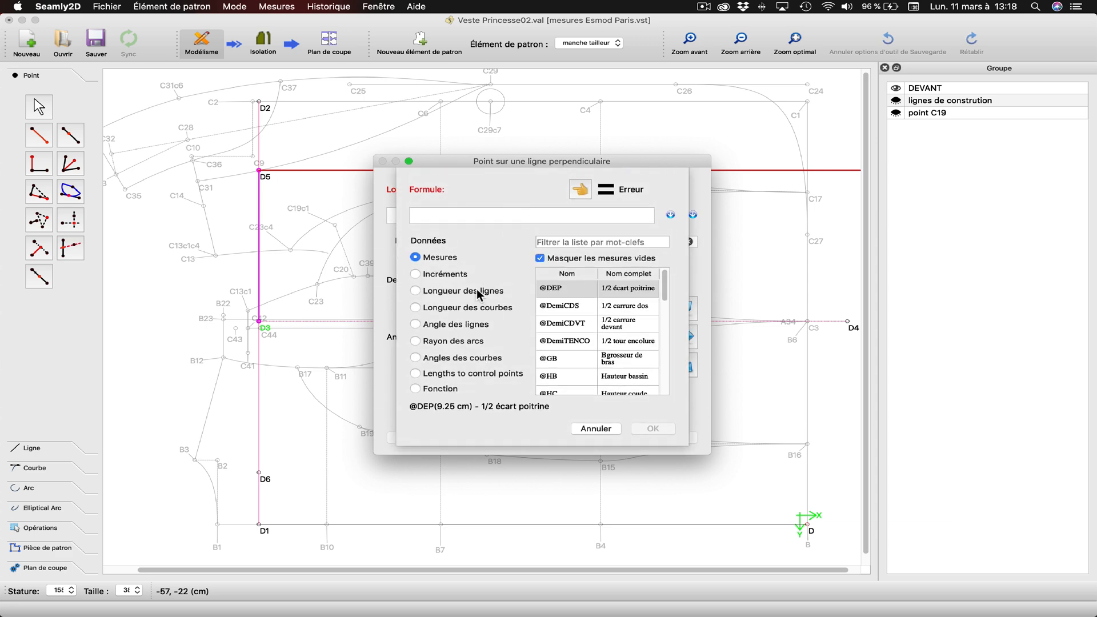
click(477, 293)
click(451, 260)
click(589, 241)
key(shift)
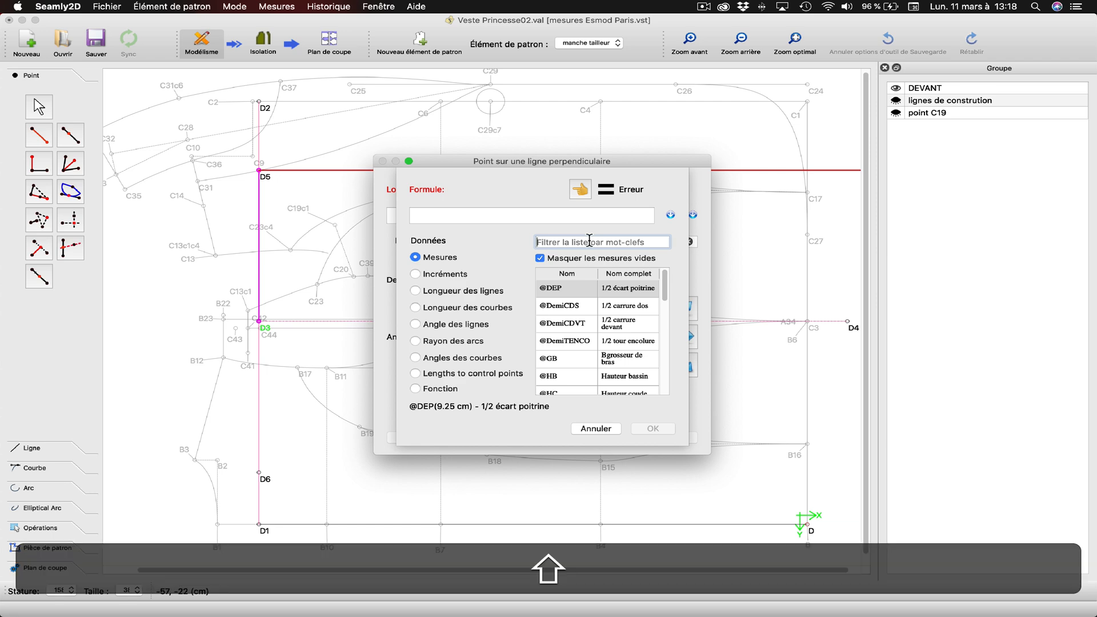
text(LB)
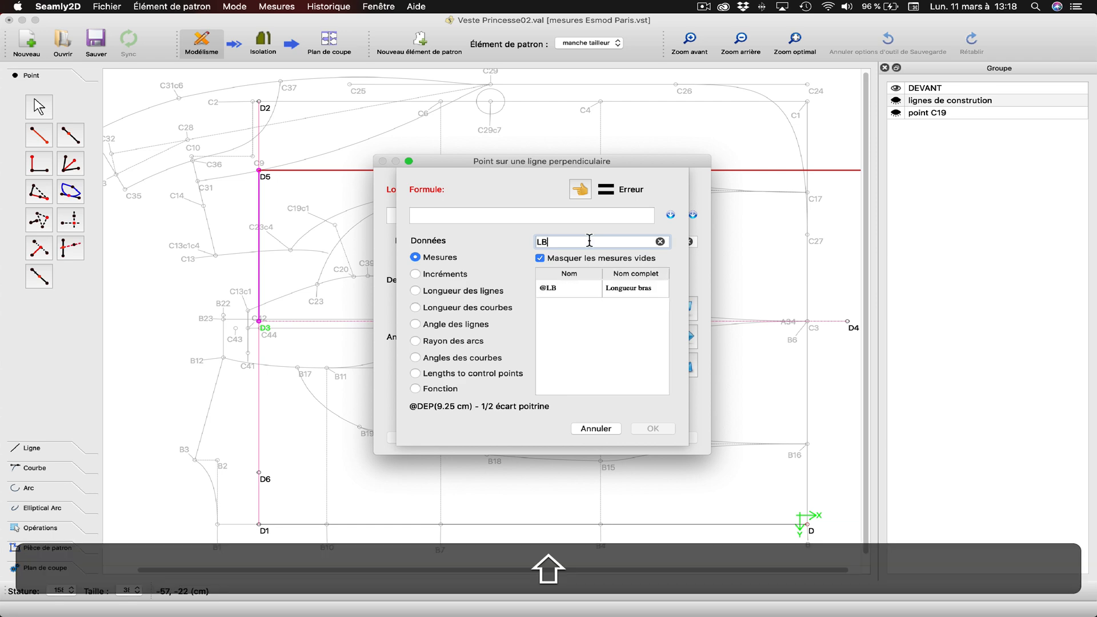
double_click(615, 289)
click(469, 215)
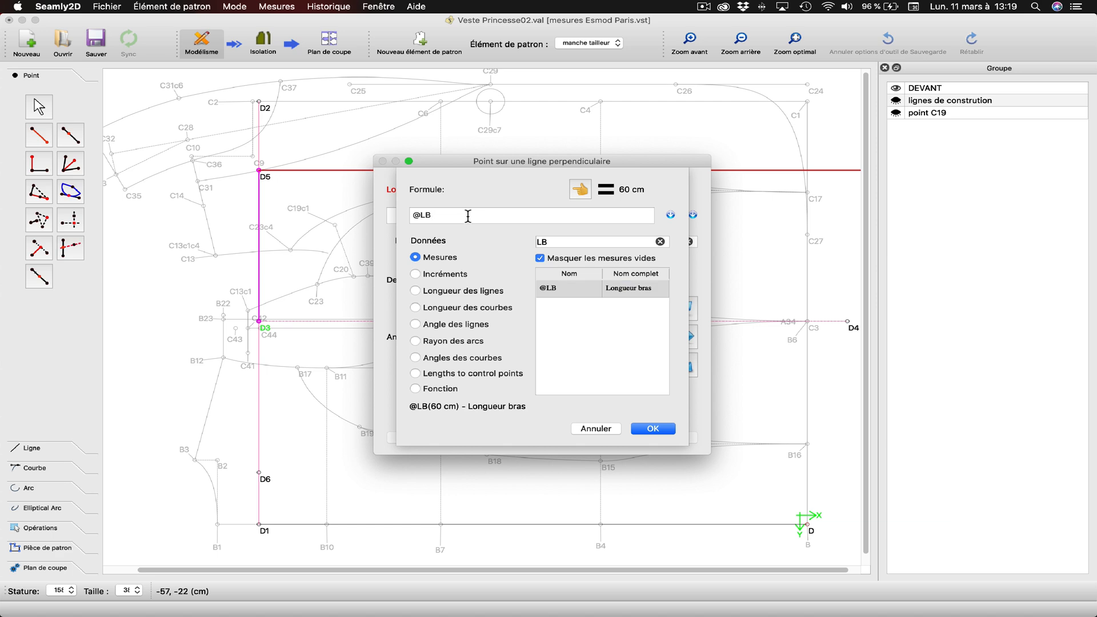
text(+2,6)
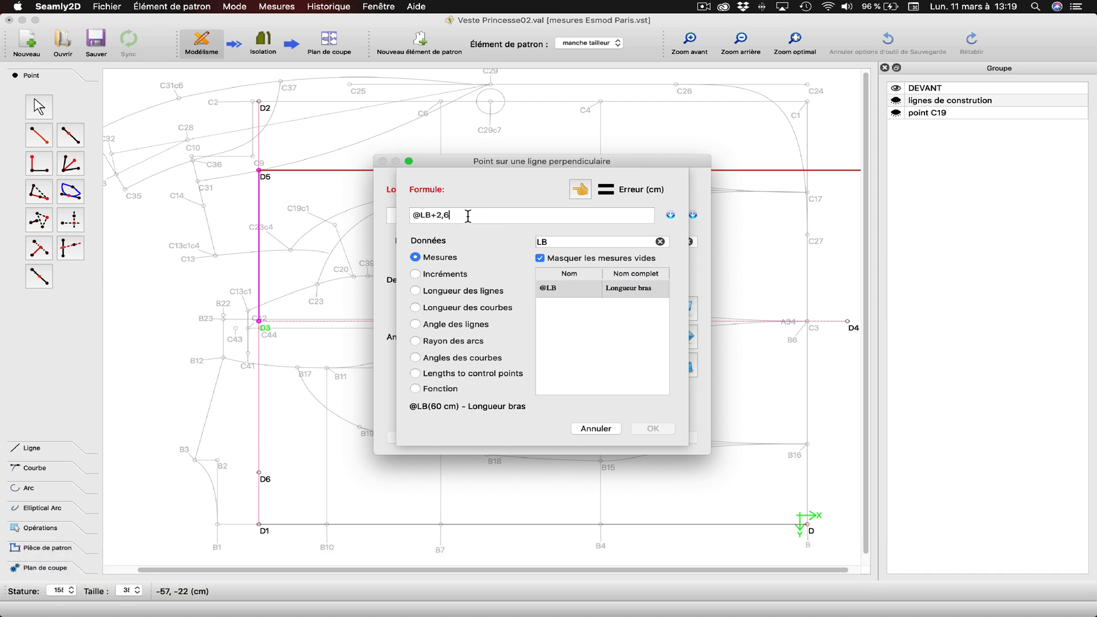
click(666, 430)
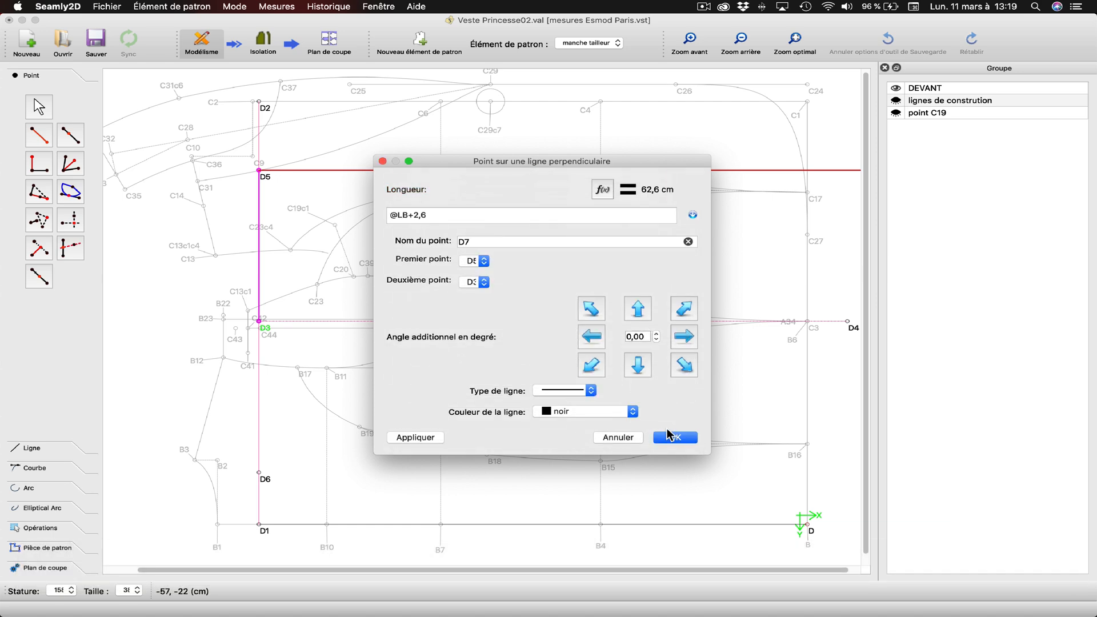
click(418, 438)
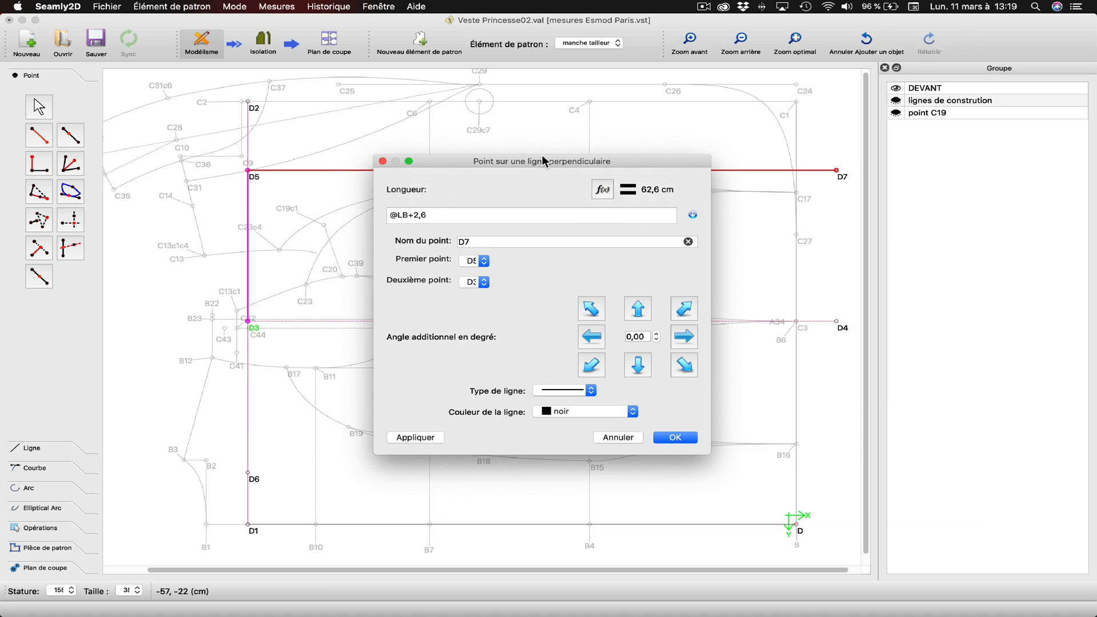
Set the colour of the perpendicular line from D5 to D7 to deep pink and confirm the point
drag(542, 160, 489, 223)
click(505, 468)
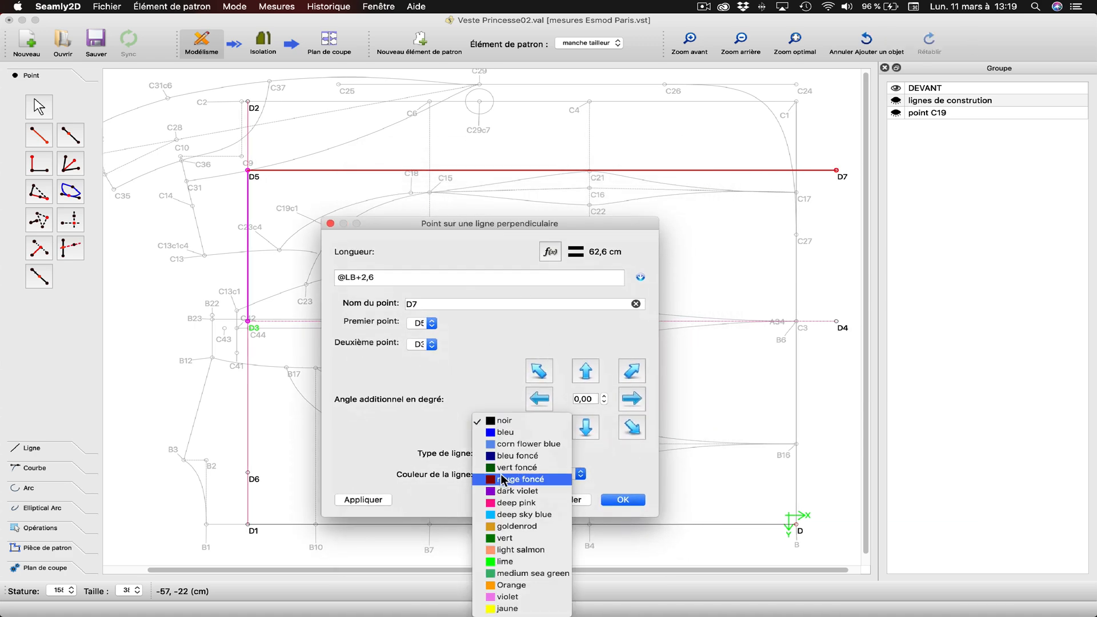
click(502, 500)
click(363, 500)
click(622, 499)
Create a point where the vertical through D4 meets the horizontal through D6
click(71, 220)
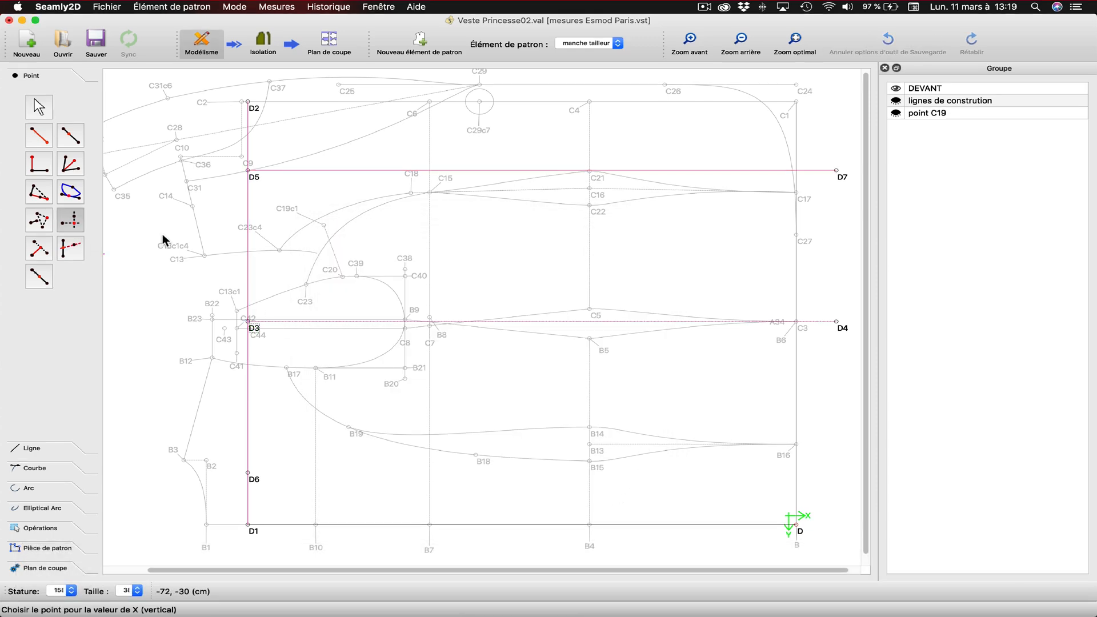
click(836, 322)
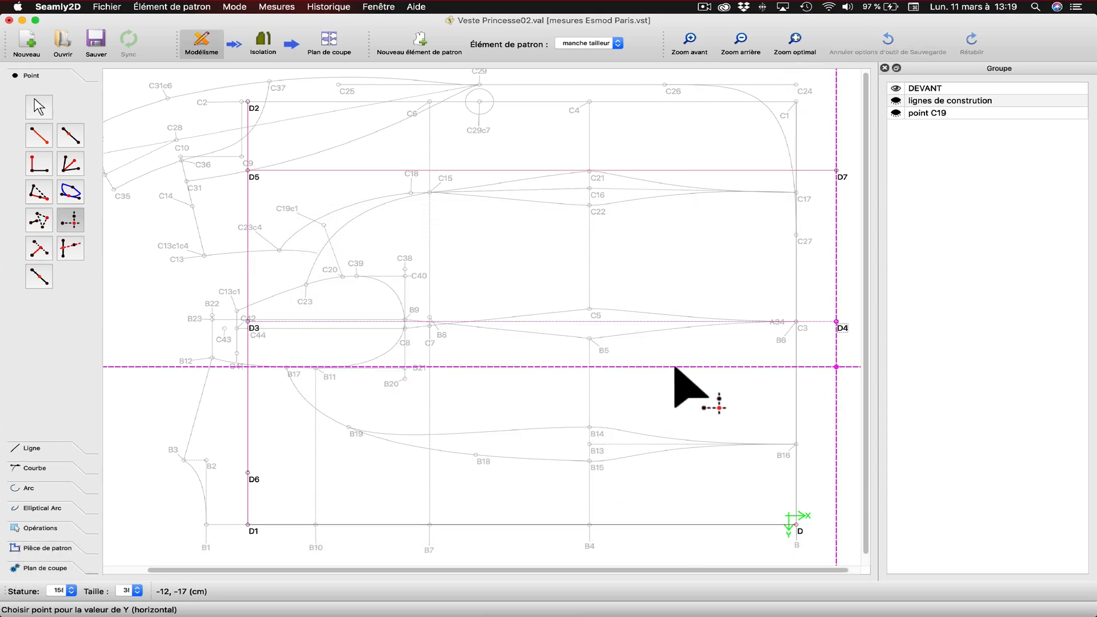
click(249, 474)
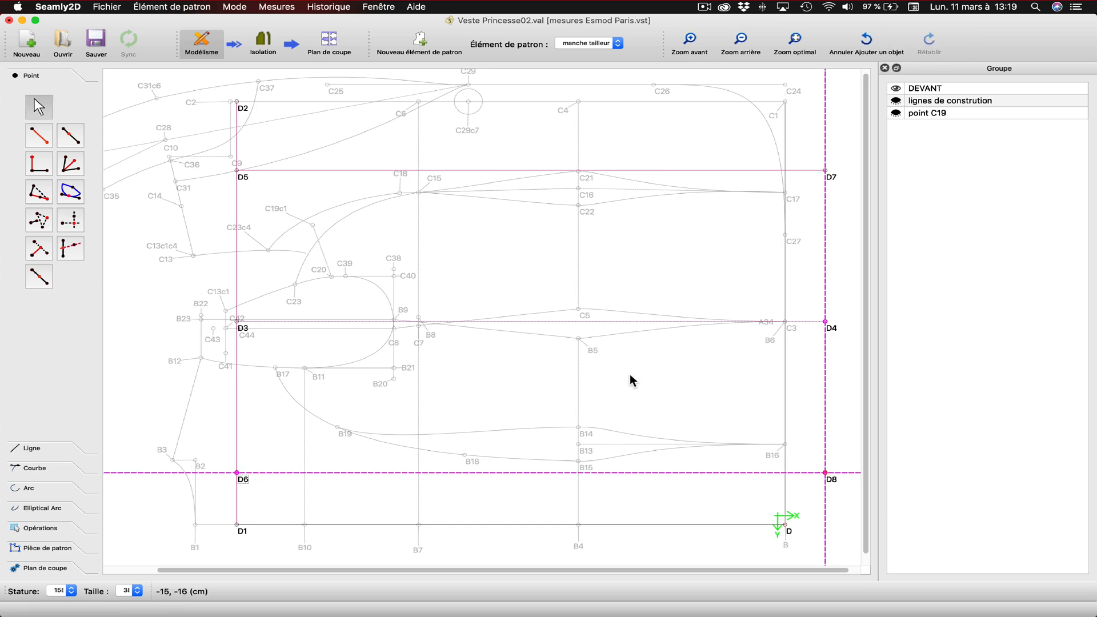
Draw a line from D7 to D4 and another from D4 to D8
click(41, 137)
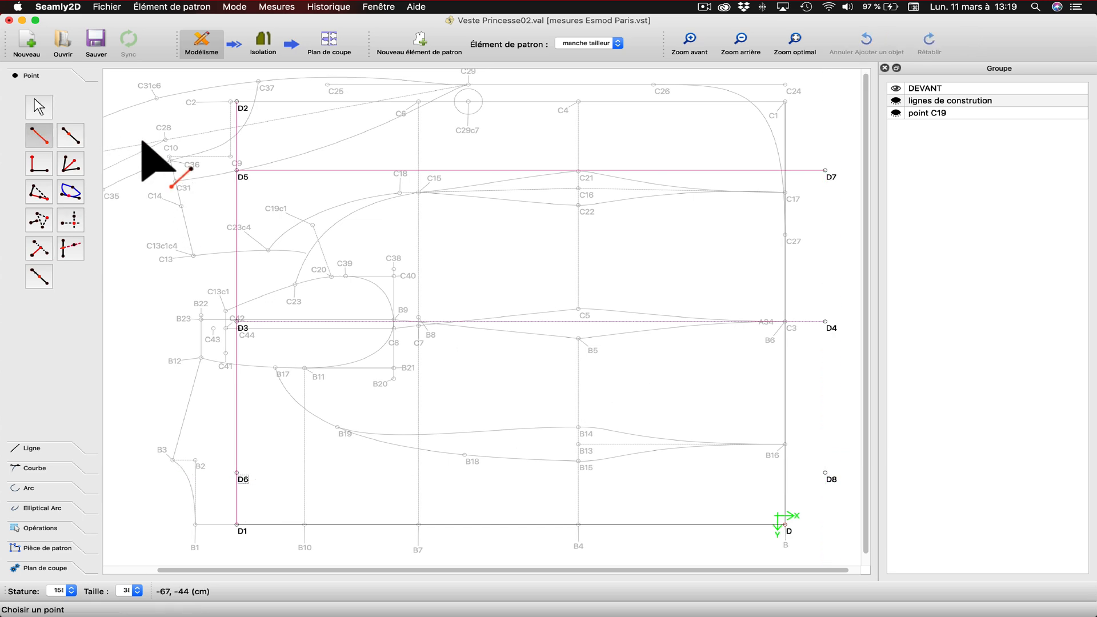
click(30, 448)
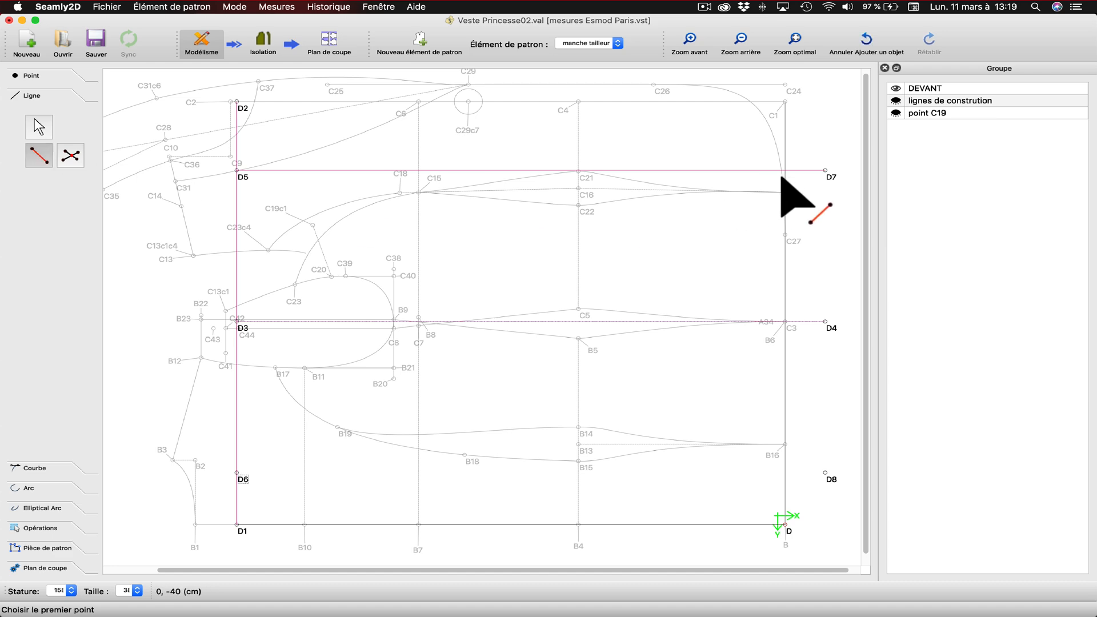
click(825, 171)
click(826, 323)
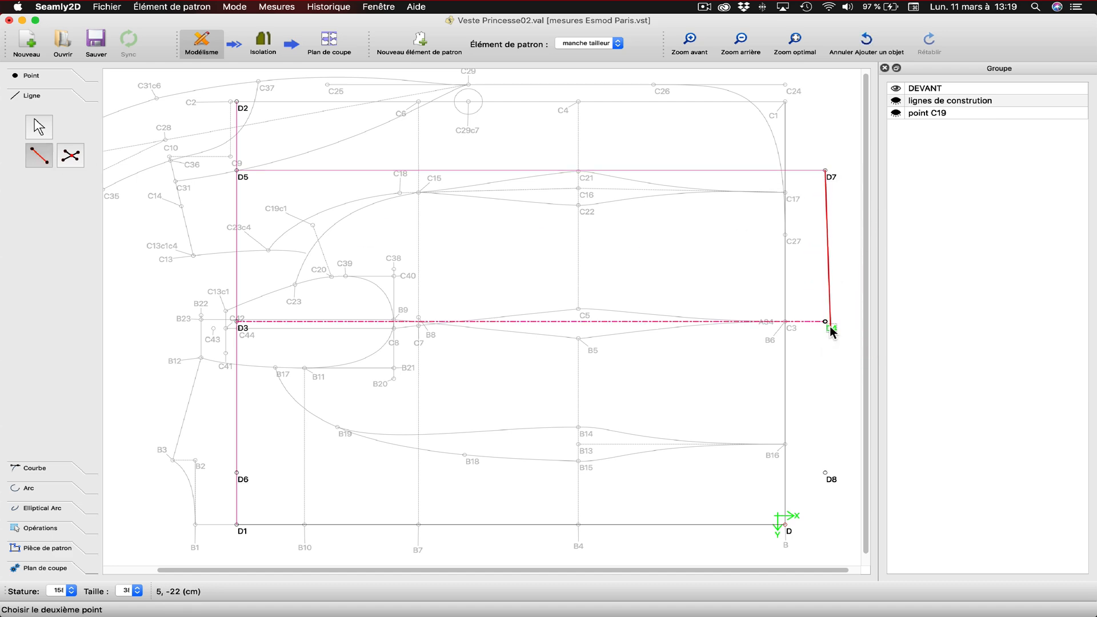
click(34, 160)
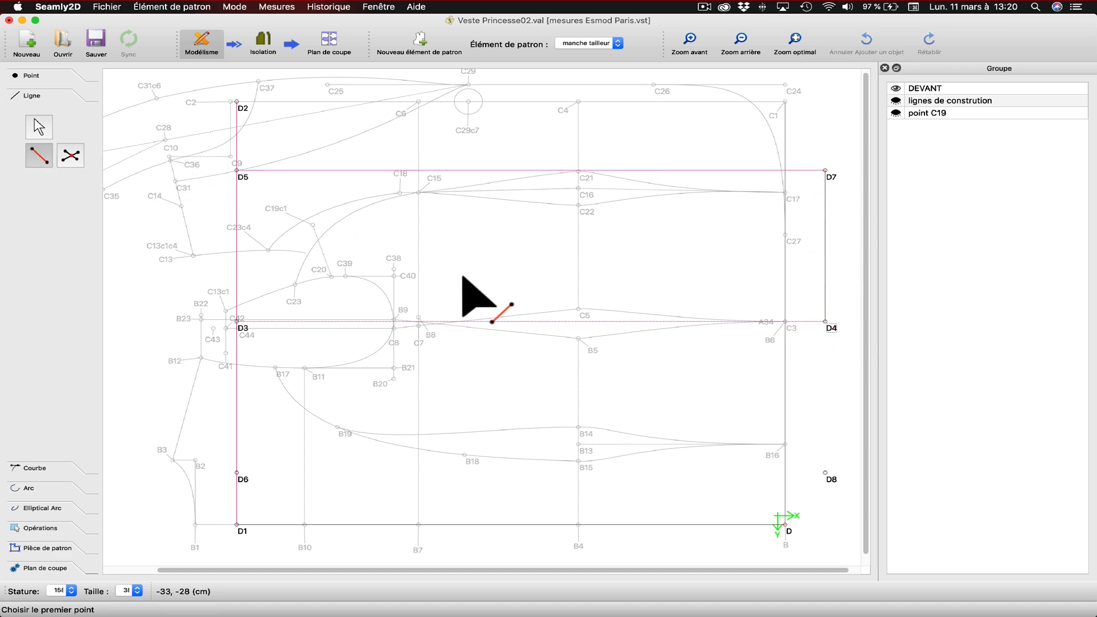
click(825, 323)
click(825, 473)
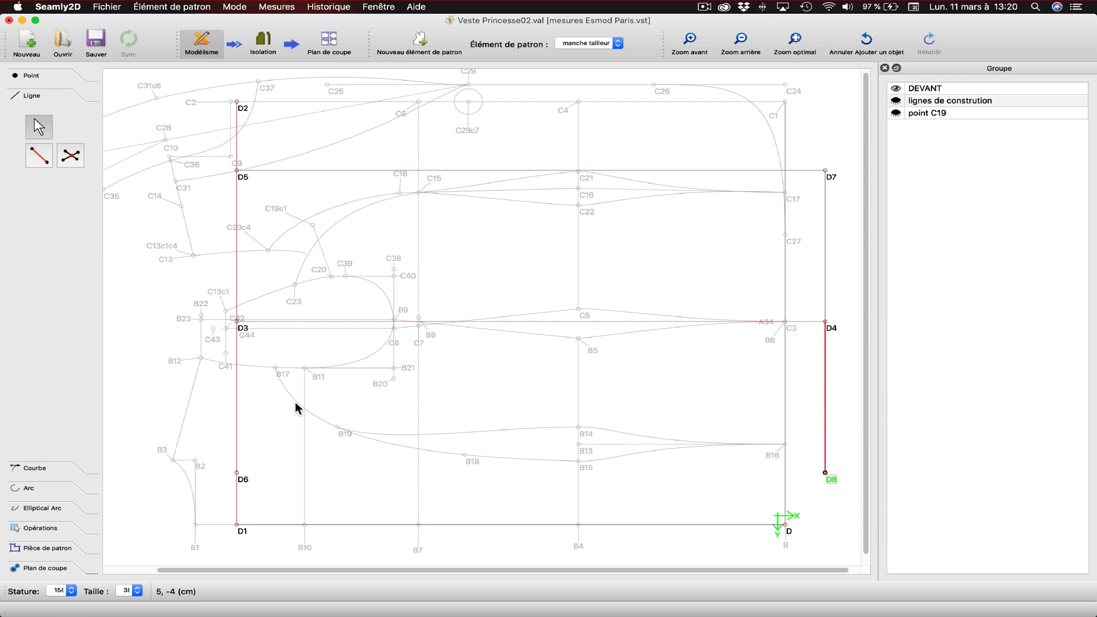
Draw a line from D6 to D8 and set its colour to deep pink
click(38, 157)
click(237, 473)
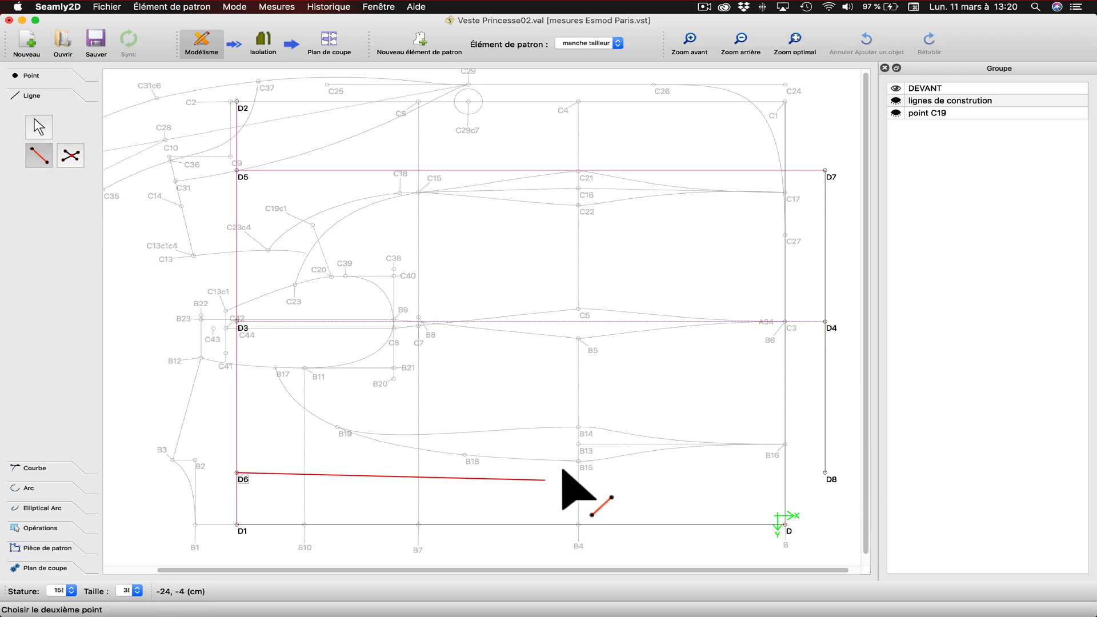
click(826, 473)
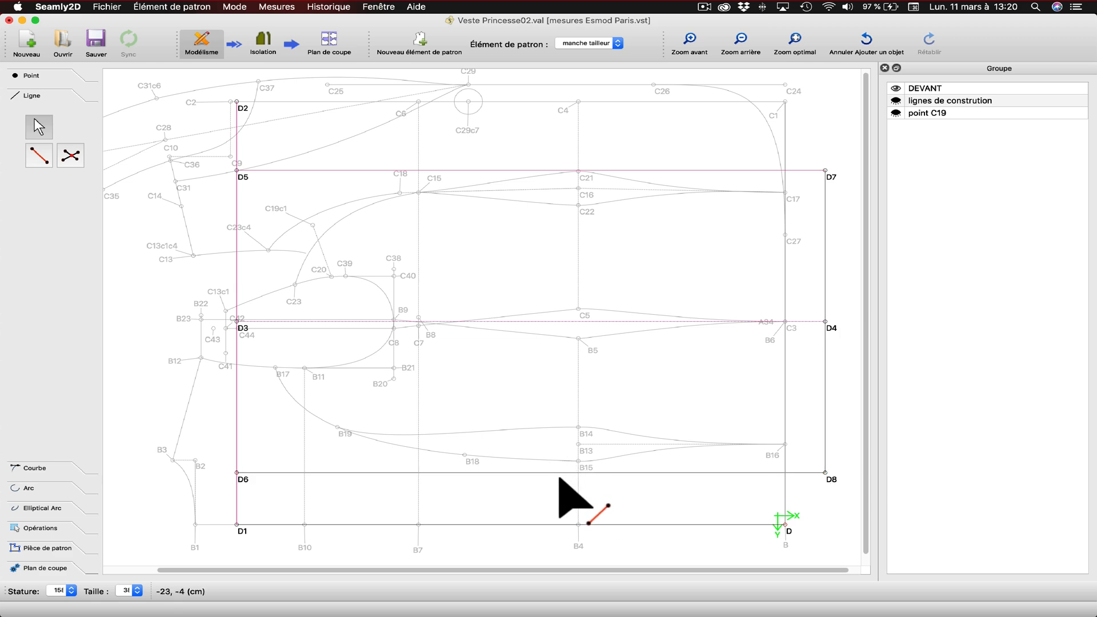
right_click(559, 474)
click(579, 484)
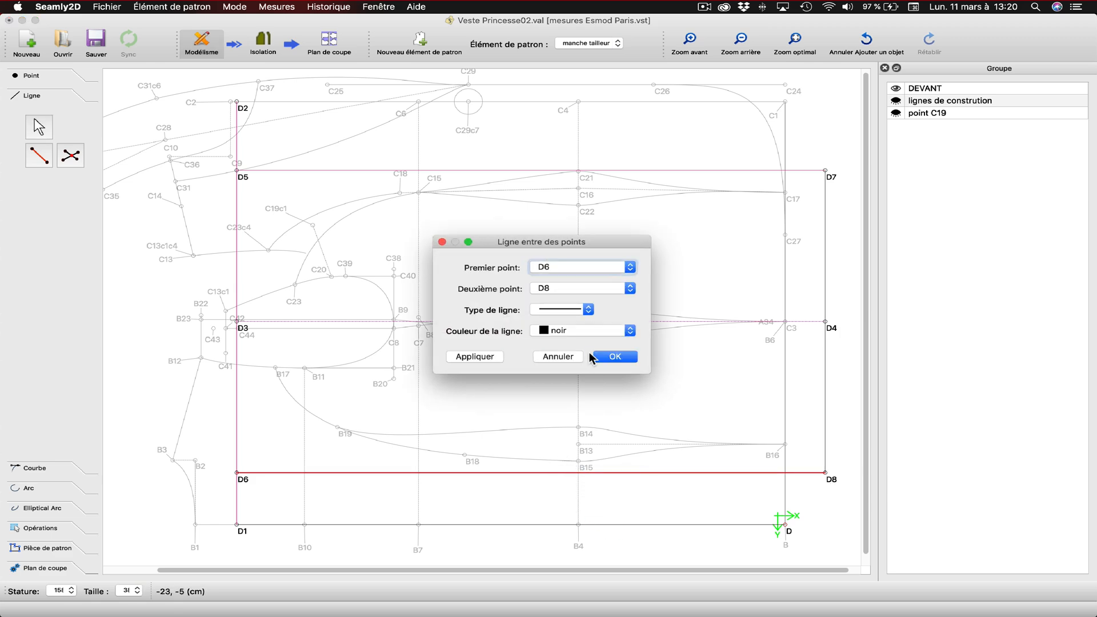
click(555, 331)
click(546, 413)
click(474, 356)
click(615, 356)
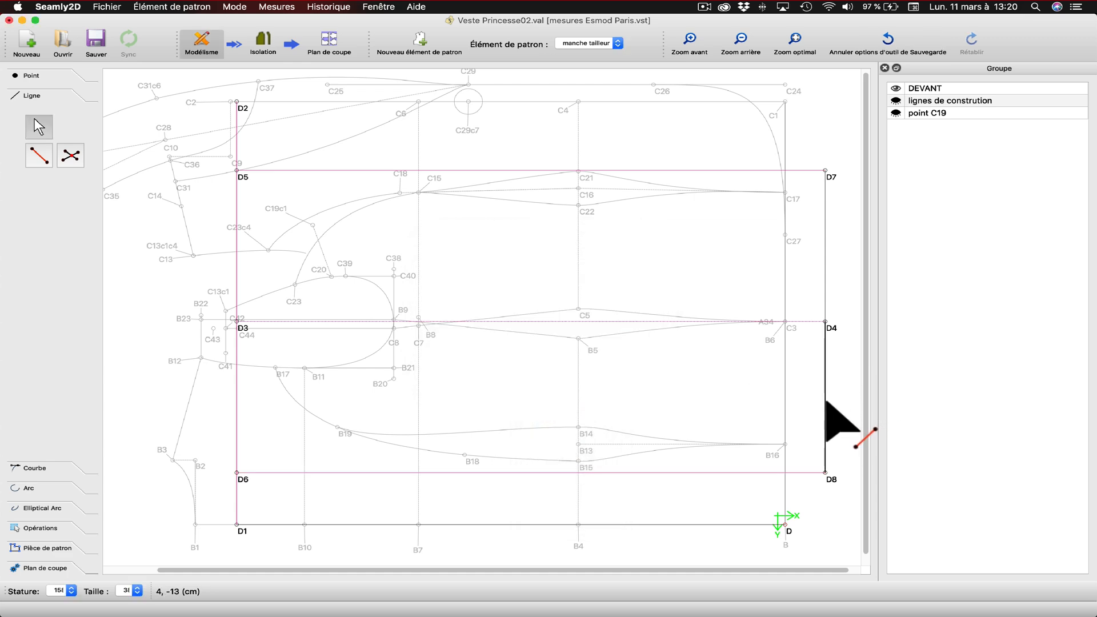
Change the colour of the line between D4 and D8 to deep pink
right_click(826, 403)
click(835, 408)
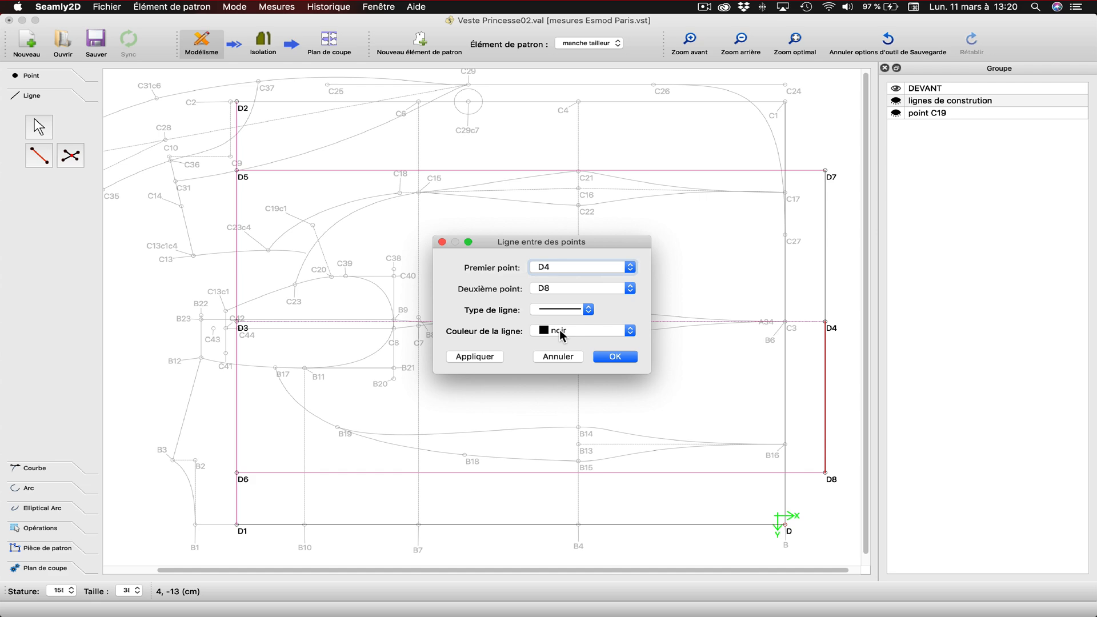
click(559, 331)
click(550, 413)
click(615, 357)
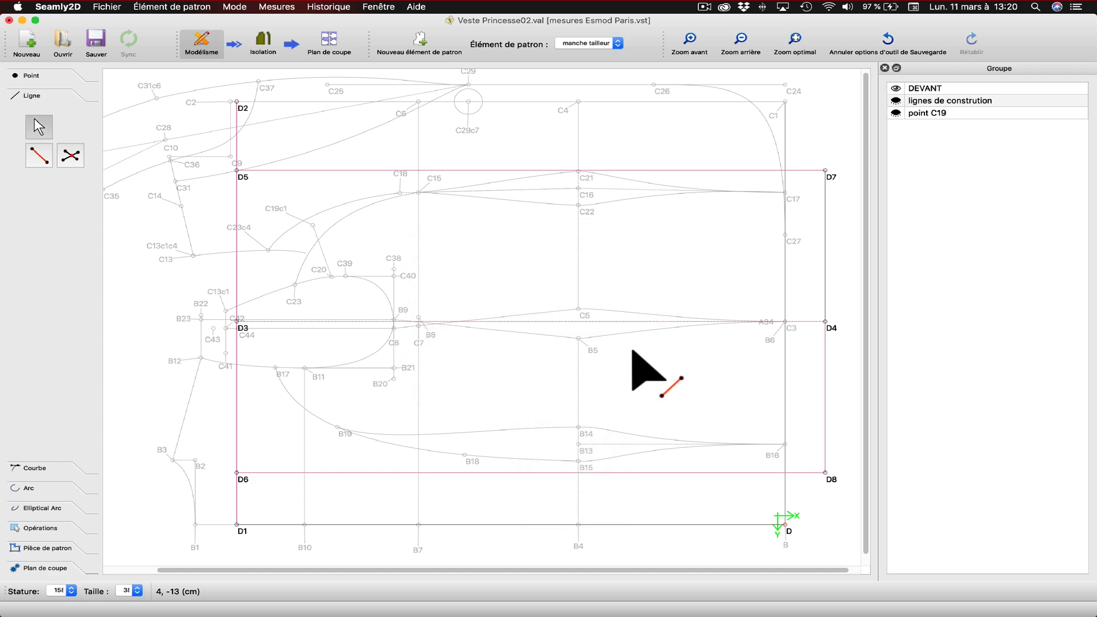
Change the colour of the line between D7 and D4 to deep pink
right_click(825, 241)
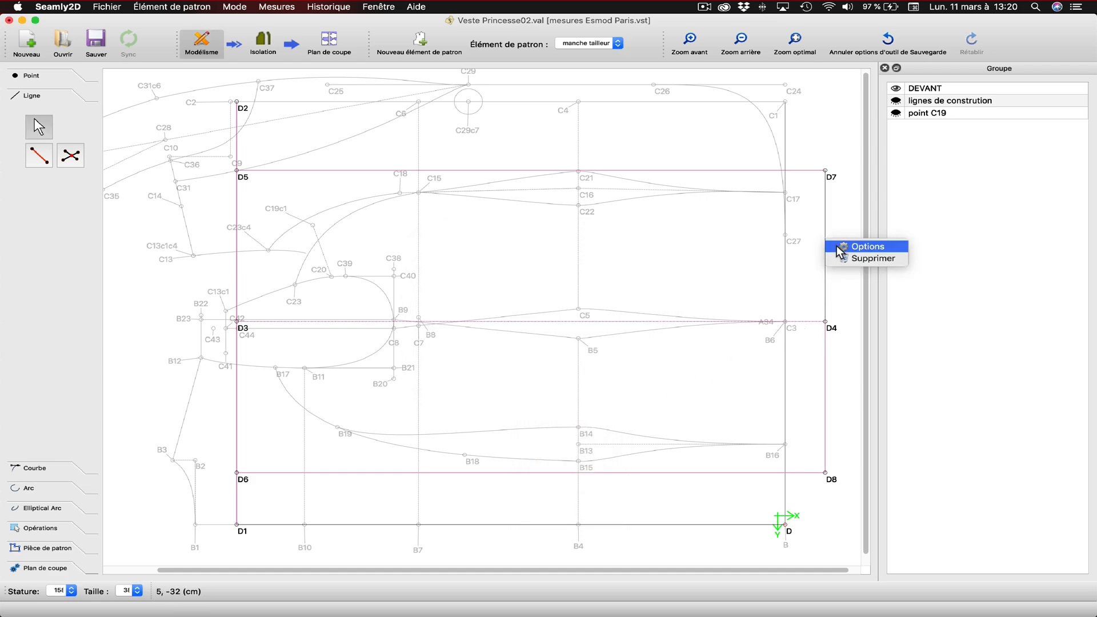
click(838, 247)
click(557, 333)
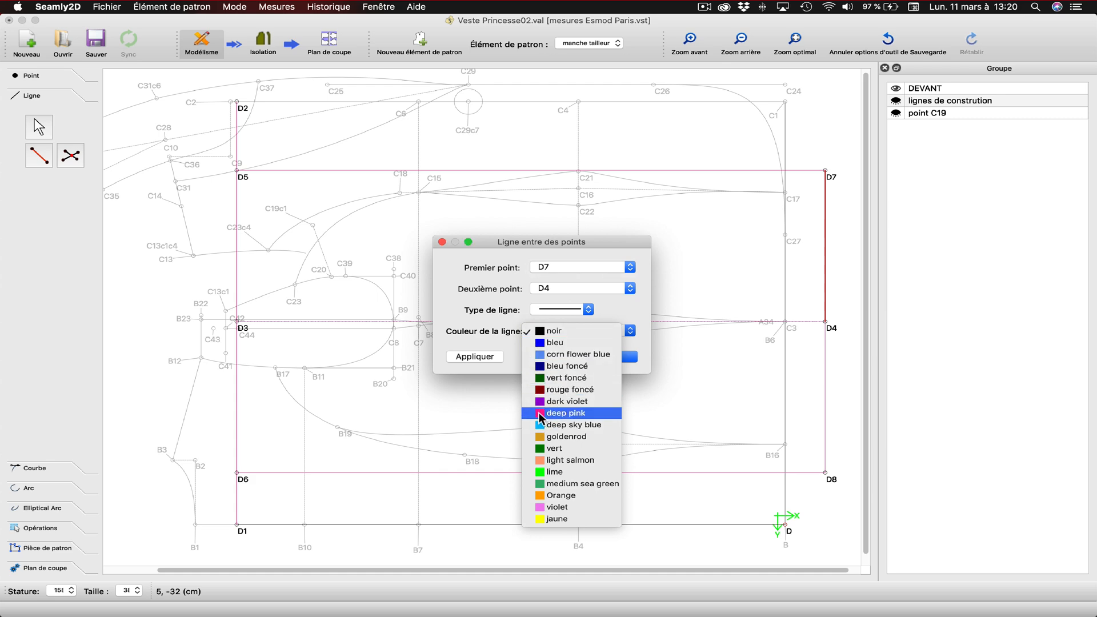
click(549, 412)
click(612, 357)
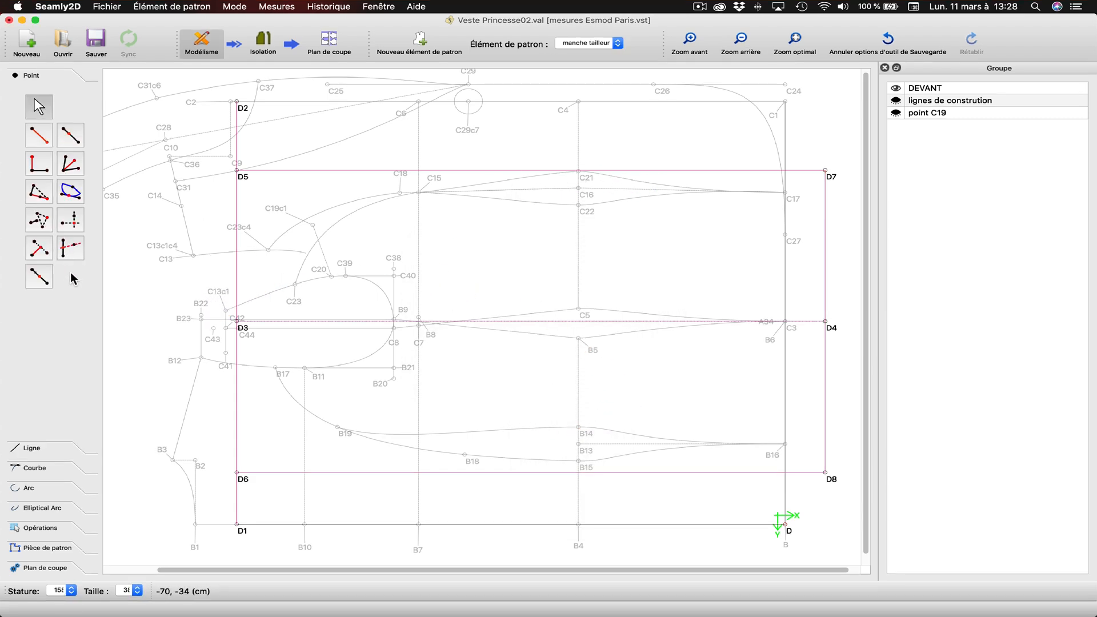
Create a midpoint between D4 and D7, with the length formula CurrentLength/2 and no line
click(39, 276)
click(836, 333)
click(828, 173)
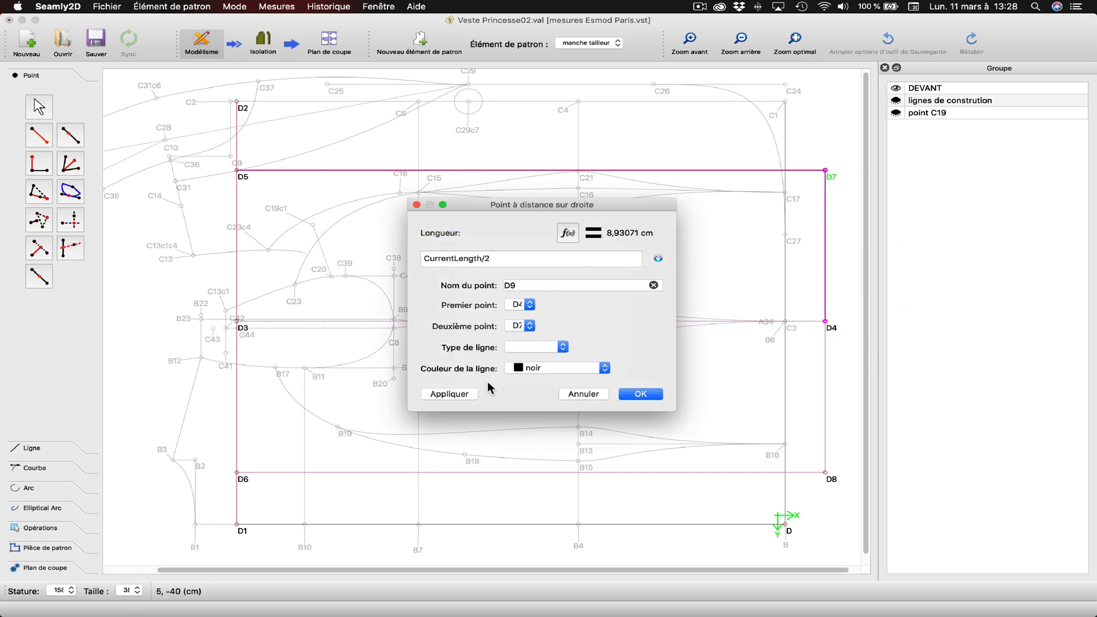
click(455, 393)
click(641, 393)
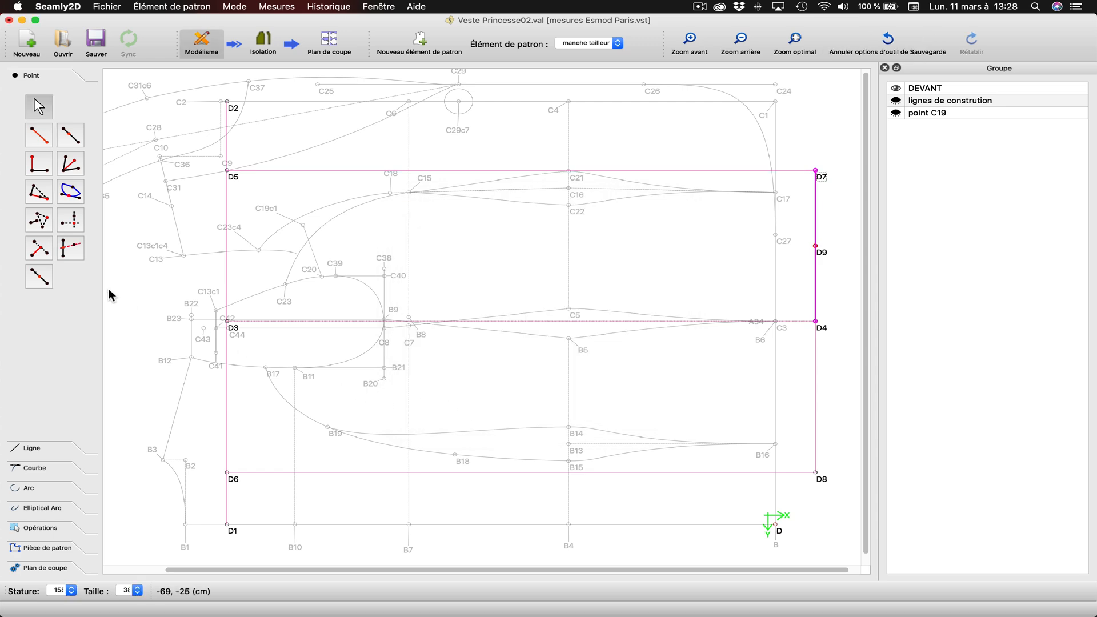
Create a midpoint on the line from D3 to D5
click(39, 276)
click(227, 321)
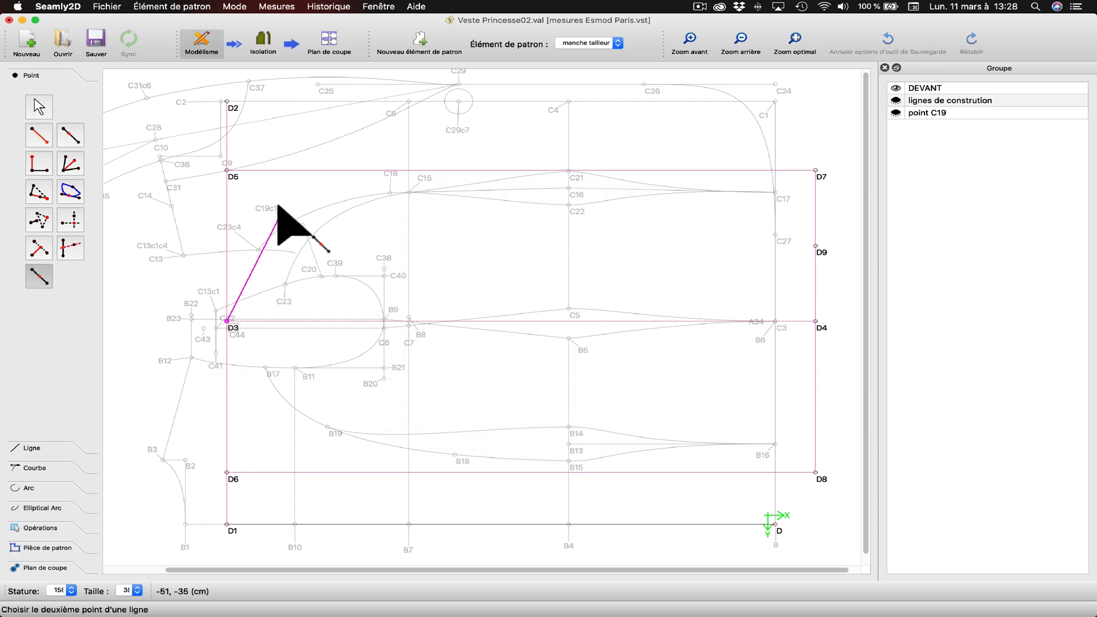
click(236, 179)
click(439, 393)
click(640, 394)
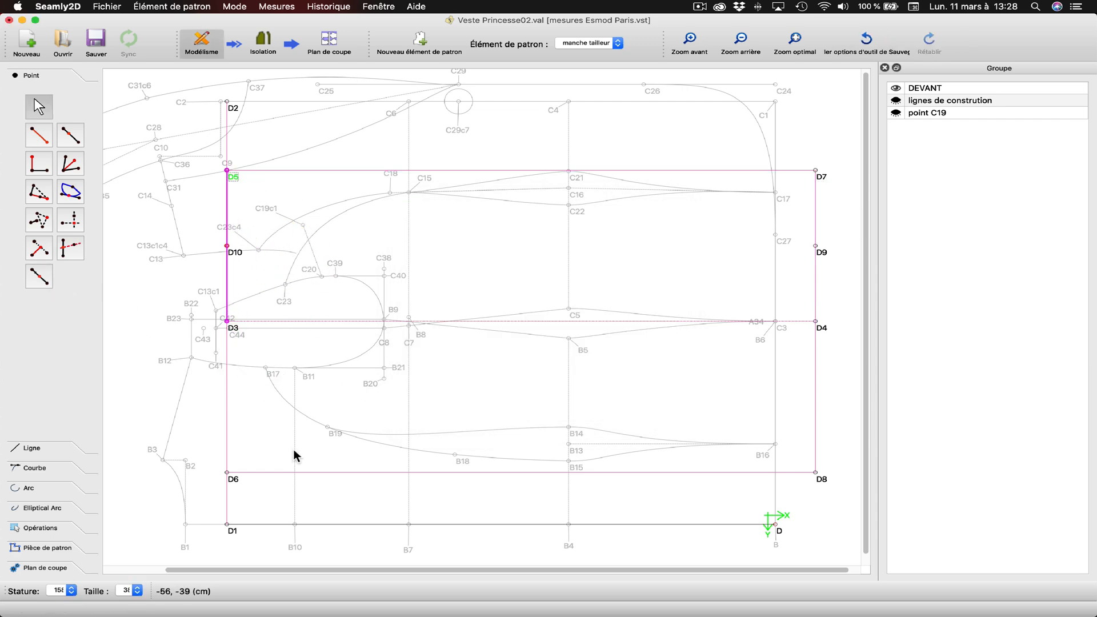
Draw the "Ligne de saignée" as a line from D10 to D9
click(40, 449)
click(28, 163)
click(227, 246)
click(821, 253)
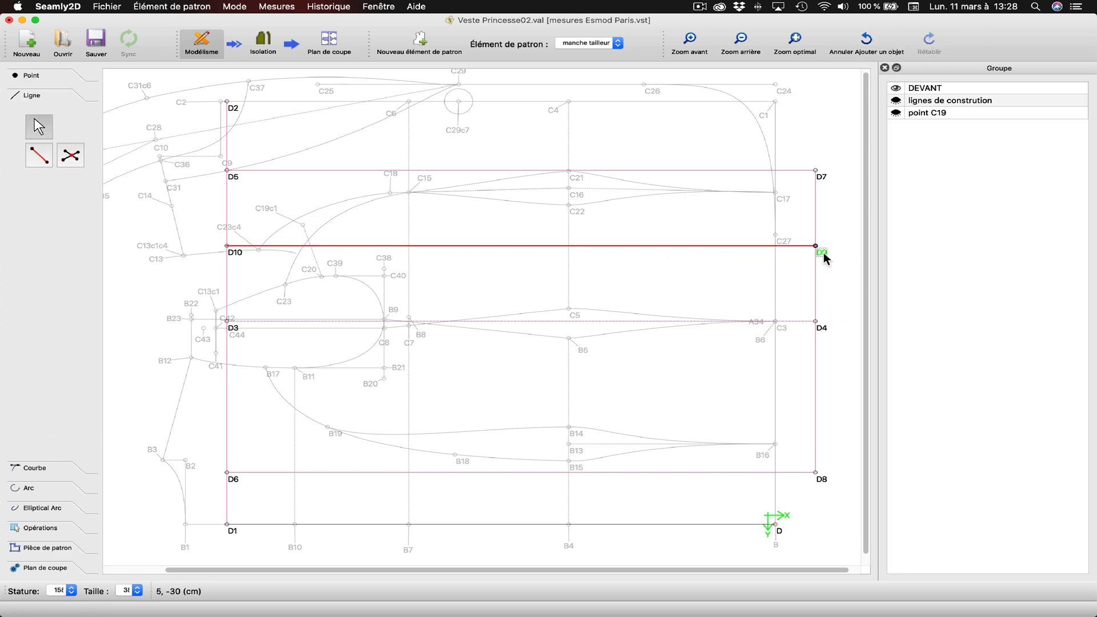
Set the colour of the line between D10 and D9 to deep pink
right_click(682, 246)
click(698, 255)
click(540, 331)
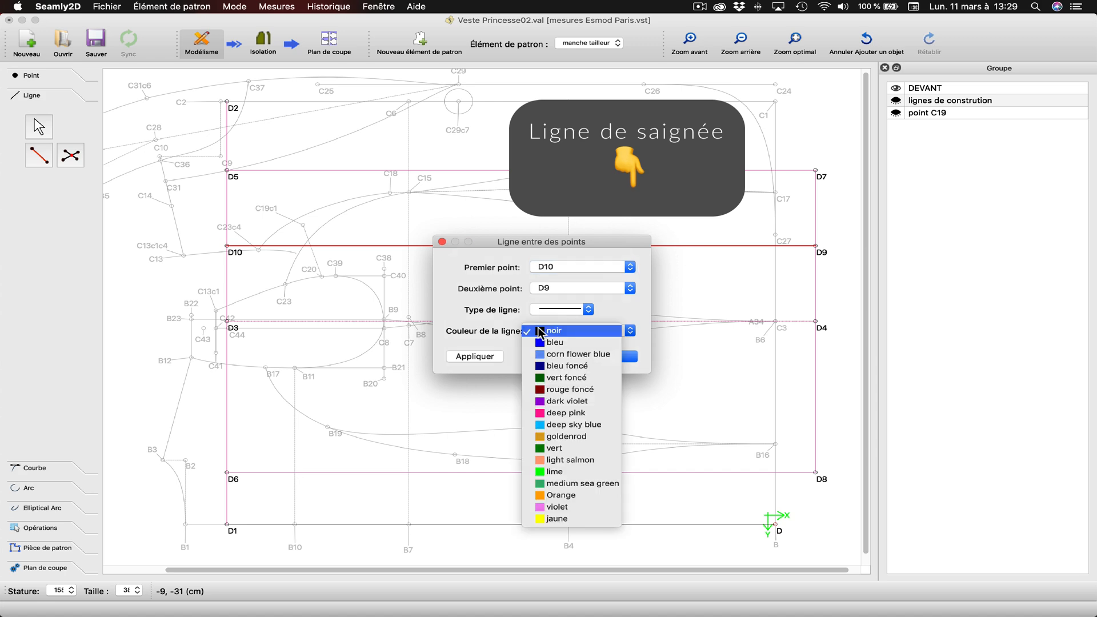
click(554, 413)
click(495, 358)
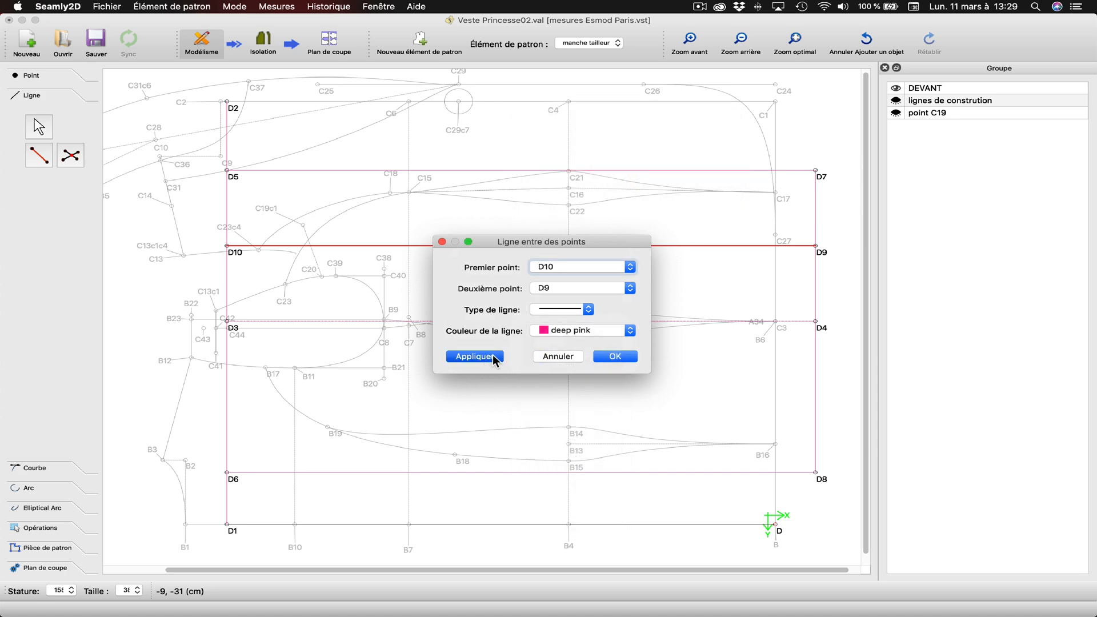
click(626, 357)
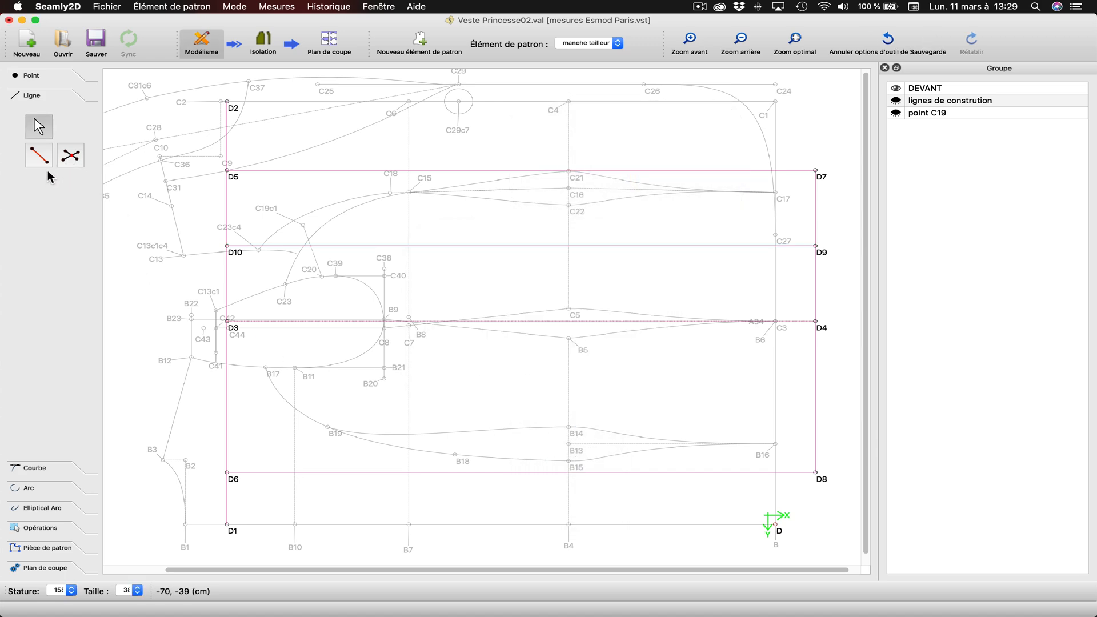
Create a midpoint between D6 and D3 using the length formula CurrentLength/2
click(40, 80)
click(39, 277)
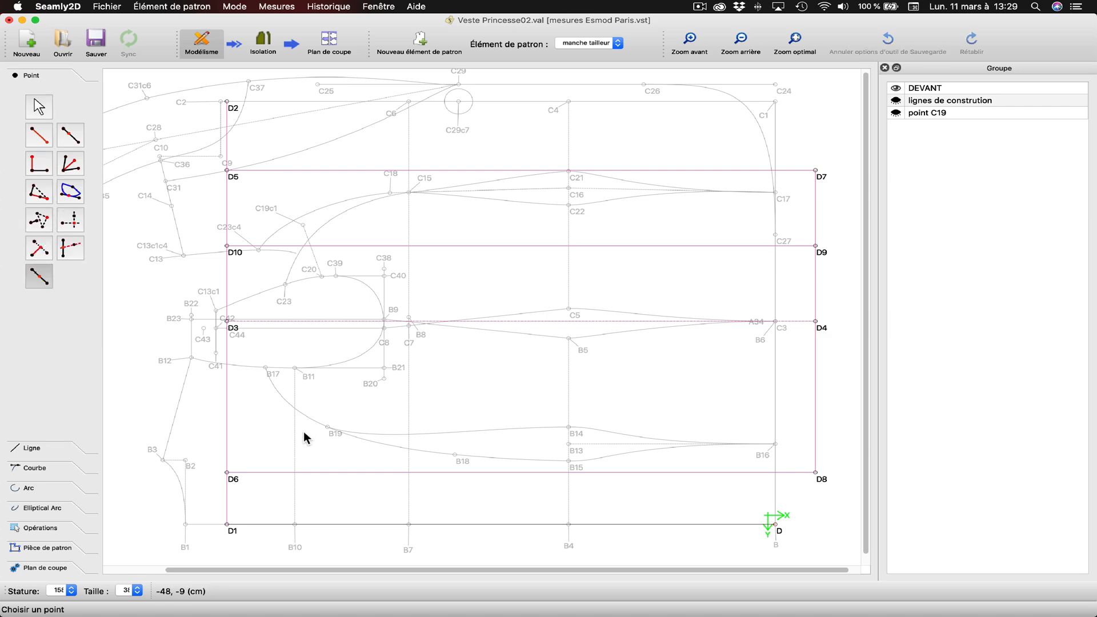
click(227, 473)
click(233, 328)
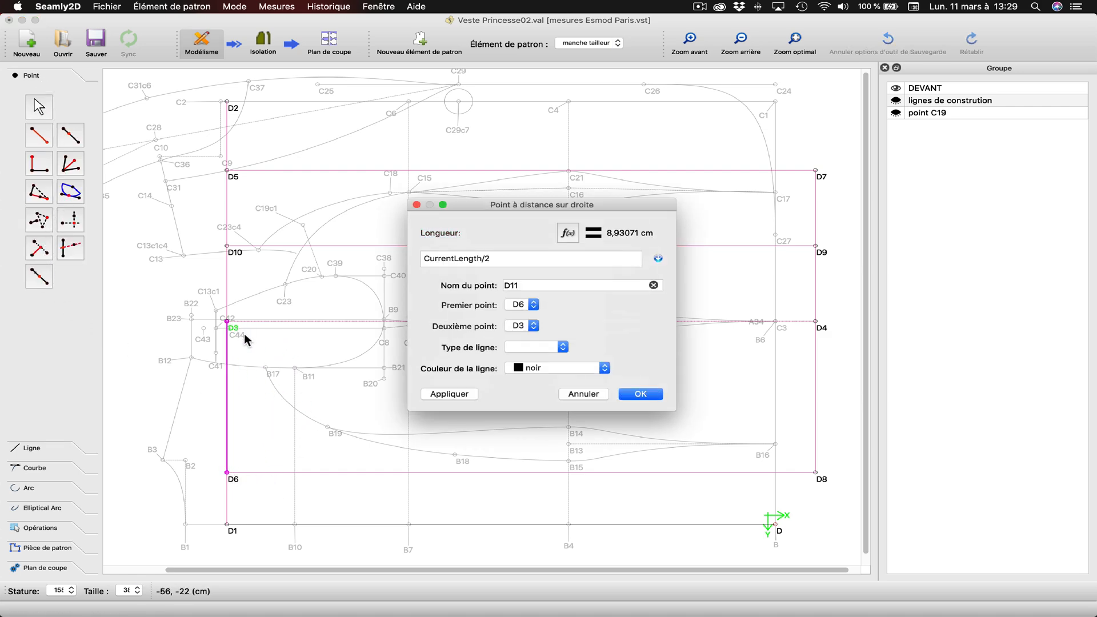
click(641, 393)
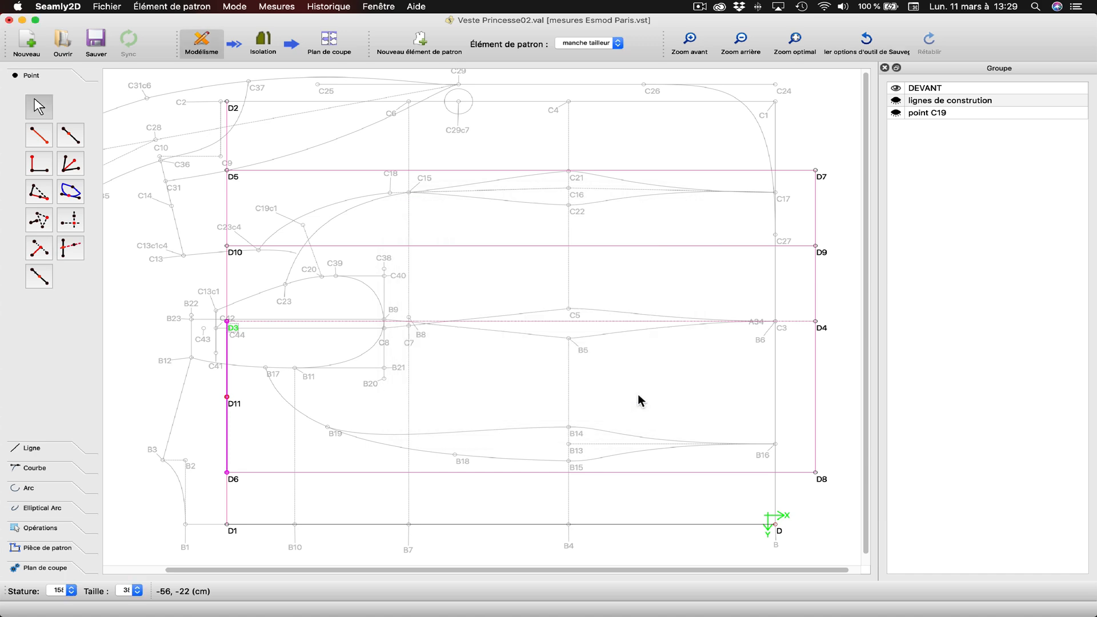
Create a midpoint between D8 and D4 using the length formula CurrentLength/2
click(43, 279)
click(821, 481)
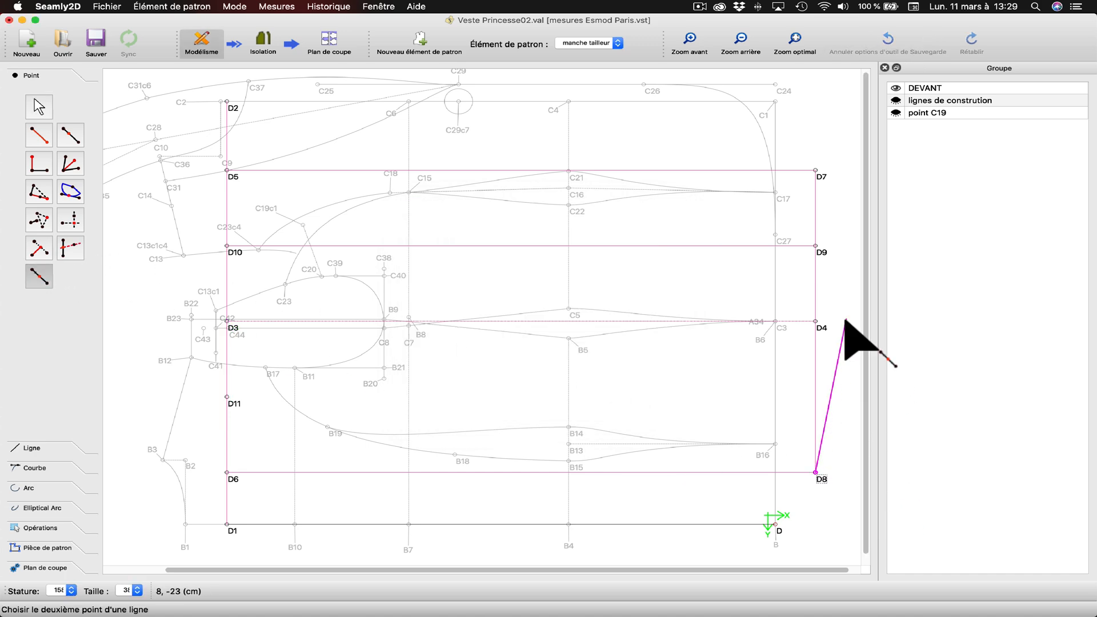
click(815, 321)
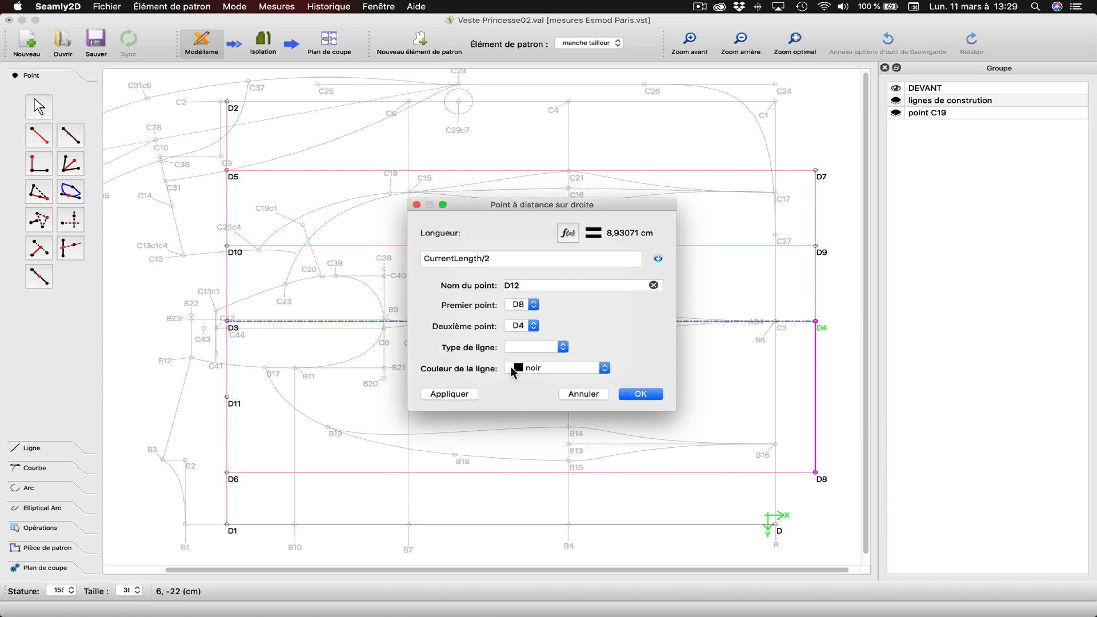
click(448, 395)
click(639, 395)
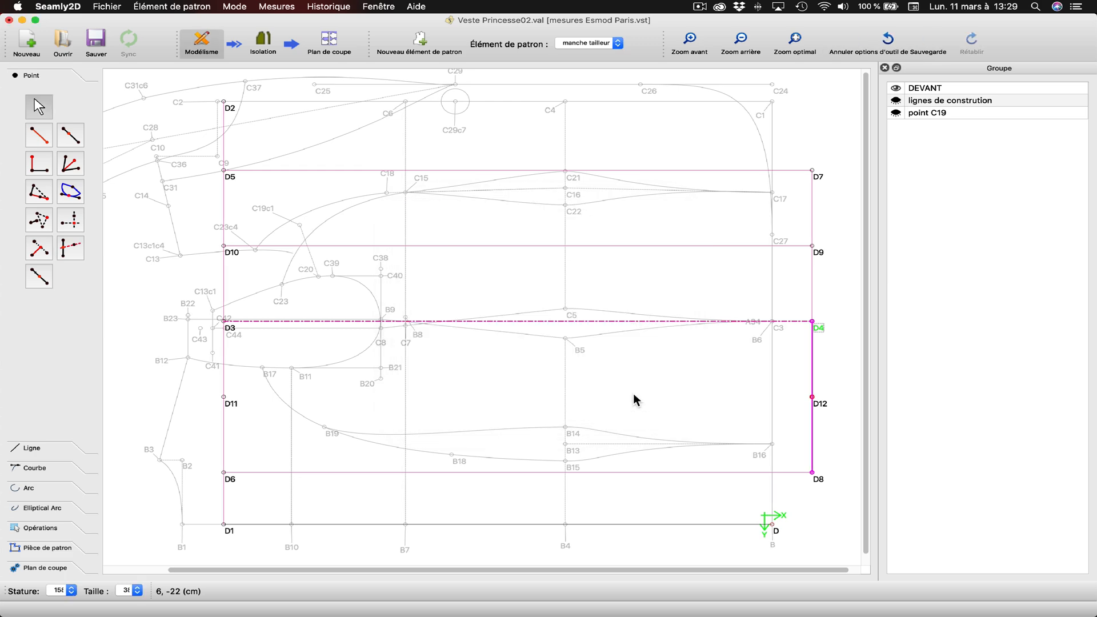
Draw the "Ligne de coude" as a line from D11 to D12
click(32, 448)
click(38, 155)
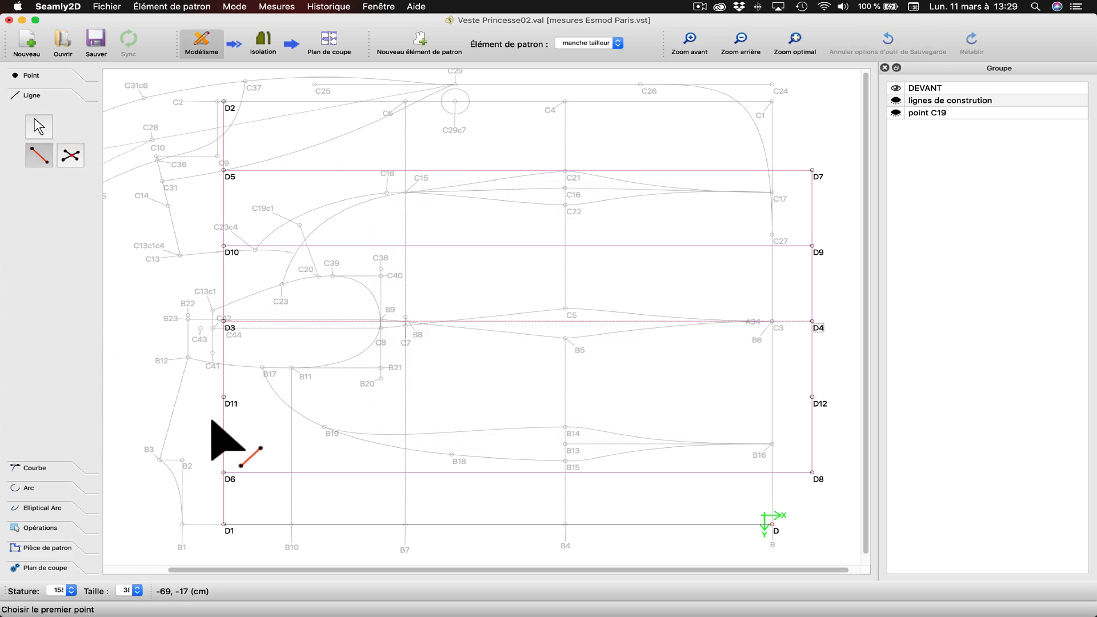
click(224, 396)
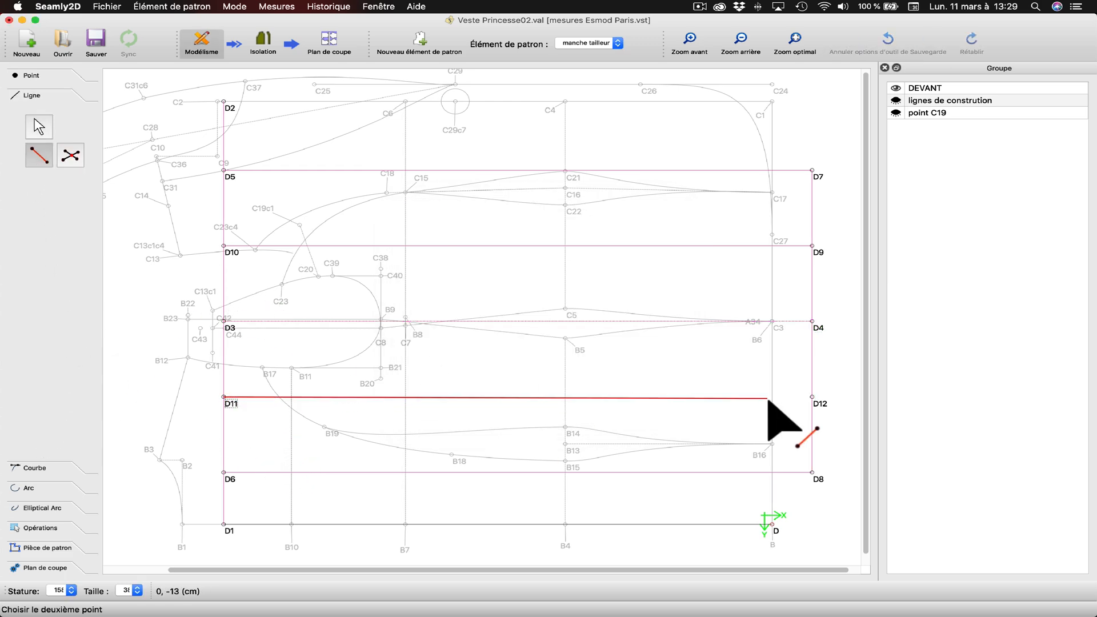
click(812, 398)
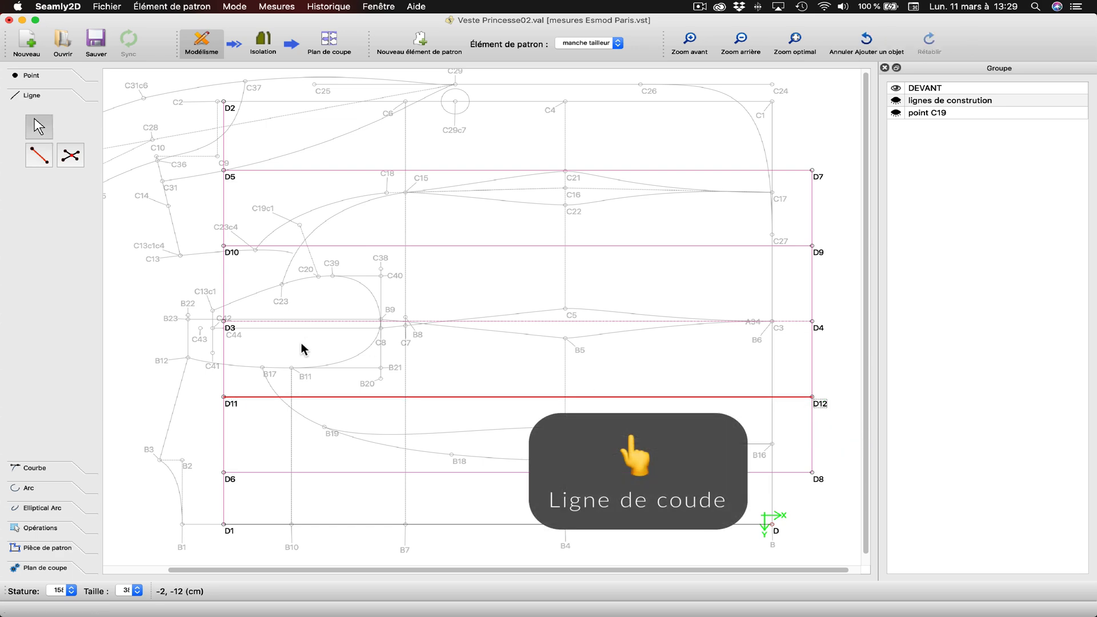
Set the colour of the line between D11 and D12 to deep pink
right_click(348, 397)
click(365, 405)
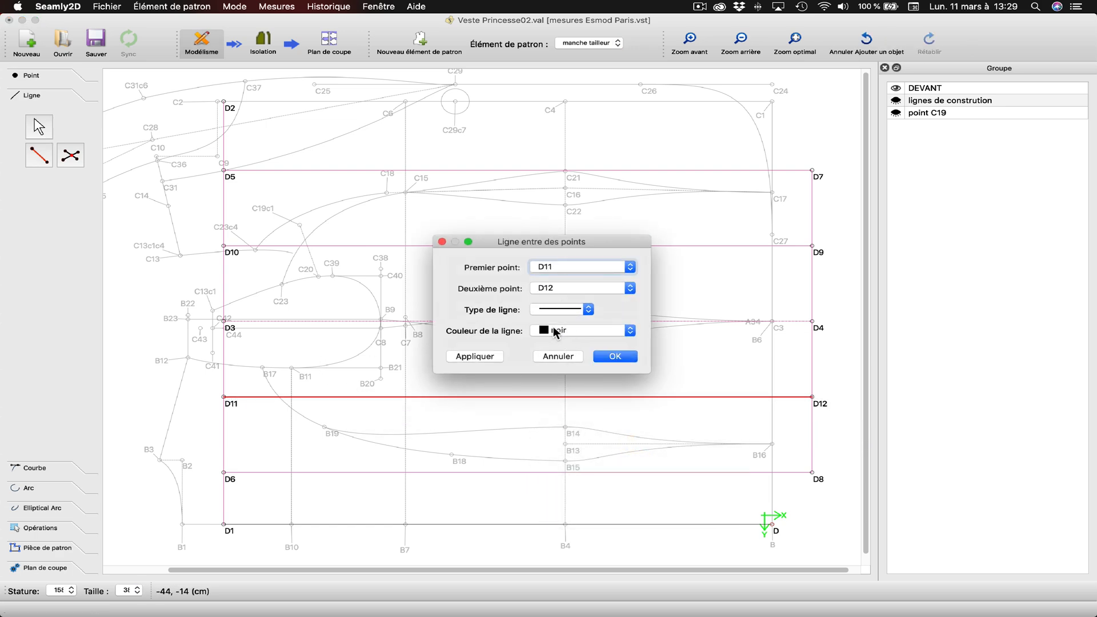
click(554, 332)
click(546, 416)
click(475, 355)
click(607, 359)
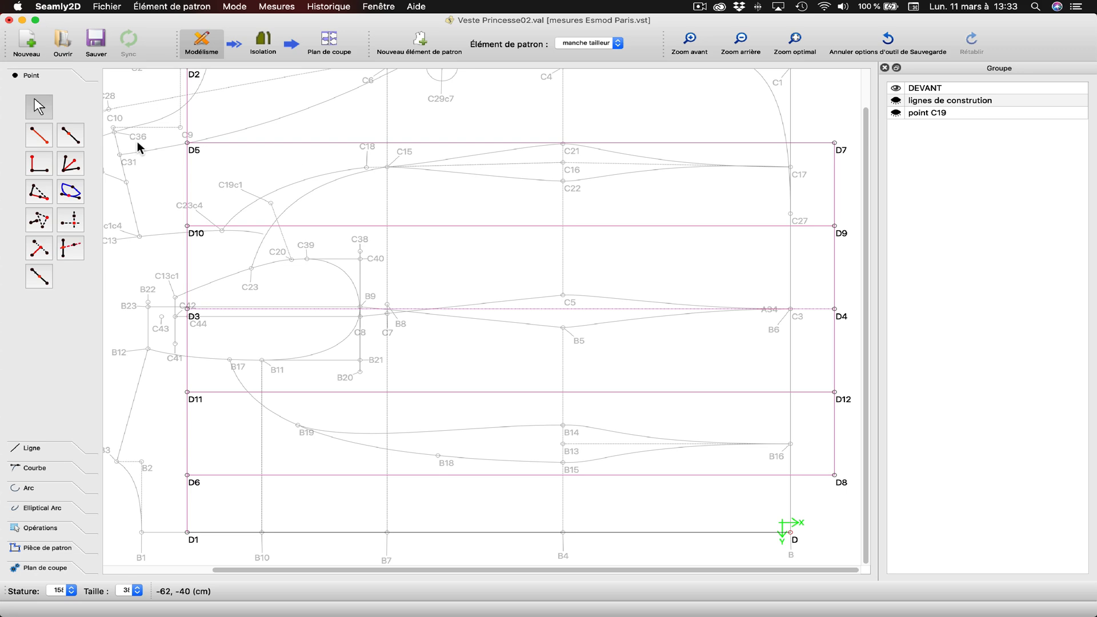
Create a point on the line from D5 towards D7 at the sleeve-head height, using Ligne_C44_C8 as the length formula
click(70, 135)
click(187, 143)
click(839, 146)
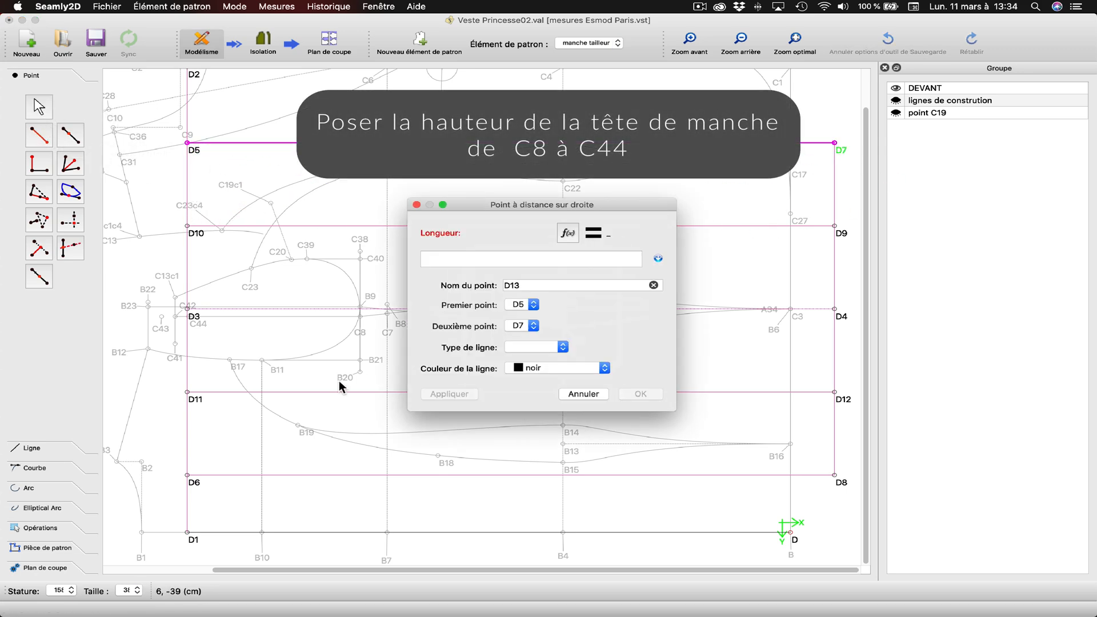
click(567, 234)
click(468, 336)
drag(544, 205, 655, 212)
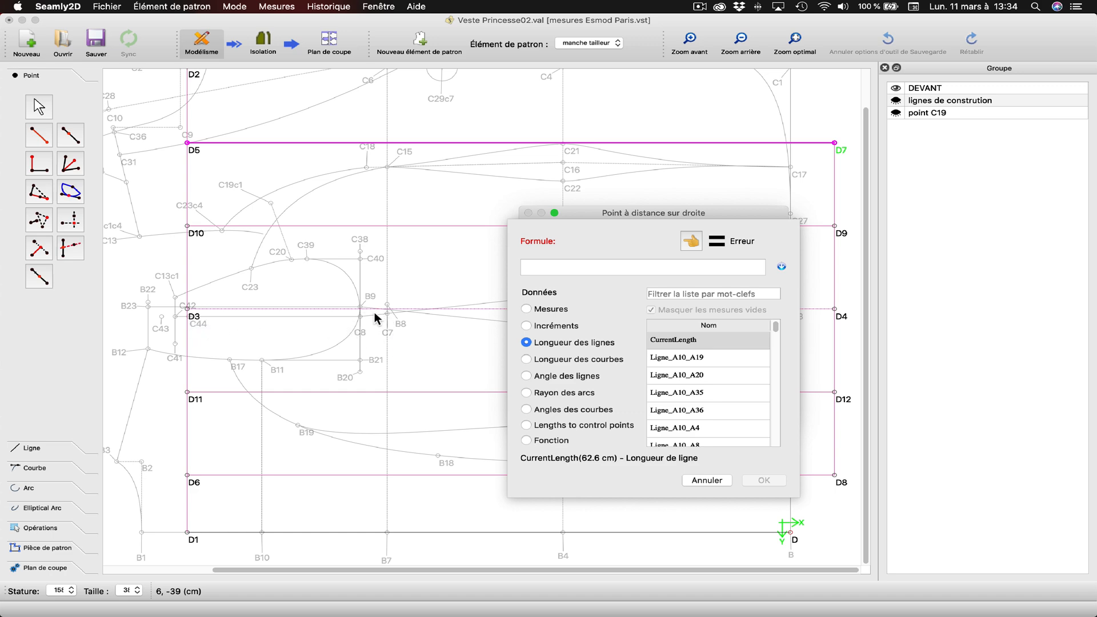
click(669, 293)
text(c8)
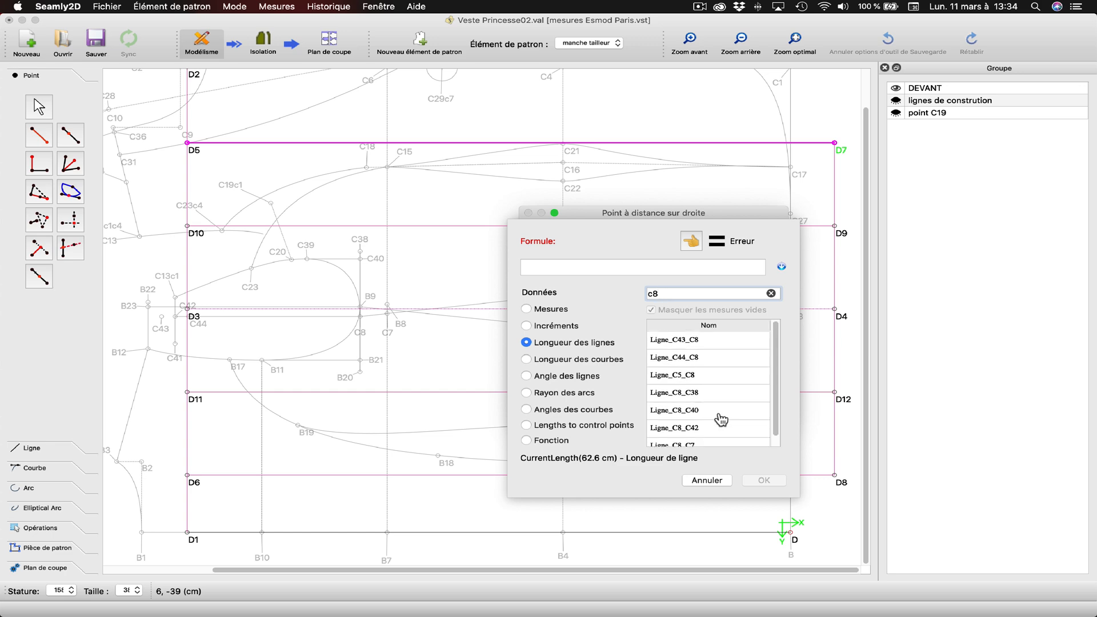
double_click(704, 363)
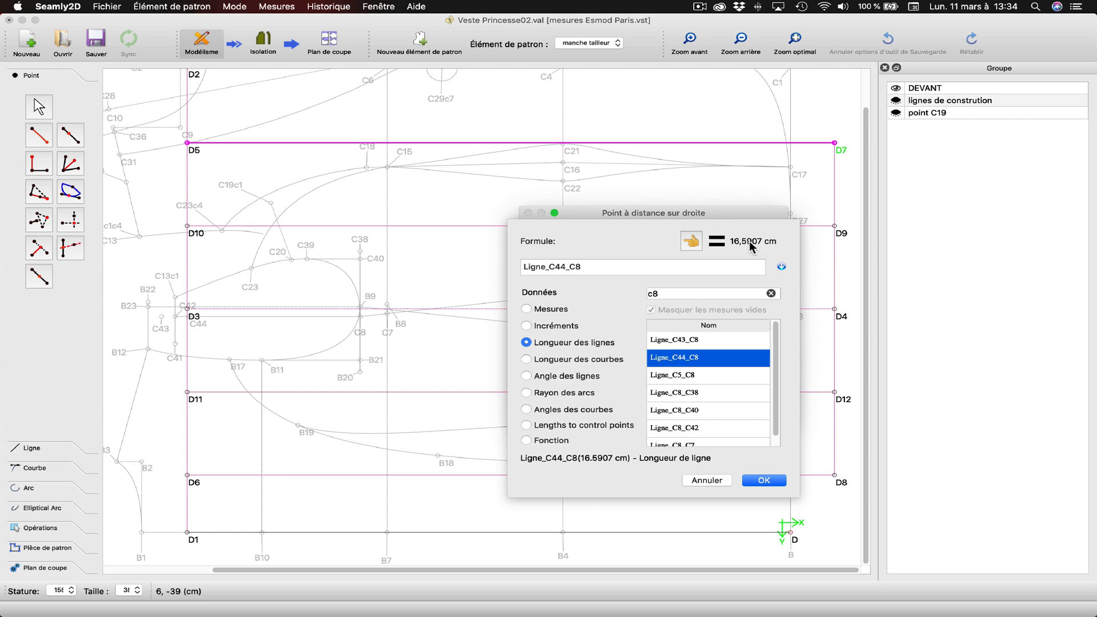
click(764, 482)
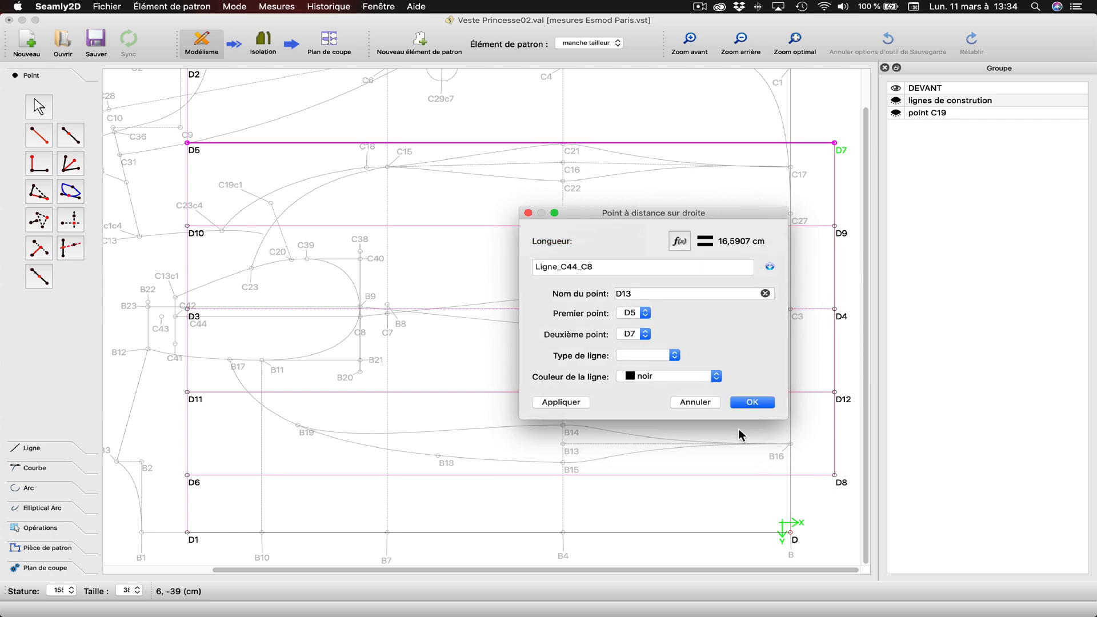
click(561, 403)
click(752, 402)
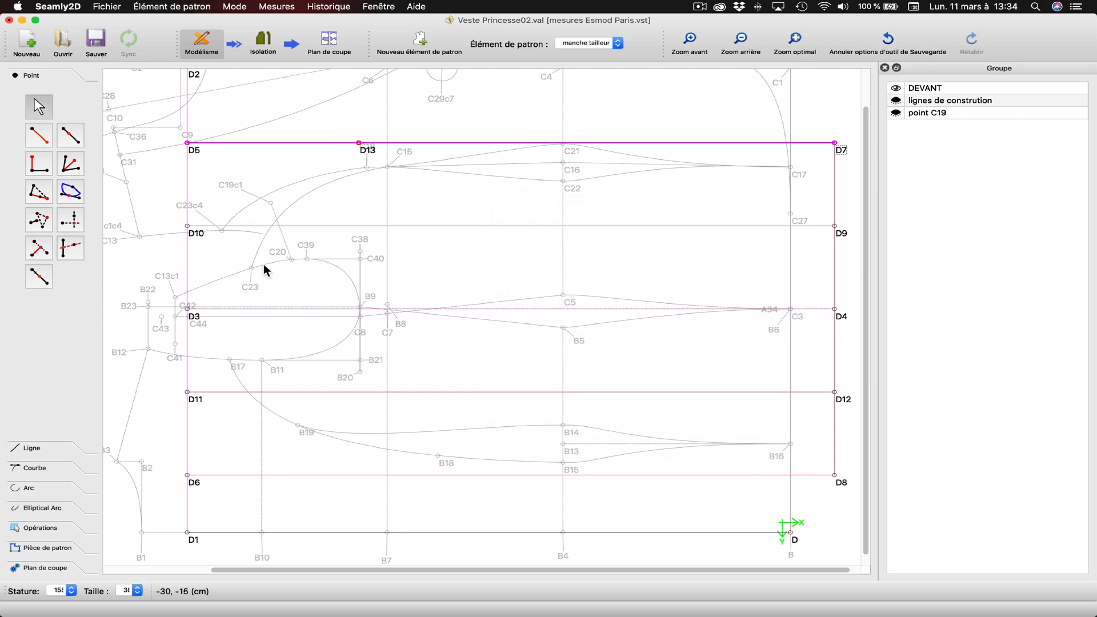
Create a point on the line from D6 towards D8, using Ligne_C44_C8 as the length formula
click(70, 135)
click(187, 475)
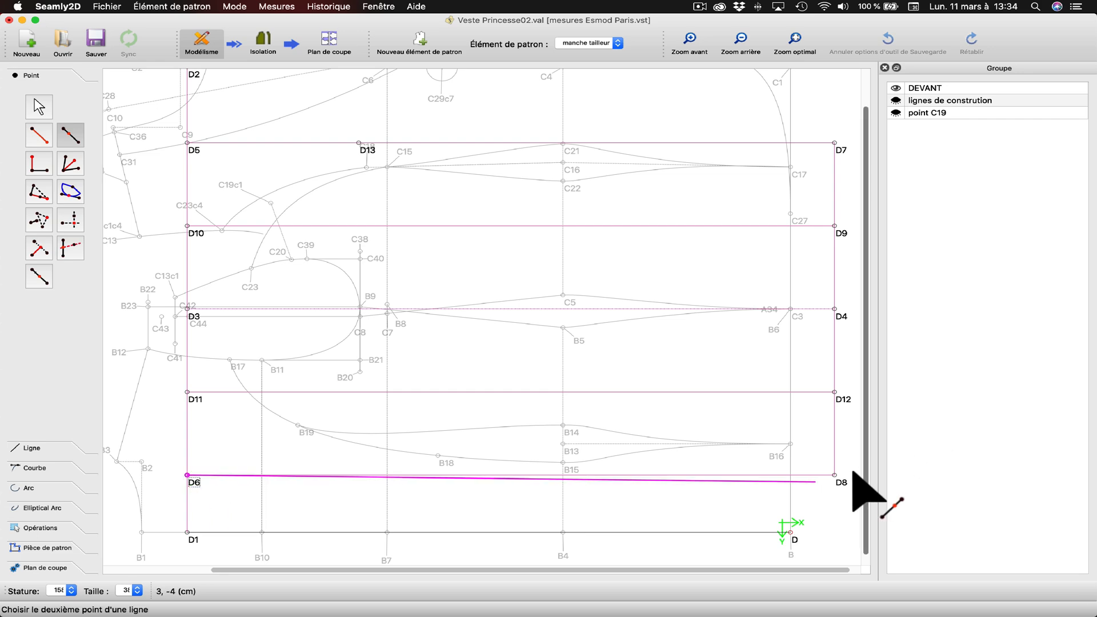
click(834, 474)
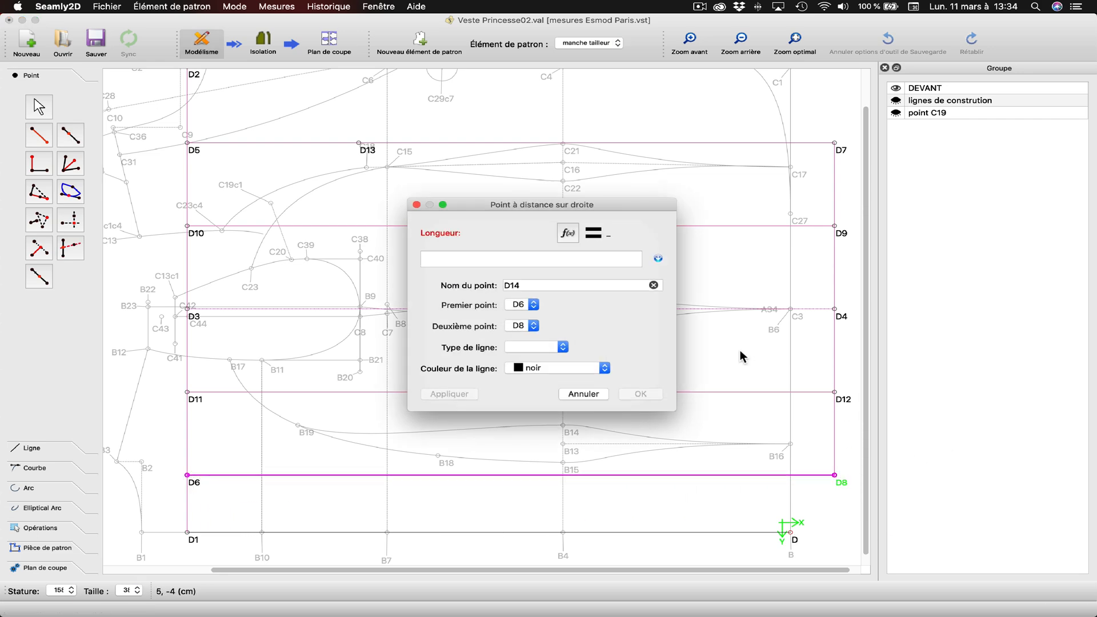
click(567, 233)
click(416, 334)
click(565, 285)
text(c8)
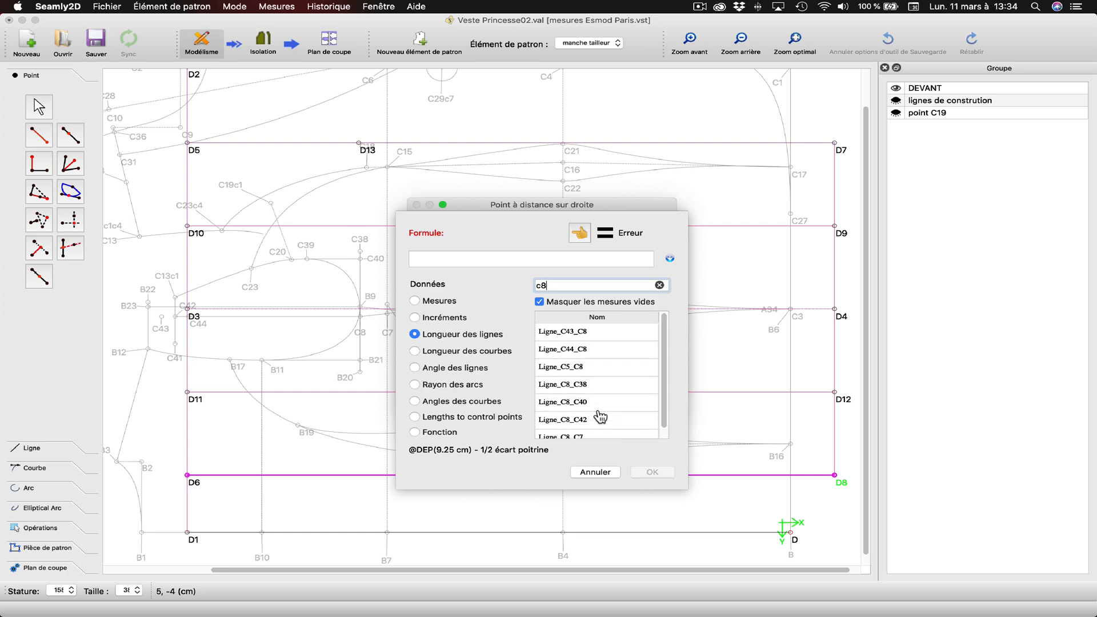
click(575, 353)
double_click(574, 353)
click(657, 472)
click(467, 393)
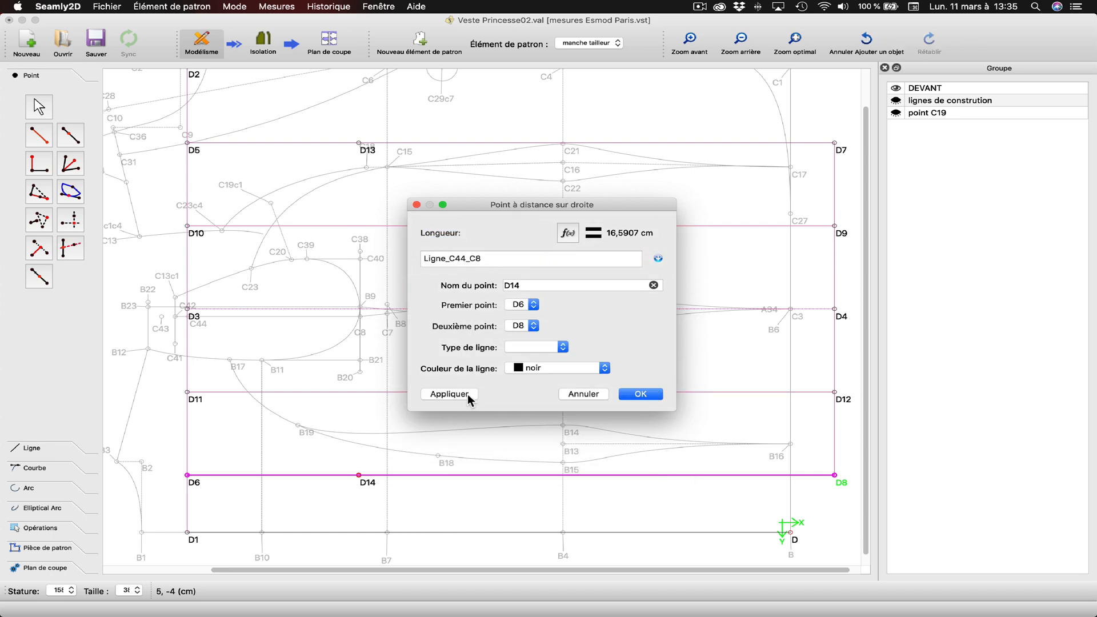
click(622, 394)
Draw the sleeve-head height line from D14 to D13
click(47, 448)
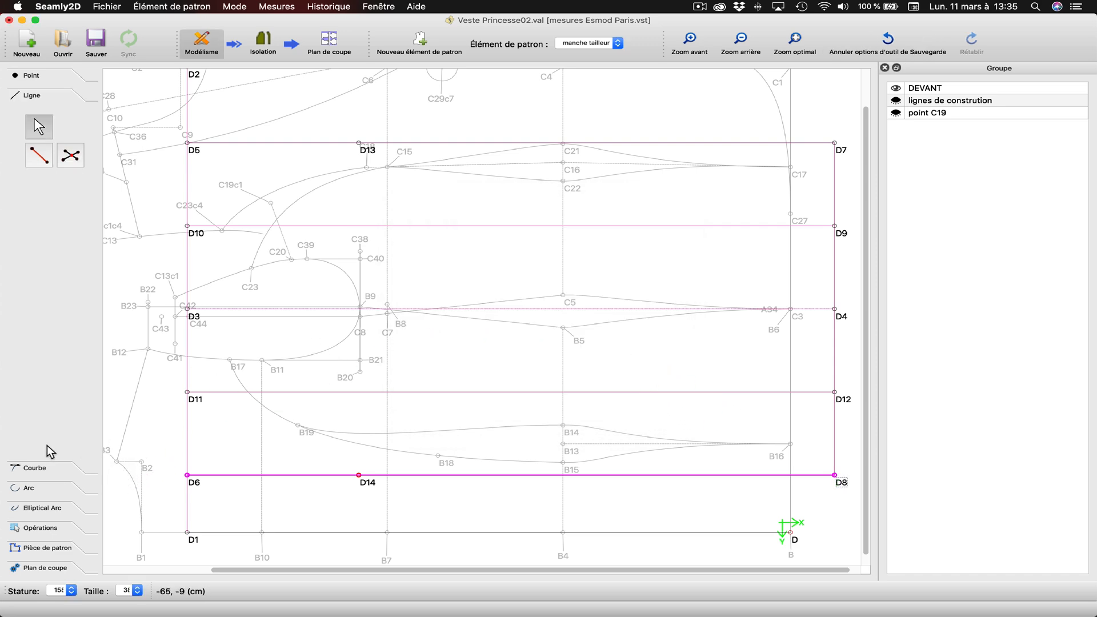
click(38, 154)
click(358, 475)
click(360, 144)
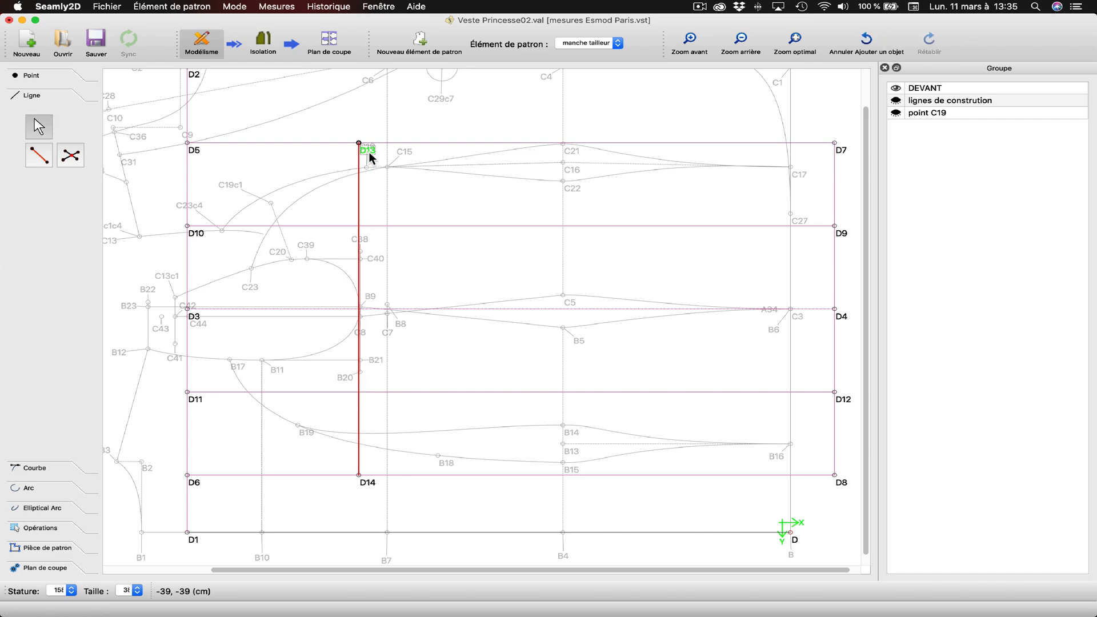
Set the colour of the line between D14 and D13 to deep pink
right_click(359, 255)
click(394, 263)
click(559, 334)
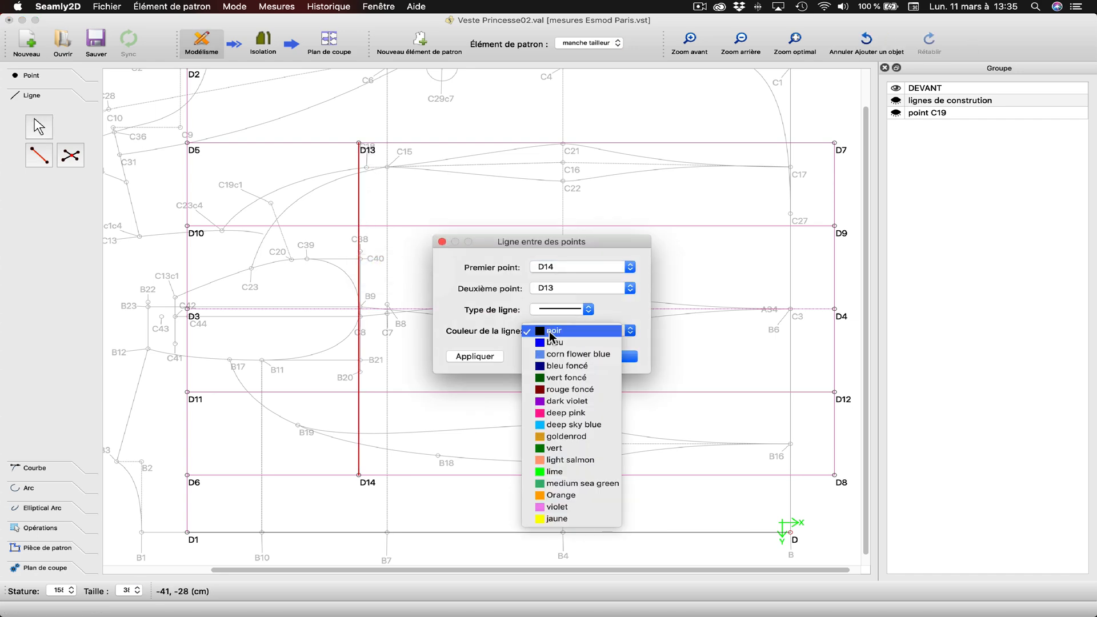
click(553, 417)
click(482, 355)
click(616, 356)
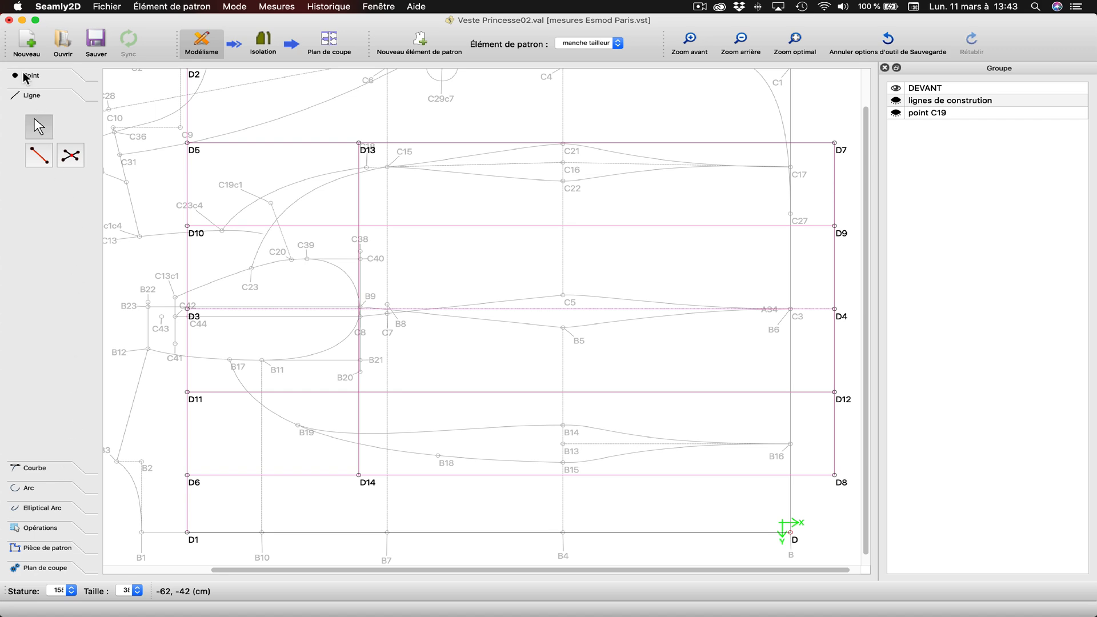
Create a midpoint between D5 and D13 using the length formula CurrentLength/2
click(27, 80)
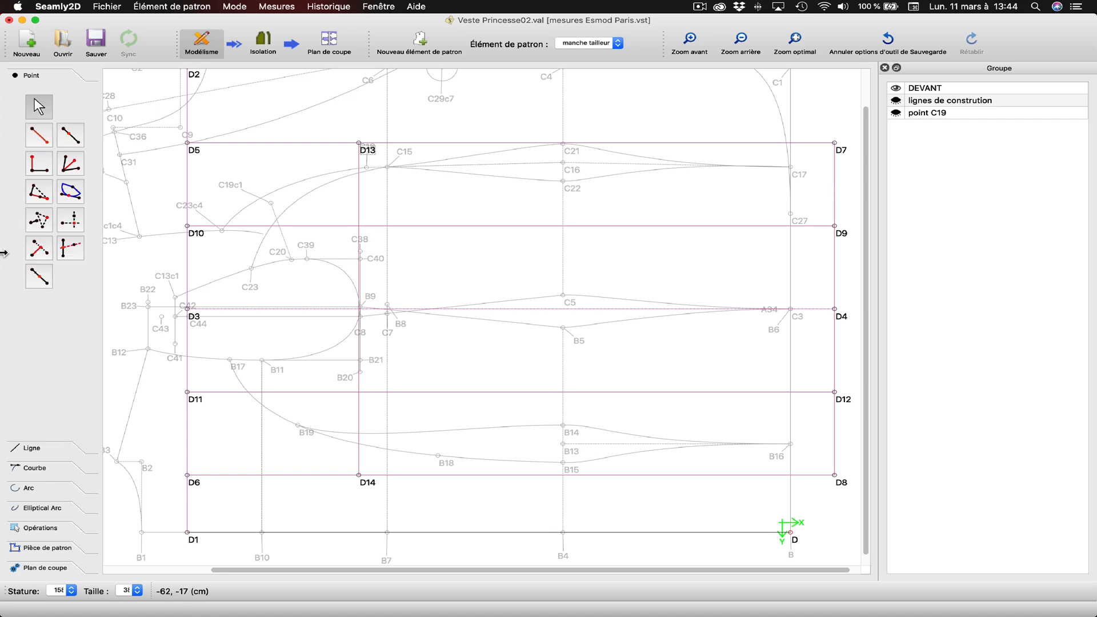
click(39, 276)
click(197, 152)
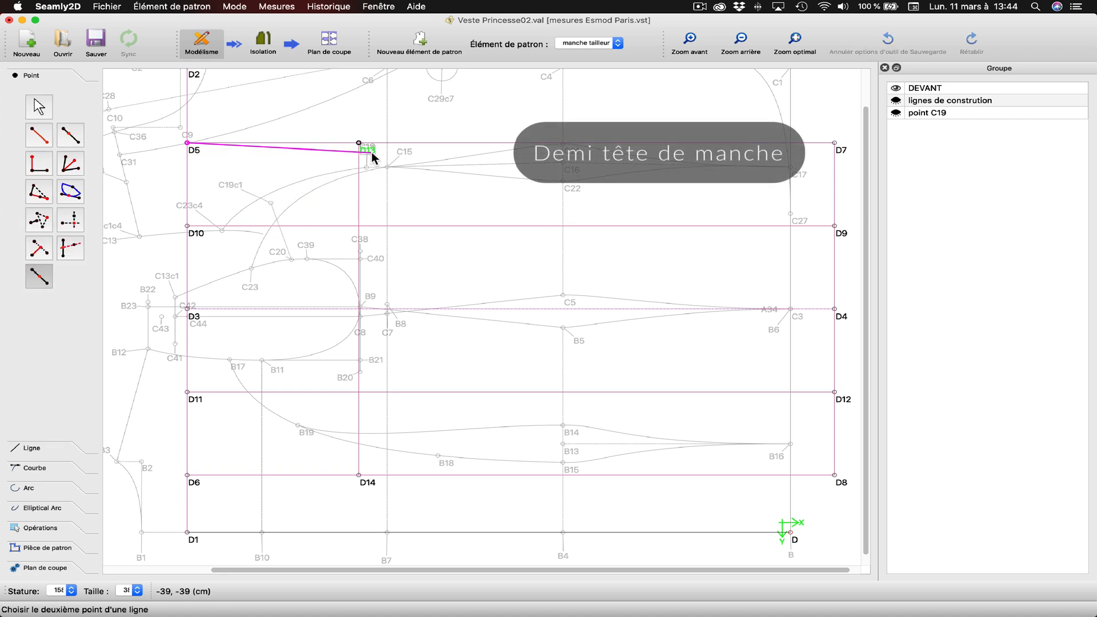
click(371, 151)
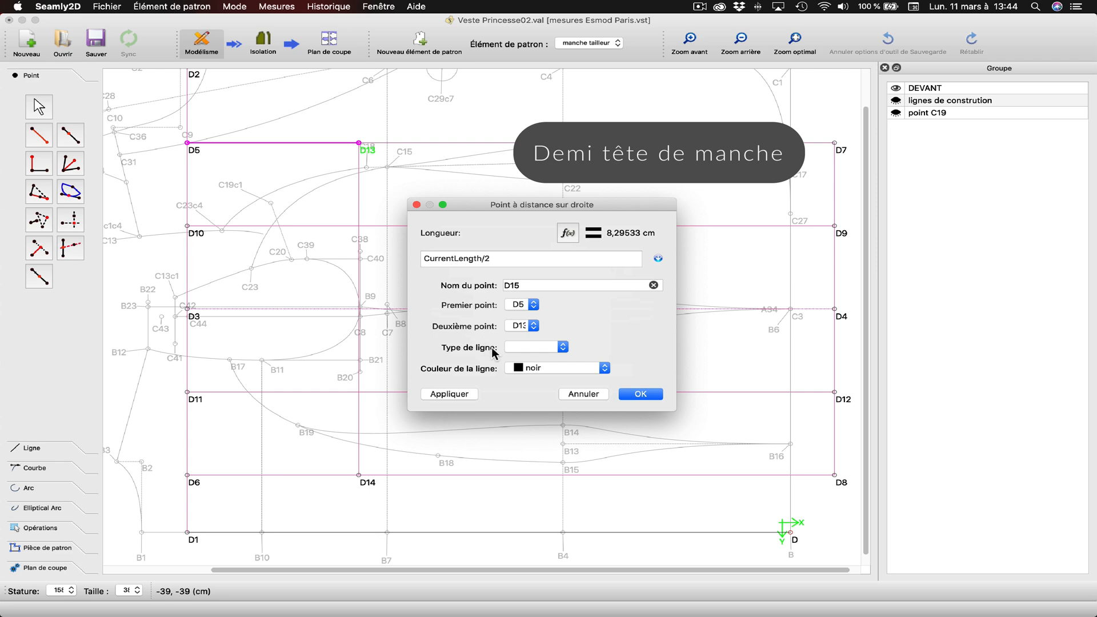
click(640, 394)
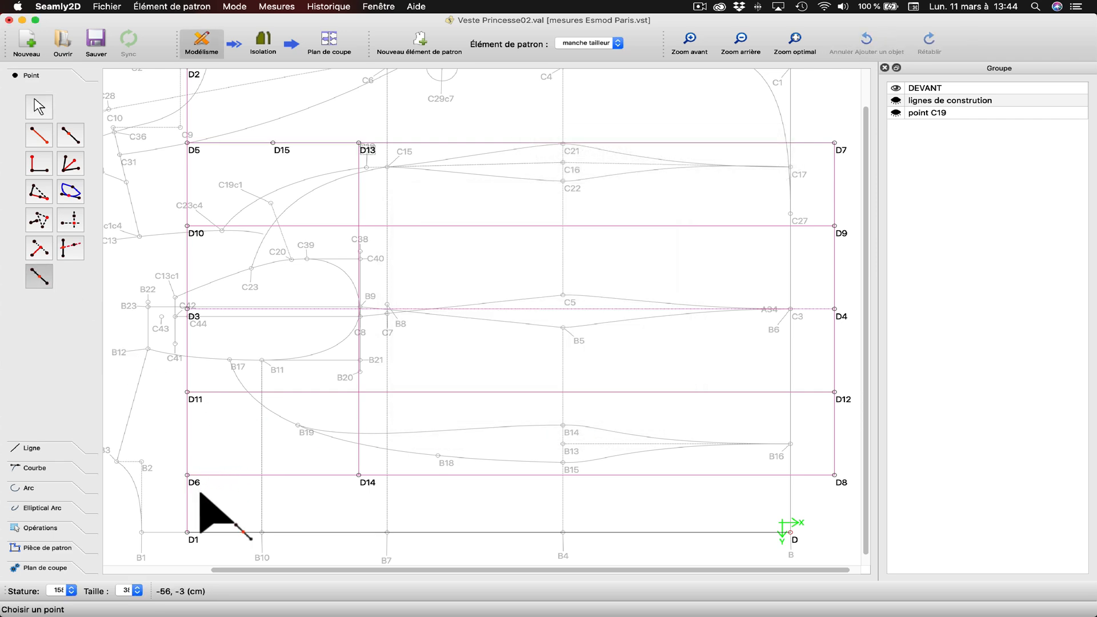
Create a midpoint between D6 and D14 using the length formula CurrentLength/2
click(188, 476)
click(360, 476)
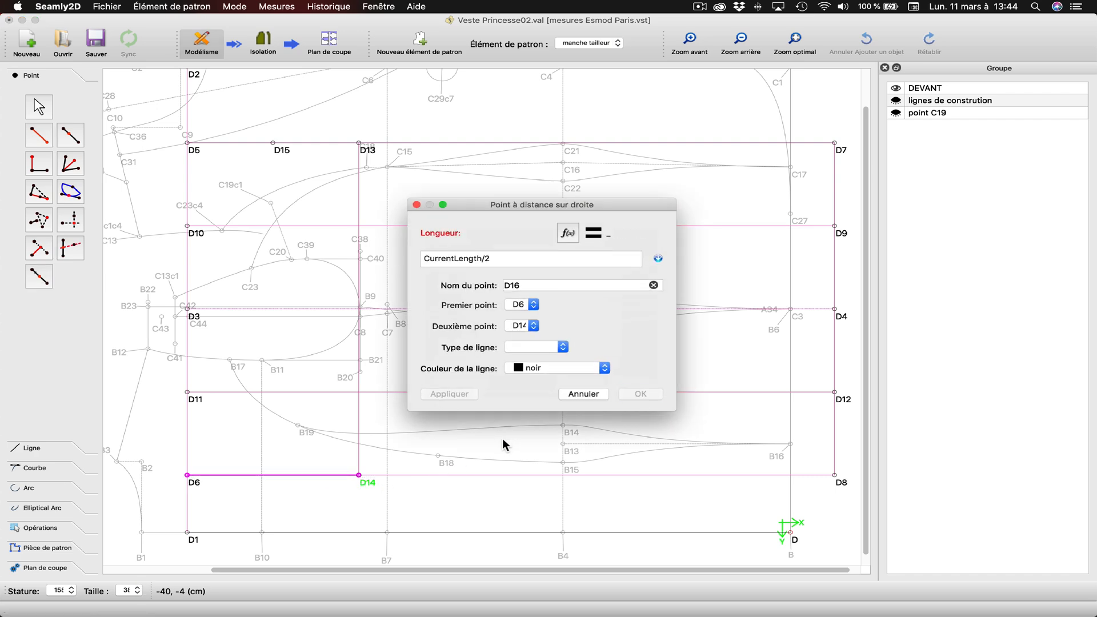
click(454, 393)
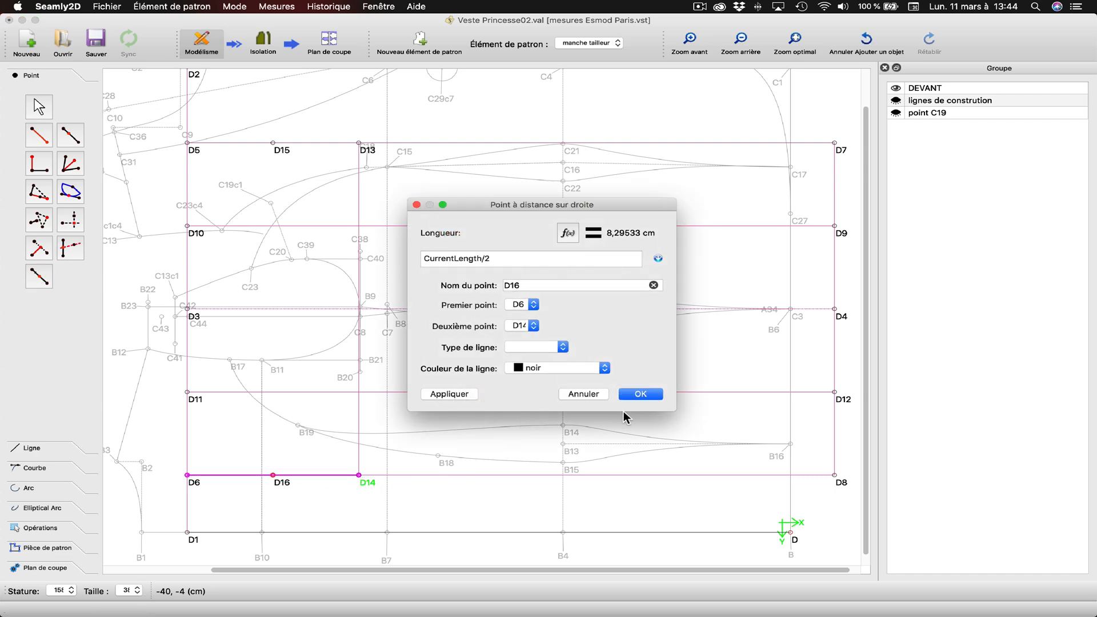
click(640, 394)
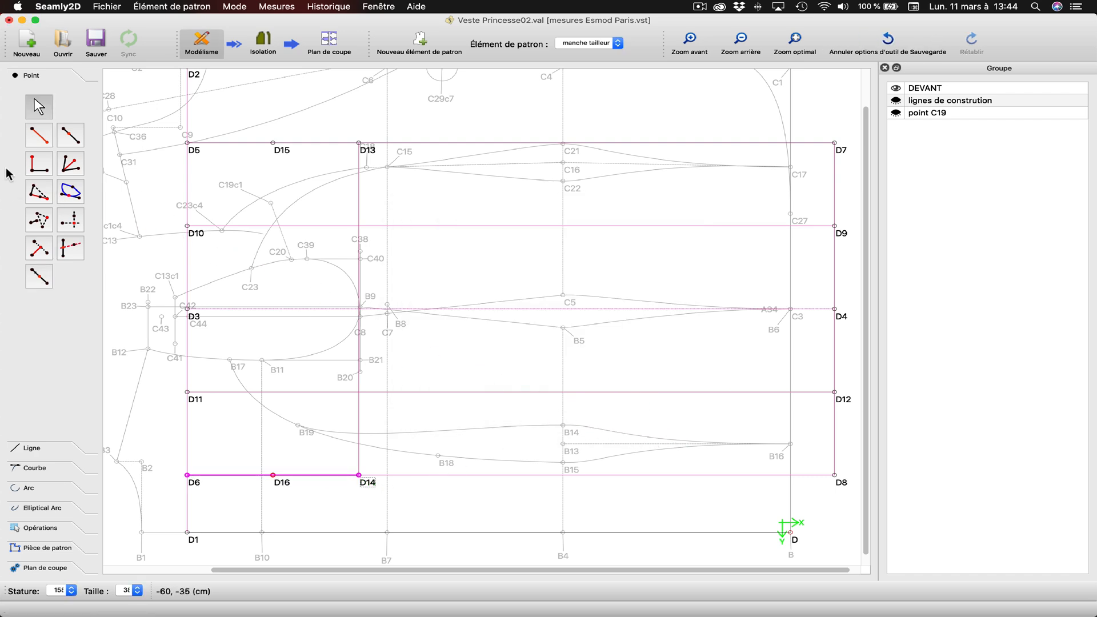
Draw the "Demi tête de manche" line from D15 to D16
click(23, 451)
click(39, 155)
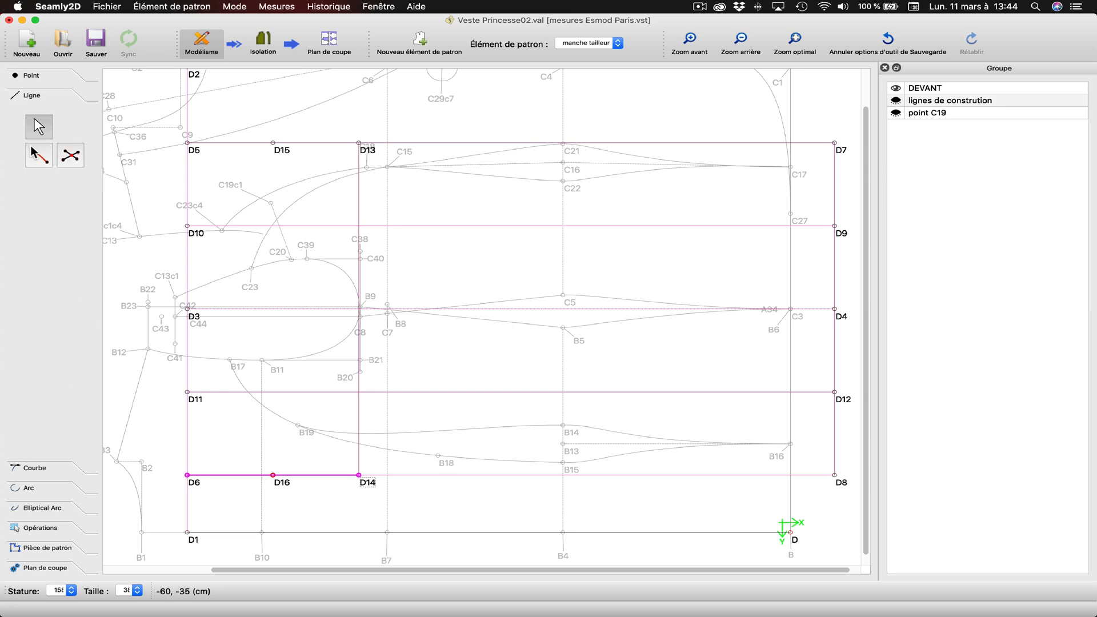
click(273, 143)
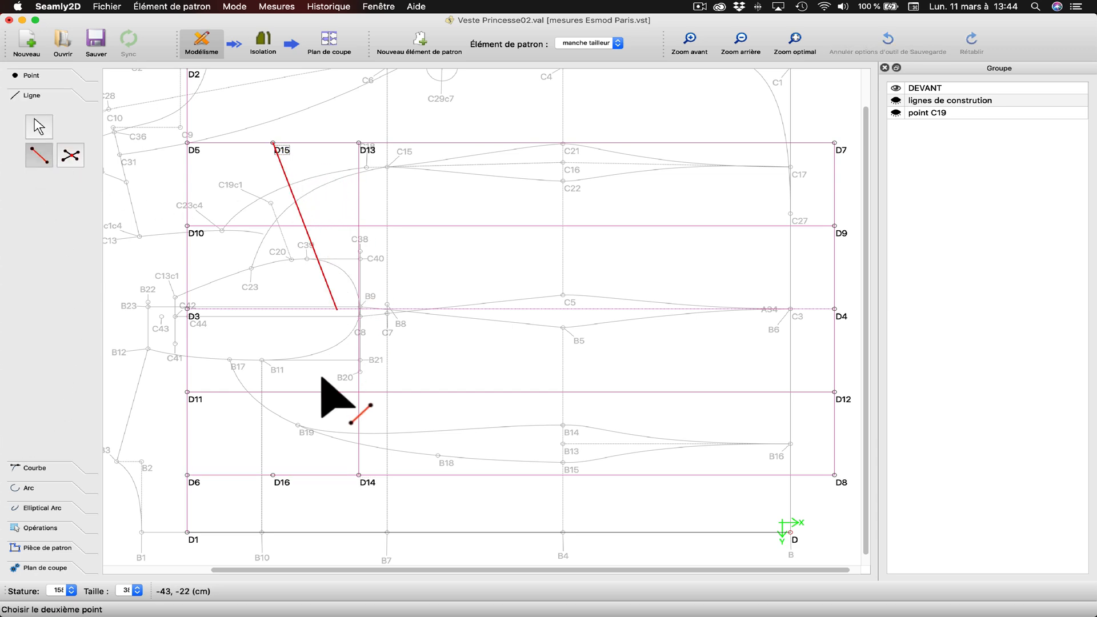
click(284, 483)
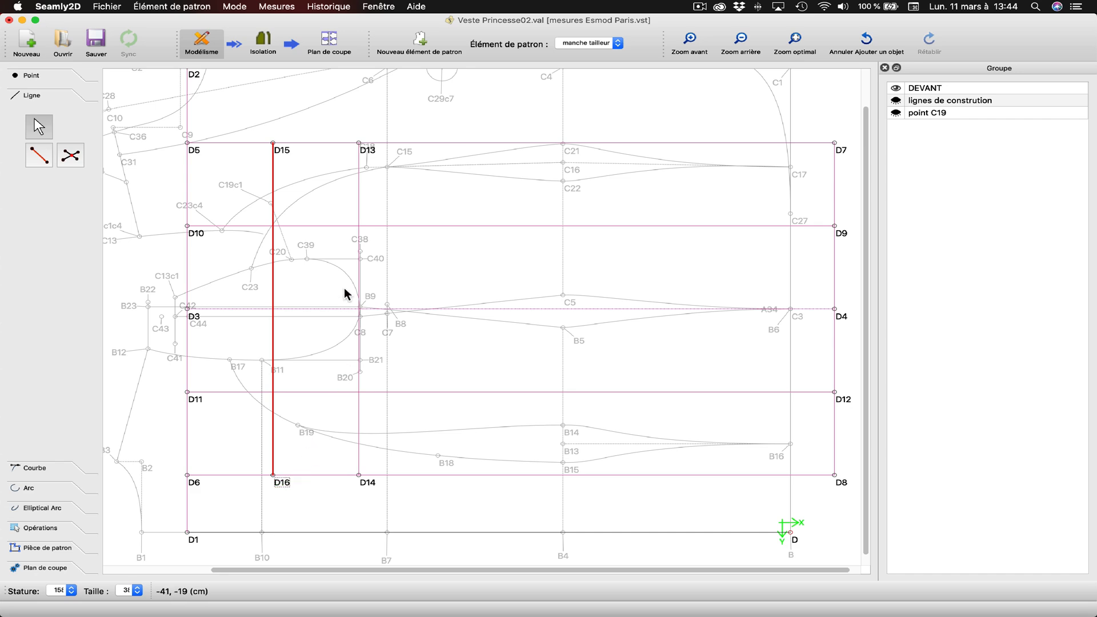
Set the colour of the line between D15 and D16 to deep pink
right_click(273, 275)
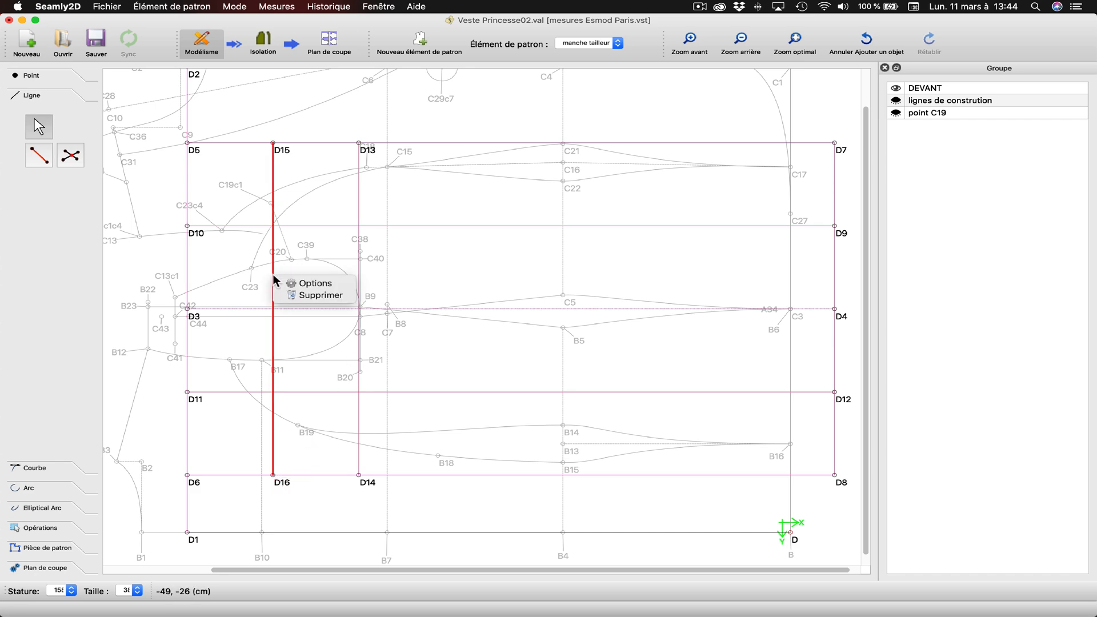
click(307, 283)
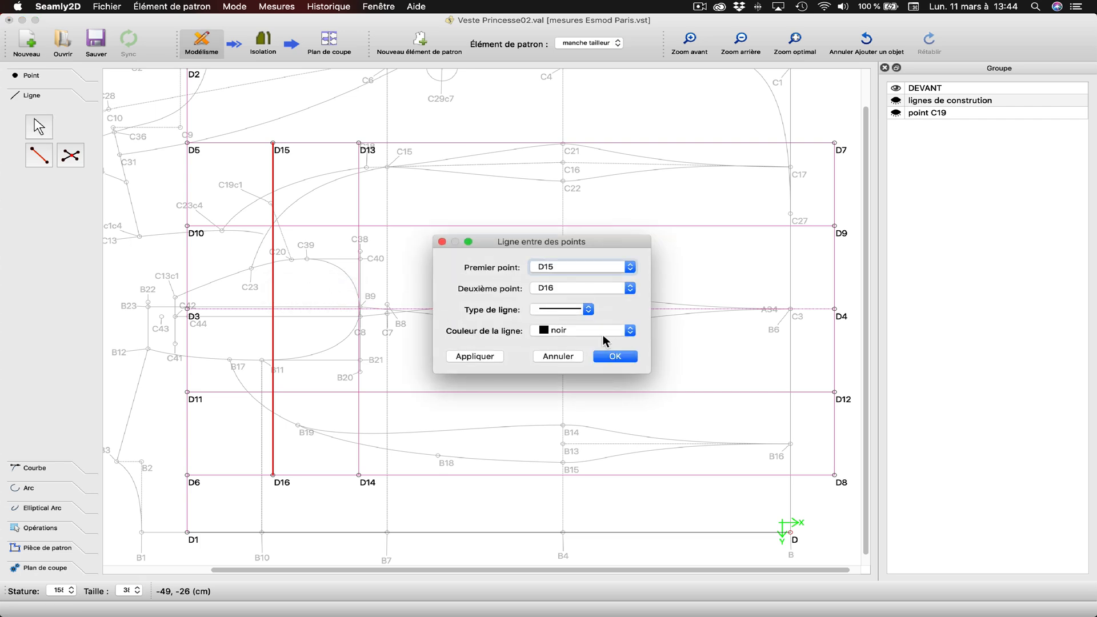
click(564, 334)
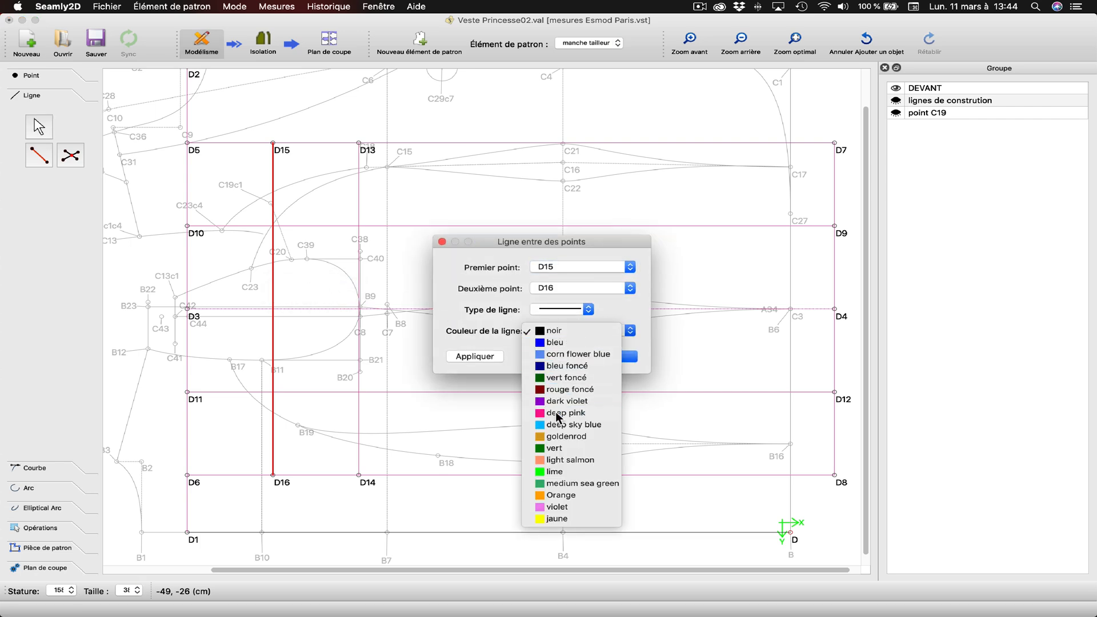
click(556, 413)
click(474, 356)
click(612, 357)
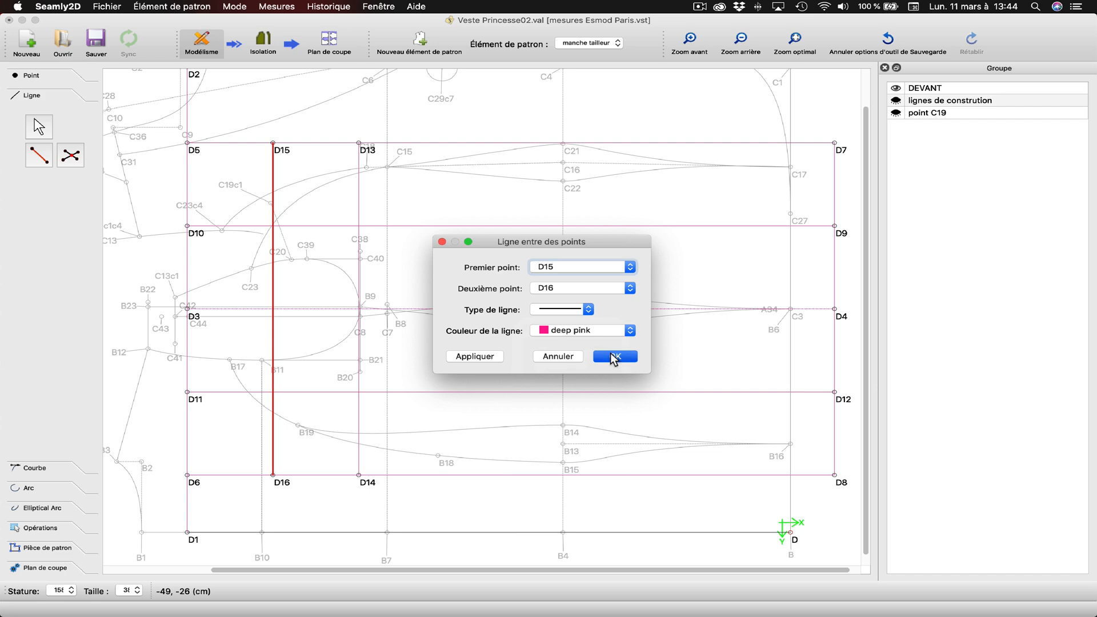
Create an intersection point between the lines D10–D9 and D15–D16
click(71, 157)
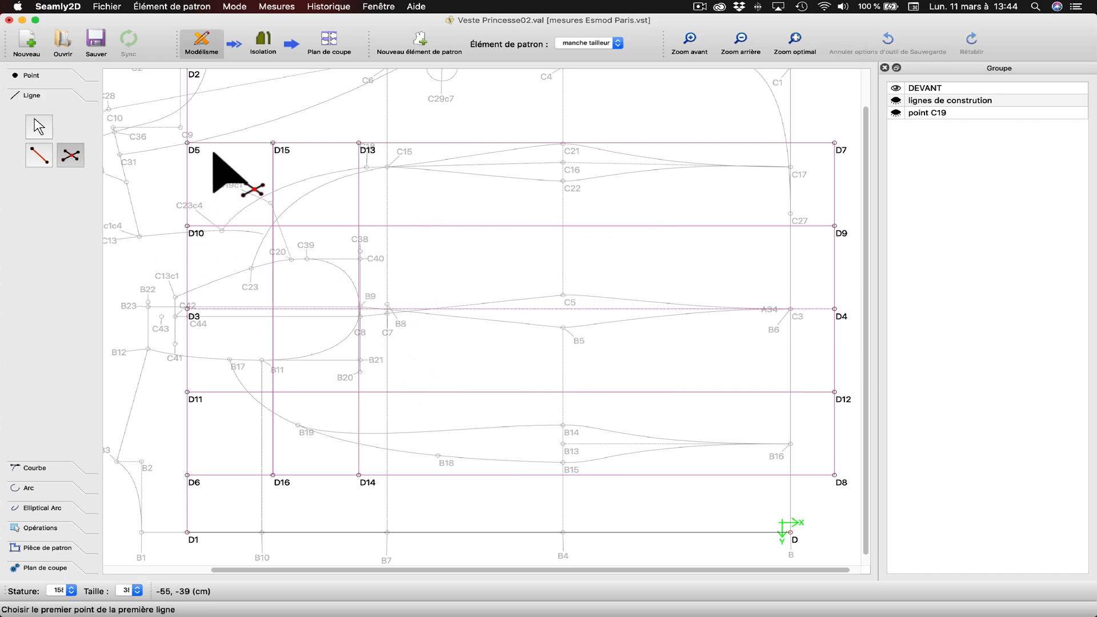
click(188, 226)
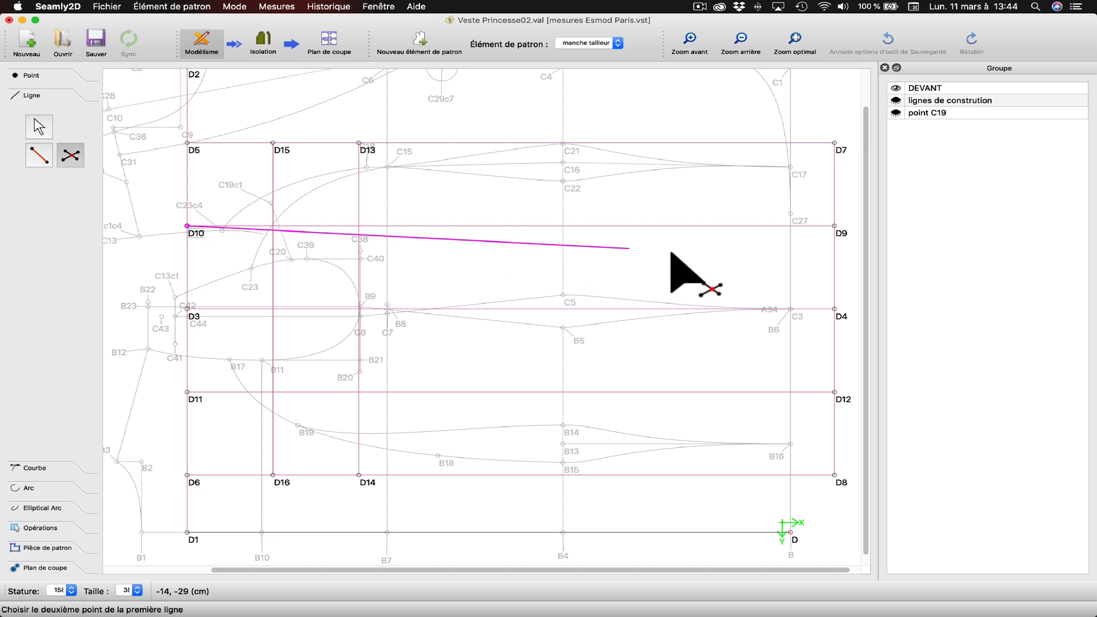
click(839, 230)
click(273, 143)
click(284, 481)
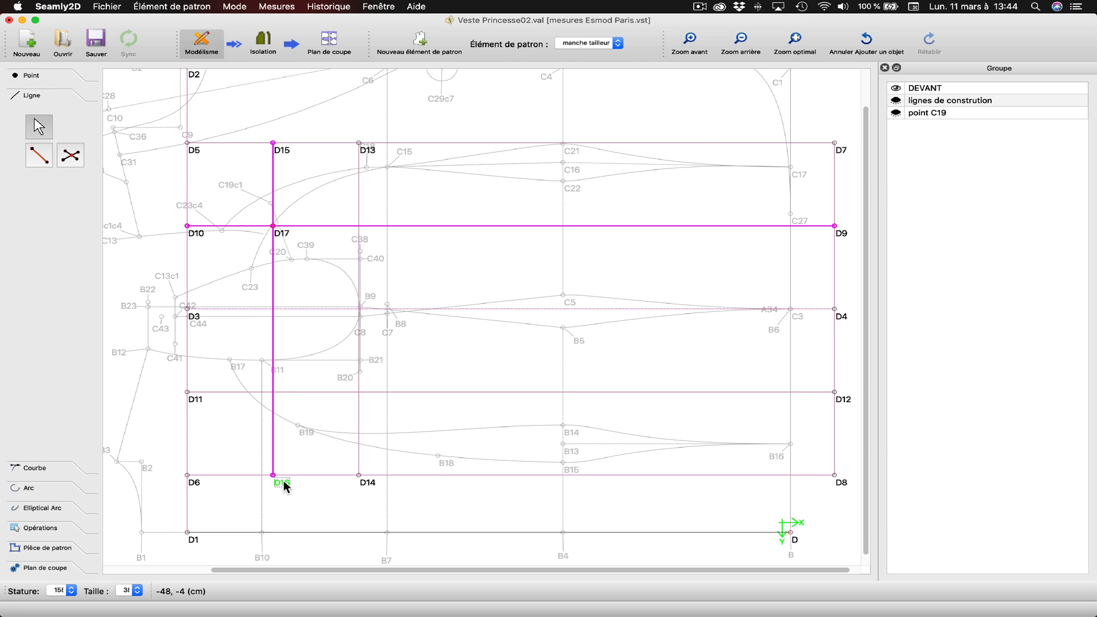
Create an intersection point between the lines D3–D4 and D17–D16
click(69, 156)
click(189, 309)
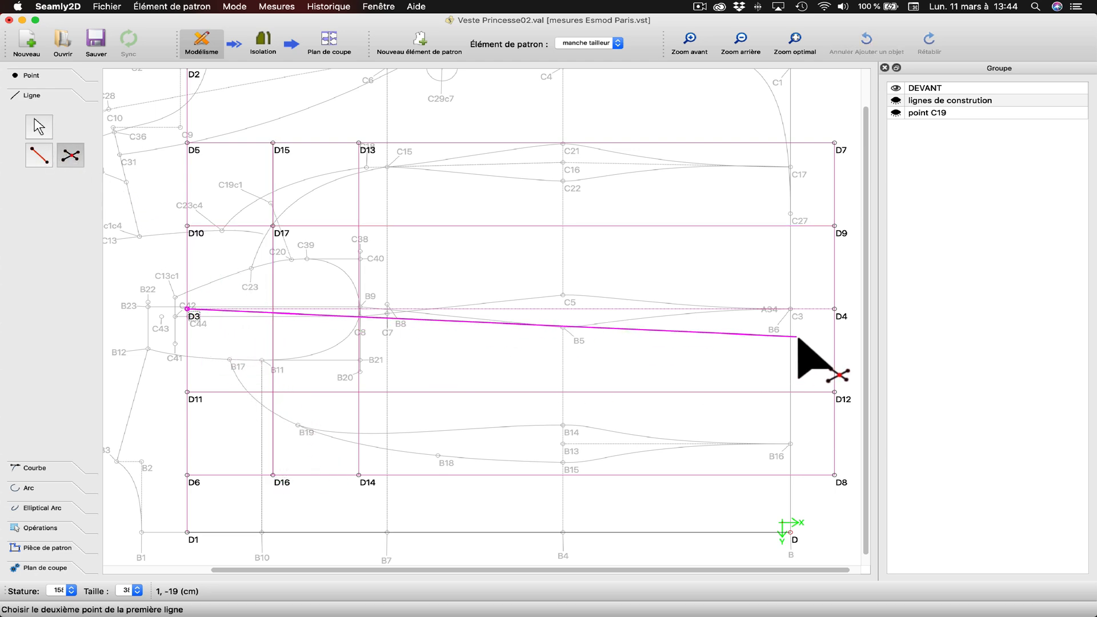
click(835, 309)
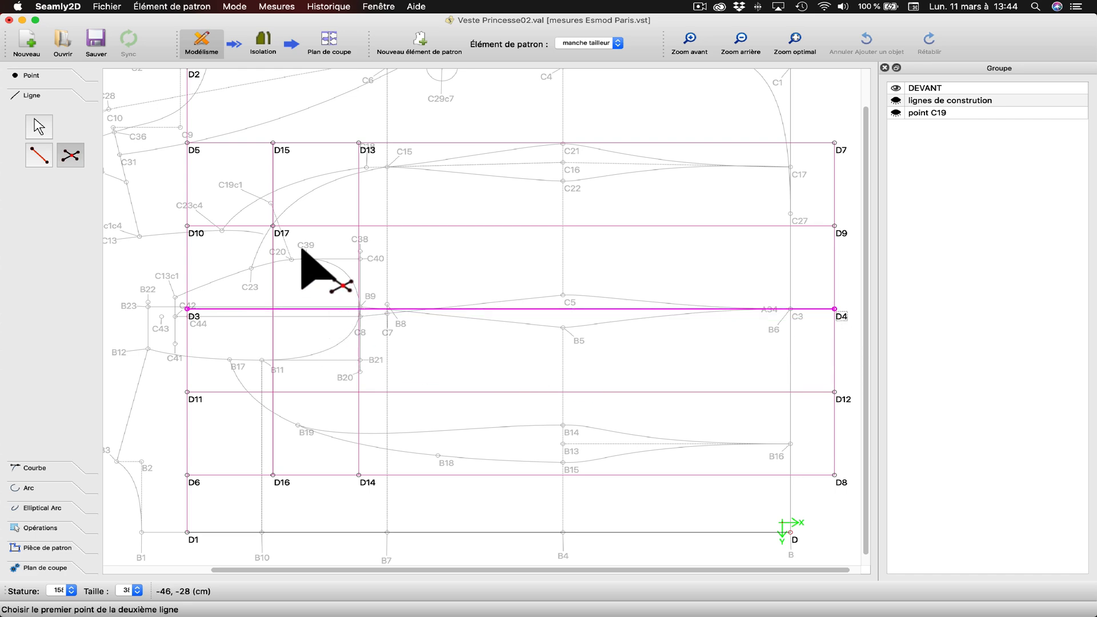
click(273, 226)
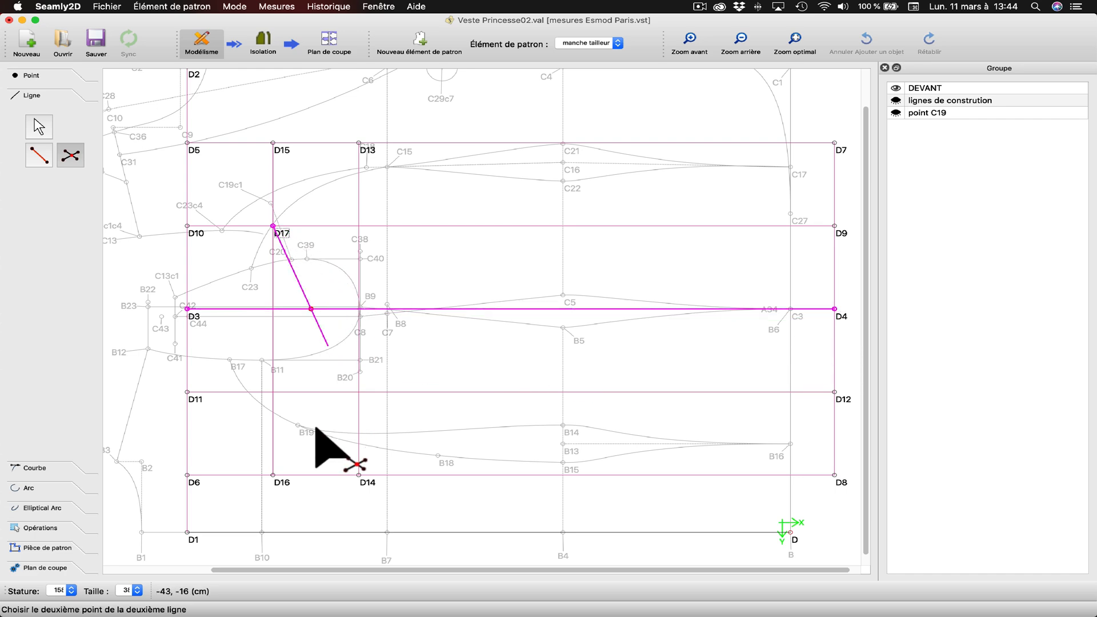
click(282, 485)
Start a line intersection point with D11–D12 as its first line
click(70, 155)
click(191, 395)
click(845, 399)
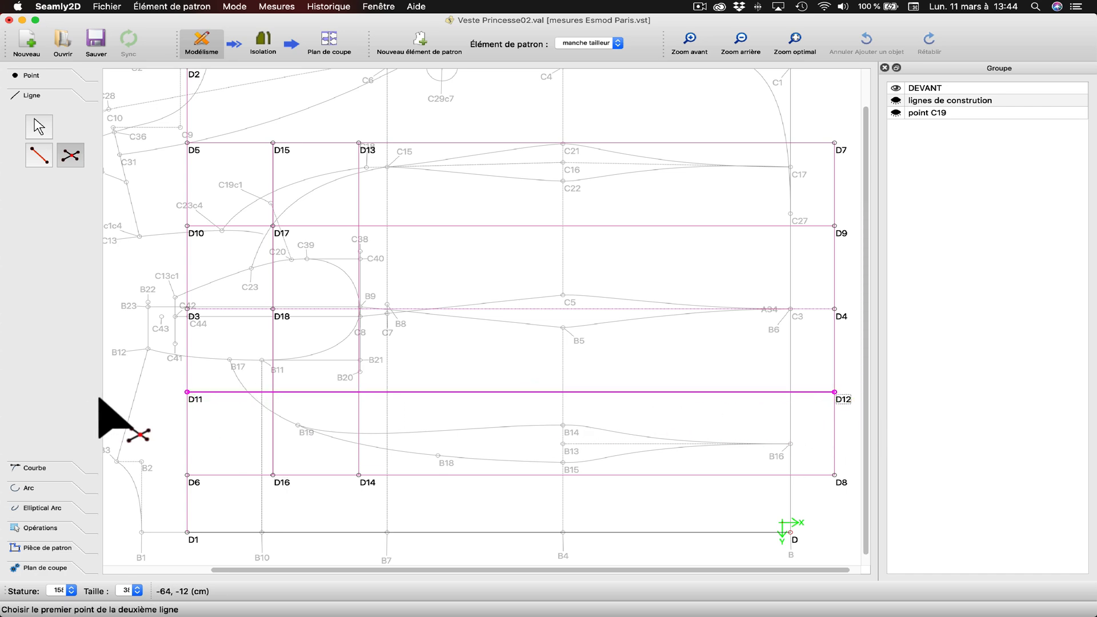
Complete the line-intersection point where D11–D12 crosses the line between D18 and D16
click(276, 312)
click(281, 483)
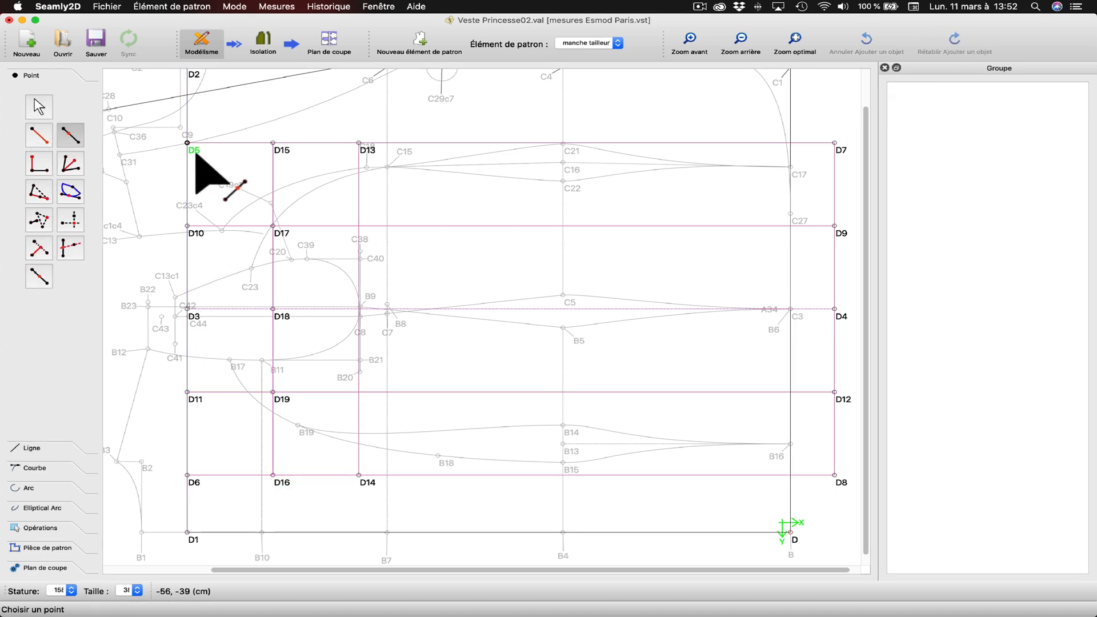
click(188, 143)
click(835, 143)
click(564, 234)
click(559, 285)
text(HC)
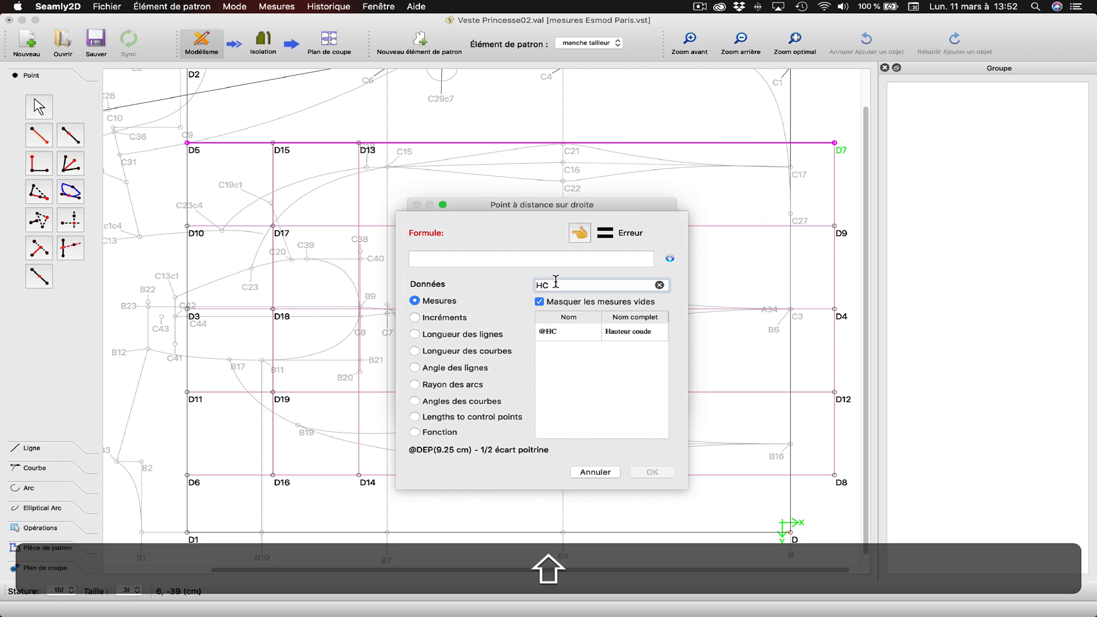
double_click(616, 335)
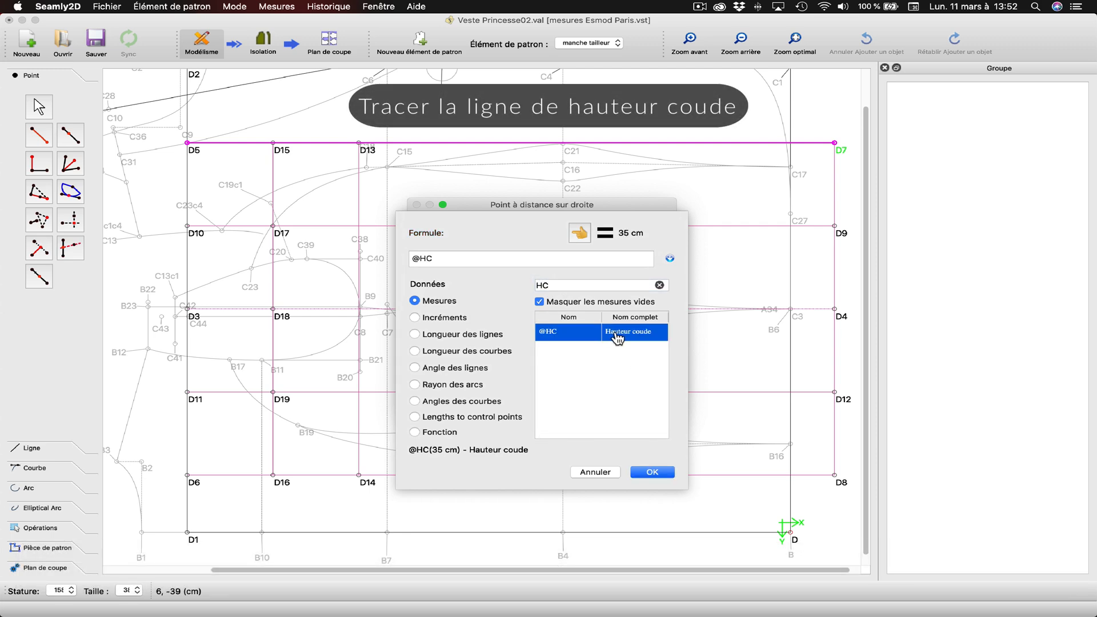
click(464, 259)
text(+1,3)
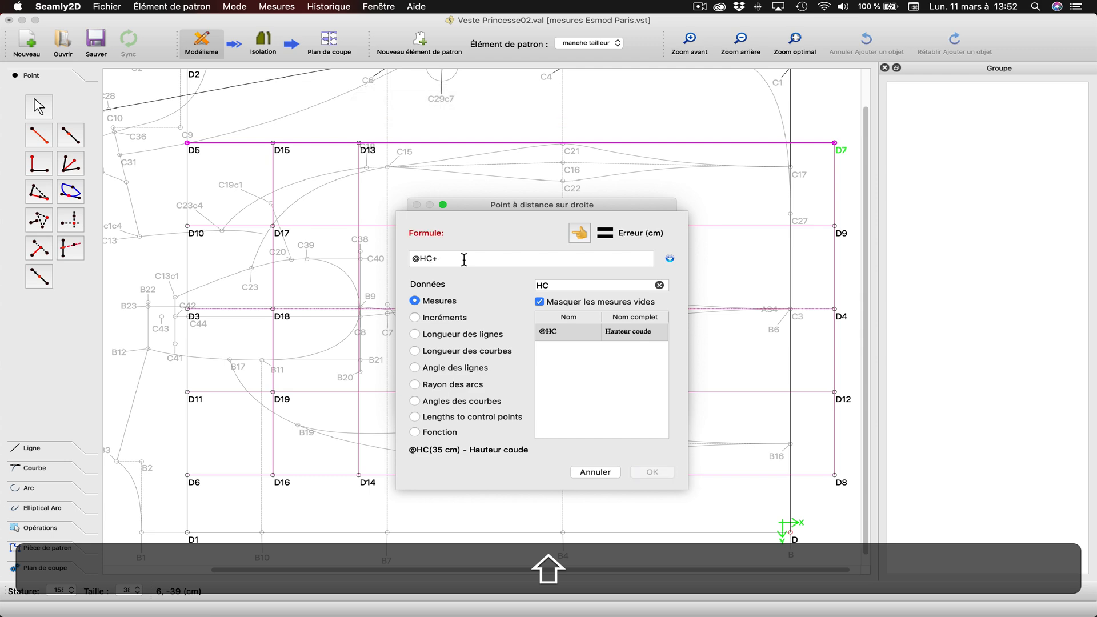
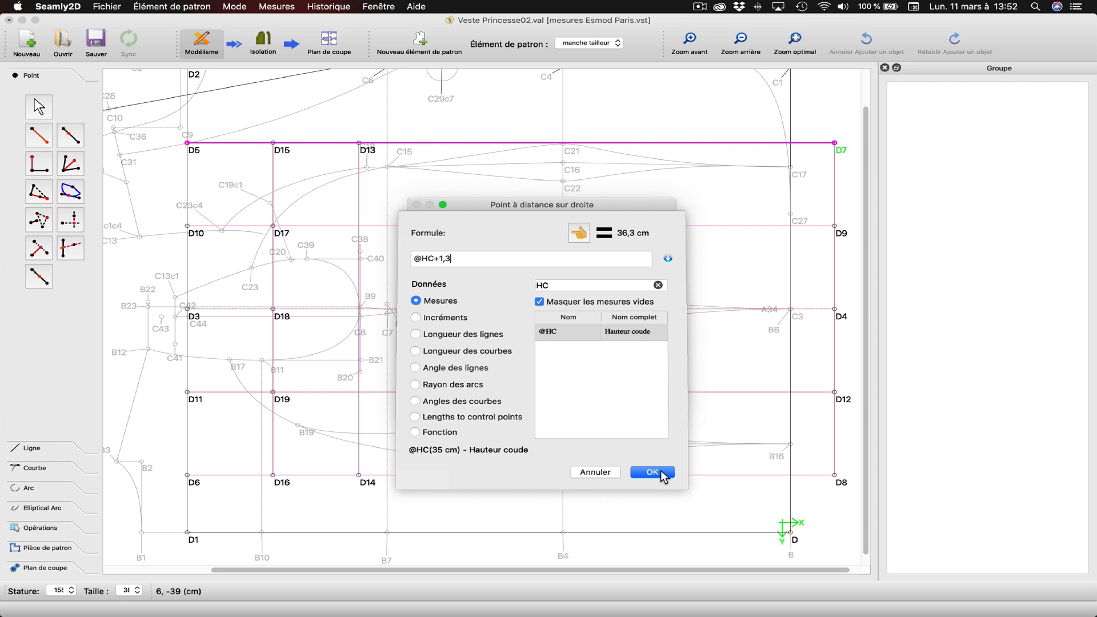
click(662, 473)
click(450, 394)
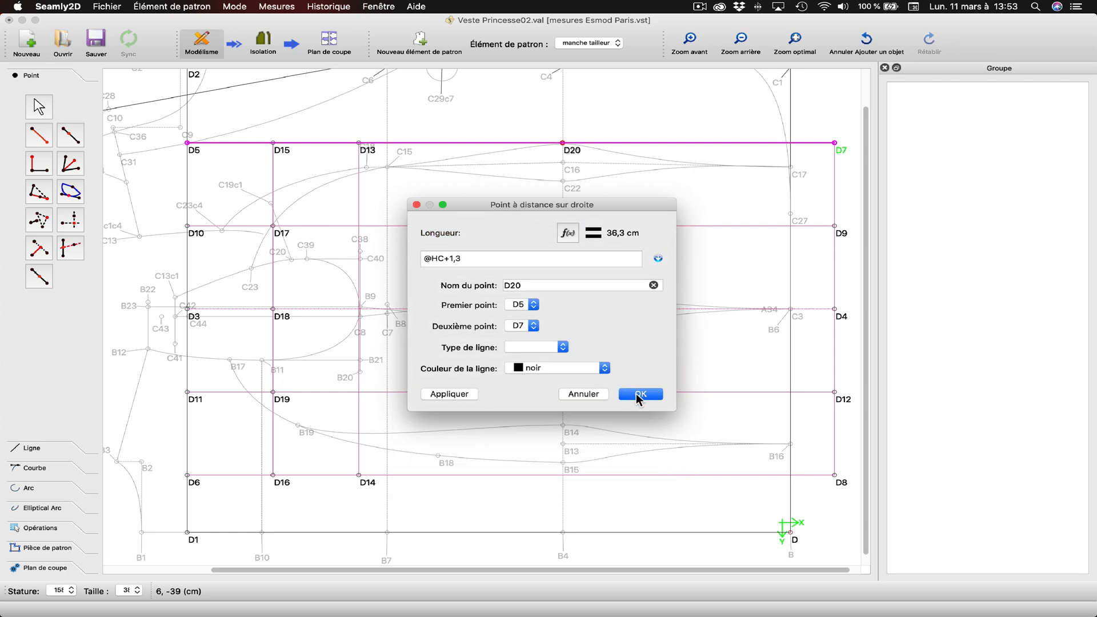
click(638, 395)
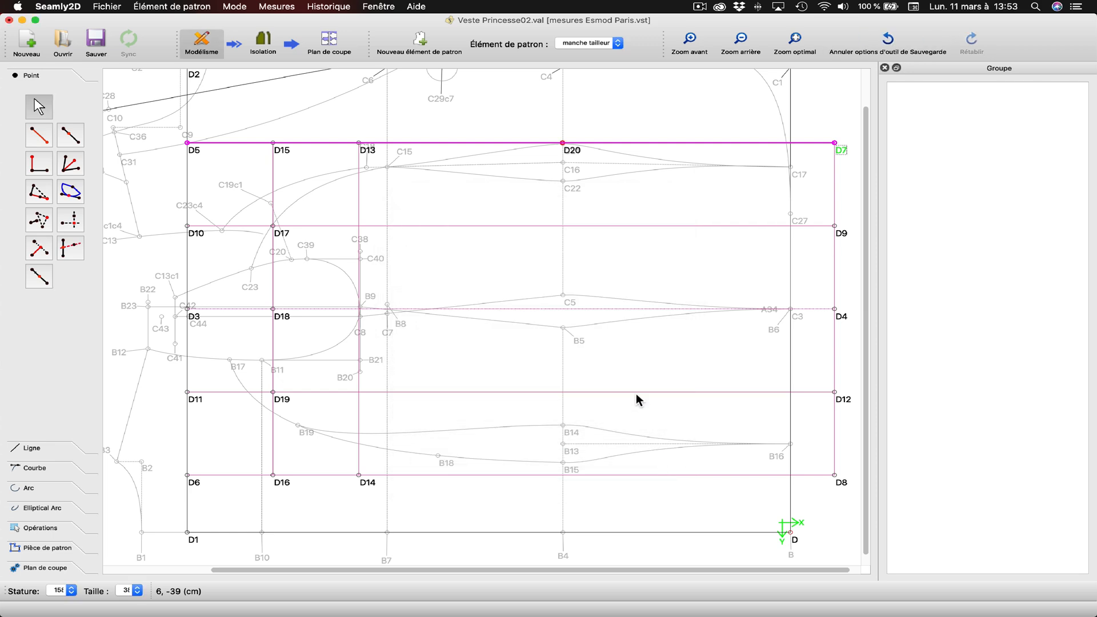
click(71, 135)
click(187, 474)
click(833, 474)
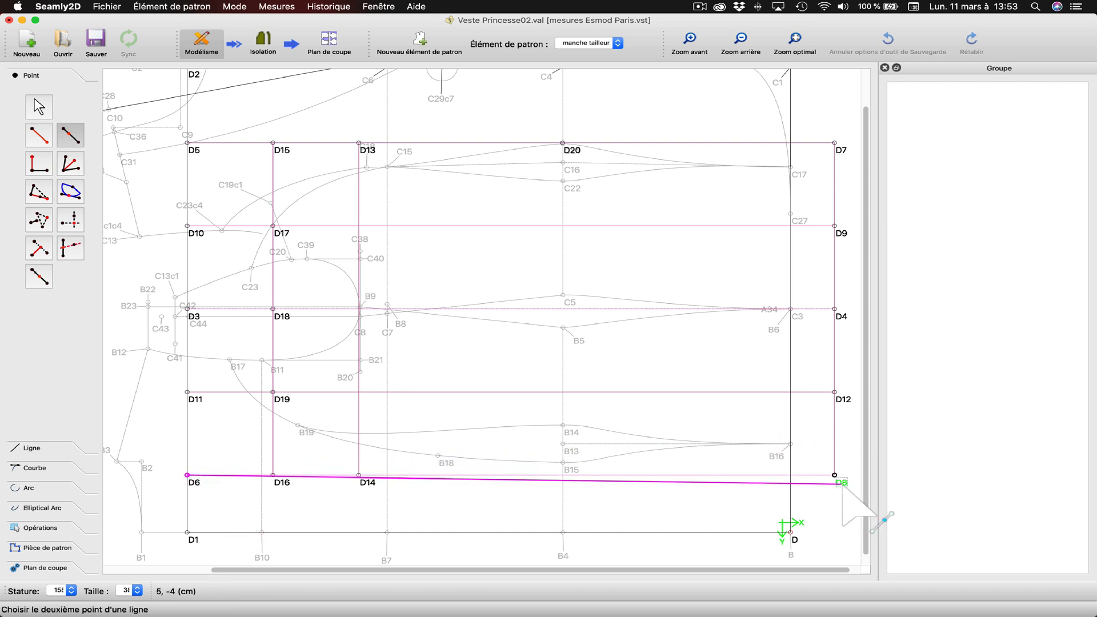
click(569, 234)
click(548, 284)
text(HC)
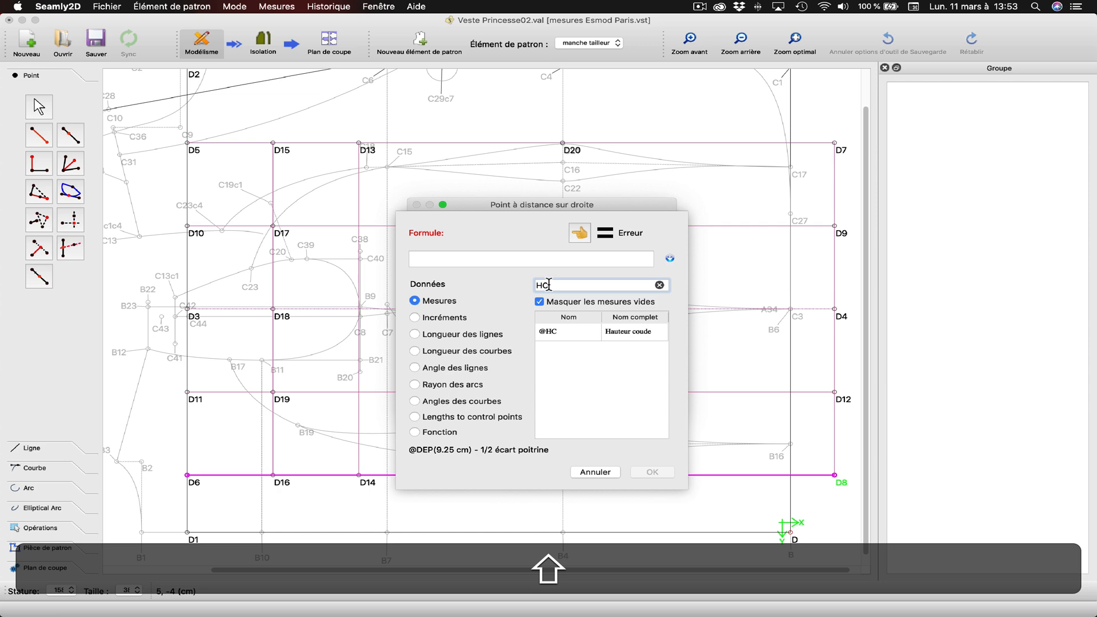
double_click(611, 333)
click(479, 259)
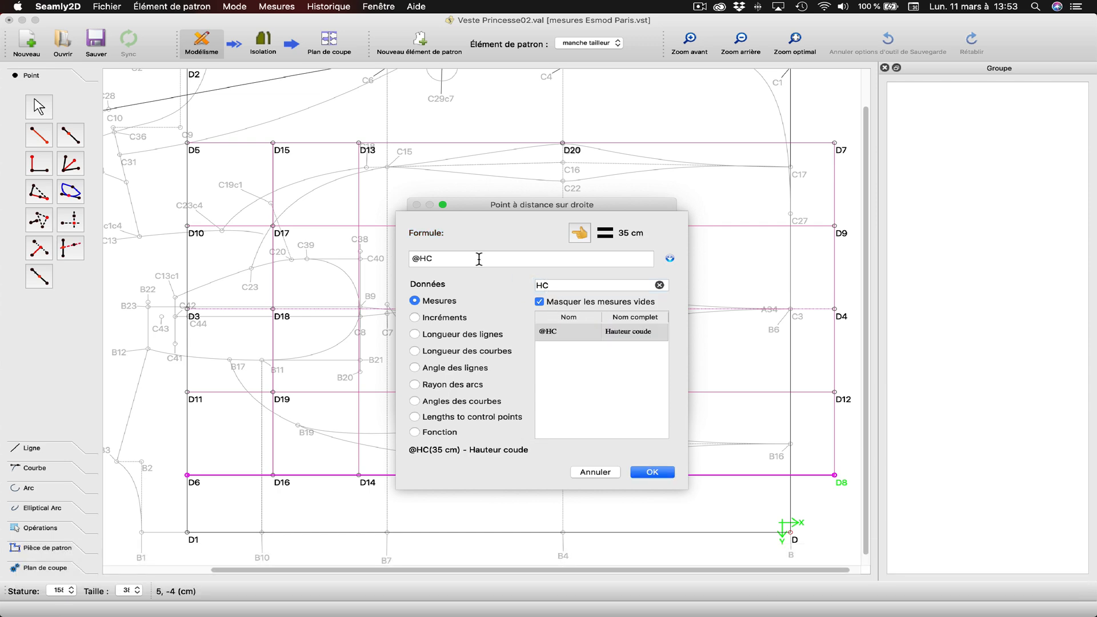
text(+1,3)
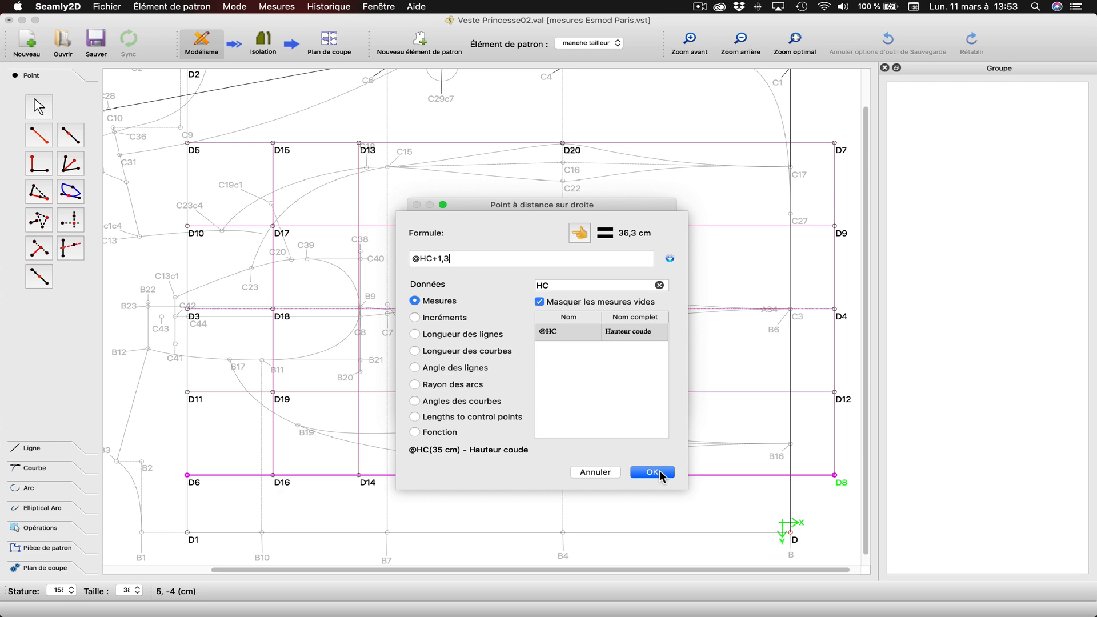
click(659, 471)
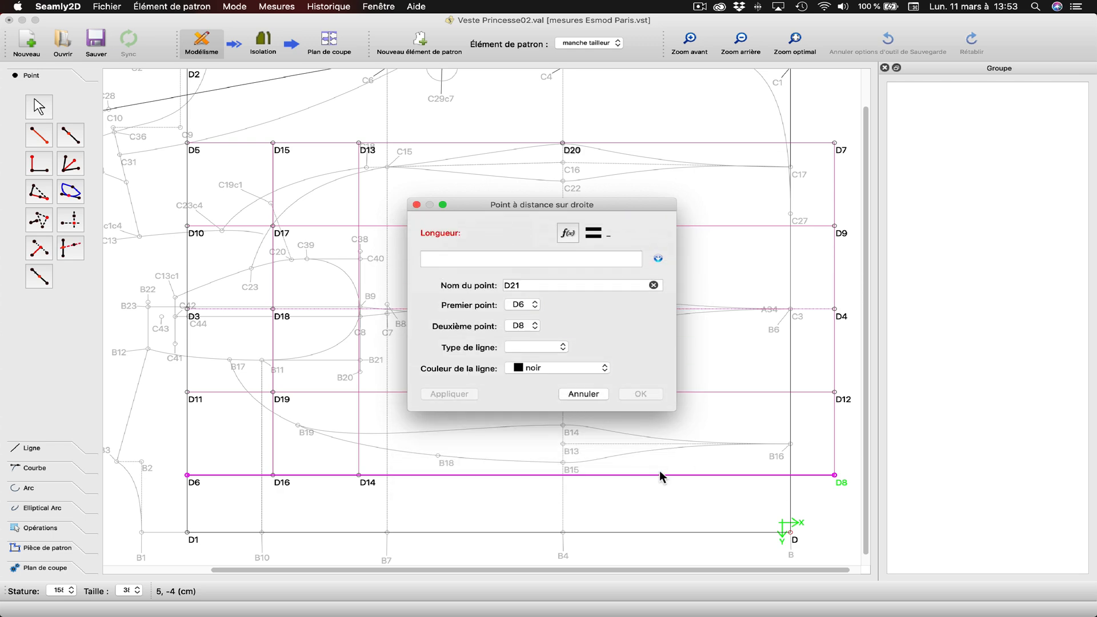
click(457, 393)
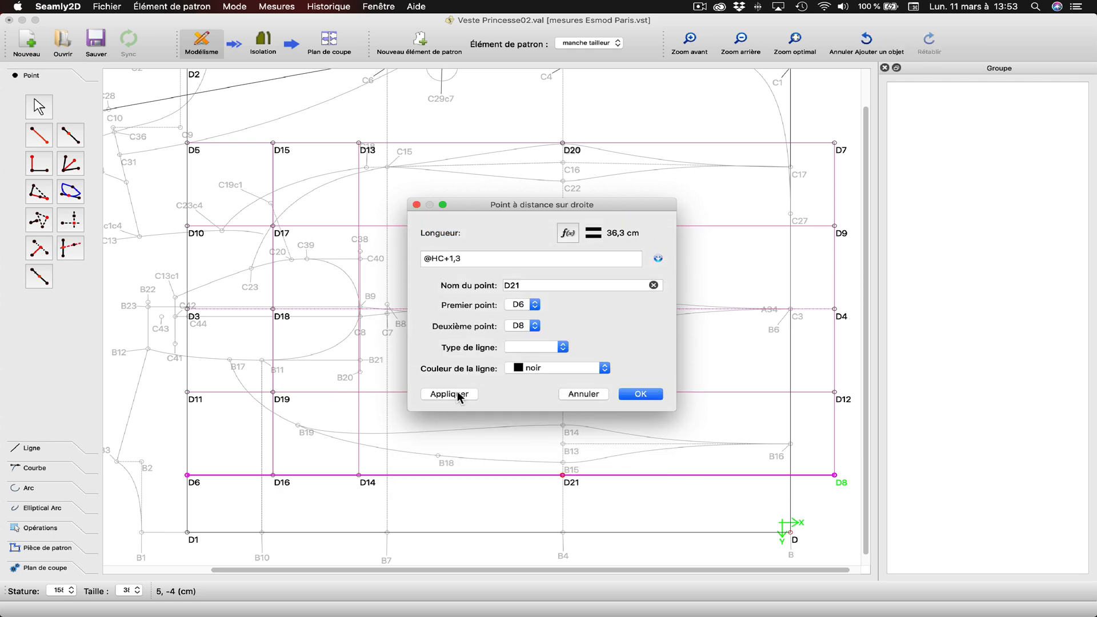
click(644, 394)
Draw the elbow line between points D21 and D20
click(31, 448)
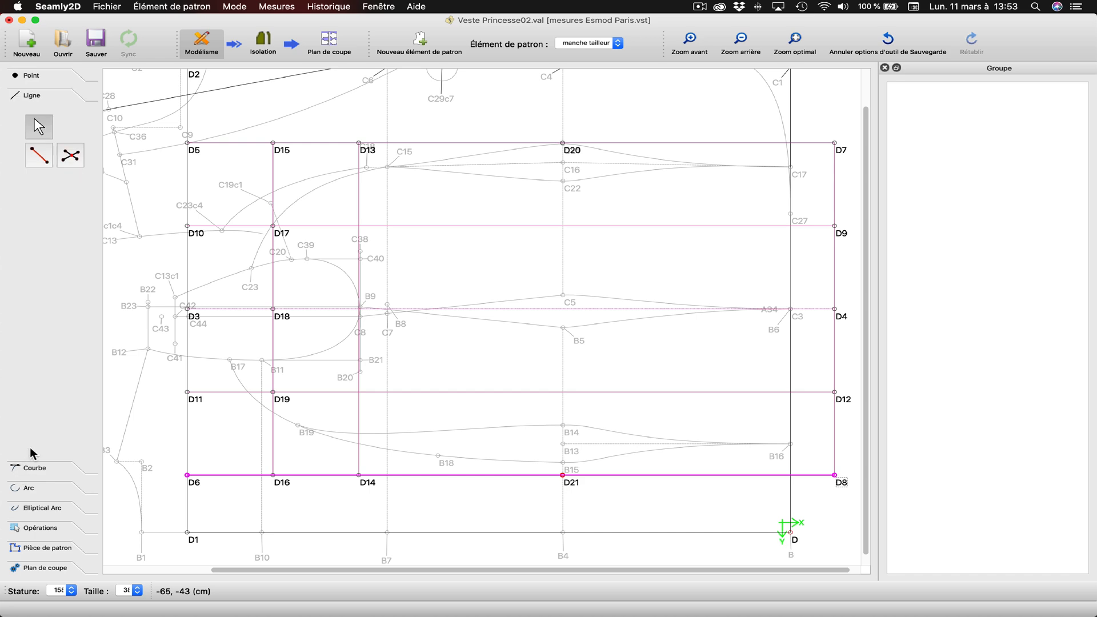
click(38, 153)
click(563, 475)
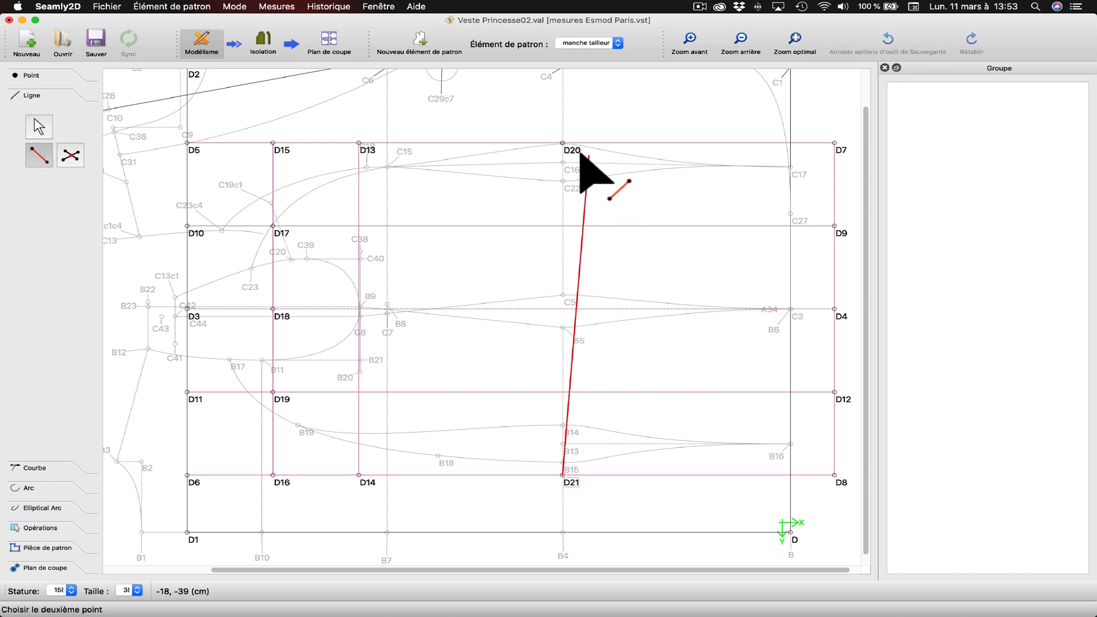
click(562, 143)
click(571, 290)
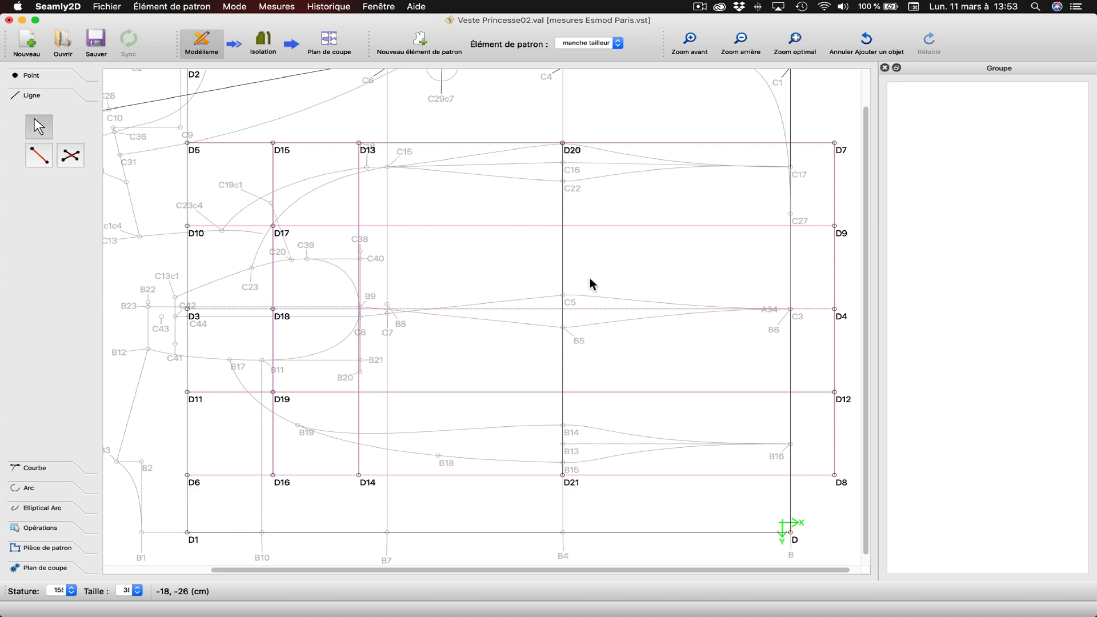
Recolour line D21–D20 from its options to the pink of the other construction lines
right_click(561, 334)
click(581, 339)
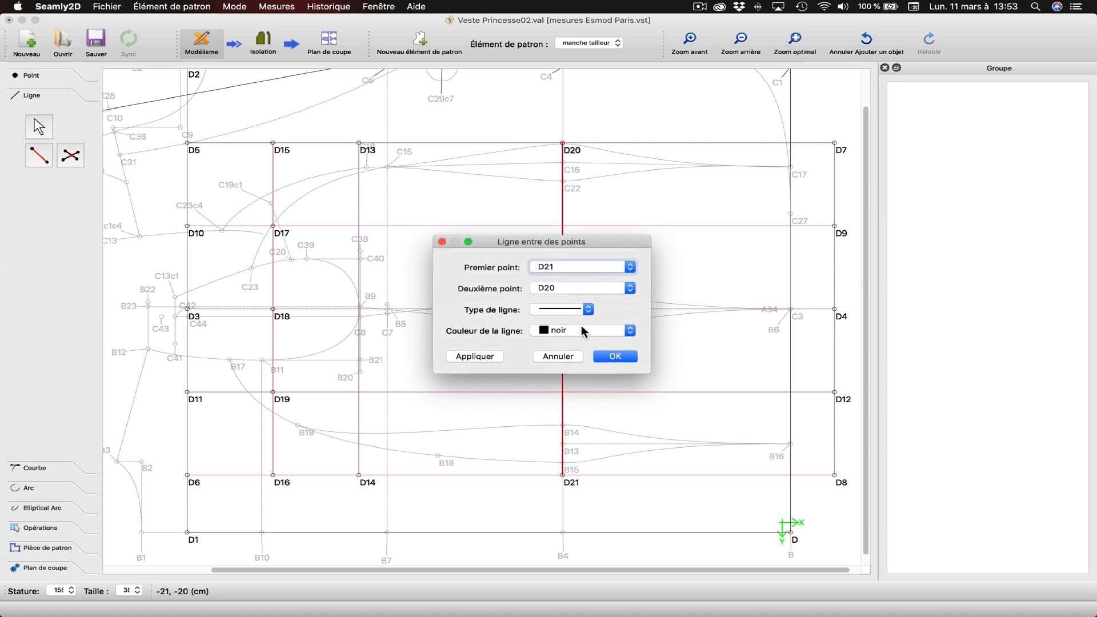
click(547, 330)
click(569, 412)
click(480, 358)
click(618, 356)
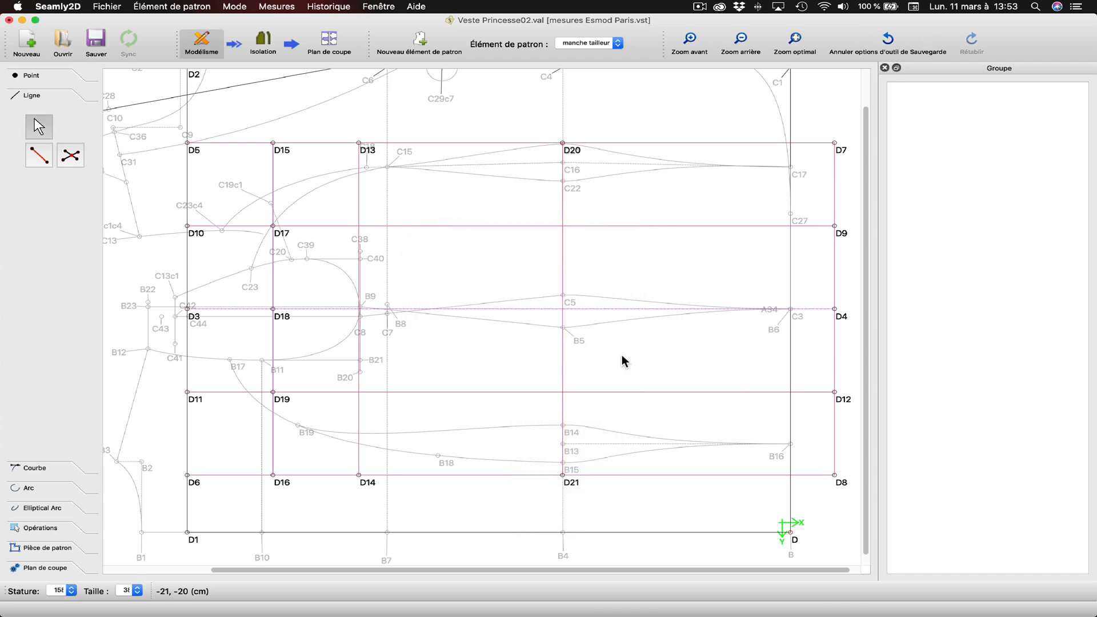
Create the intersection point of the elbow line D20–D21 and line D18–D4
click(76, 155)
click(578, 148)
click(574, 481)
click(281, 314)
click(844, 320)
Create the intersection point of line D17–D9 and line D20–D22
click(69, 157)
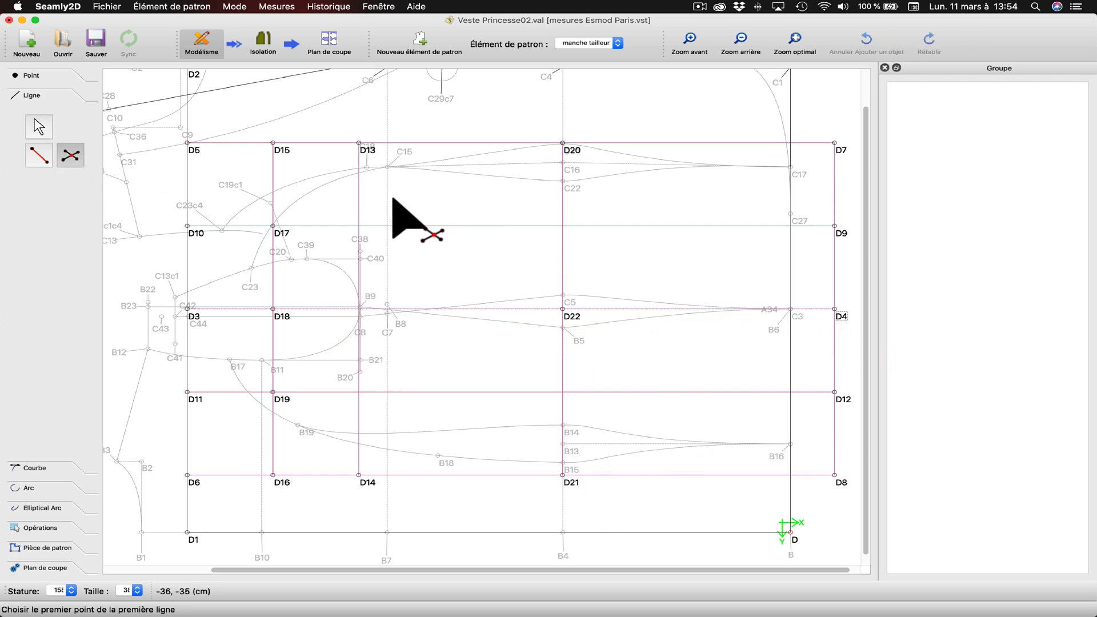
click(282, 233)
click(837, 239)
click(571, 146)
click(571, 316)
Create the intersection point of line D14–D13 and line D18–D22
click(69, 158)
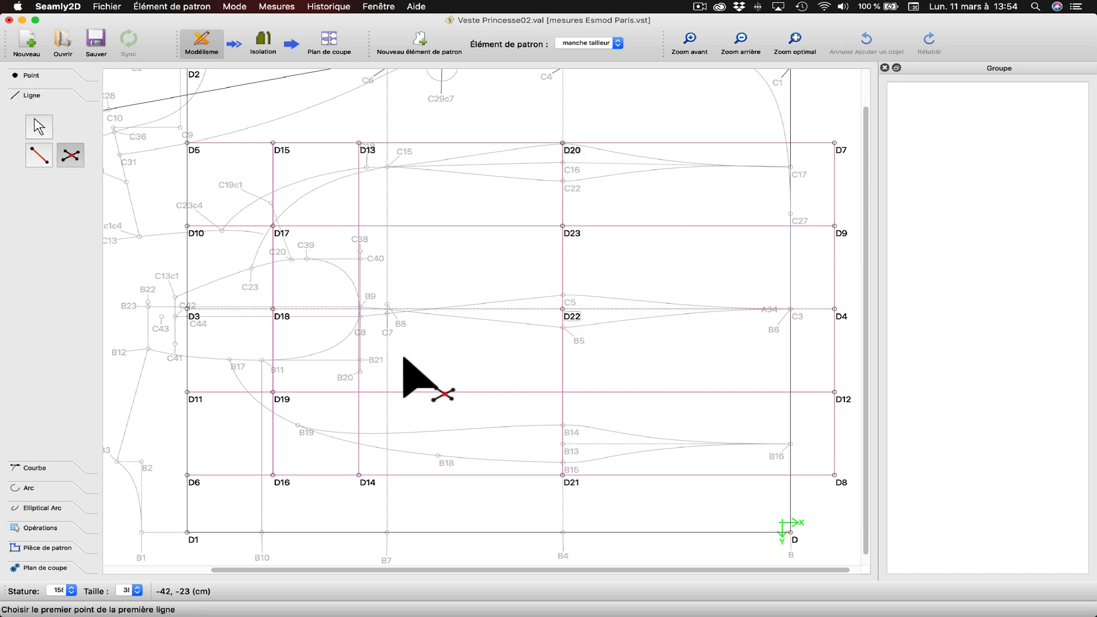
click(367, 482)
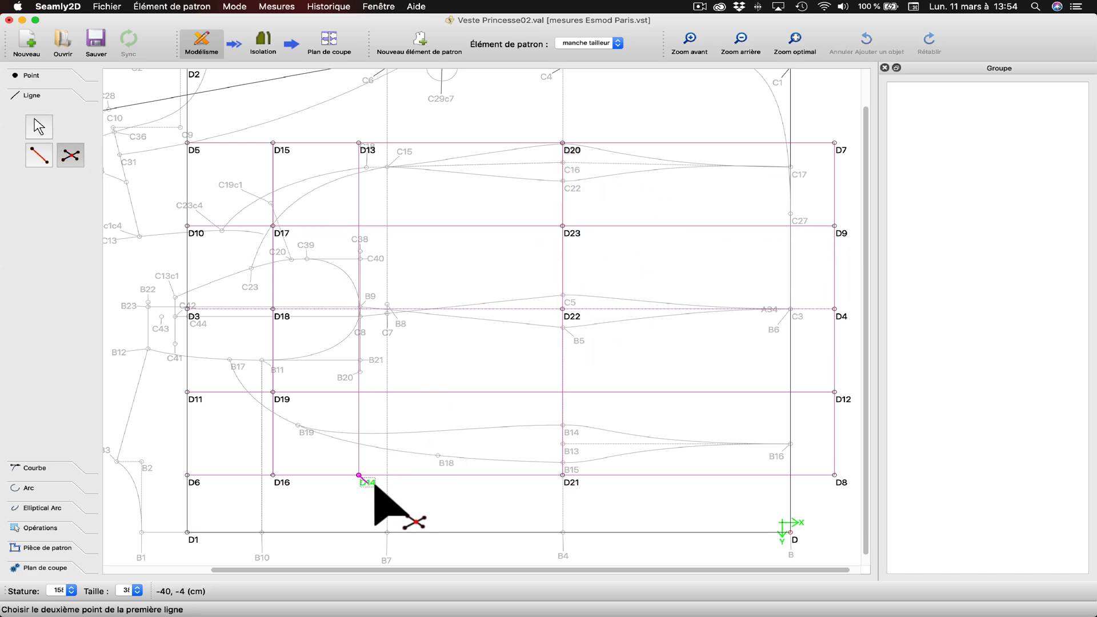
click(844, 481)
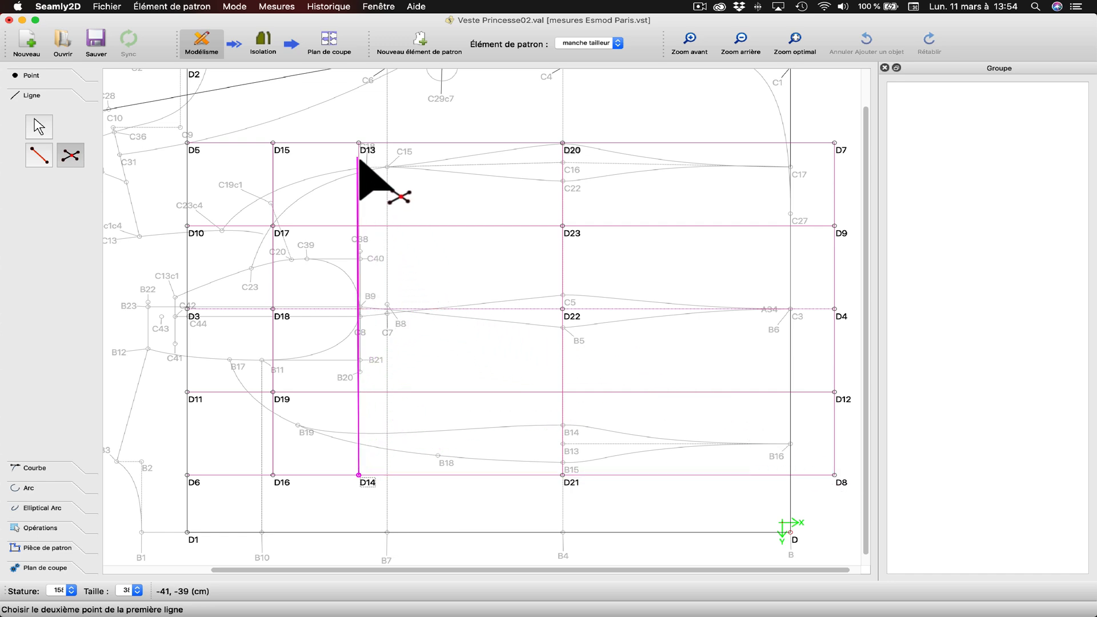
click(273, 309)
click(563, 309)
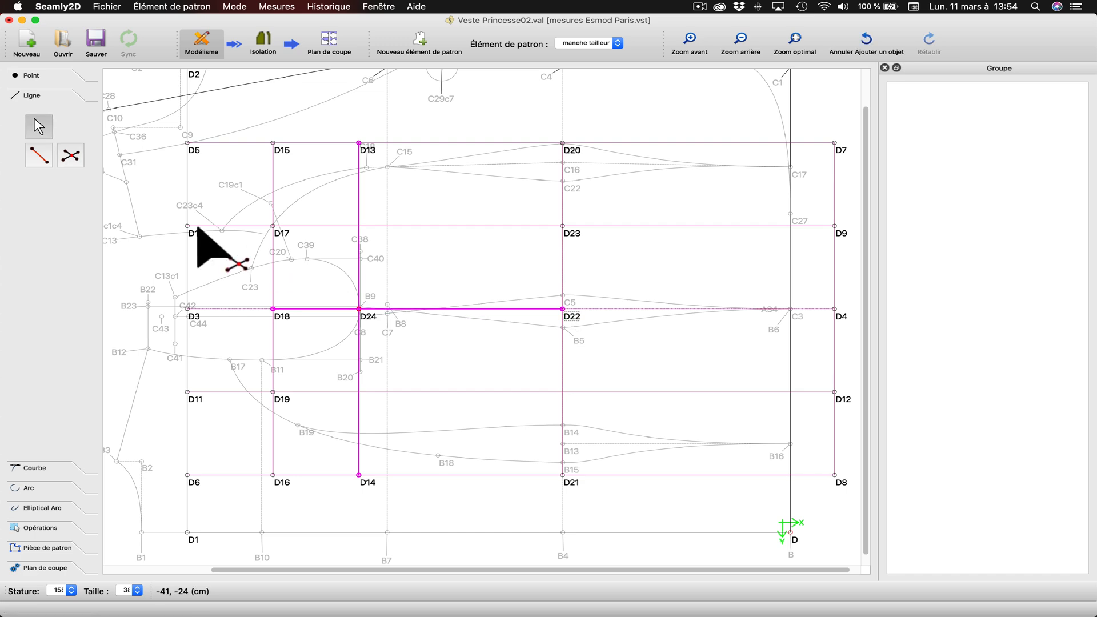
Create the intersection point of line D19–D12 and line D22–D21
click(64, 160)
click(273, 393)
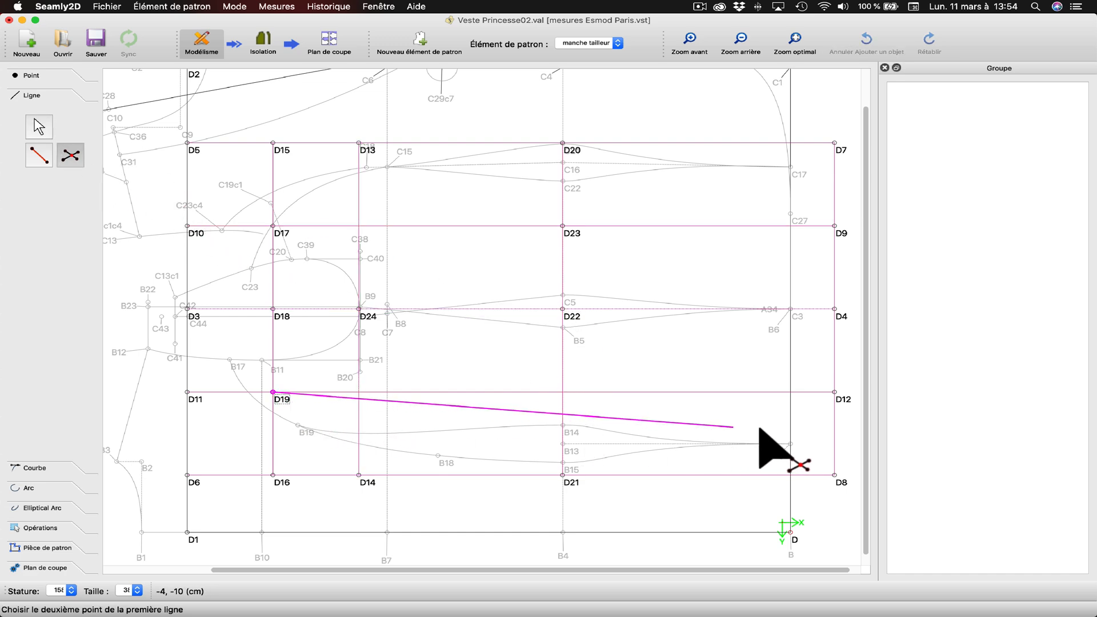
click(843, 399)
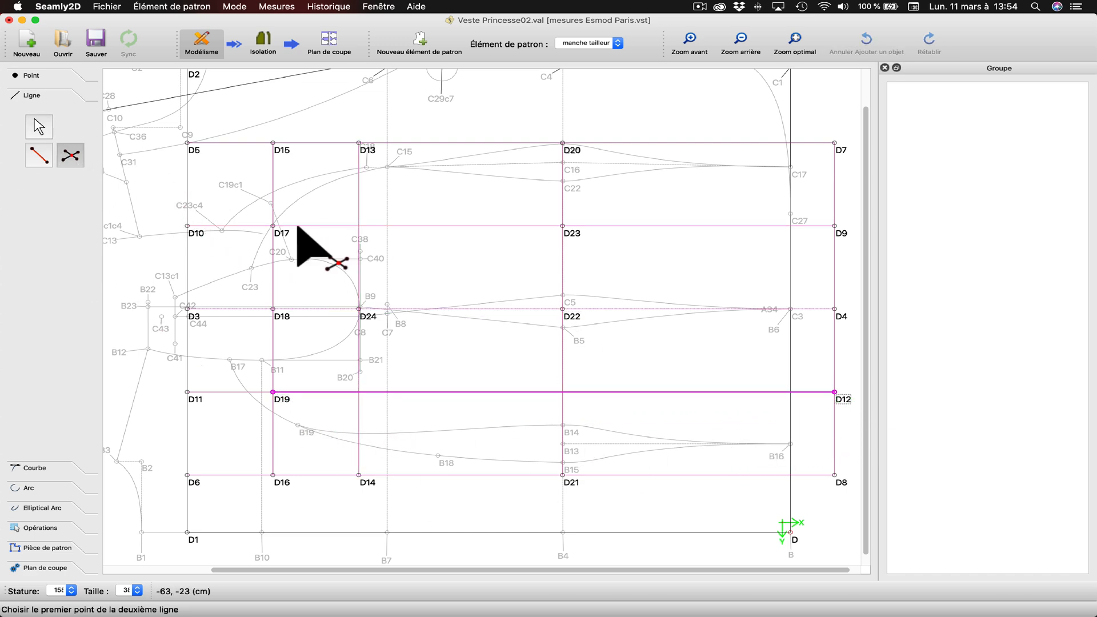
click(563, 309)
click(571, 482)
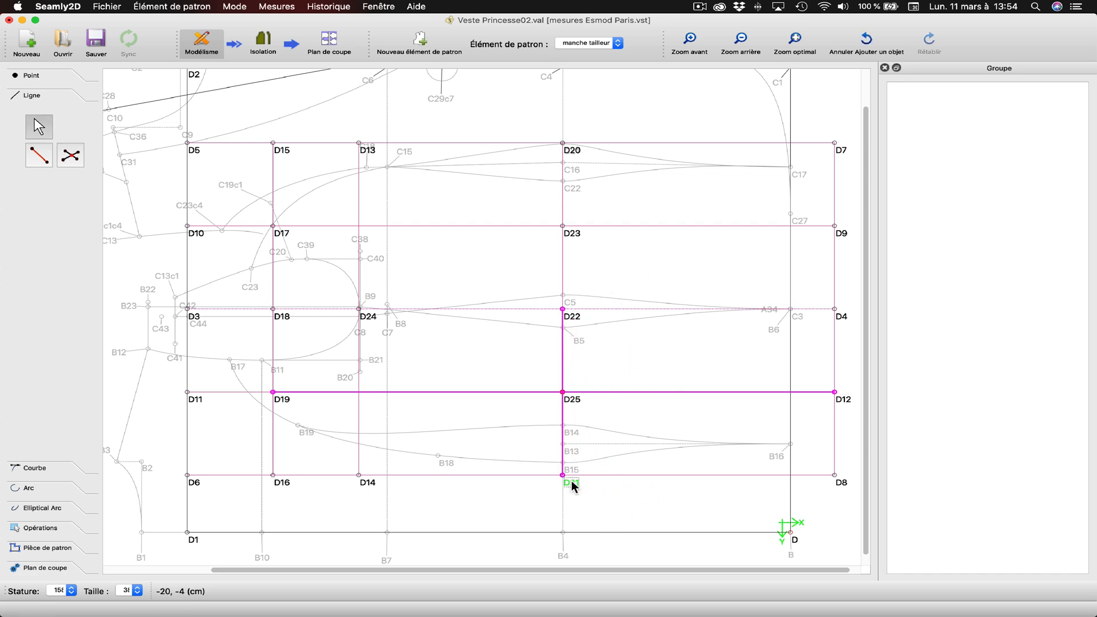
Create the intersection point of line D13–D24 and line D17–D23
click(359, 143)
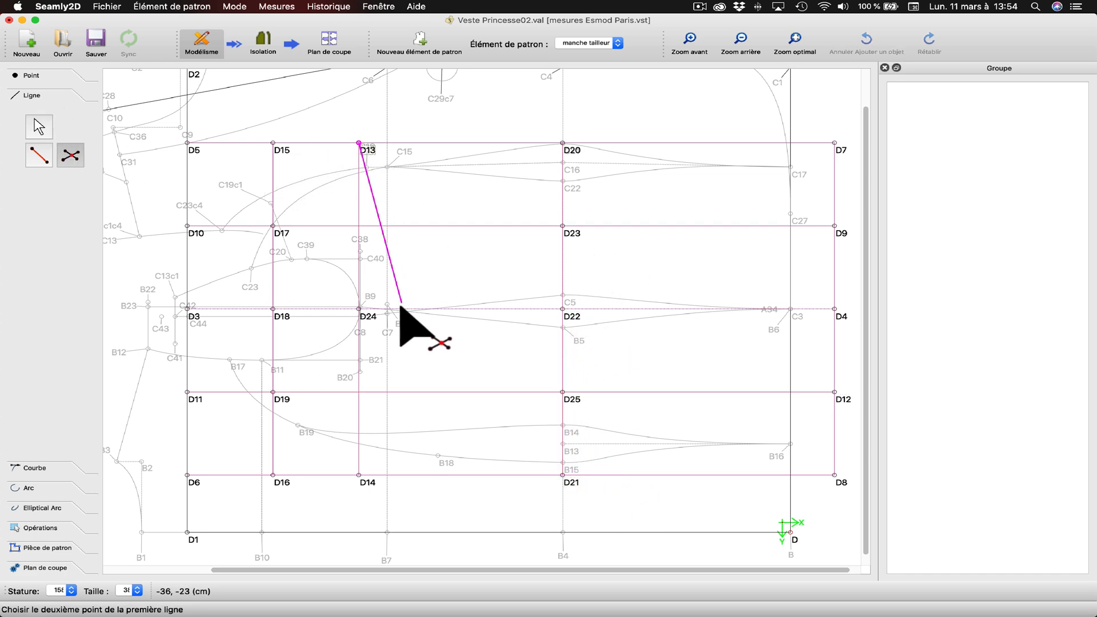
click(359, 309)
click(283, 234)
click(564, 228)
Create the intersection point of line D19–D25 and line D14–D24
click(272, 391)
click(563, 391)
click(359, 475)
click(358, 309)
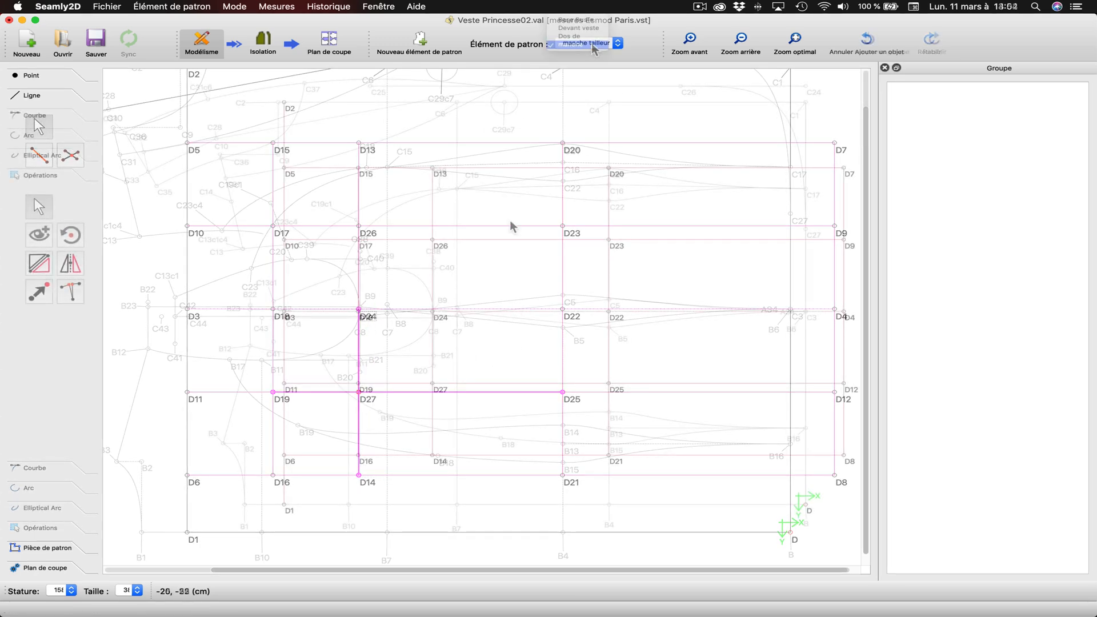
In the Devant veste pattern element, gather the front's objects into a visibility group named "devant" and hide that group
click(589, 43)
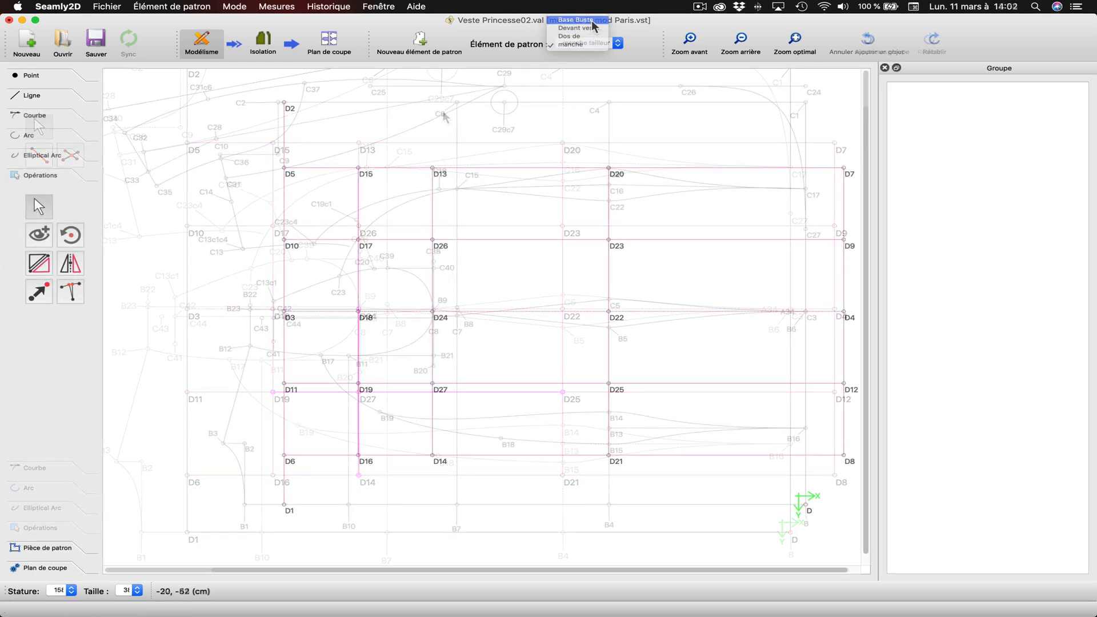
click(593, 32)
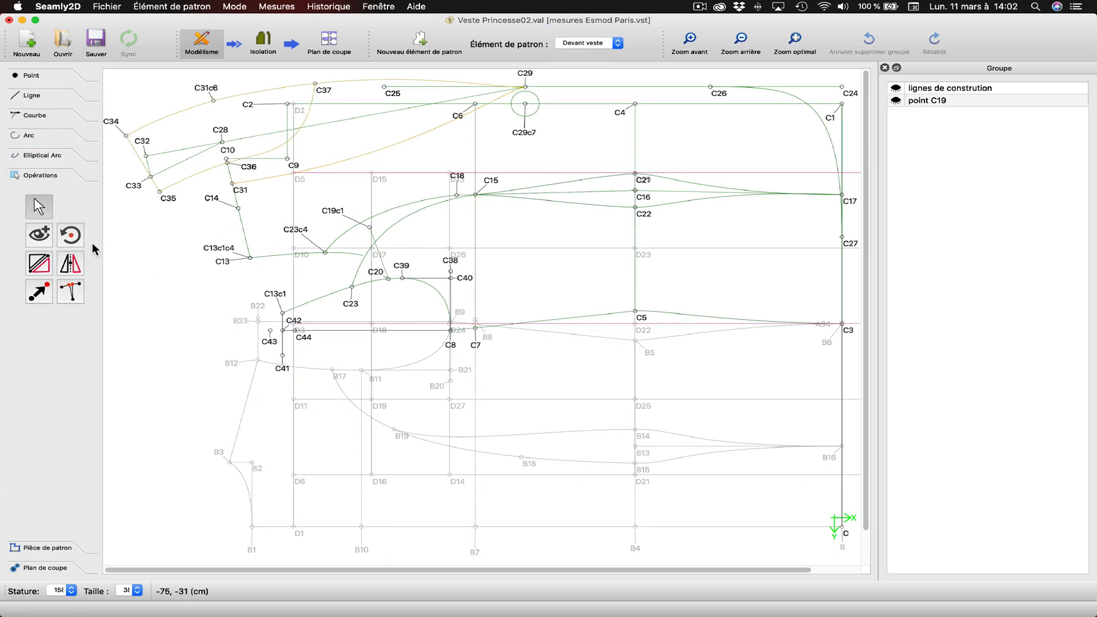
click(39, 234)
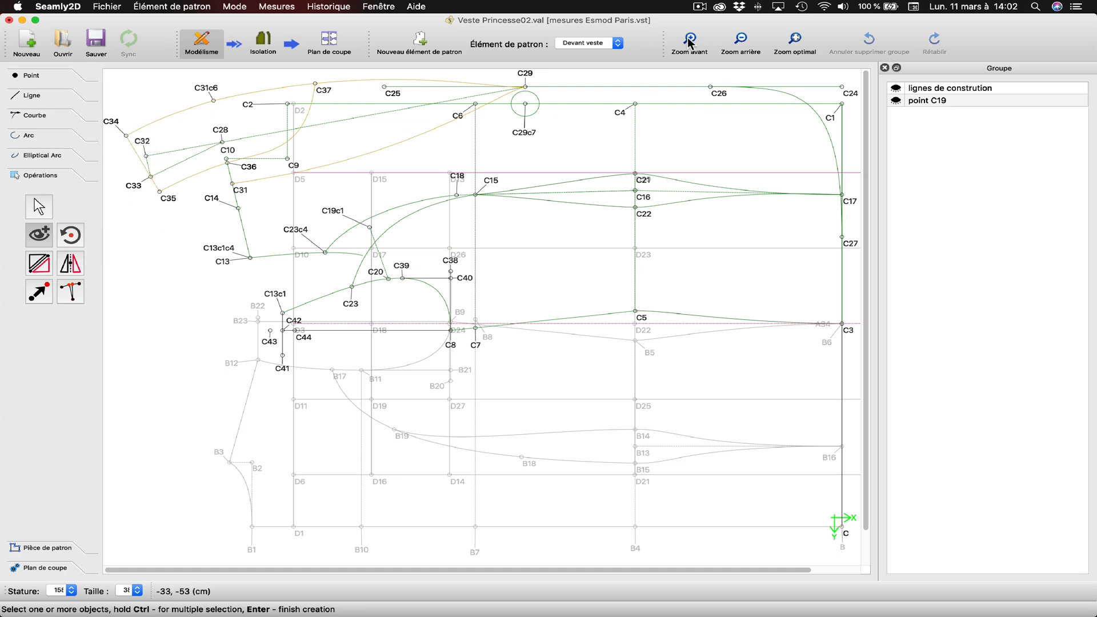
click(740, 41)
mouse_move(107, 73)
mouse_down()
mouse_move(854, 342)
mouse_move(844, 364)
mouse_up()
key(Return)
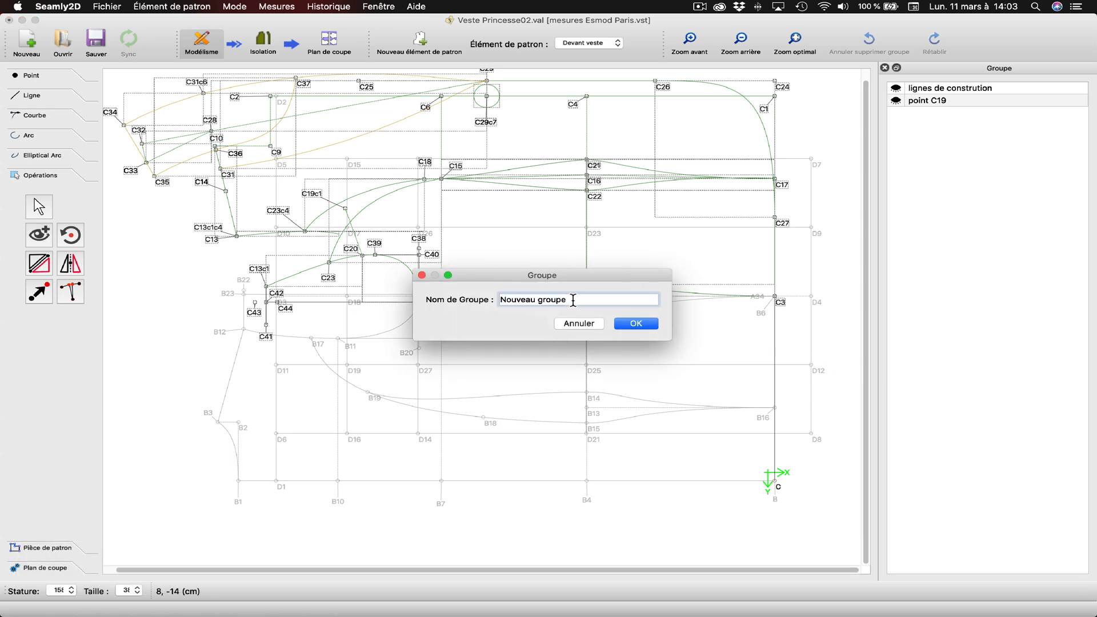
text(devant)
click(633, 324)
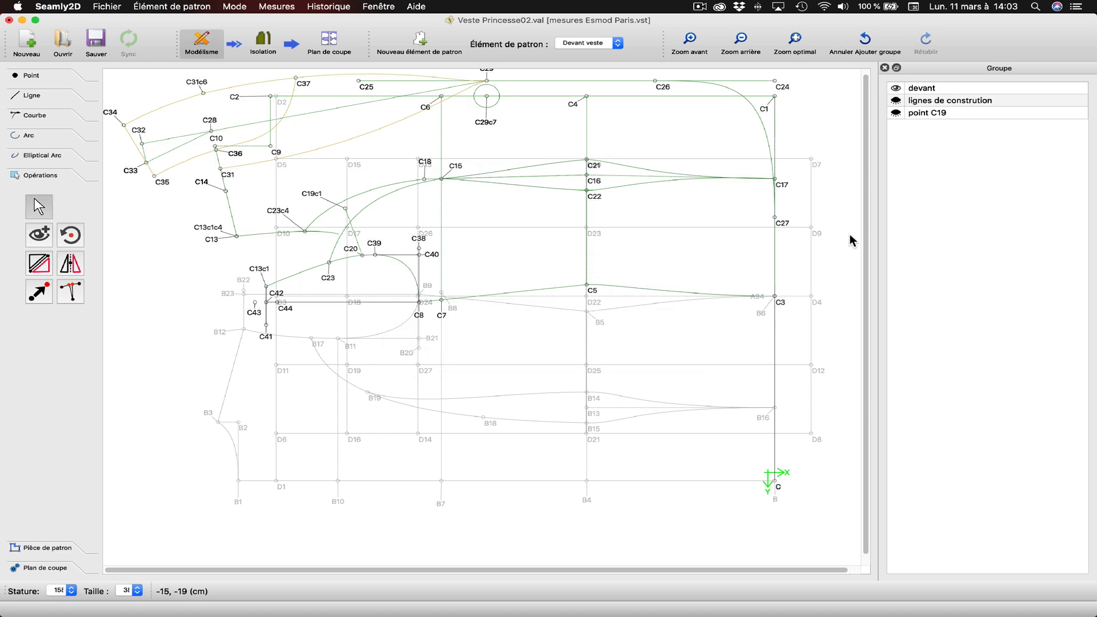
click(896, 89)
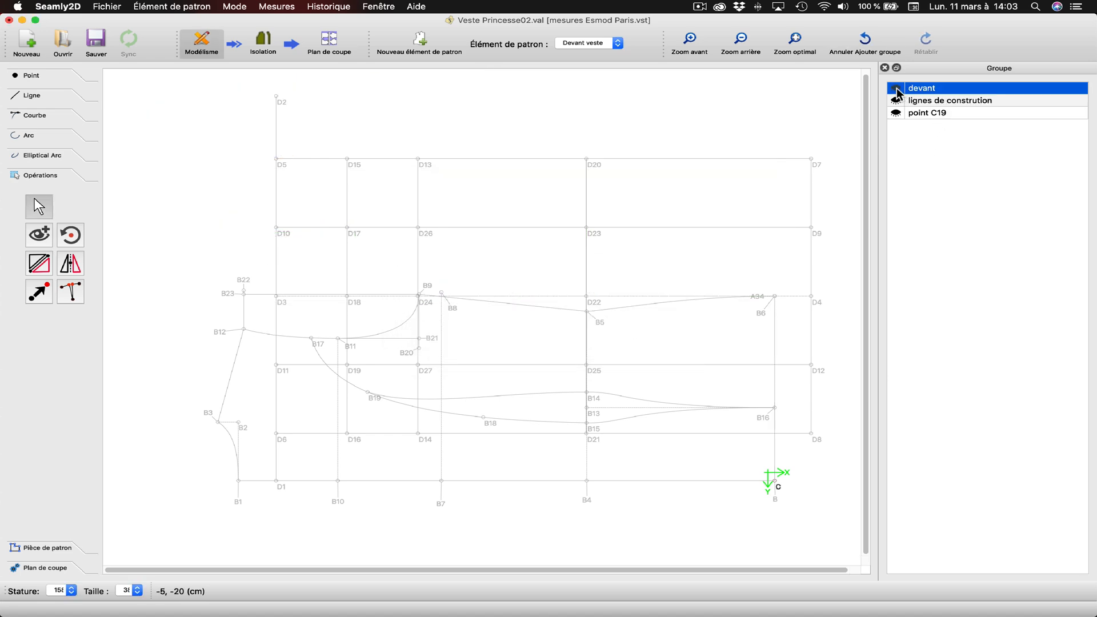
Switch to the Dos de chemise pattern element
click(603, 48)
click(586, 52)
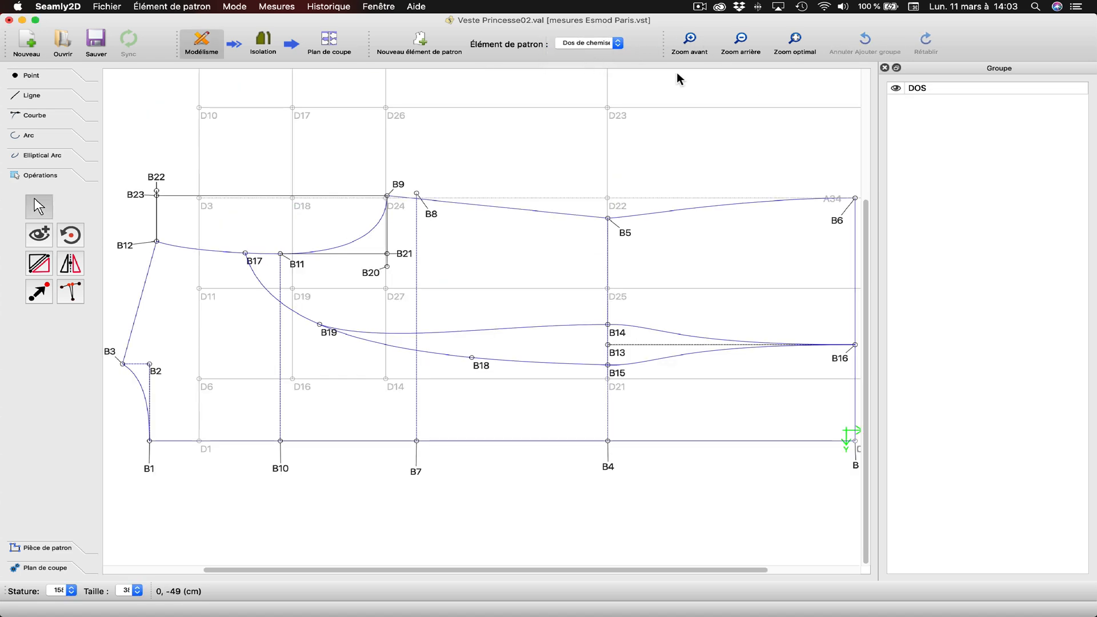
Hide the DOS group of the back and return to the manche tailleur pattern element
click(896, 89)
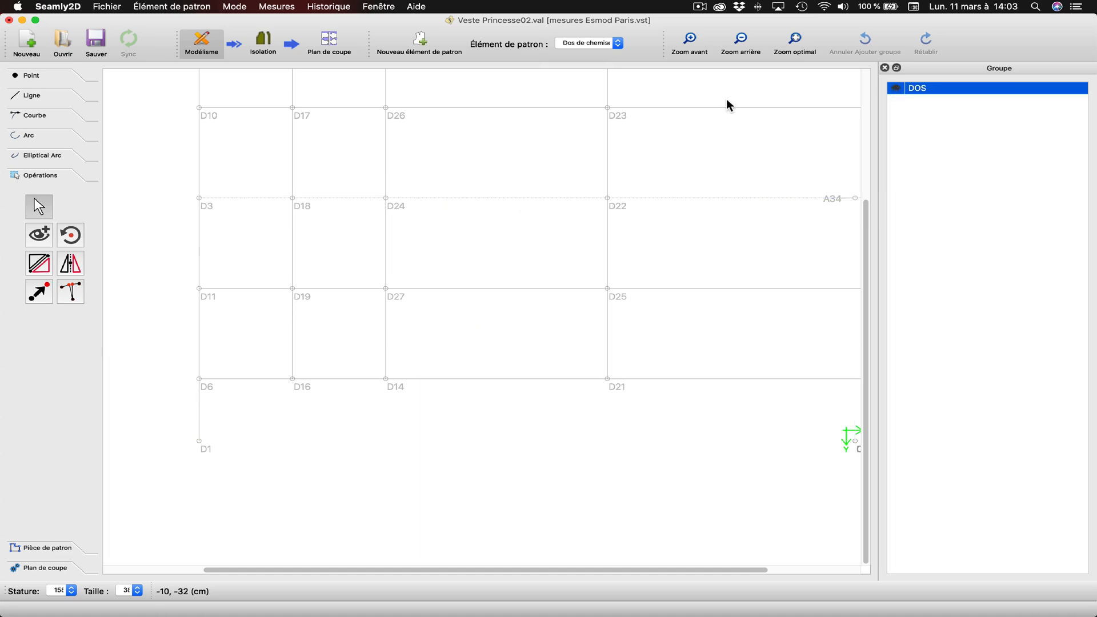
click(601, 47)
click(578, 50)
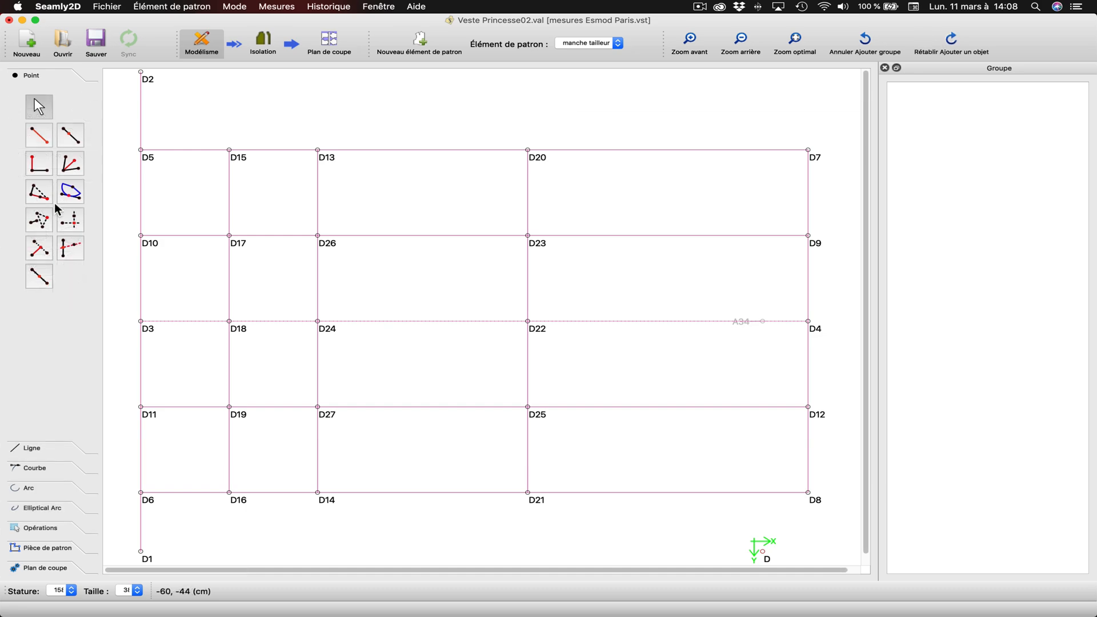
Create a point on line D19–D11 at CurrentLength/3 from D19
click(46, 279)
click(230, 408)
click(151, 415)
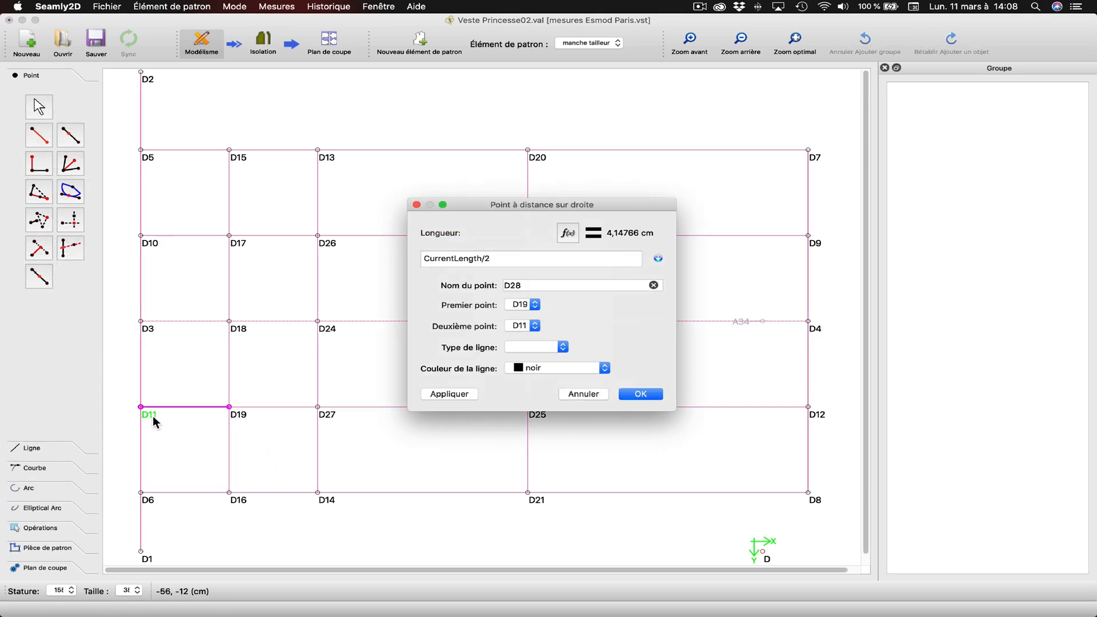
key(BackSpace)
text(3)
click(448, 394)
click(639, 393)
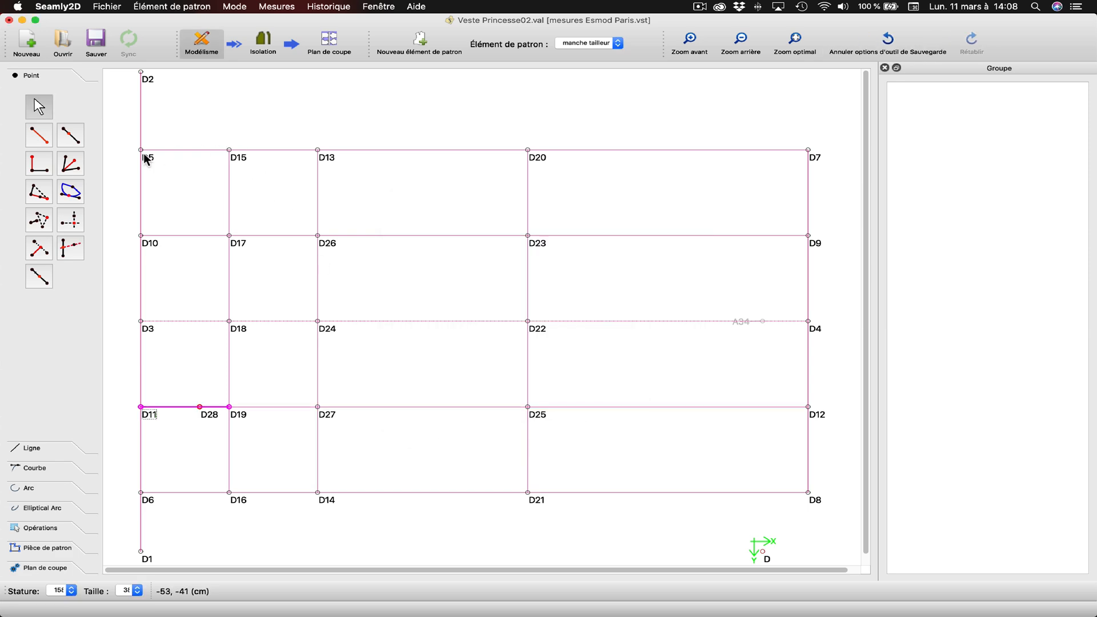
Create a point on line D19–D16 at 1,5 cm from D19
click(70, 135)
click(229, 406)
click(229, 491)
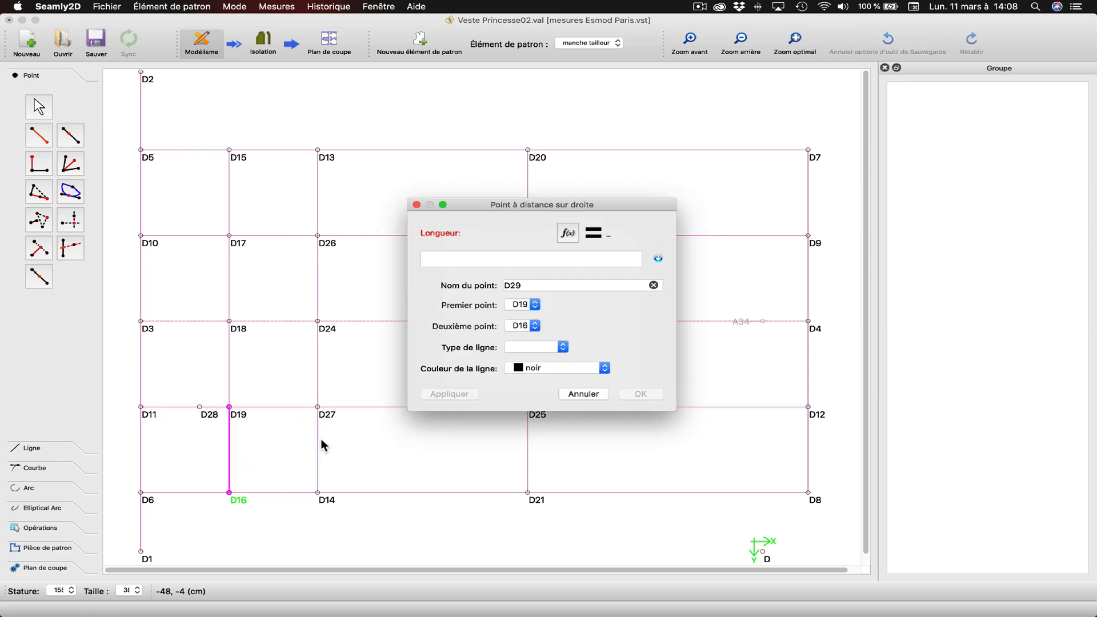
text(1.5)
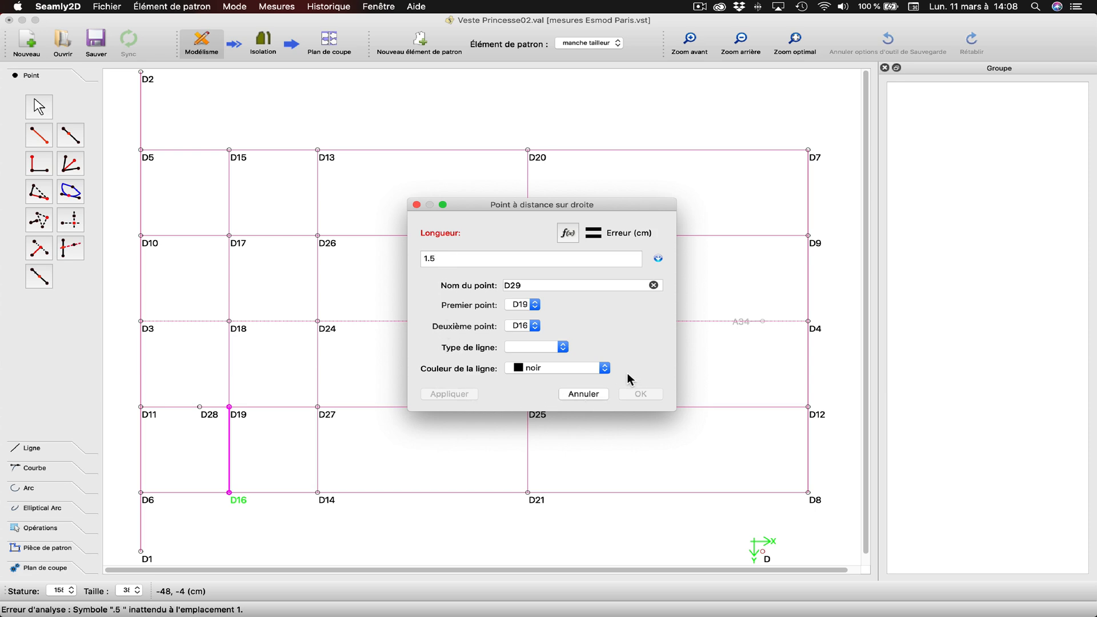
key(BackSpace)
key(BackSpace)
text(,5)
click(644, 395)
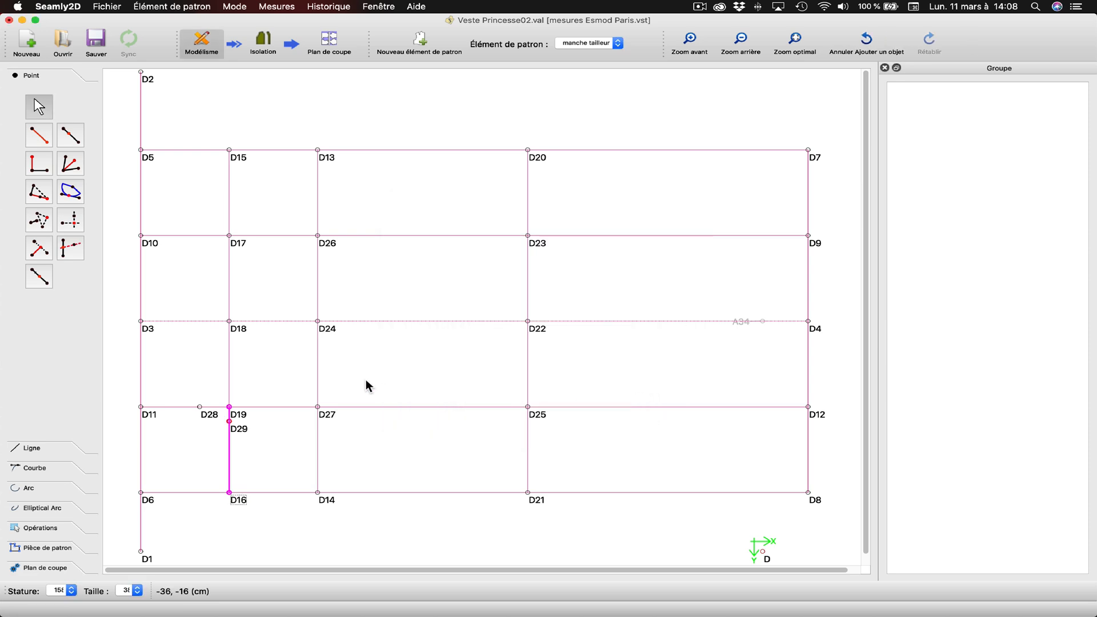
Draw a simple curve from D14 to D28, leaving D14 vertically and shaped to pass through D29
click(28, 472)
click(37, 173)
click(319, 493)
click(209, 413)
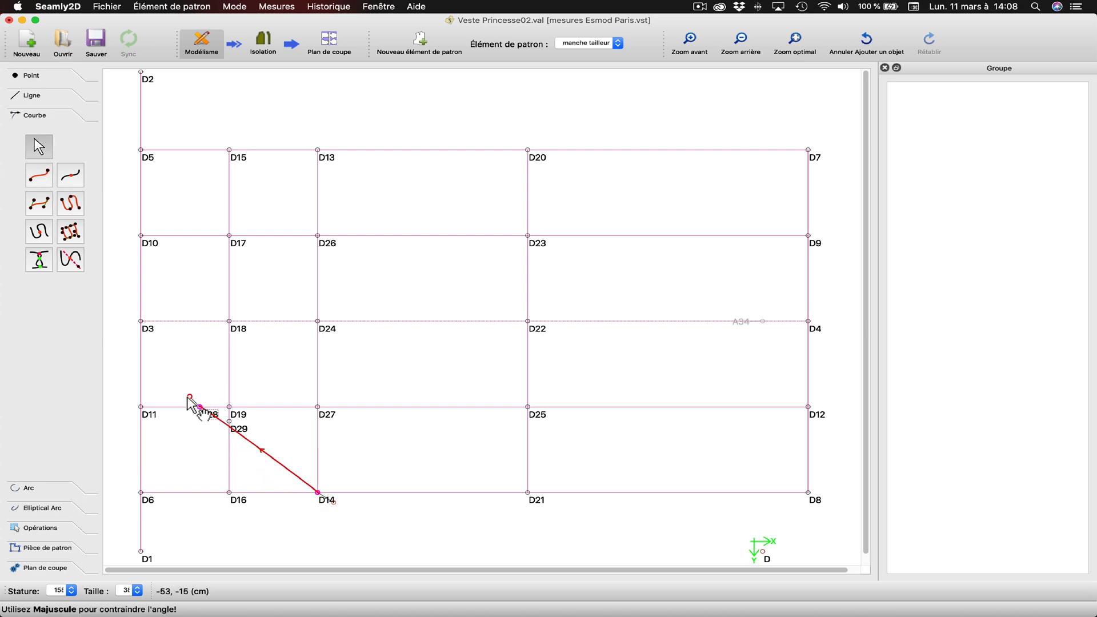
drag(207, 409, 248, 427)
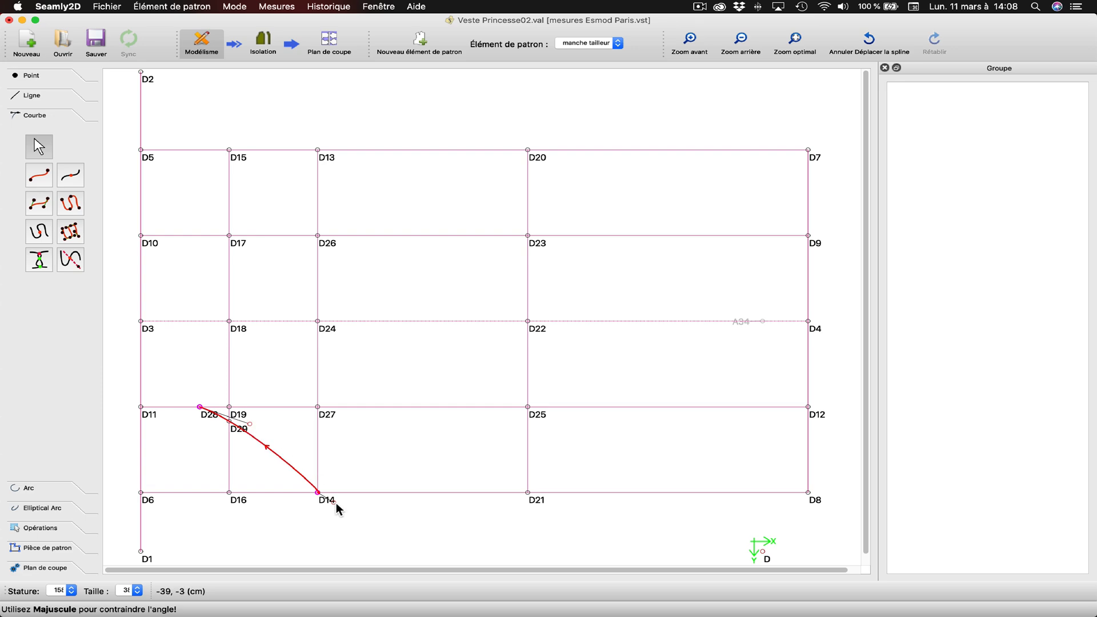
drag(335, 502, 319, 452)
drag(251, 424, 242, 432)
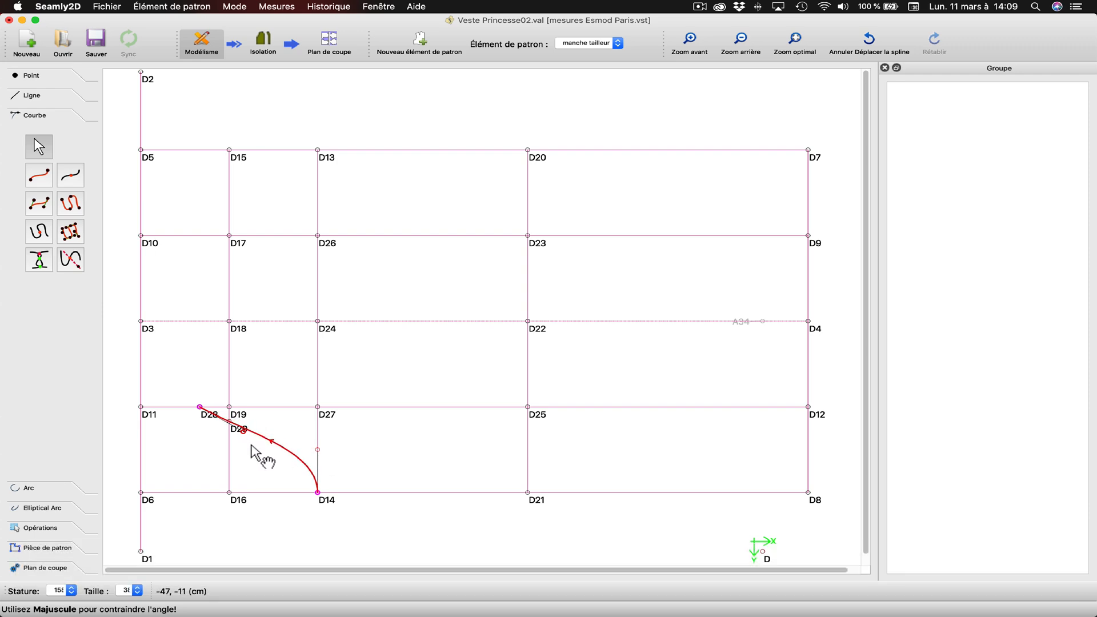
Draw a simple curve from D13 to D17, bulging toward D26 and leaving D13 vertically
click(39, 174)
click(317, 150)
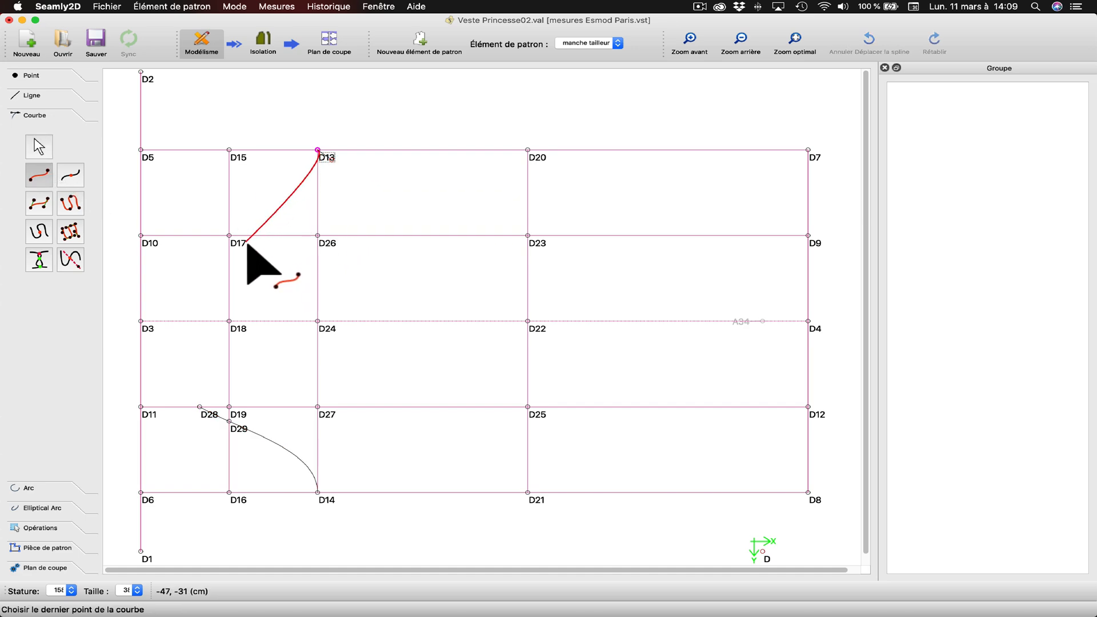
click(233, 239)
drag(215, 228, 279, 228)
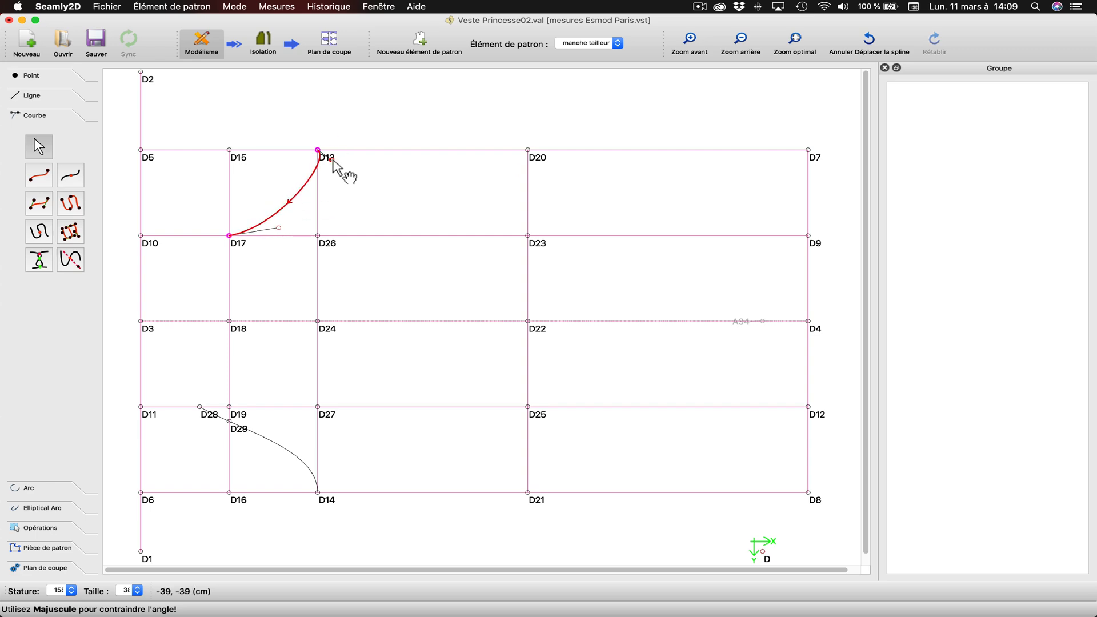
drag(333, 164, 320, 192)
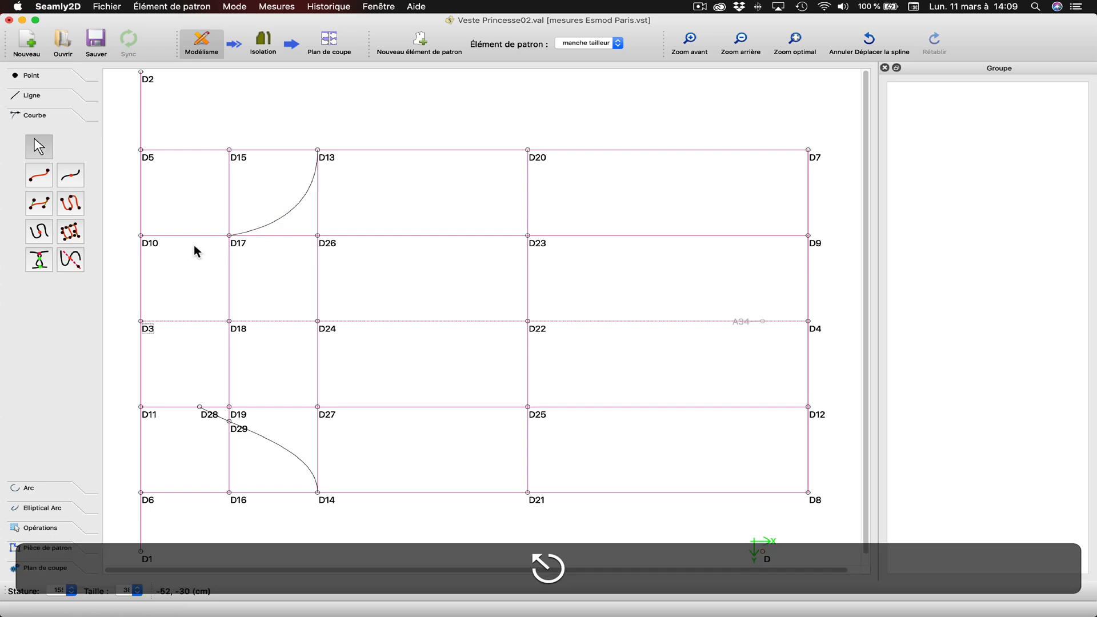
Draw a spline path through points D28, D3 and D17
click(70, 202)
click(200, 407)
click(141, 321)
click(229, 235)
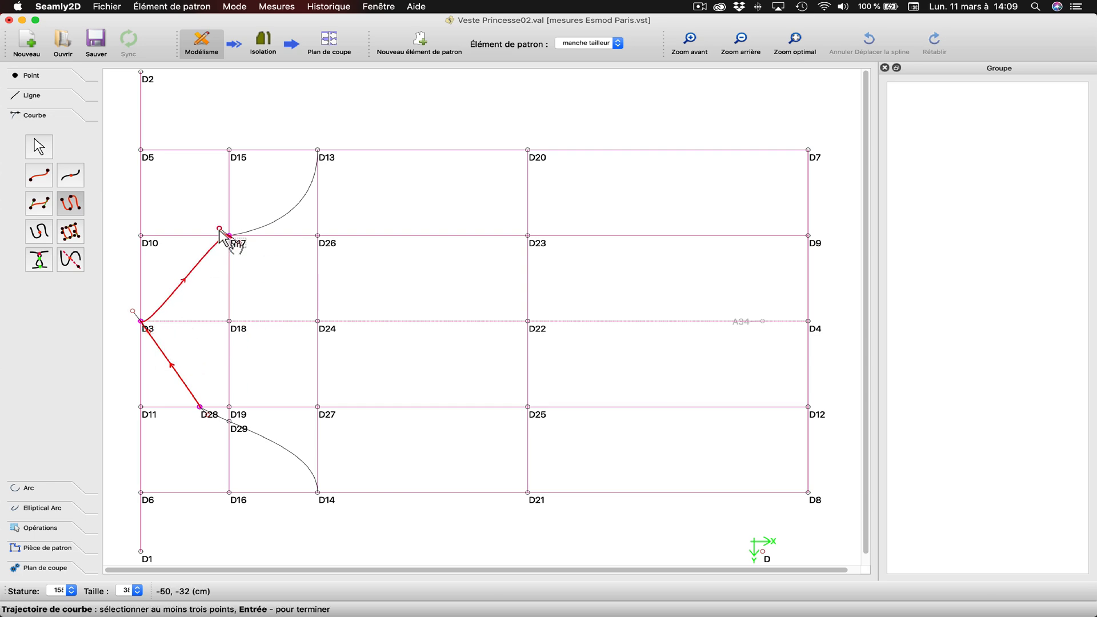
key(Return)
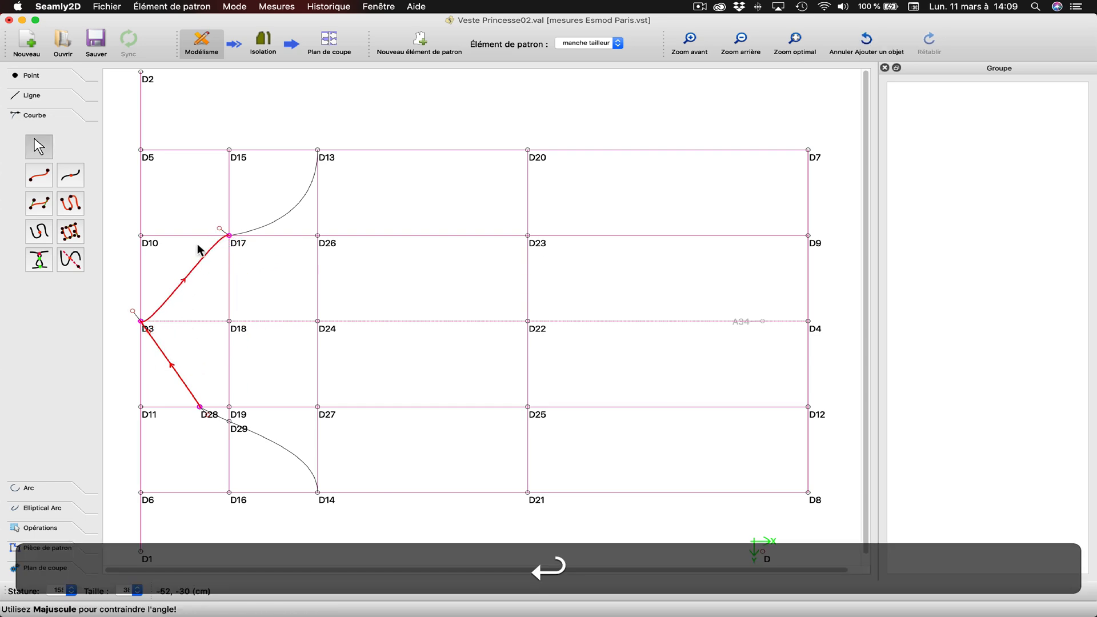
Shape the D28–D3–D17 path into a rounded sleeve cap, with a vertical tangent at D3 and a smooth join at D17
drag(224, 246, 181, 254)
drag(132, 311, 140, 360)
shift+drag(141, 309, 145, 289)
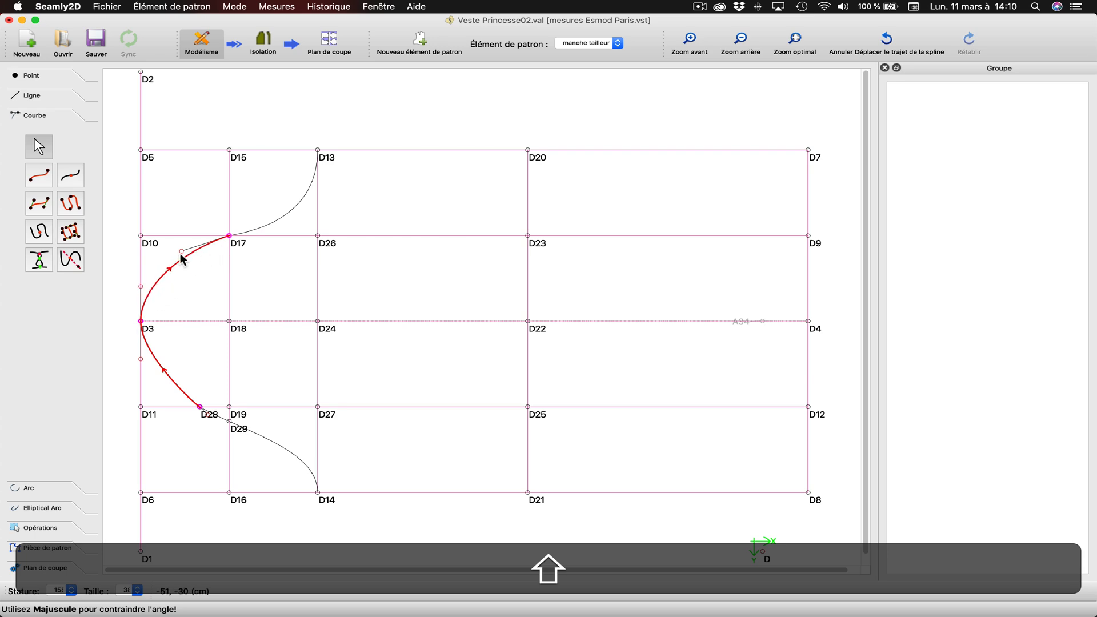
drag(182, 251, 177, 250)
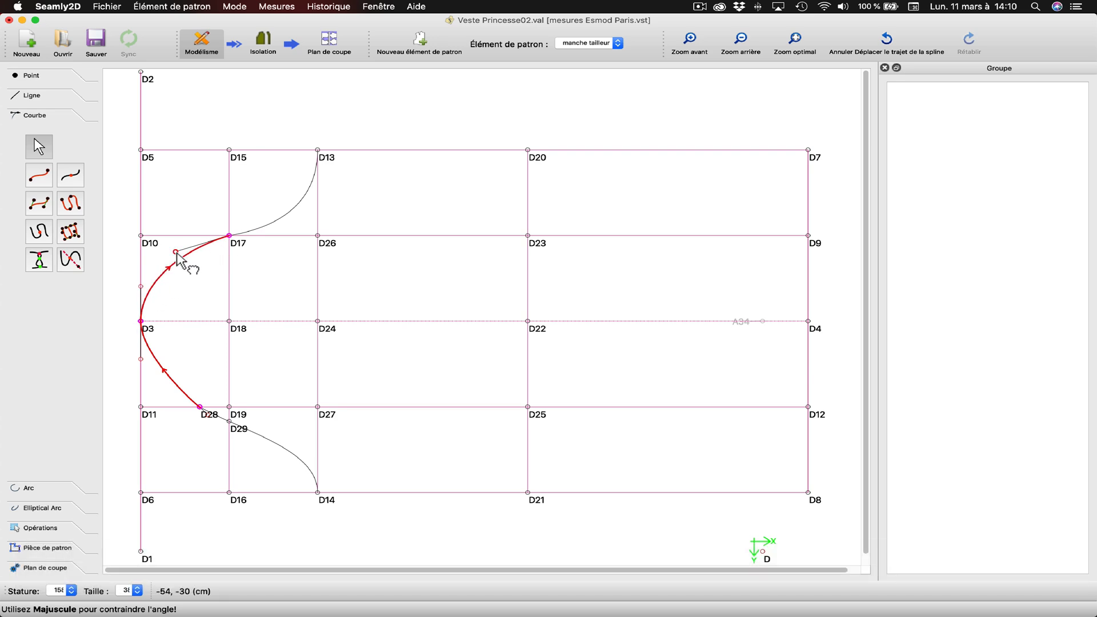
key(shift)
shift+drag(141, 360, 143, 370)
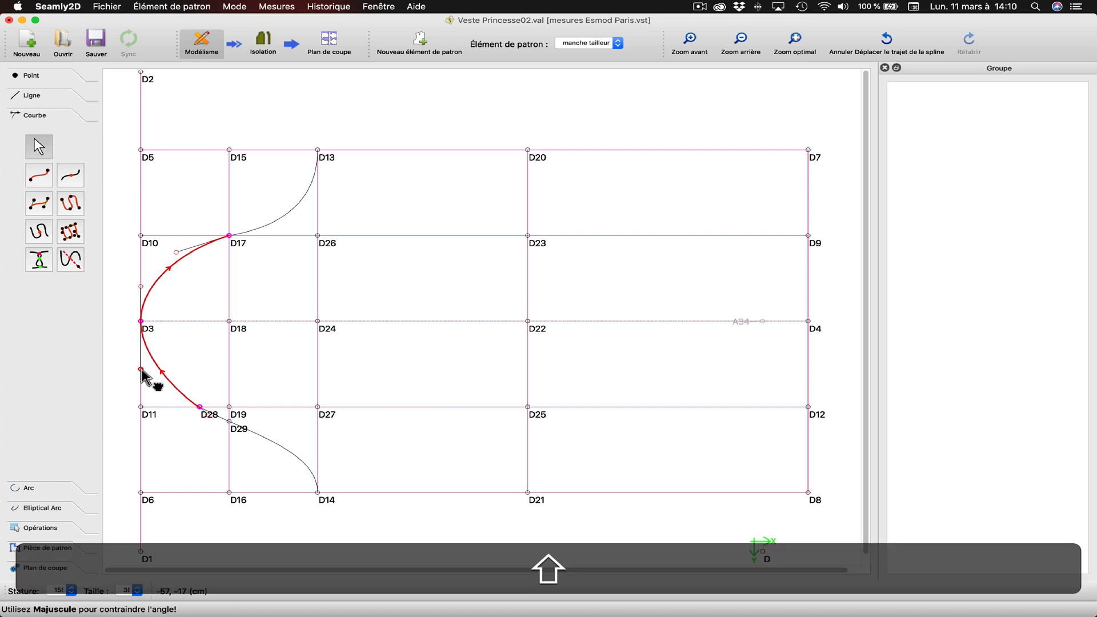
shift+drag(142, 373, 143, 381)
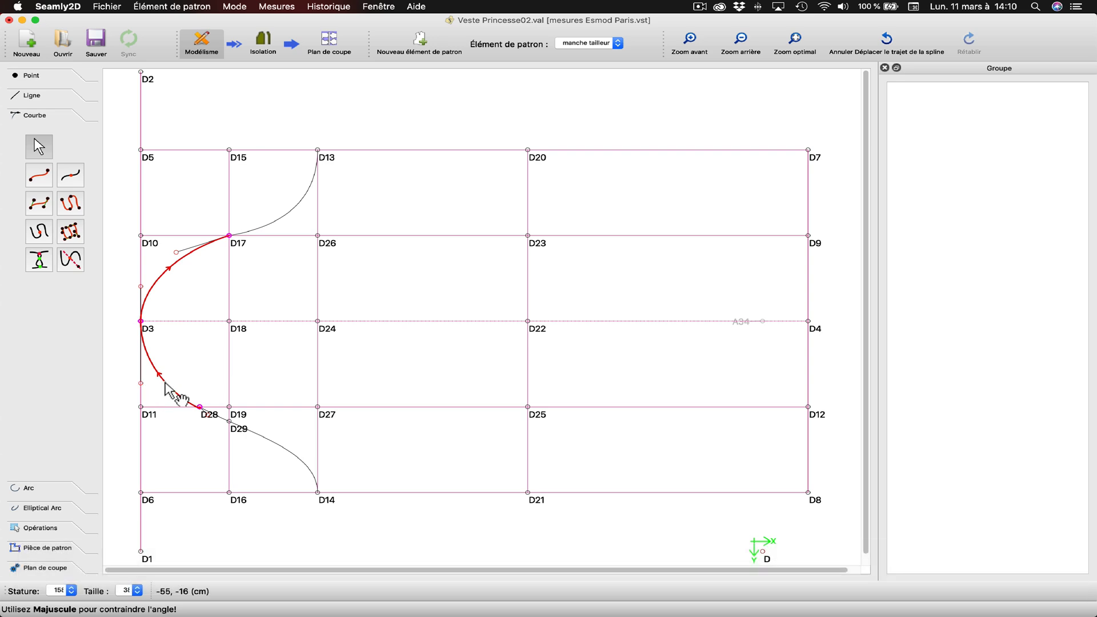
Set the color of the D28–D17 spline path to deep pink
right_click(165, 384)
click(202, 390)
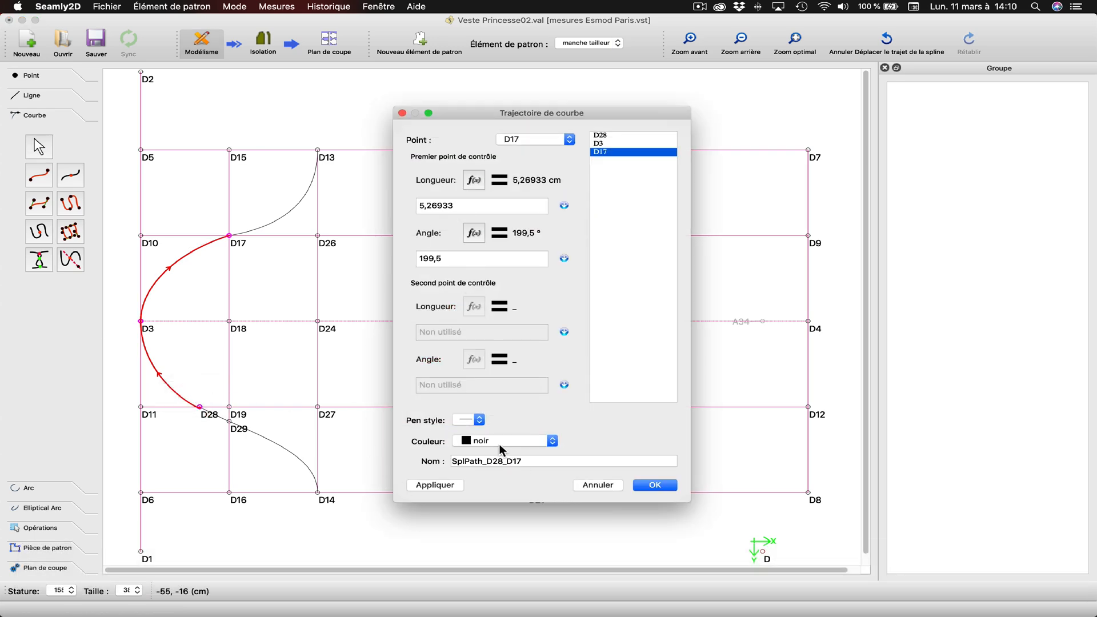
click(503, 449)
click(474, 506)
click(446, 486)
click(647, 486)
right_click(288, 453)
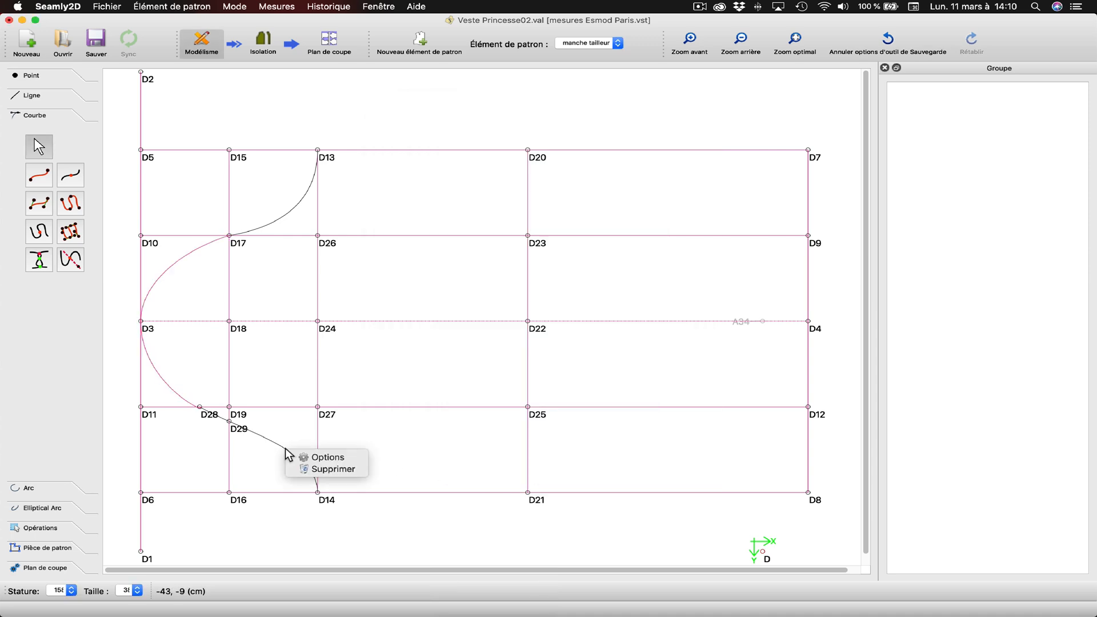
click(311, 468)
key(super+z)
Set the color of the D14–D28 curve to dark violet
right_click(297, 455)
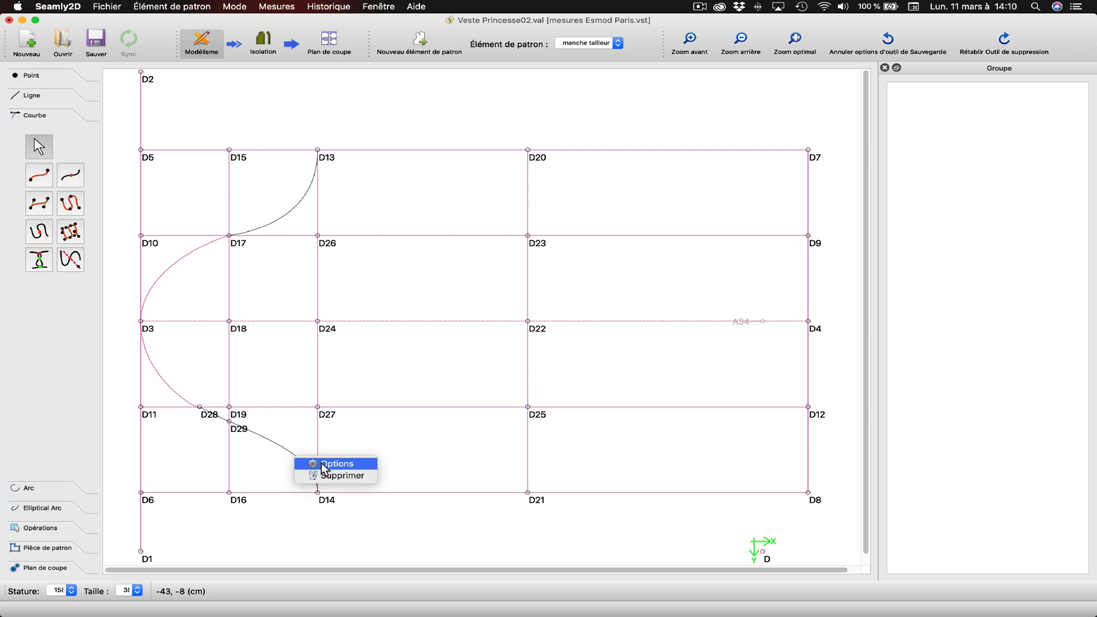
click(321, 462)
click(436, 377)
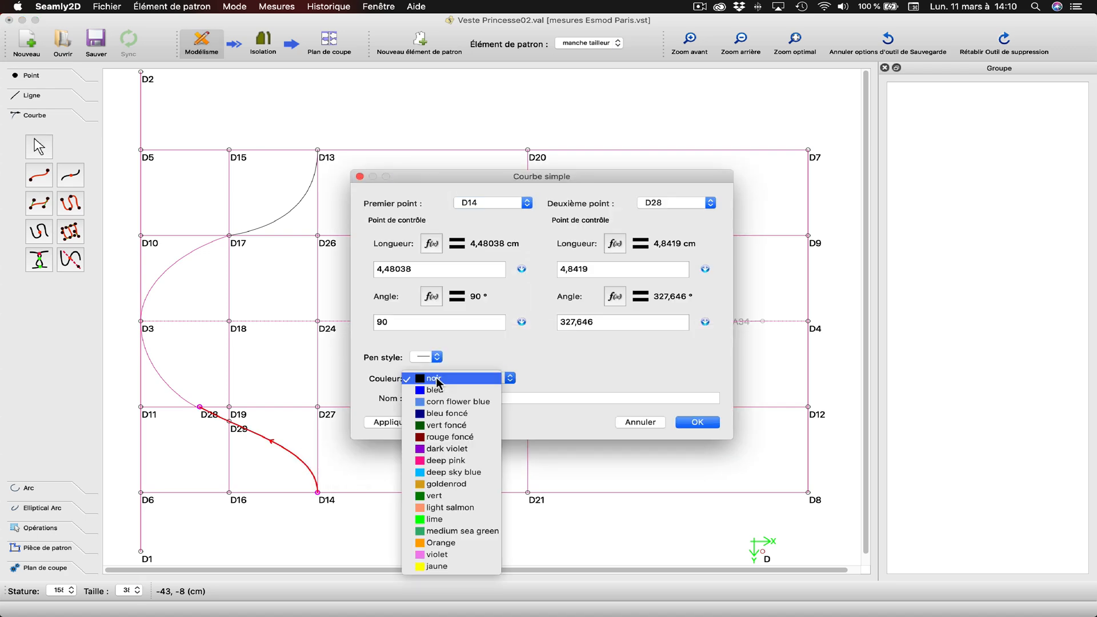
click(434, 448)
click(391, 423)
click(691, 423)
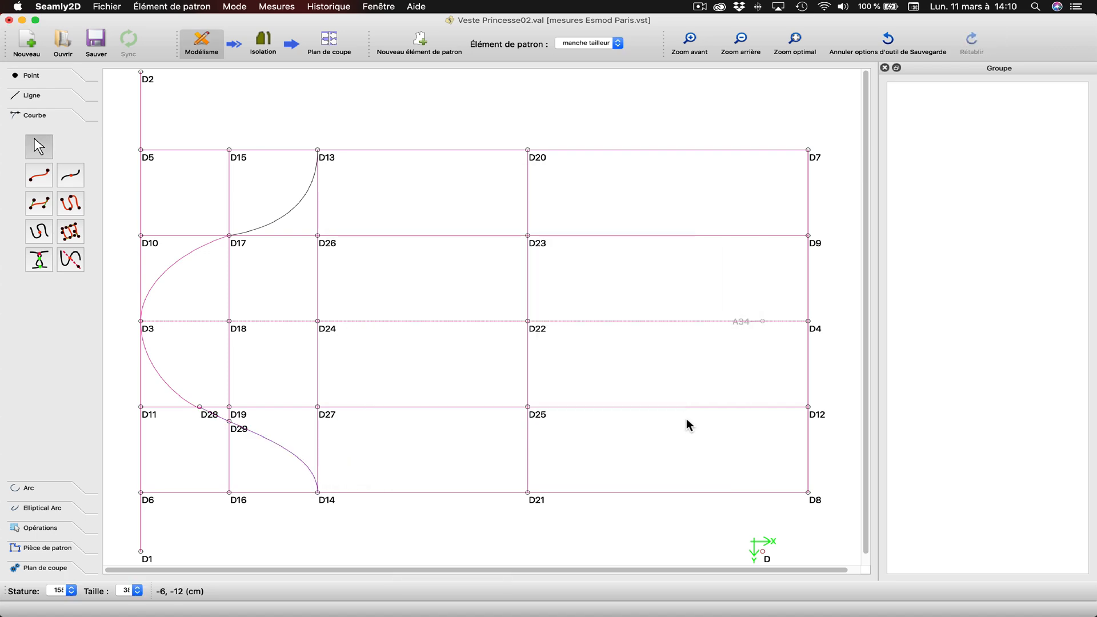
Set the color of the D13–D17 curve to deep pink
right_click(289, 223)
click(320, 221)
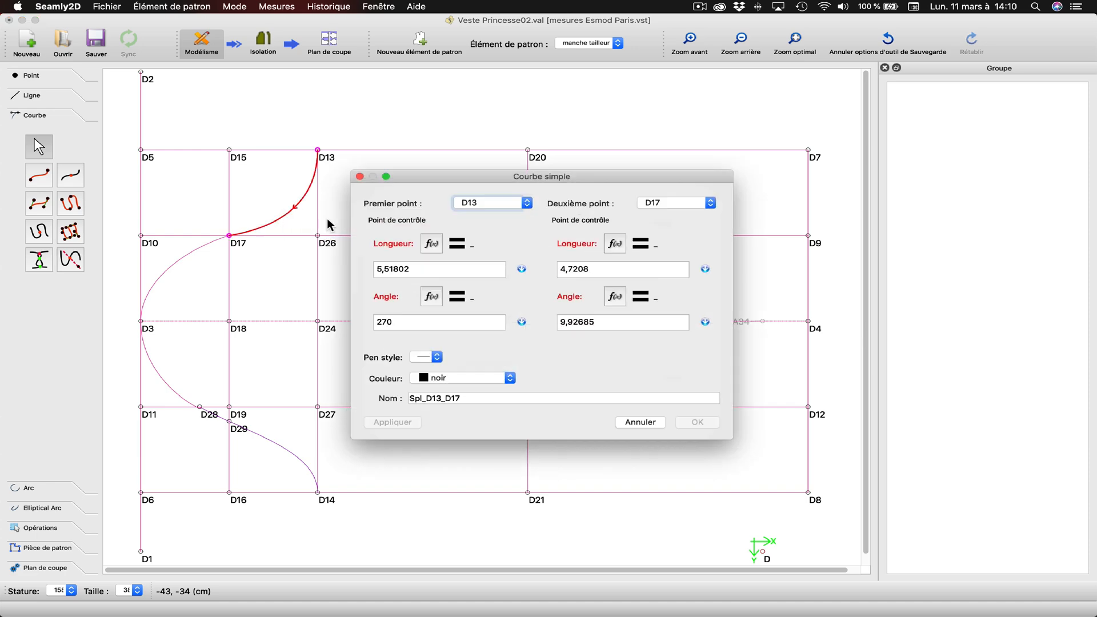
click(428, 383)
click(441, 456)
click(400, 422)
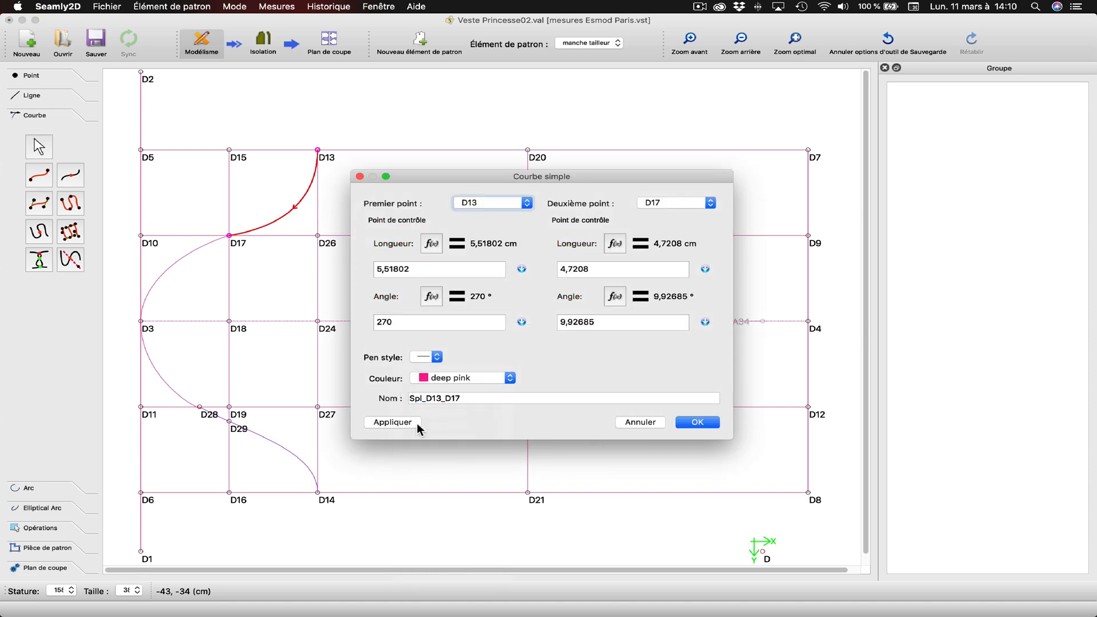
click(691, 422)
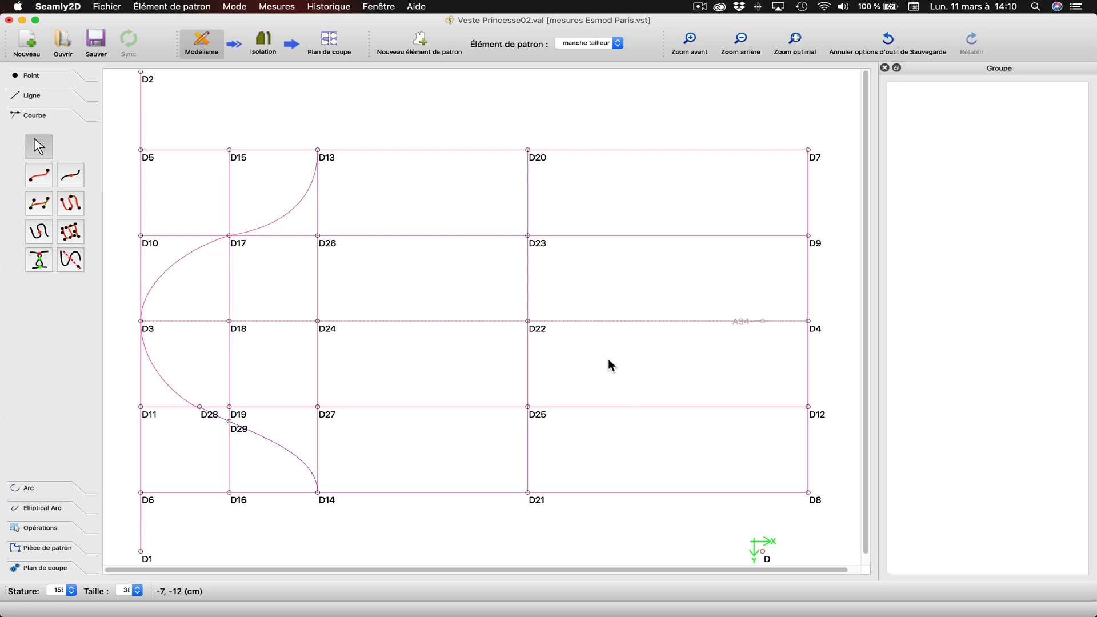
Set the color of the D14–D28 curve to deep pink
right_click(294, 453)
click(308, 455)
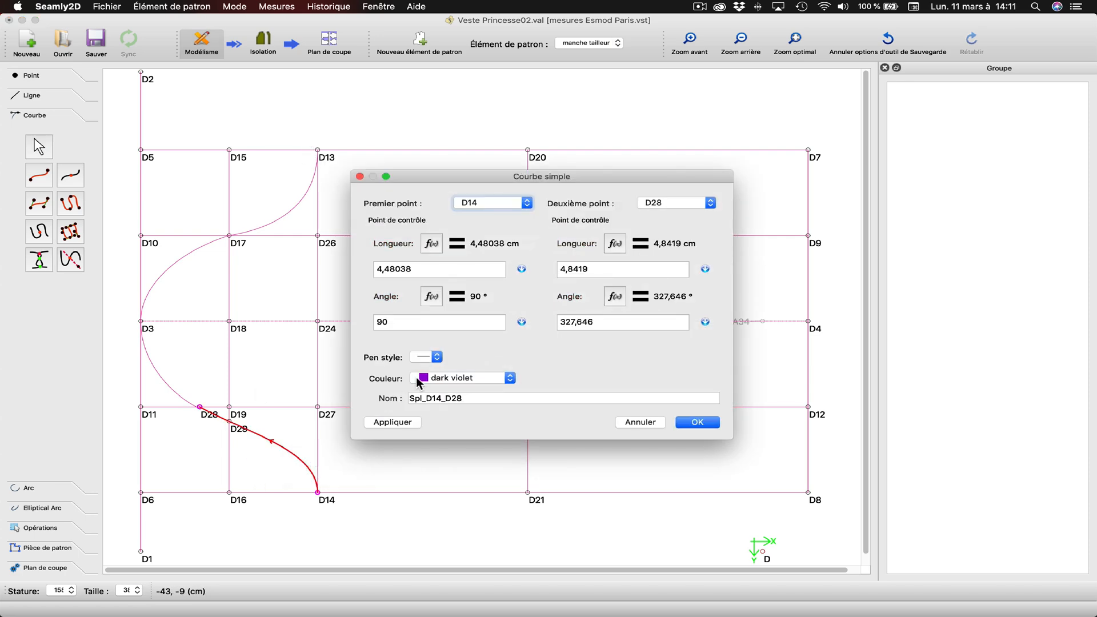
click(434, 377)
click(445, 388)
click(392, 422)
click(691, 423)
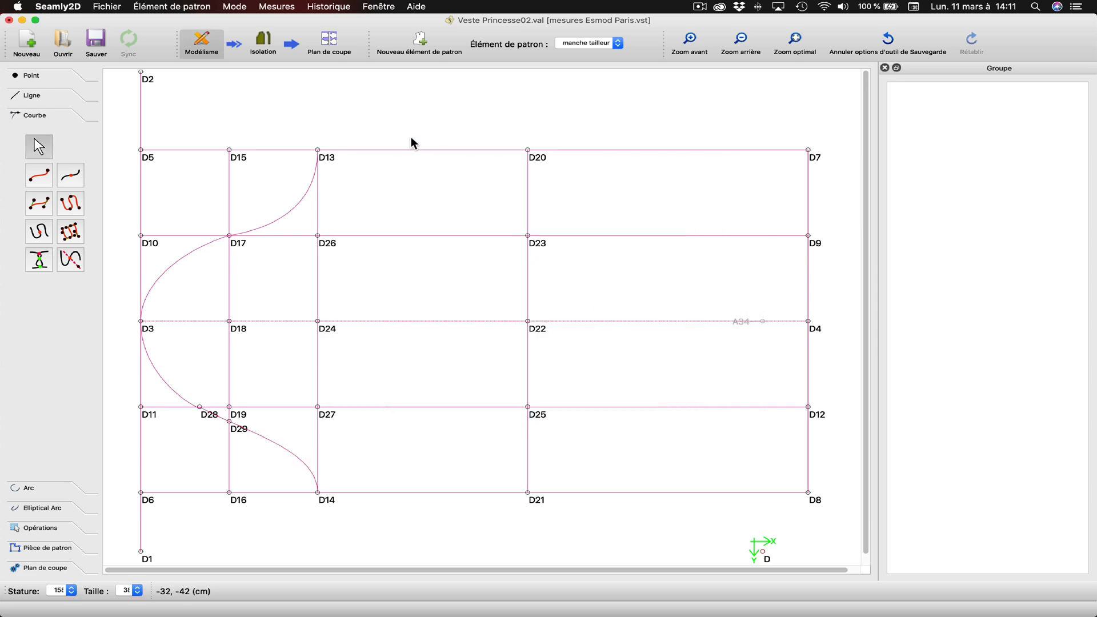
Move the labels of points D28, D19 and D29 clear of the curves
drag(213, 420, 226, 444)
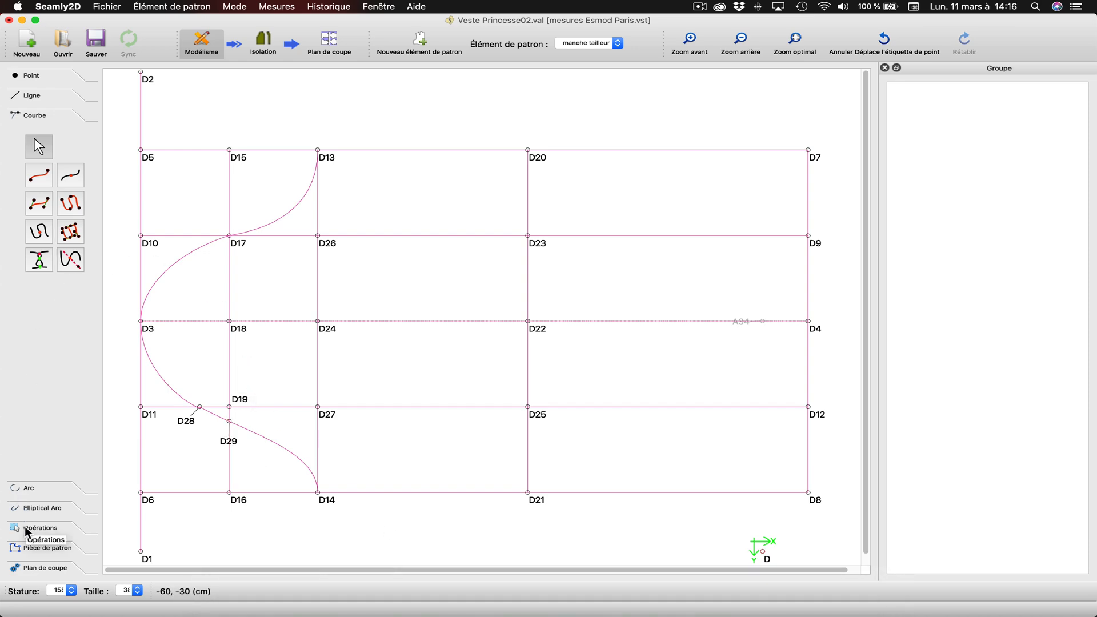
Flip the D14–D28 curve about the horizontal axis through D19, using the suffix d1
click(26, 528)
click(73, 268)
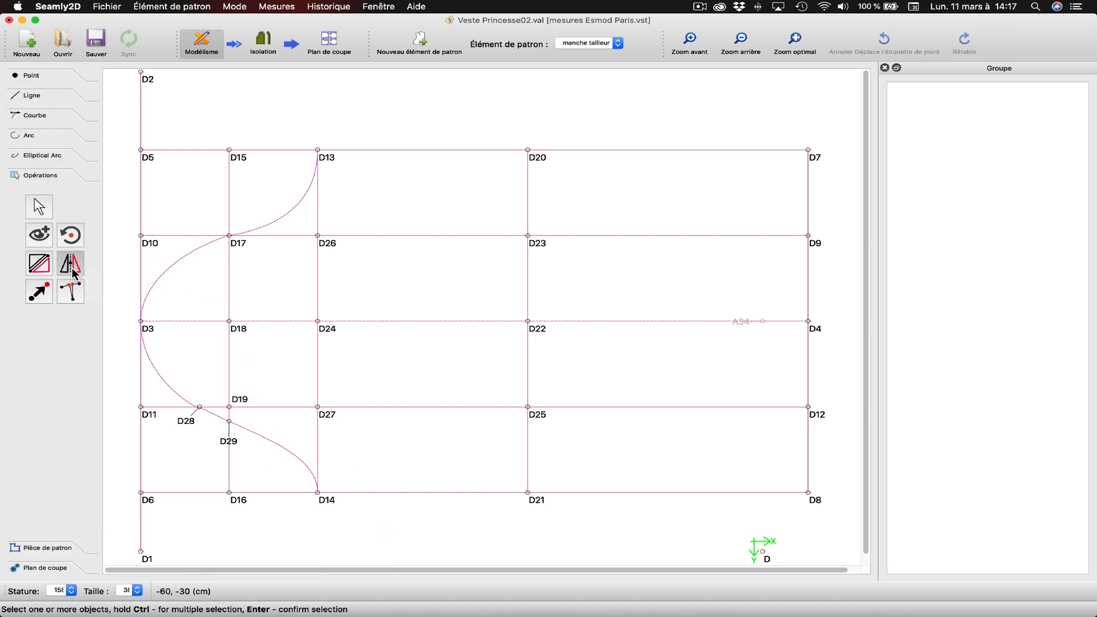
click(285, 448)
key(Return)
click(229, 406)
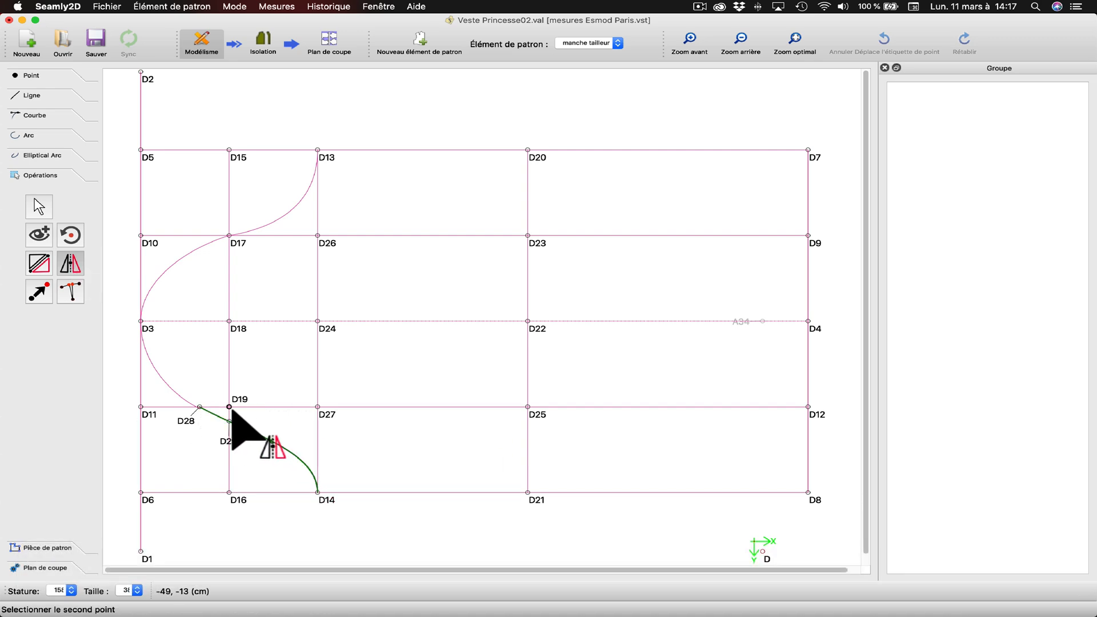
click(563, 301)
click(554, 314)
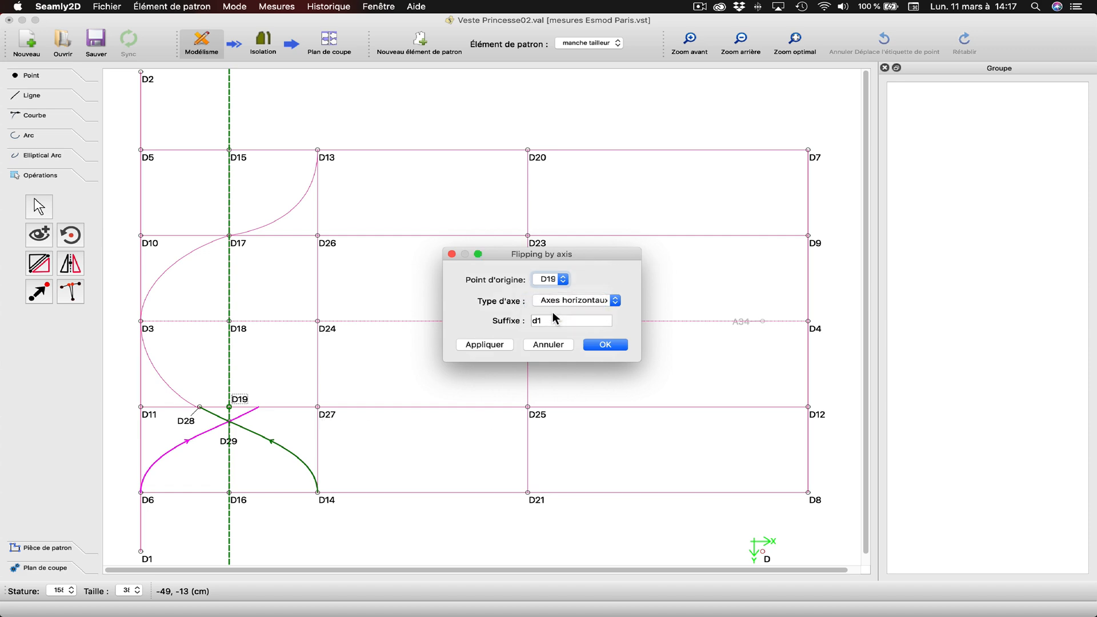
click(495, 346)
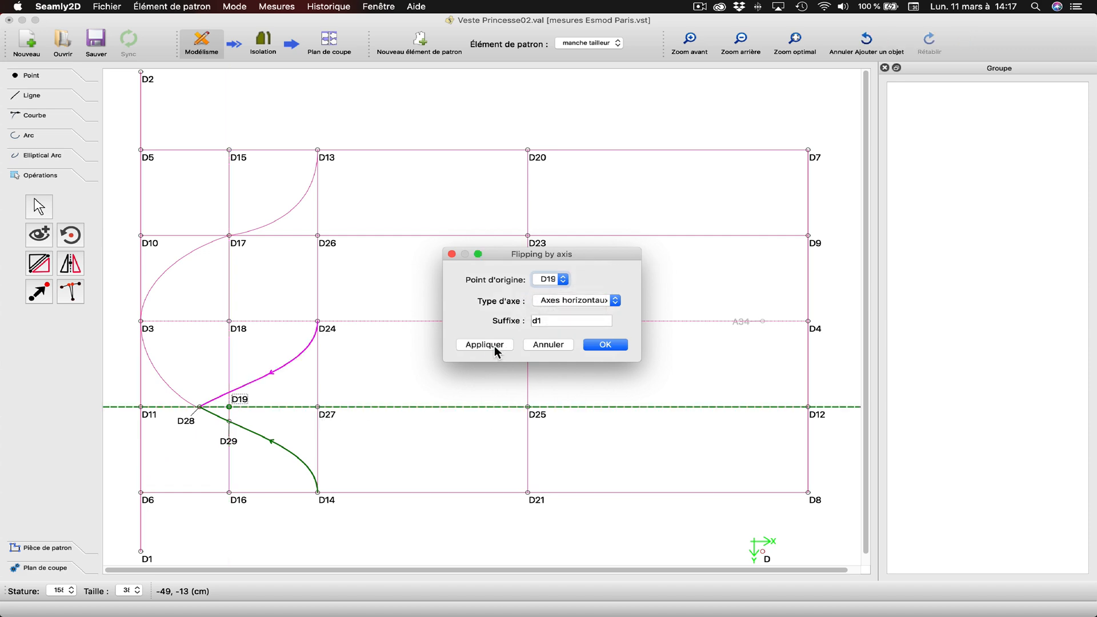
click(603, 345)
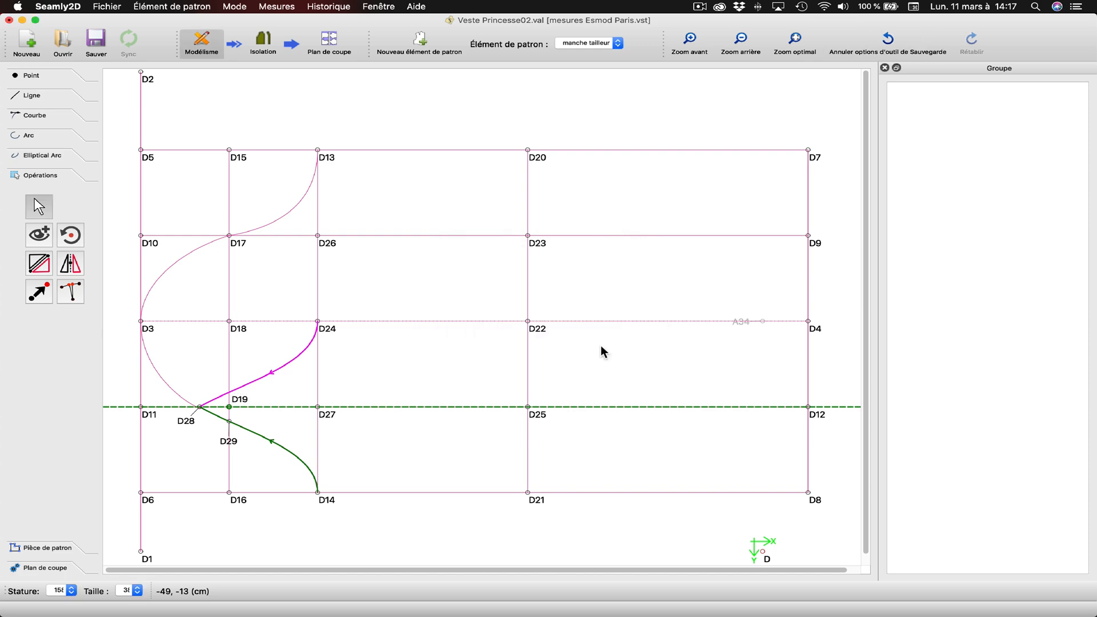
Flip the D13–D17 curve about the horizontal axis through D17, using the suffix d2
click(72, 264)
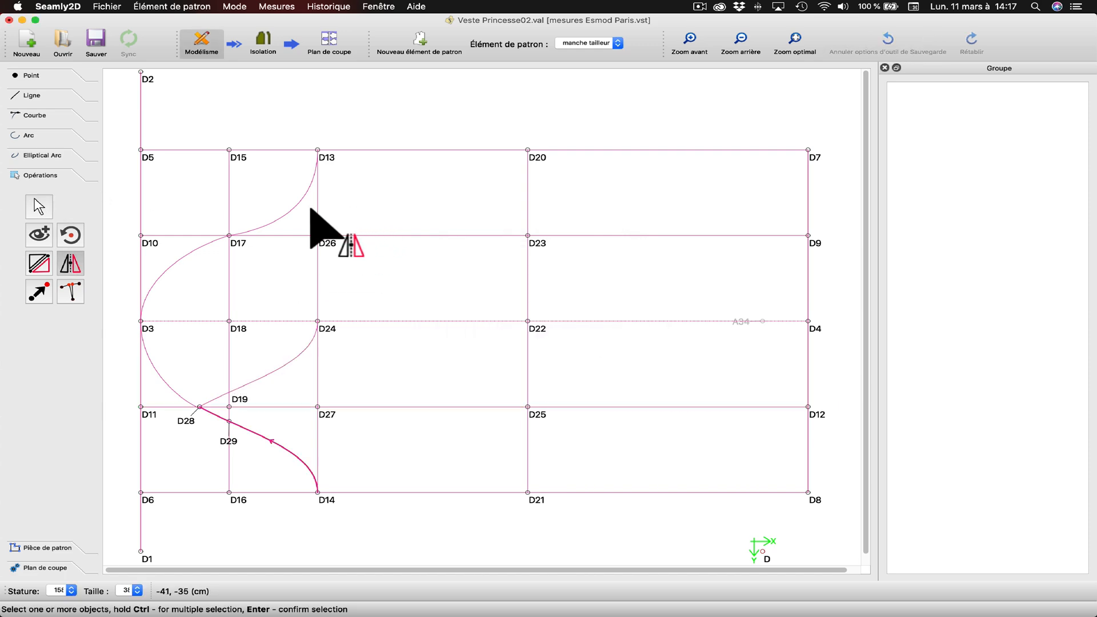
click(296, 210)
key(Return)
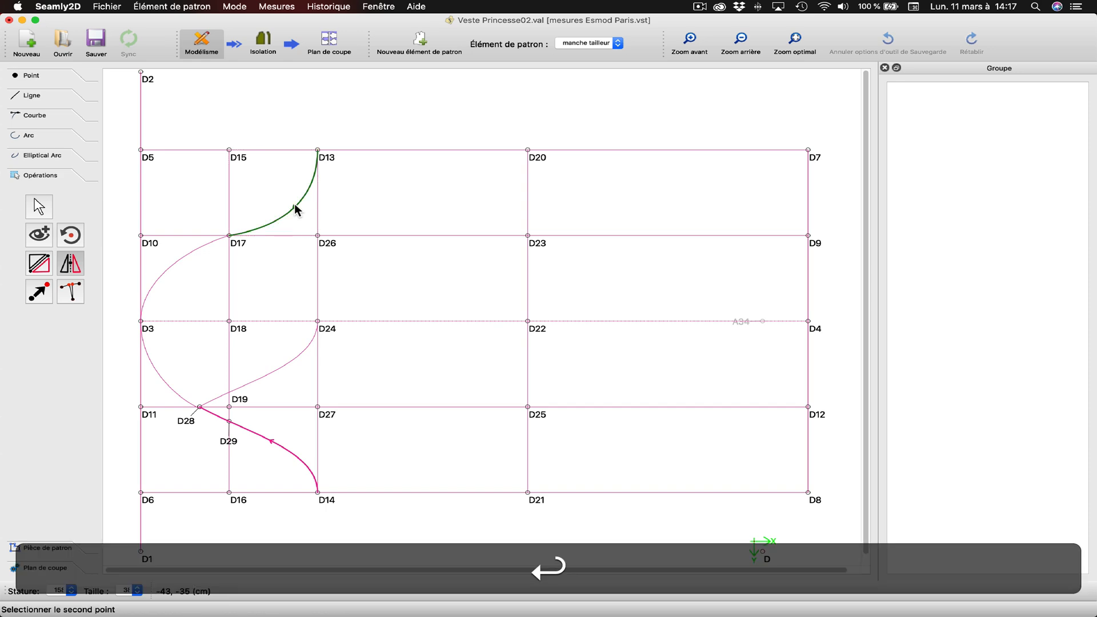
click(238, 244)
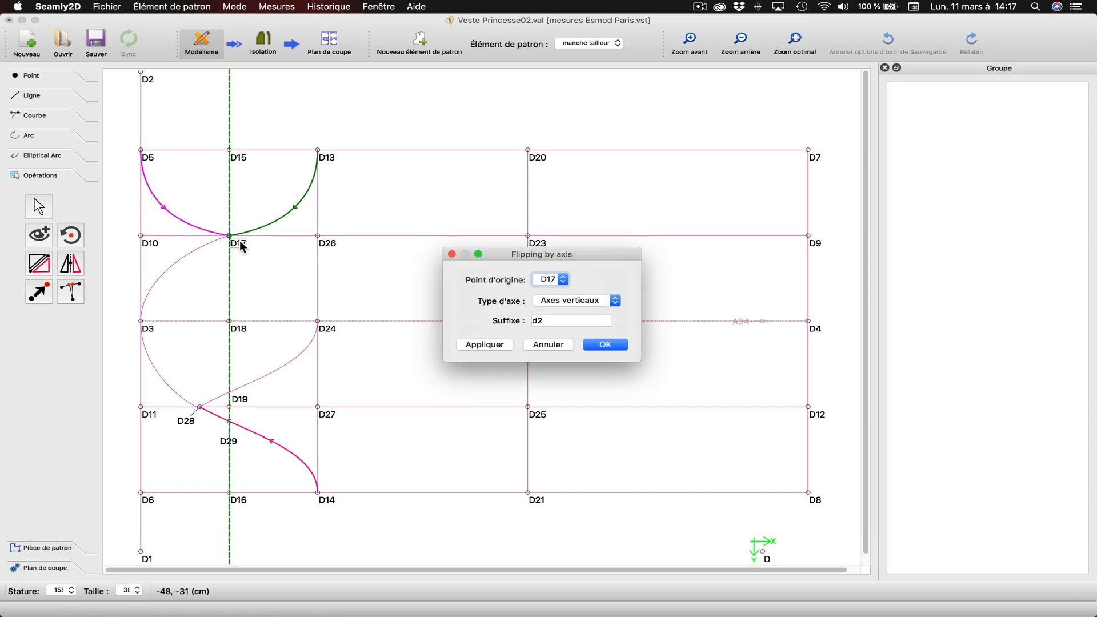
click(560, 303)
click(554, 315)
click(494, 346)
click(621, 346)
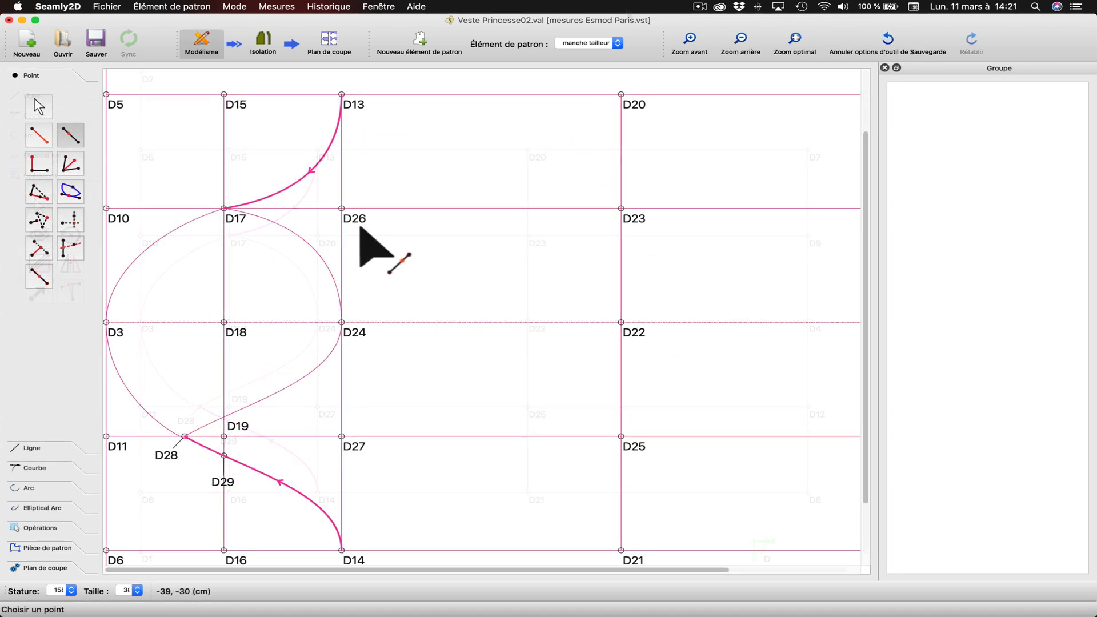
Add a point on the D26–D13 line, 2,5 cm from D26 toward D13
click(341, 208)
click(360, 108)
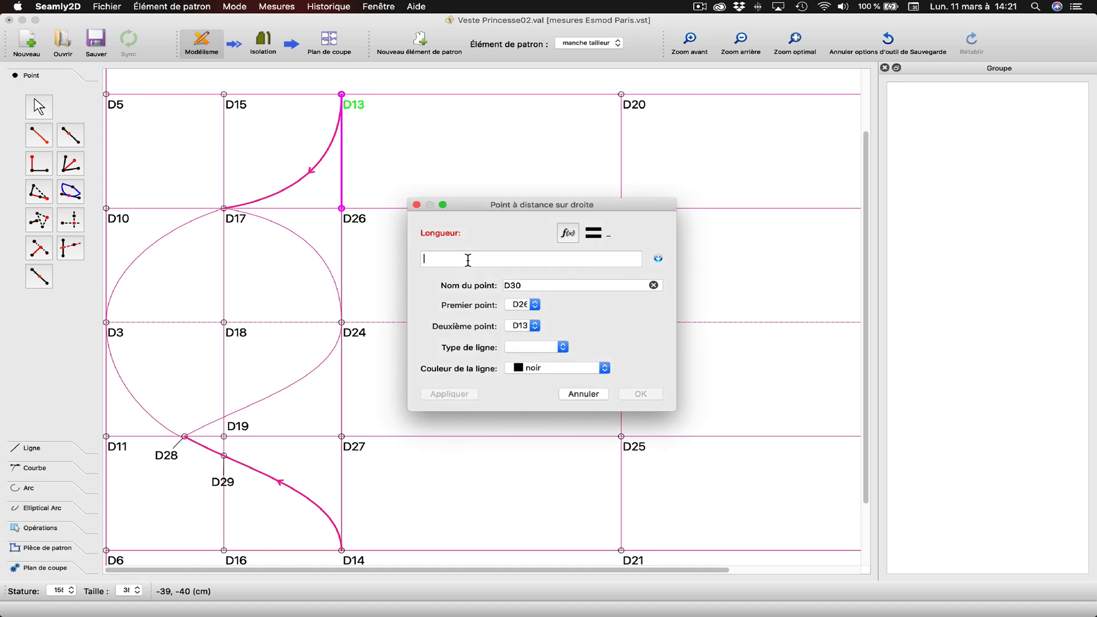
text(2,5)
click(455, 394)
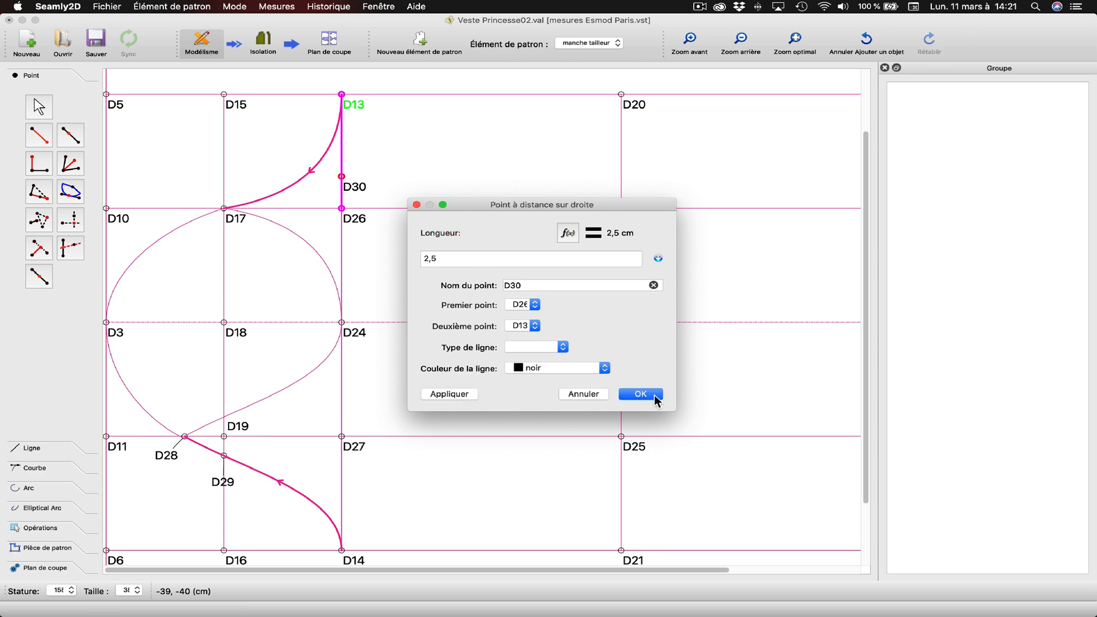
click(641, 394)
Add a point on the D26–D24 line, 2,5 cm from D26 toward D24
click(70, 135)
click(356, 222)
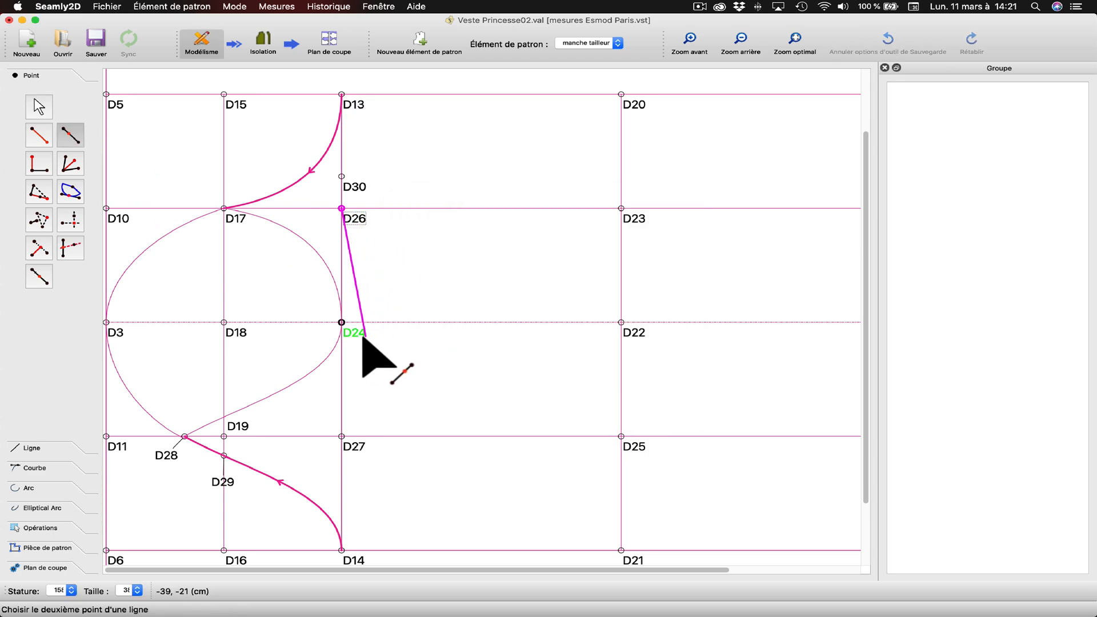
click(356, 334)
text(2,5)
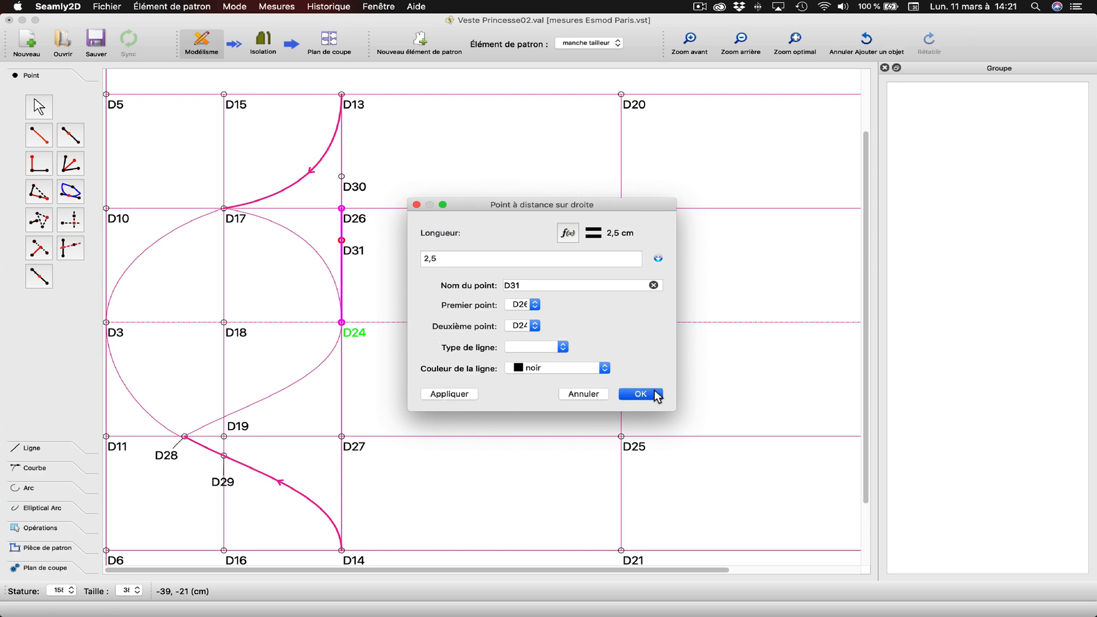
click(639, 394)
Create a point at distance and angle from D30, with a length of 6 cm and an angle of 180°
click(29, 449)
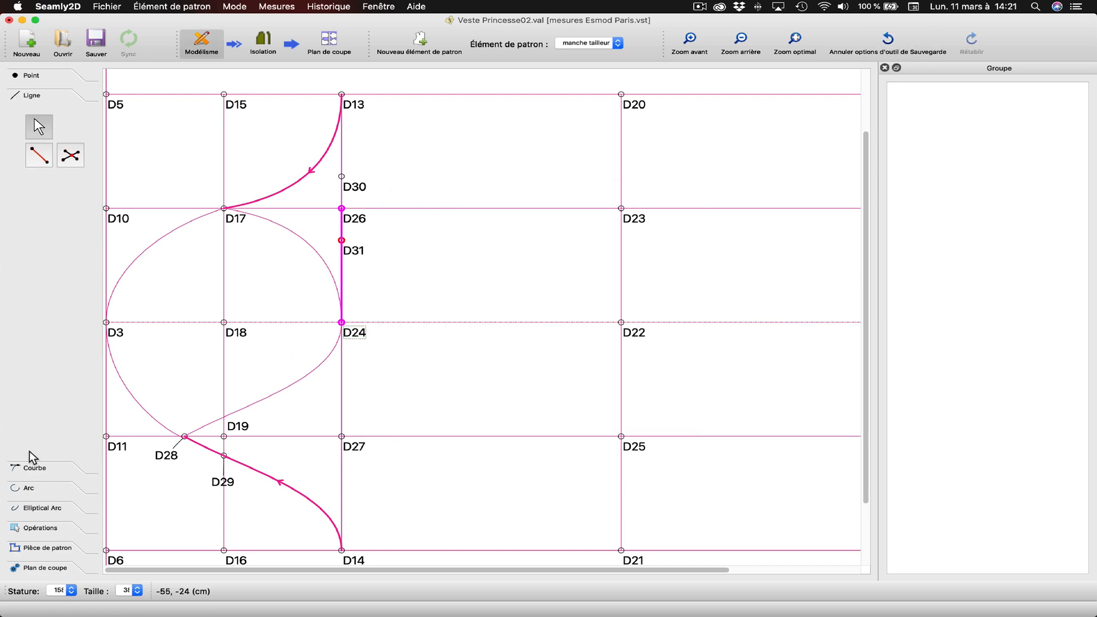
click(33, 149)
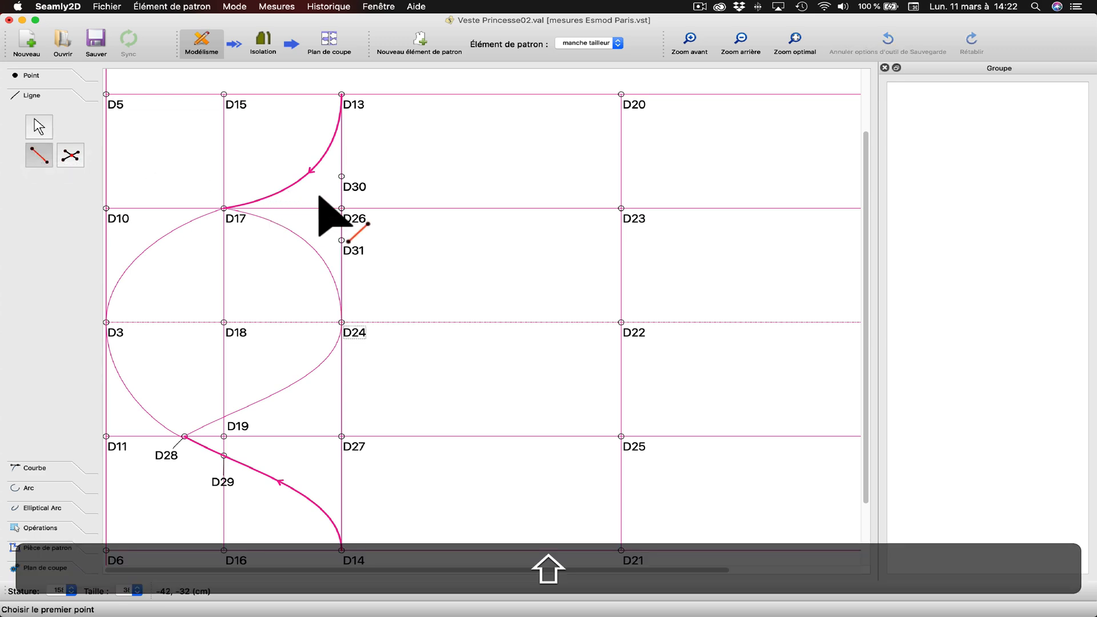
click(34, 77)
click(37, 138)
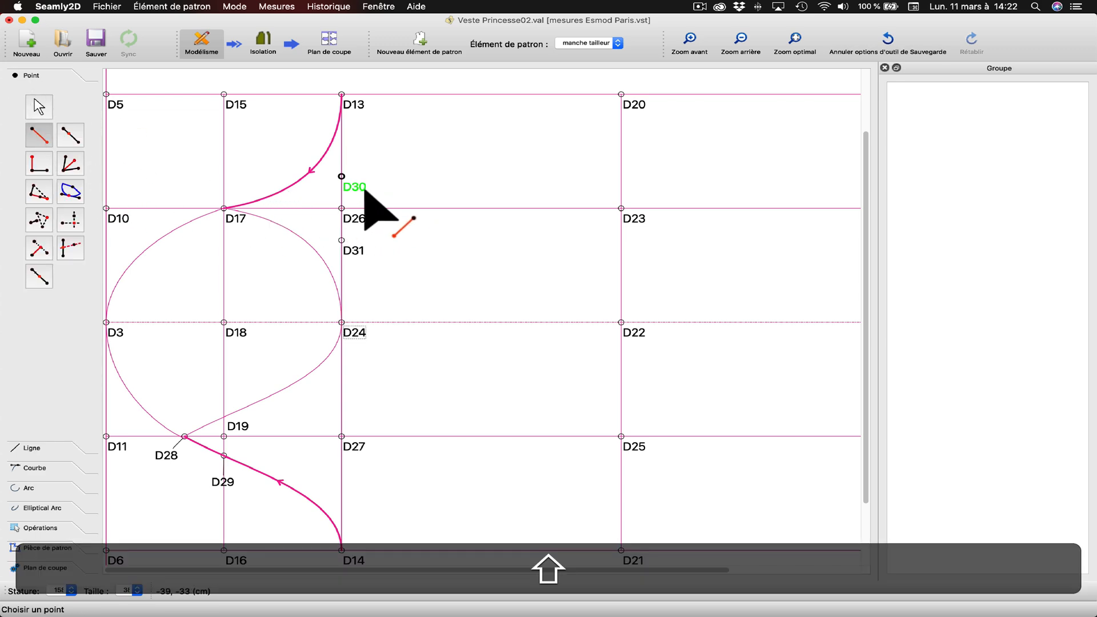
click(341, 176)
click(250, 184)
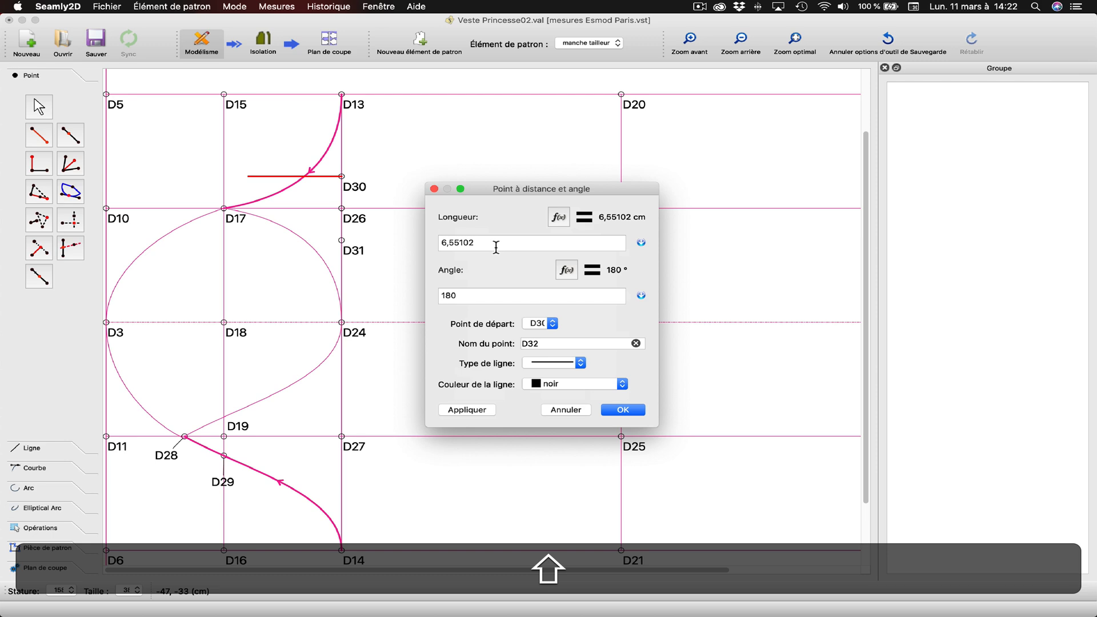
drag(496, 247, 448, 242)
key(BackSpace)
click(486, 409)
click(622, 409)
Create a point 6 cm from D31 at an angle of 180°, joined by a dashed line
key(shift)
click(357, 251)
click(40, 137)
click(341, 240)
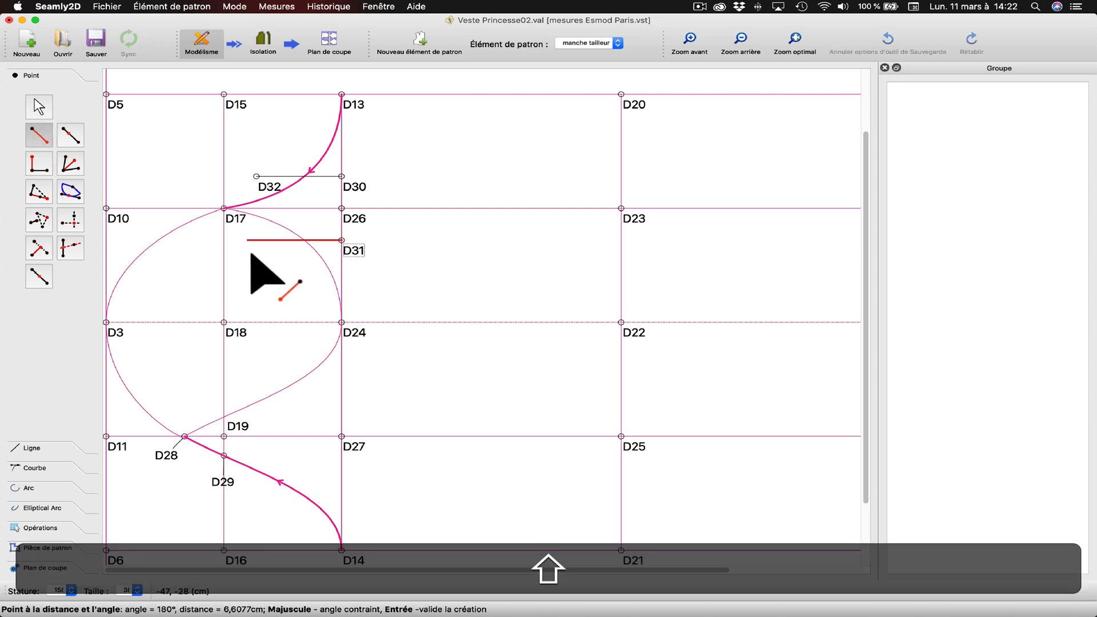
click(248, 241)
drag(487, 240, 451, 242)
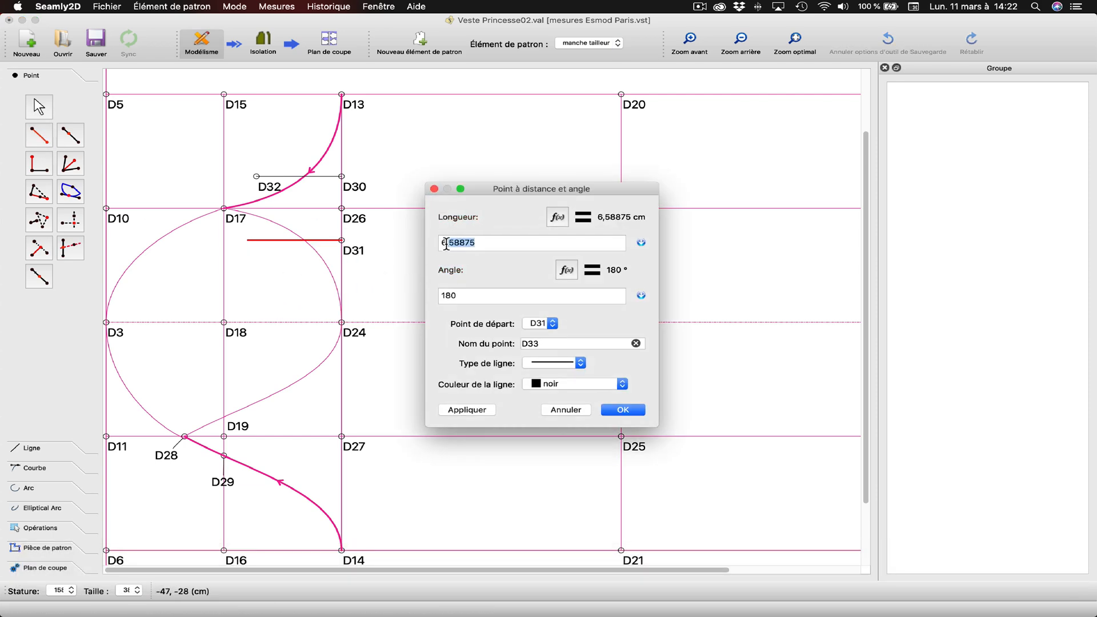
key(BackSpace)
click(461, 410)
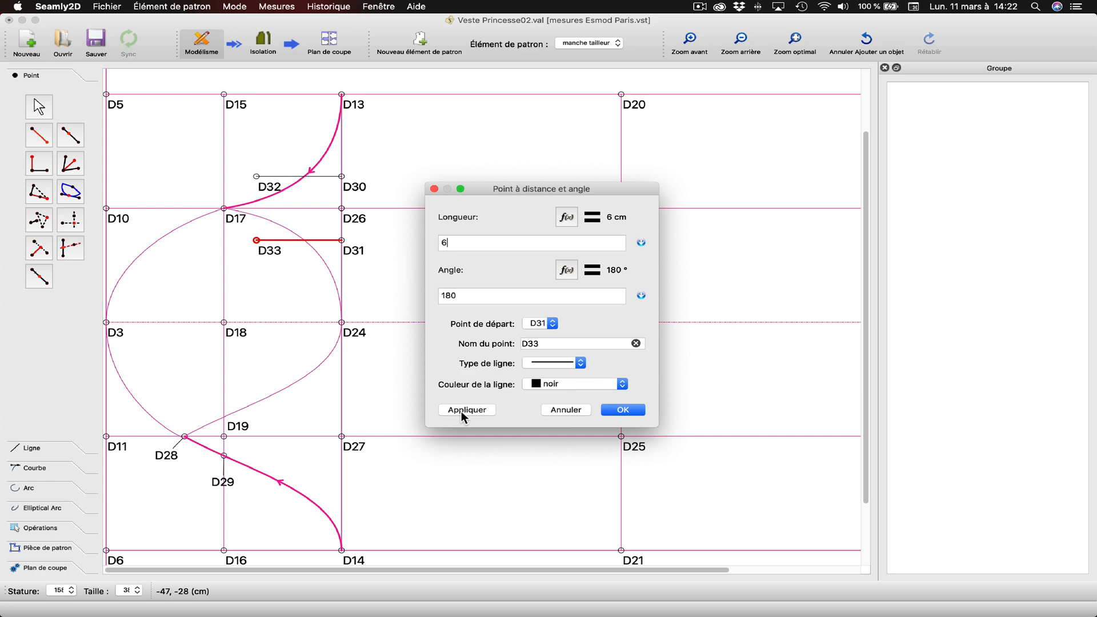
click(549, 361)
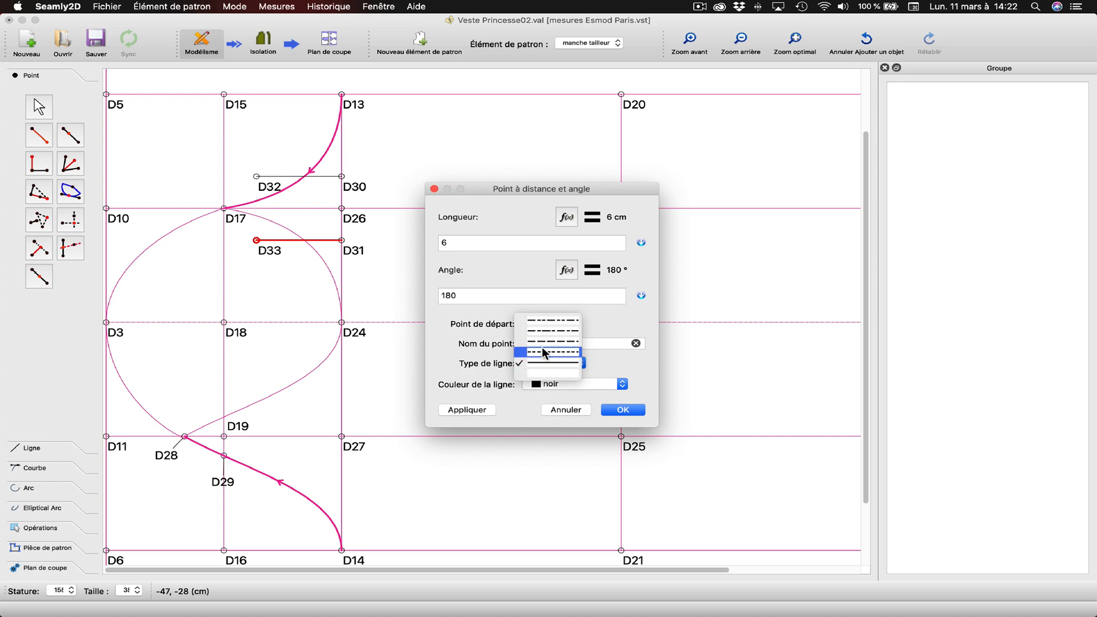
click(540, 340)
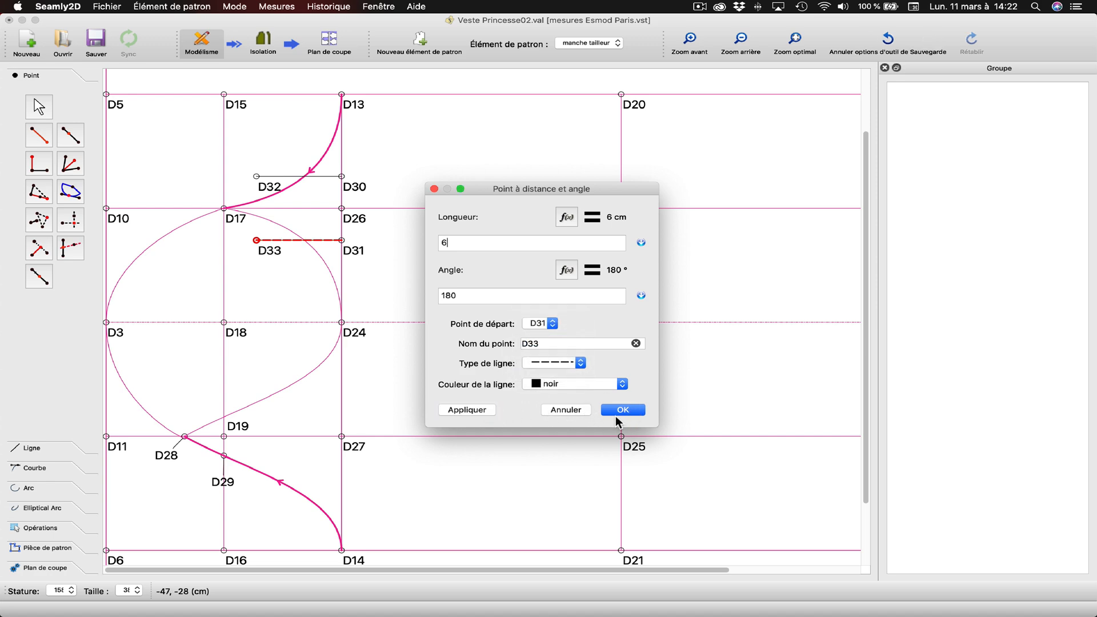
click(619, 411)
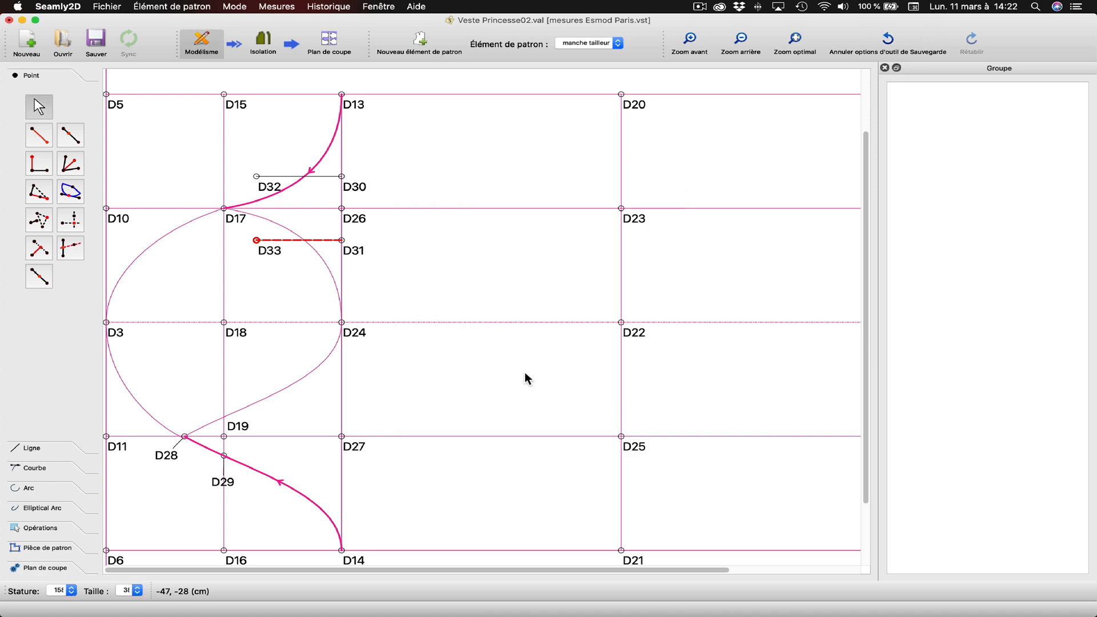
Change the line type of the D30–D32 line to the same dashed style as D31–D33
right_click(257, 179)
click(292, 181)
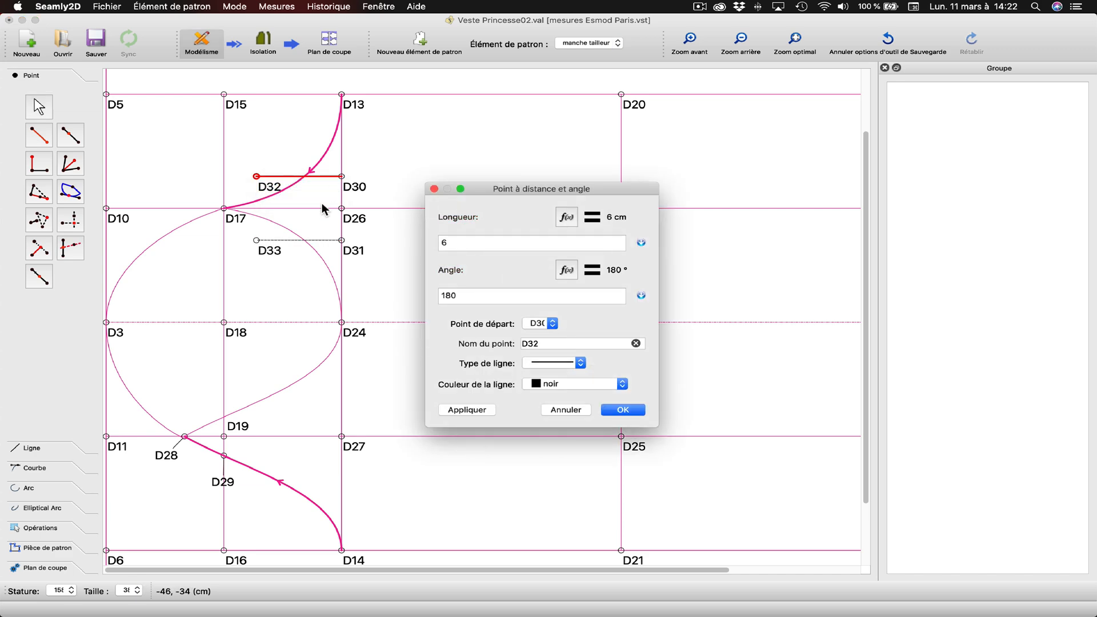
click(533, 362)
click(540, 342)
click(623, 410)
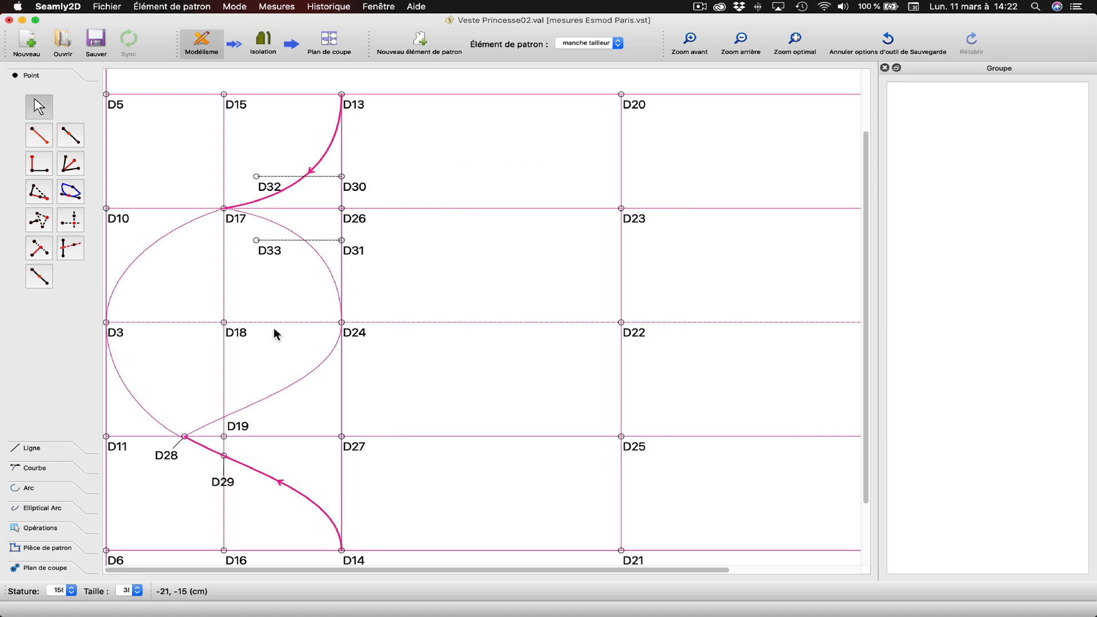
Create the point where the D24–D17 curve intersects the horizontal axis running from D33 to D31
click(73, 221)
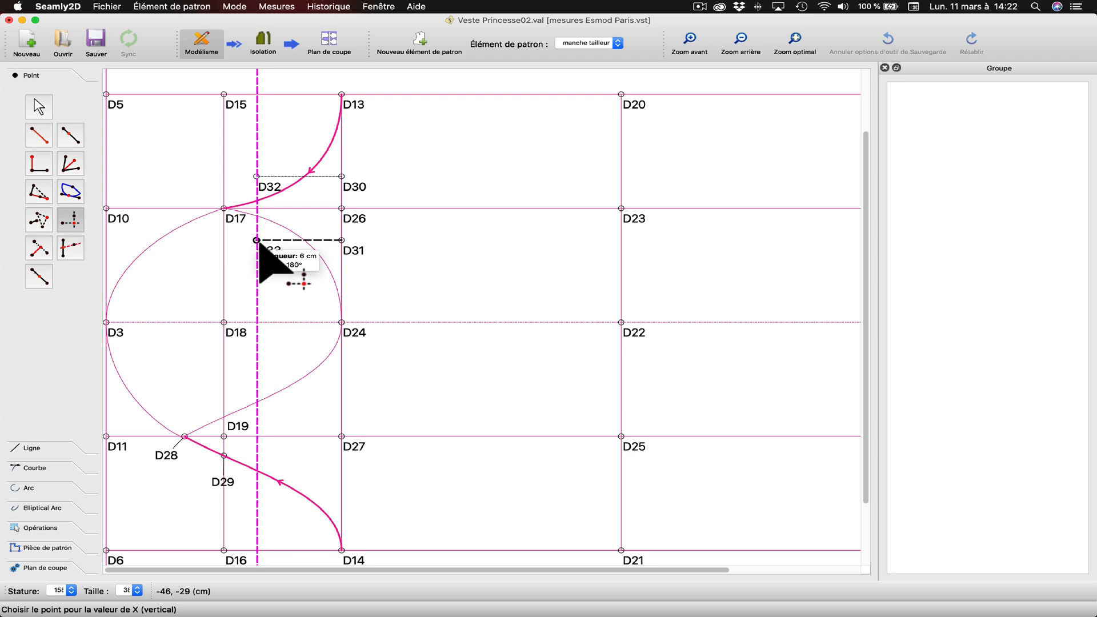
click(34, 468)
click(68, 257)
click(318, 255)
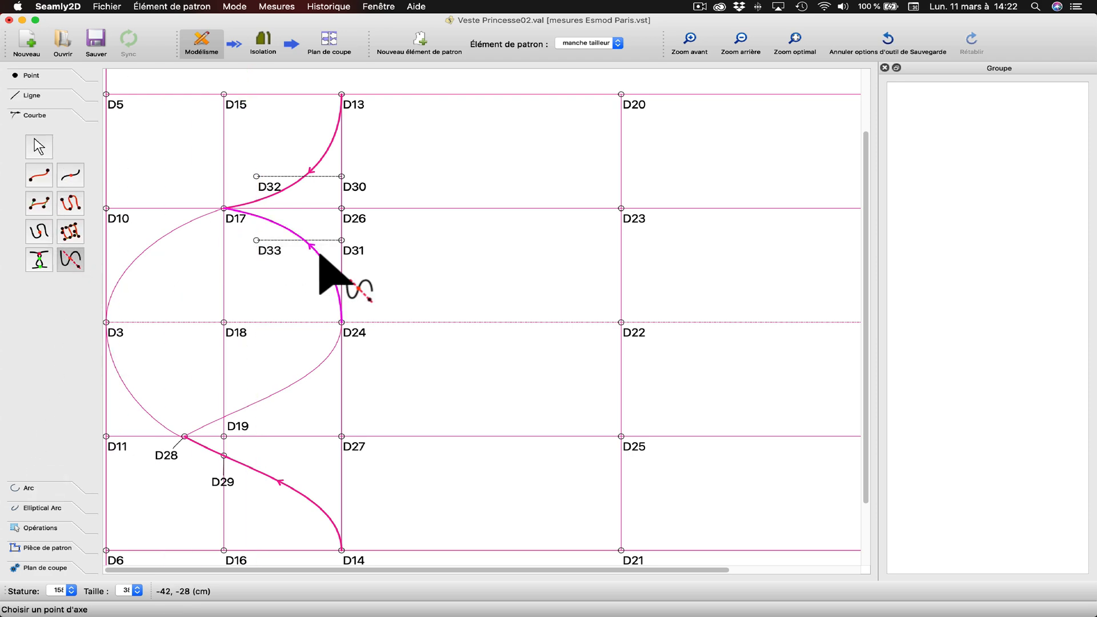
click(256, 240)
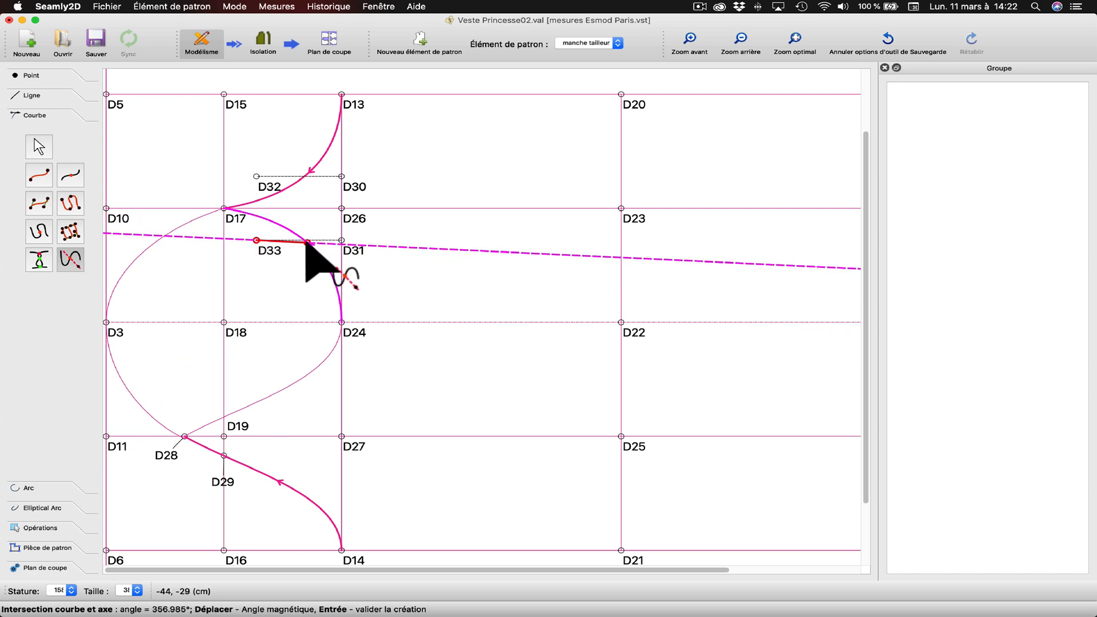
click(343, 243)
Create the point where the D13–D17 curve intersects the horizontal axis running from D32 to D30
click(73, 265)
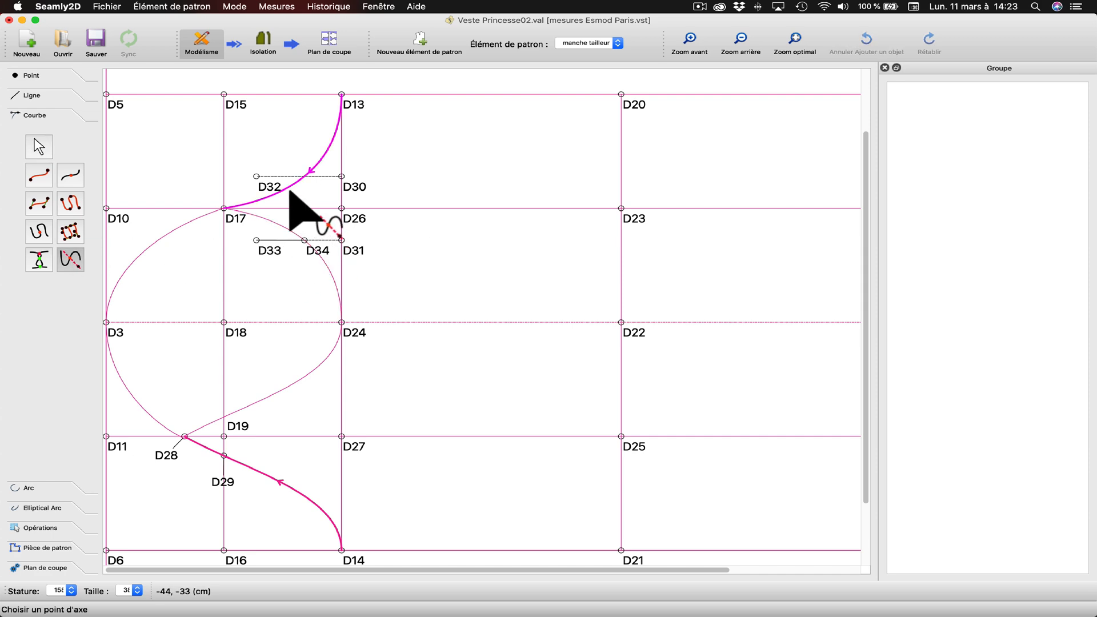
click(257, 177)
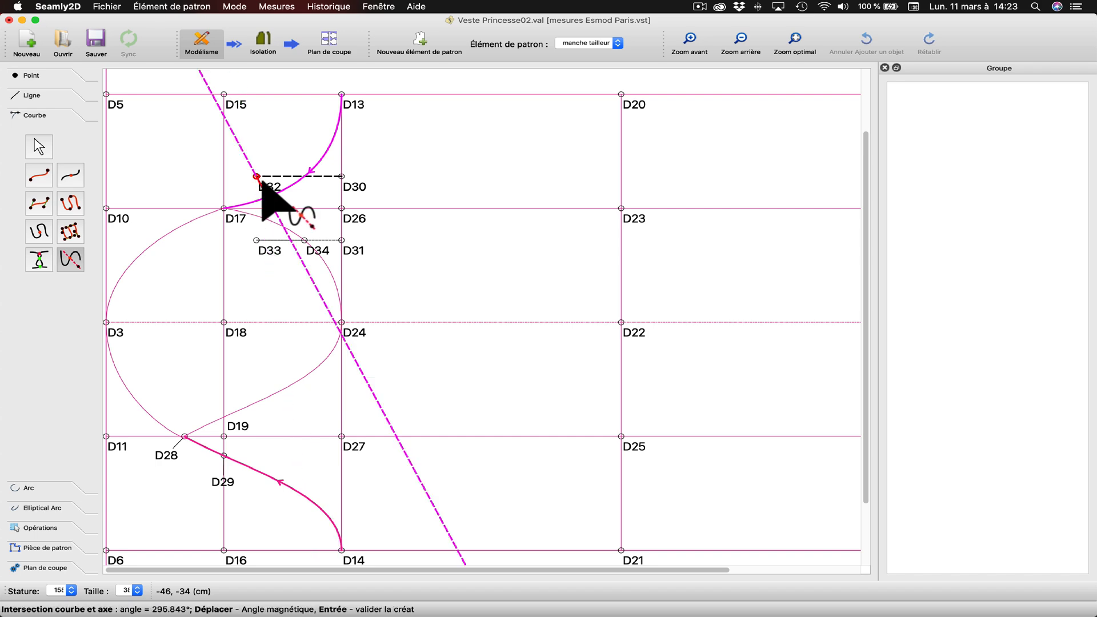
click(344, 179)
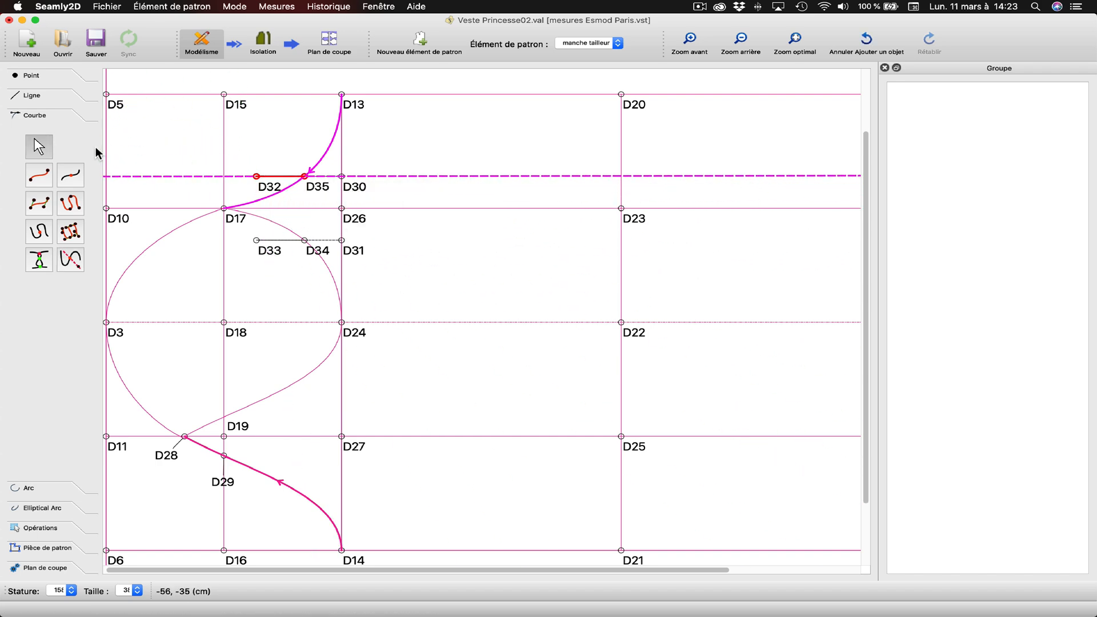
click(218, 77)
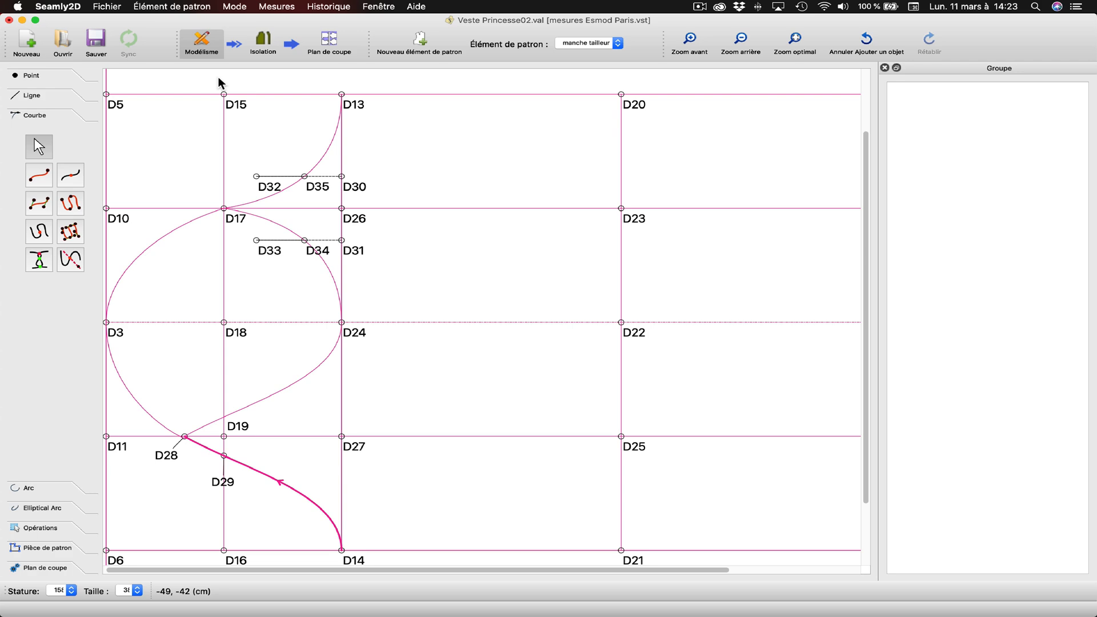
Add a point on the D27–D14 line, 2 cm from D27 toward D14
scroll(219, 80, down, 2)
click(32, 75)
click(70, 135)
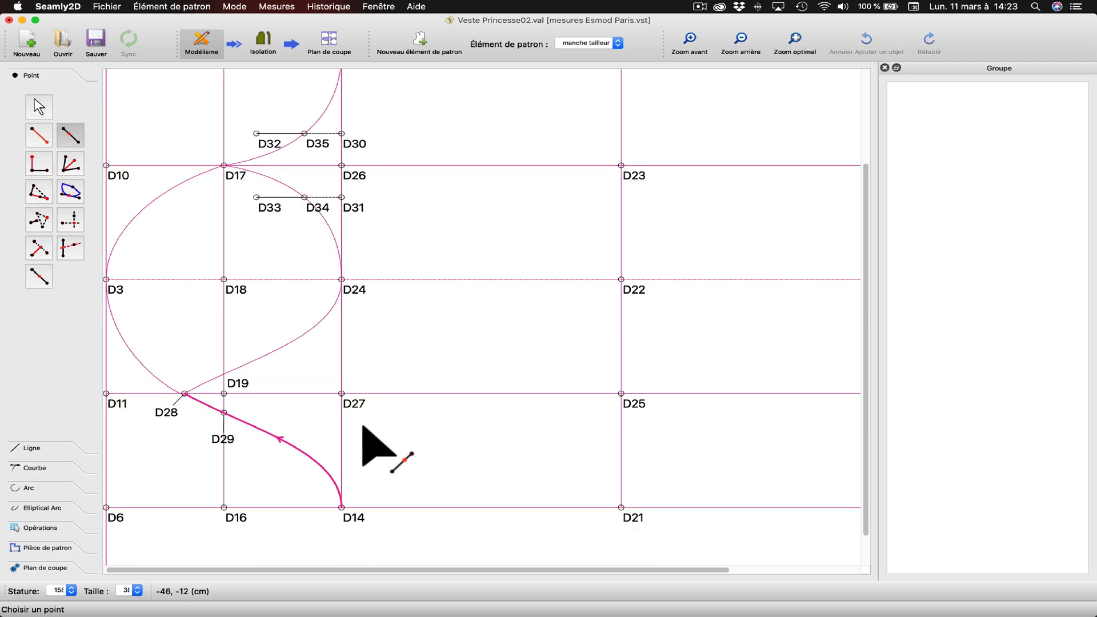
click(343, 395)
click(357, 518)
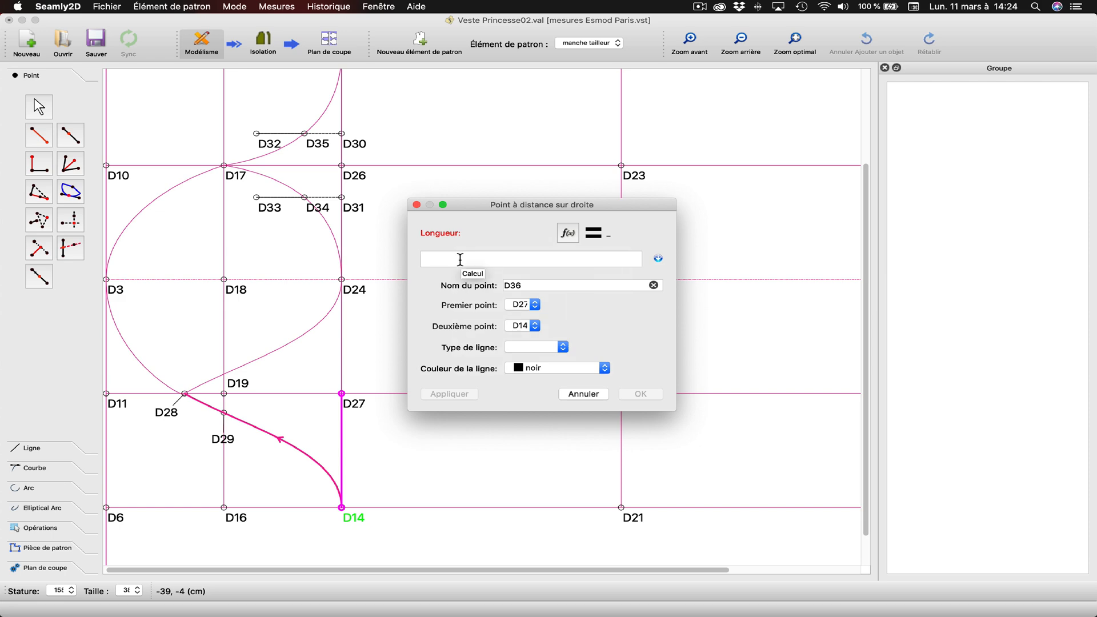
text(2)
click(457, 394)
click(640, 394)
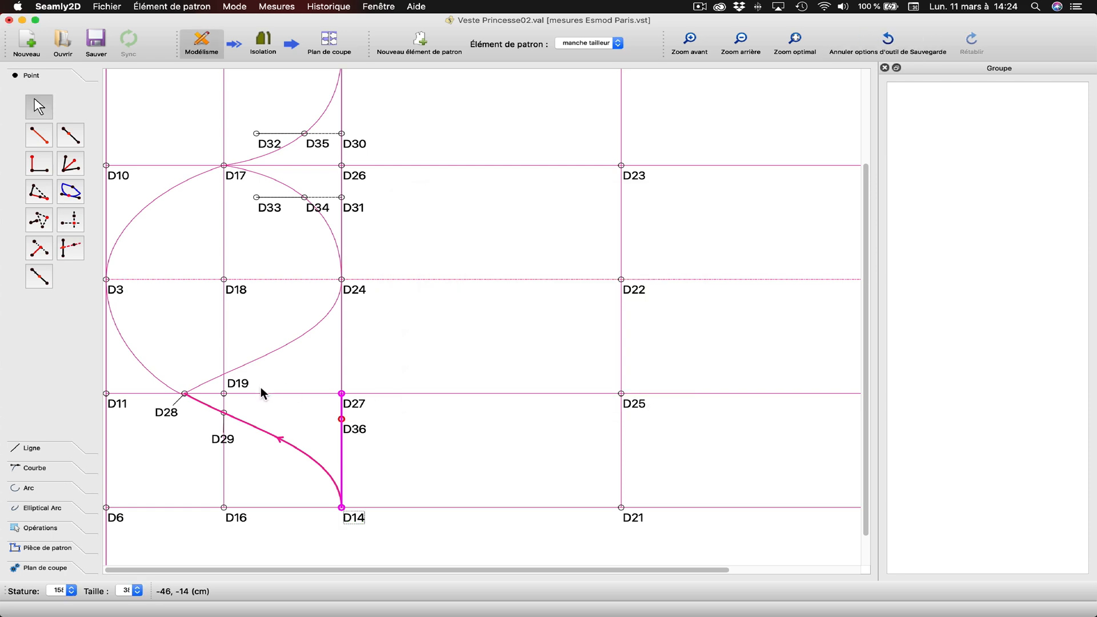
Create a point at distance and angle from D36, with a length of 10 cm and an angle of 180°
click(70, 134)
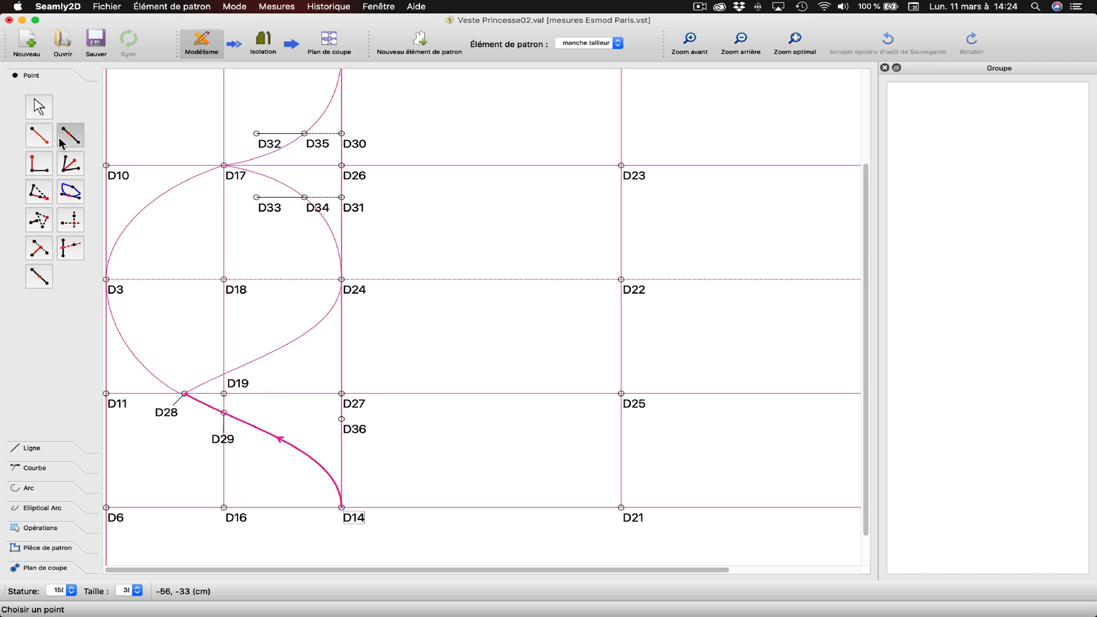
click(39, 135)
click(351, 428)
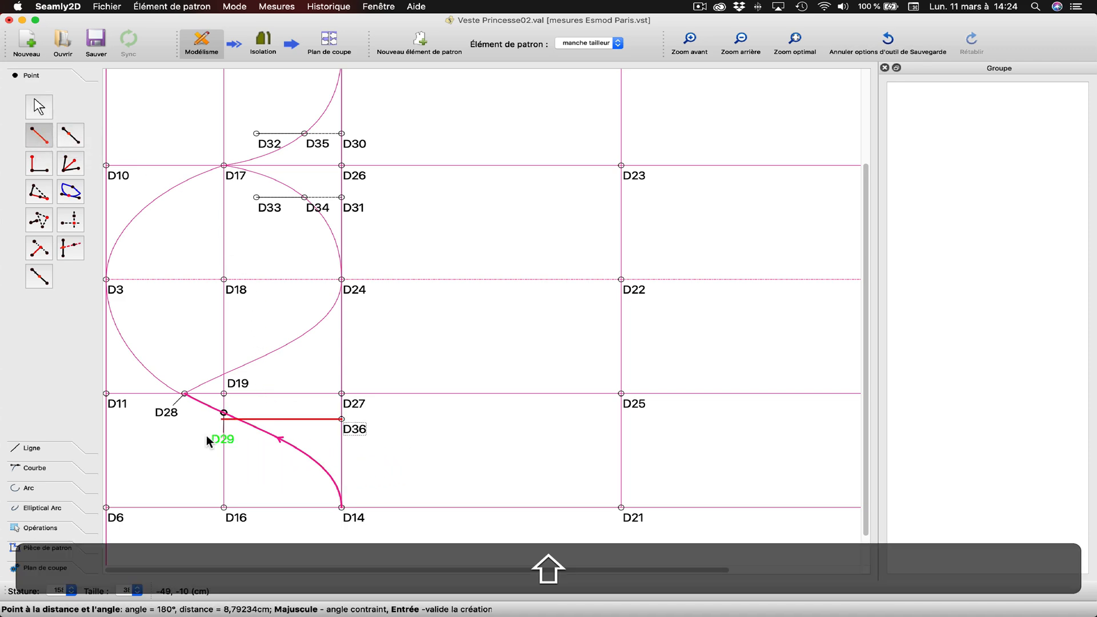
shift+click(199, 435)
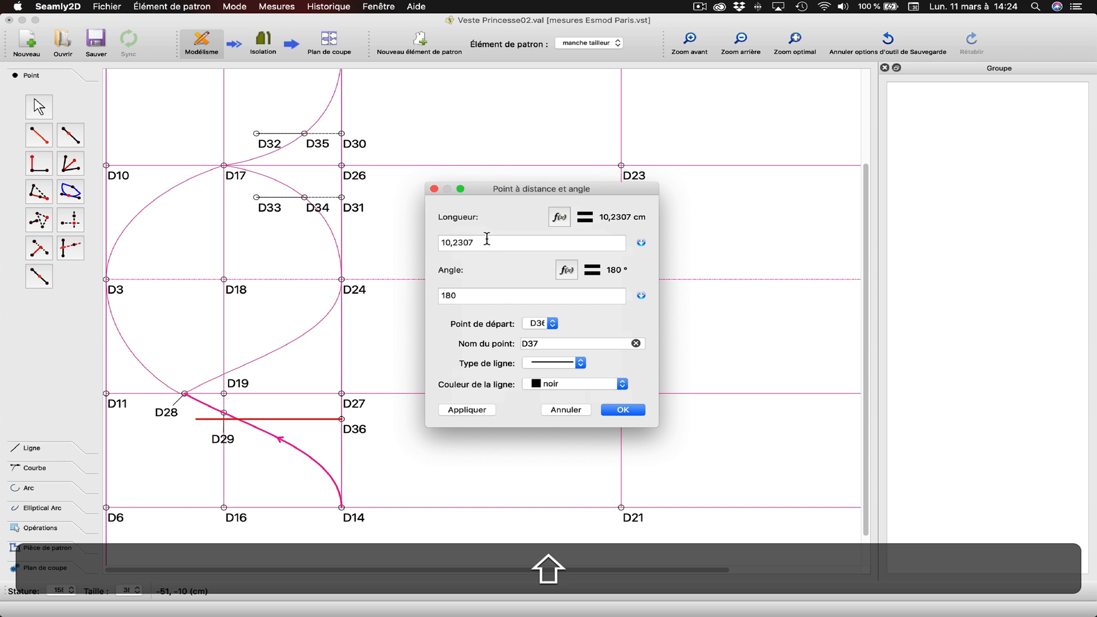
drag(486, 239, 442, 242)
text(10)
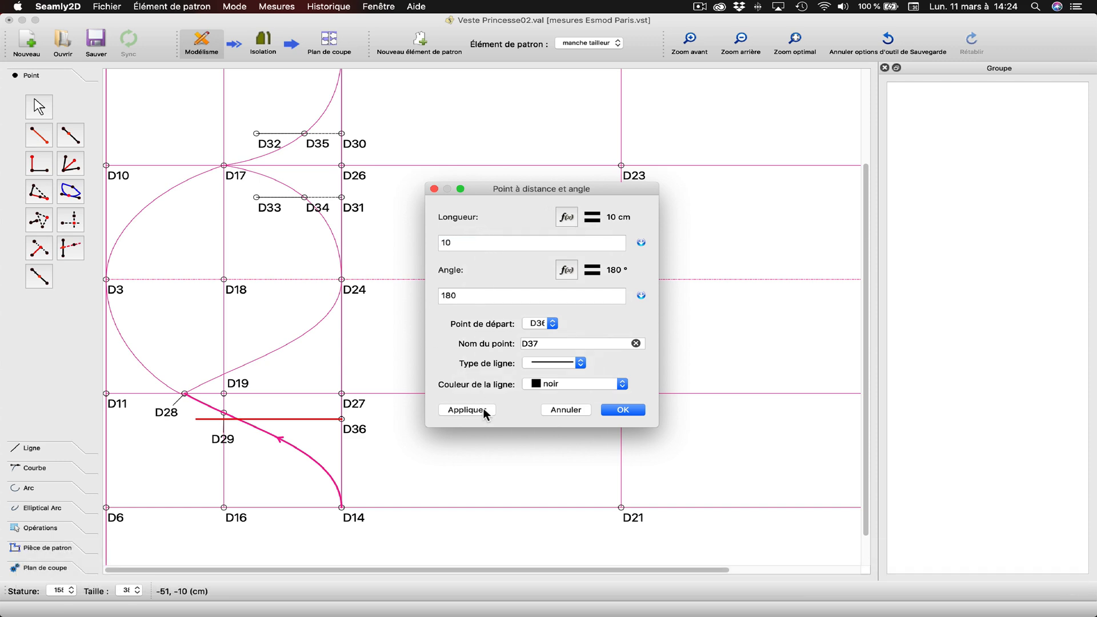
click(482, 411)
click(640, 412)
Add a point on the D27–D24 line, 2 cm from D27 toward D24
click(71, 136)
click(354, 407)
click(358, 287)
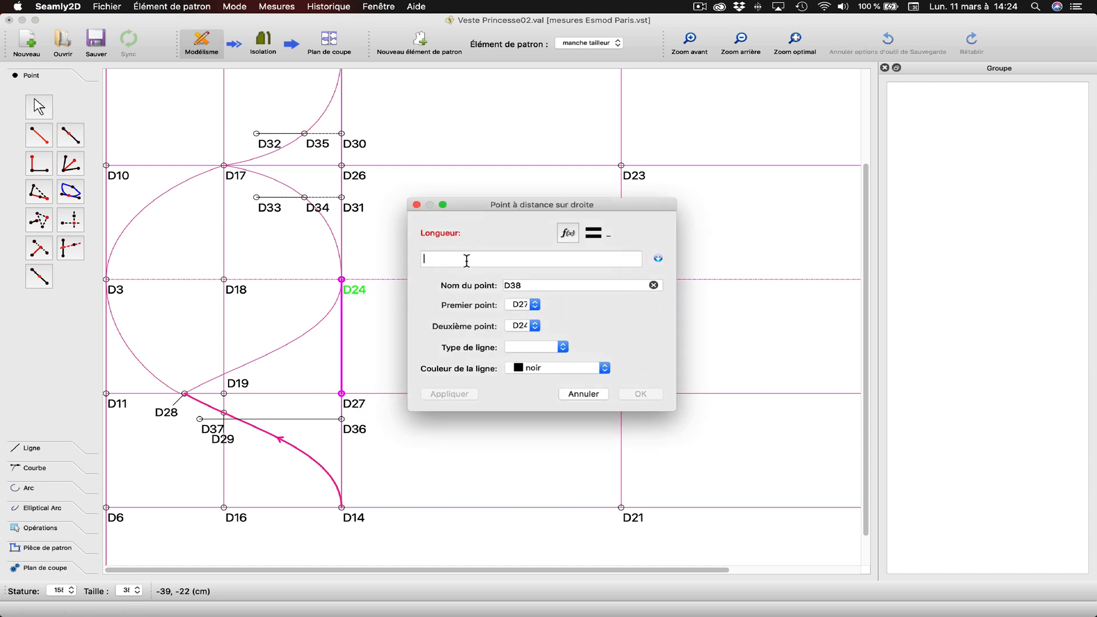
click(451, 393)
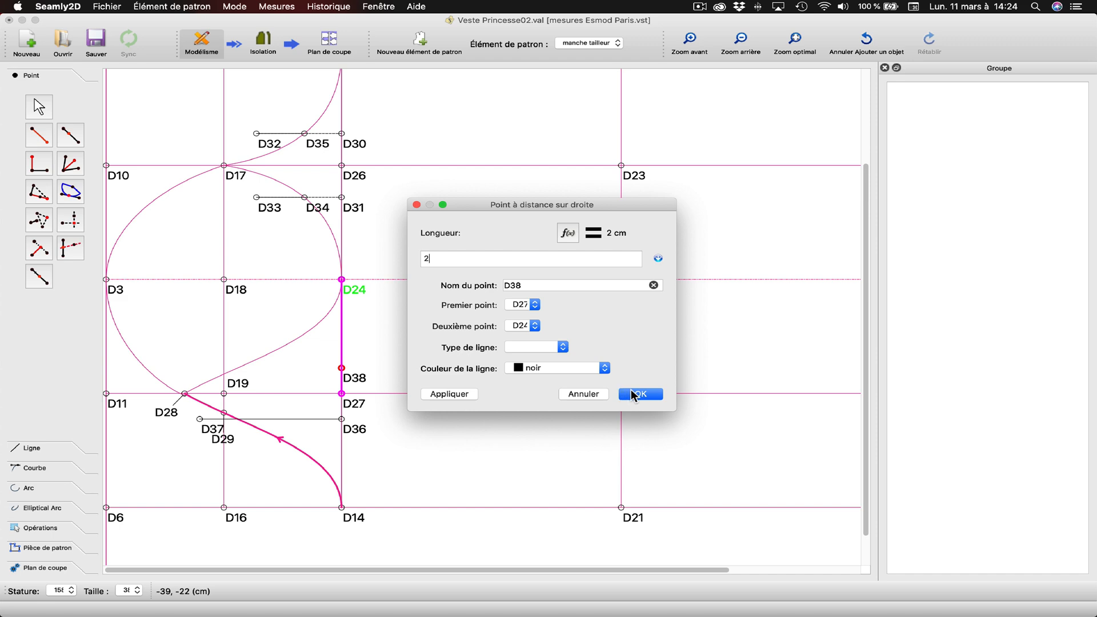
click(523, 346)
click(466, 377)
click(640, 394)
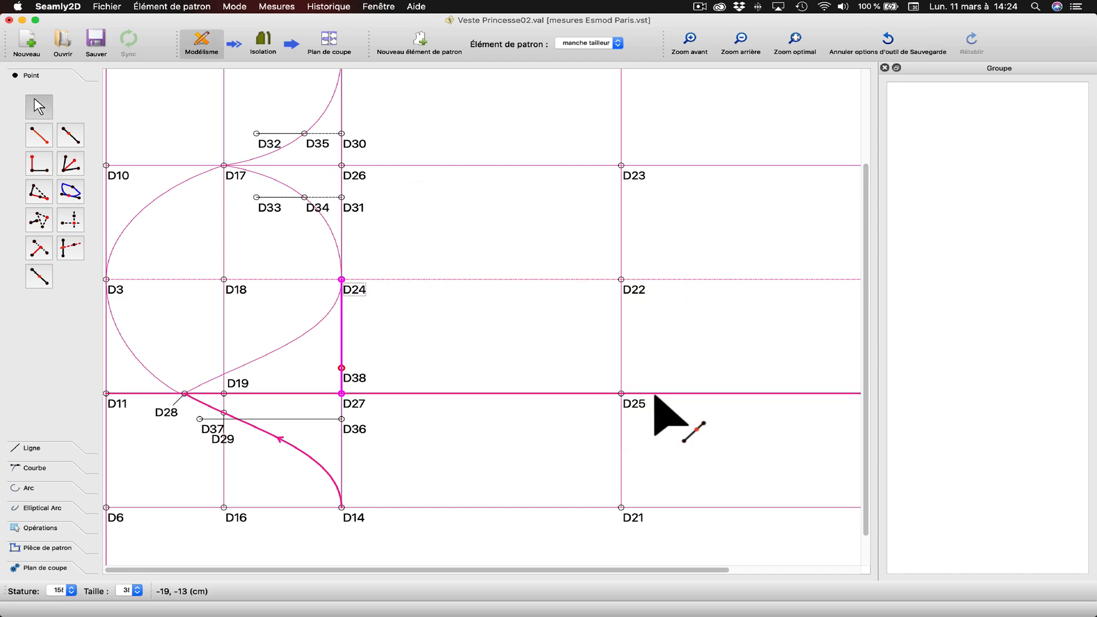
Create a point at distance and angle from D38, with a length of 10 cm and an angle of 180°
click(44, 137)
click(342, 368)
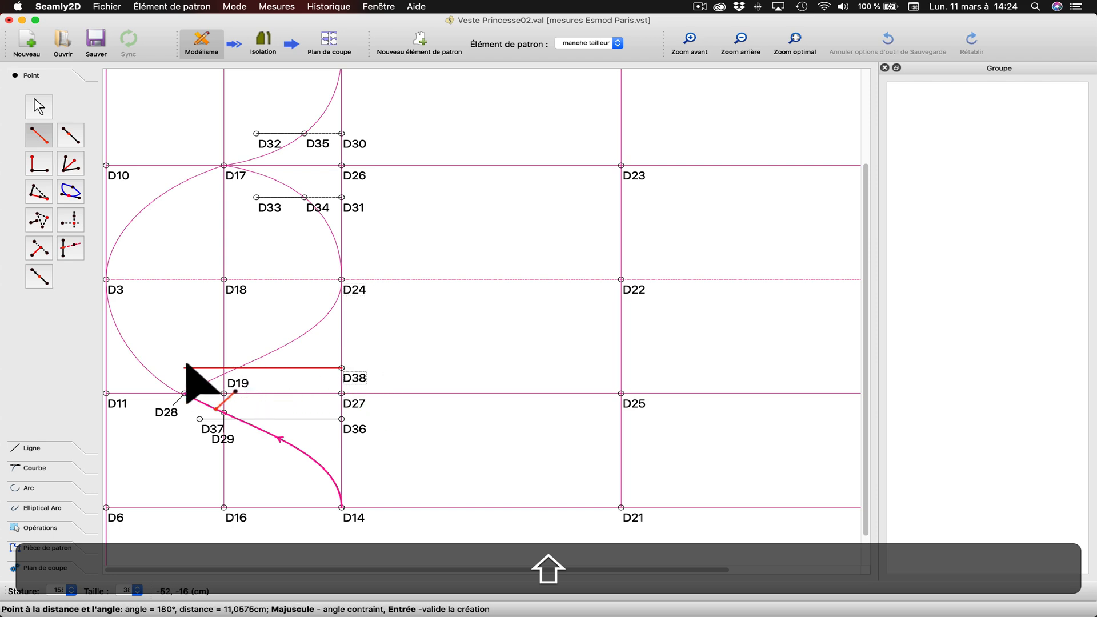
shift+click(184, 367)
key(BackSpace)
key(BackSpace)
key(BackSpace)
key(BackSpace)
key(BackSpace)
key(BackSpace)
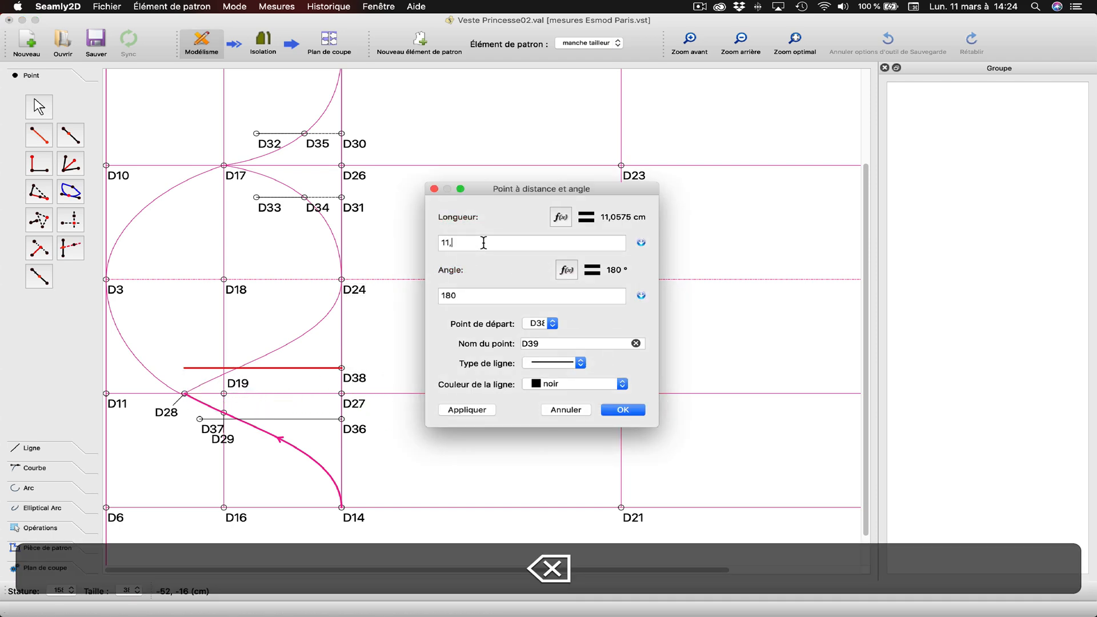
text(0)
click(476, 409)
click(622, 409)
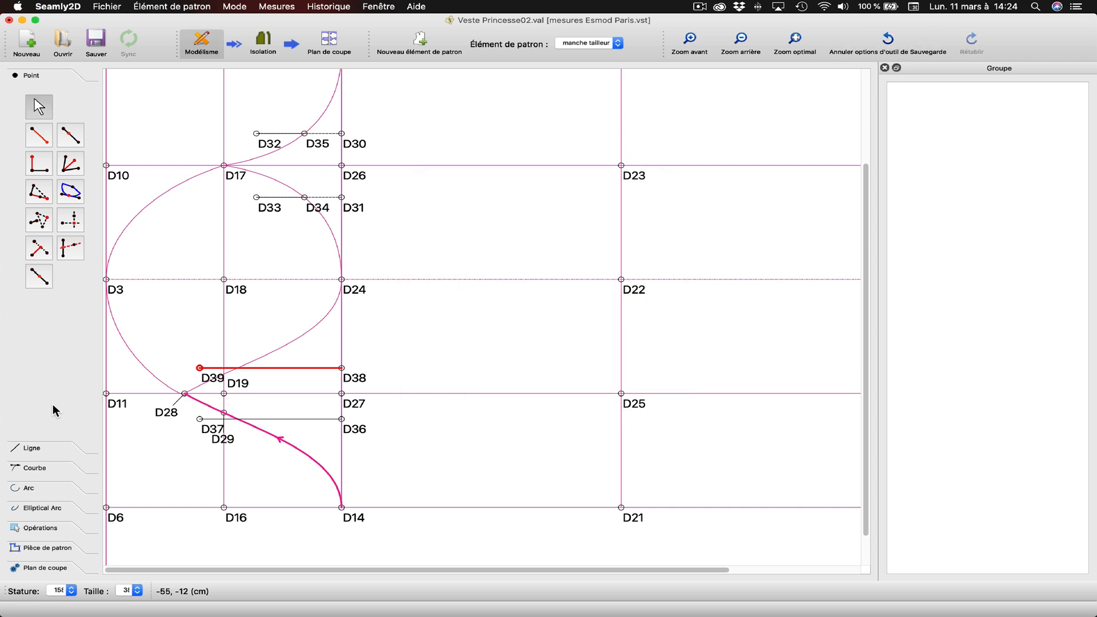
Create the point where the D14–D28 curve intersects the horizontal axis running from D37 to D36
click(63, 467)
click(70, 258)
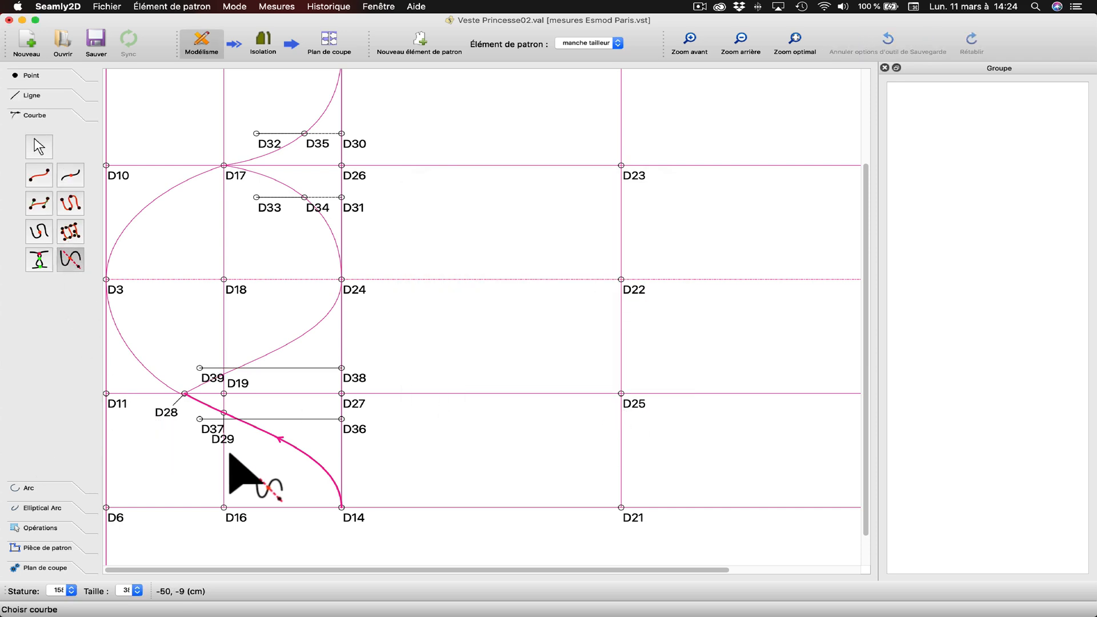
click(284, 444)
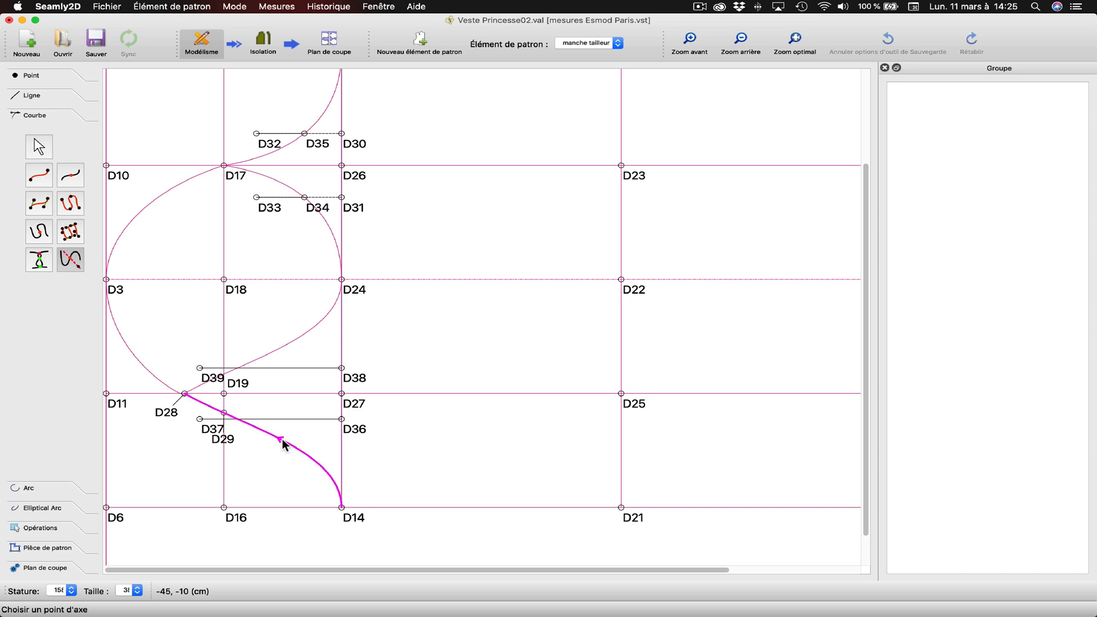
click(200, 420)
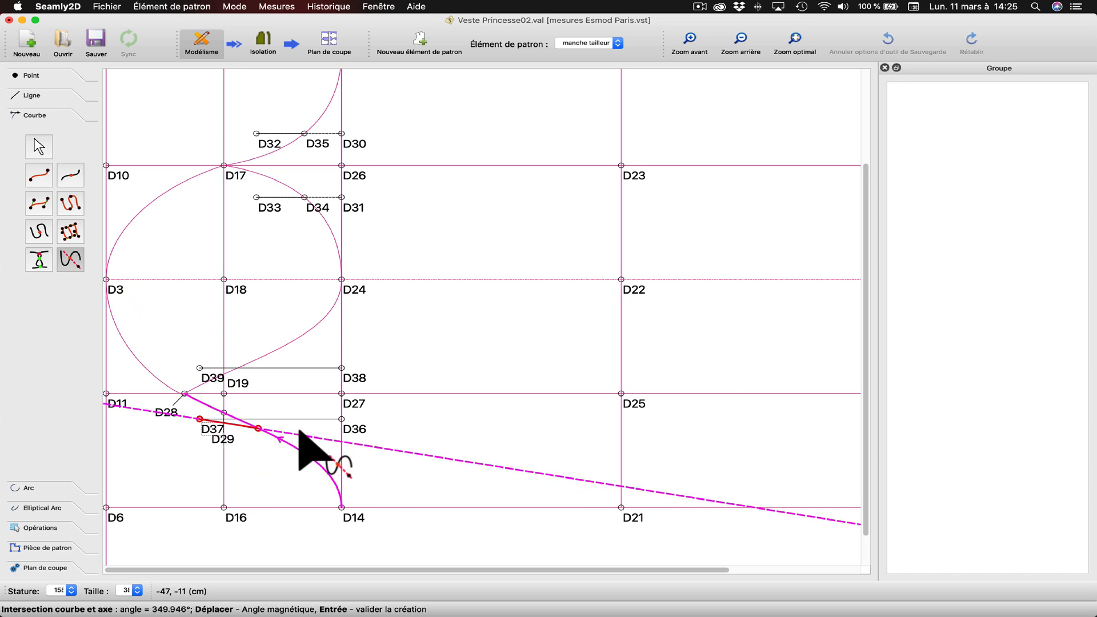
click(341, 421)
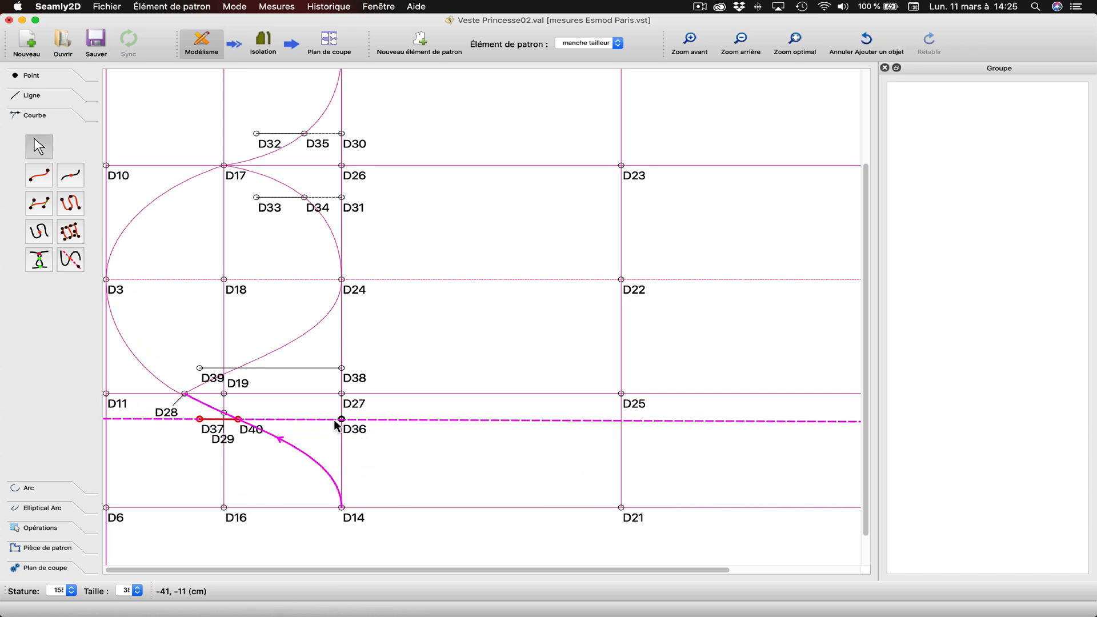
Change the line type of the D36–D37 construction line to dashed
right_click(205, 422)
click(229, 432)
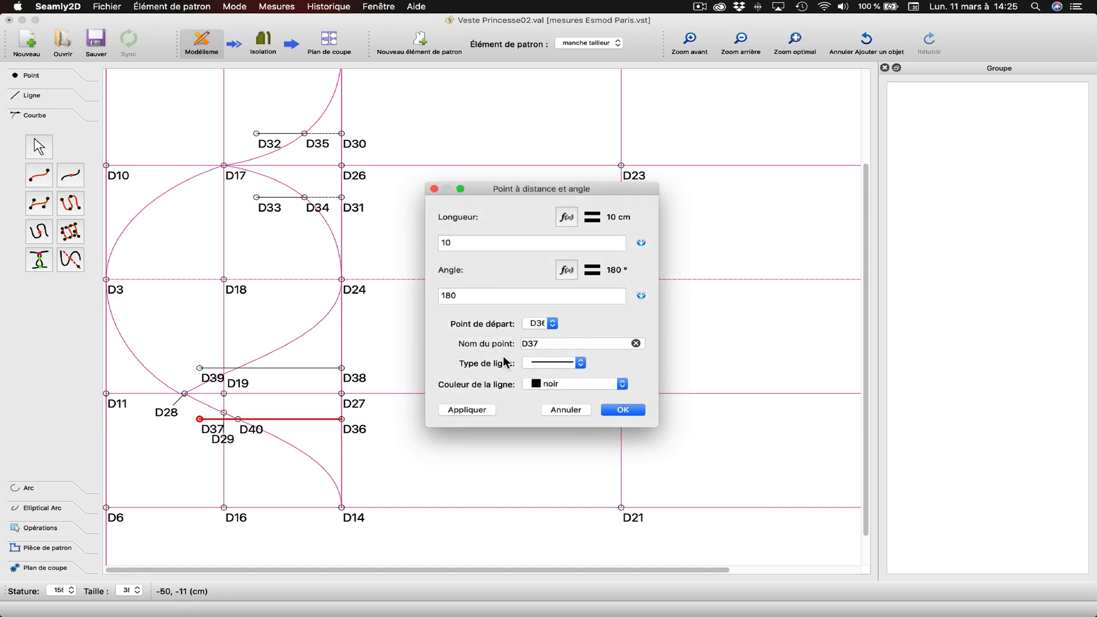
click(556, 365)
click(553, 343)
click(478, 408)
click(623, 410)
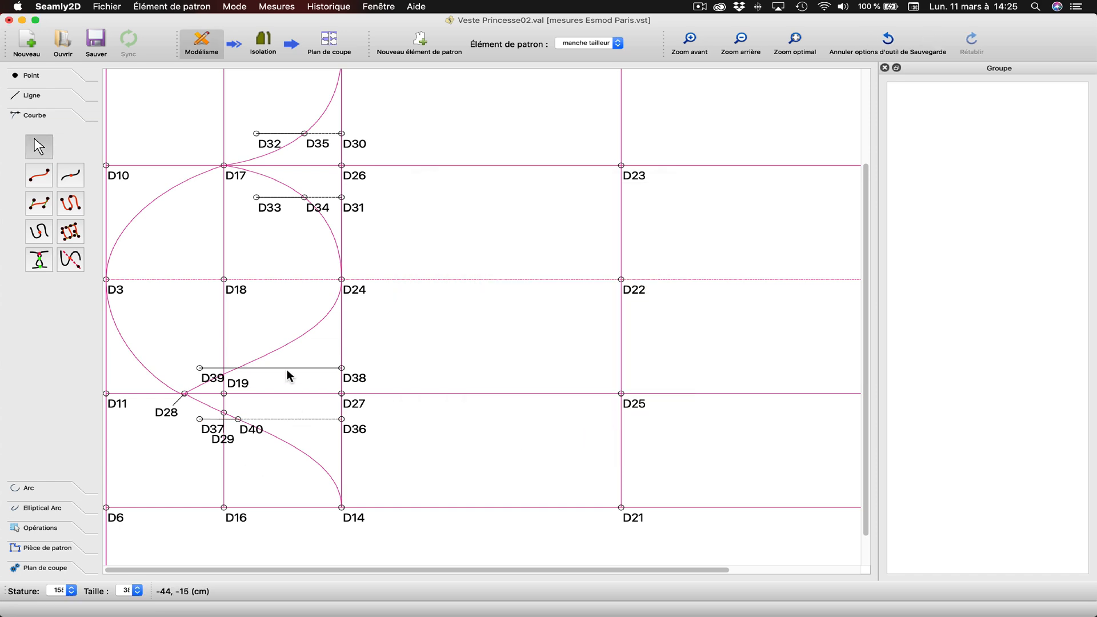
Change the line type of the D38–D39 construction line to dashed
right_click(209, 383)
click(240, 382)
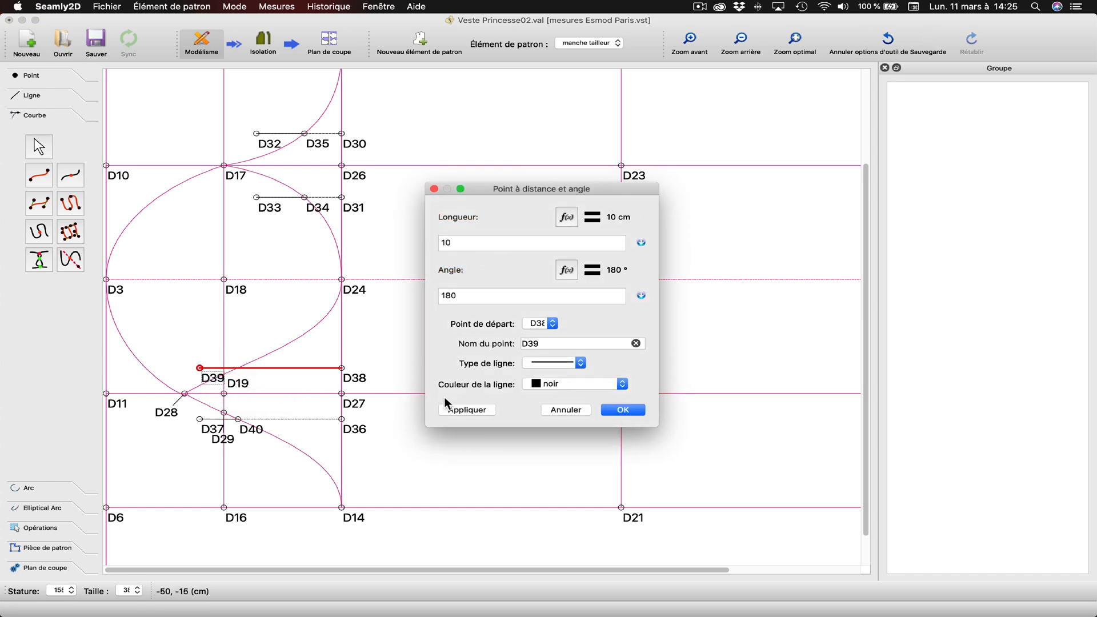
click(544, 364)
click(548, 350)
click(619, 410)
Create the point where the D24–D28 curve intersects the horizontal axis running from D39 to D38
click(73, 261)
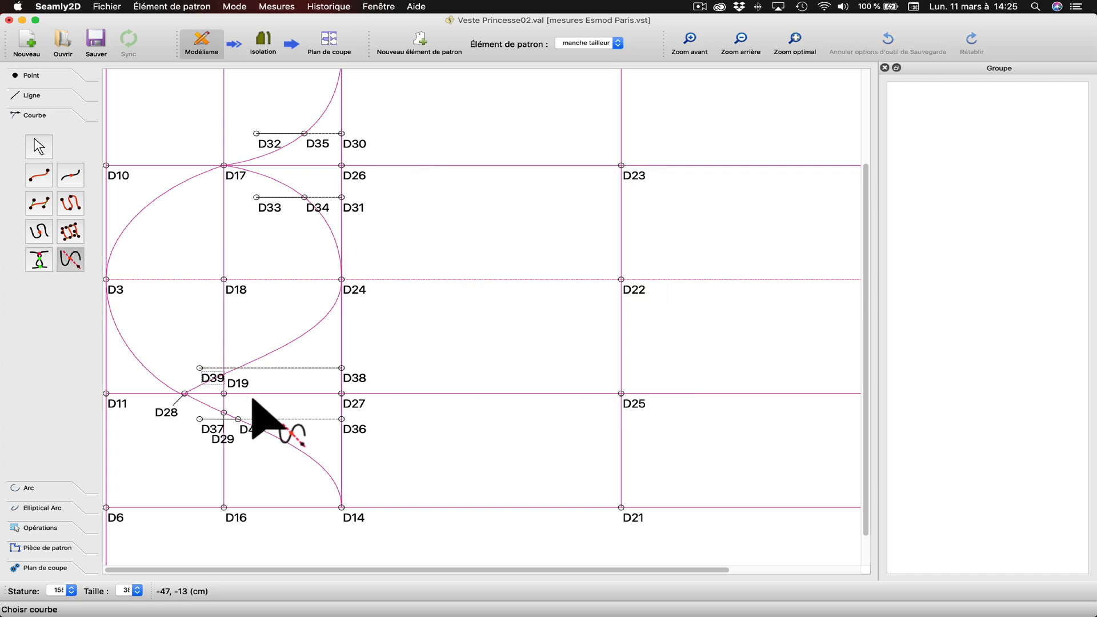
click(269, 366)
click(199, 368)
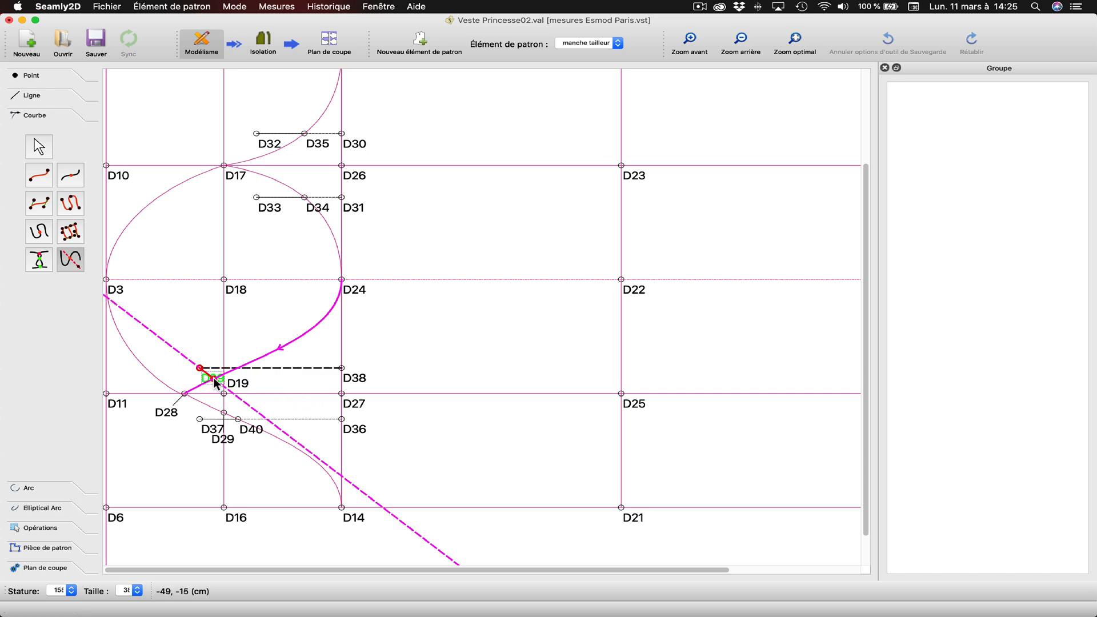
click(341, 368)
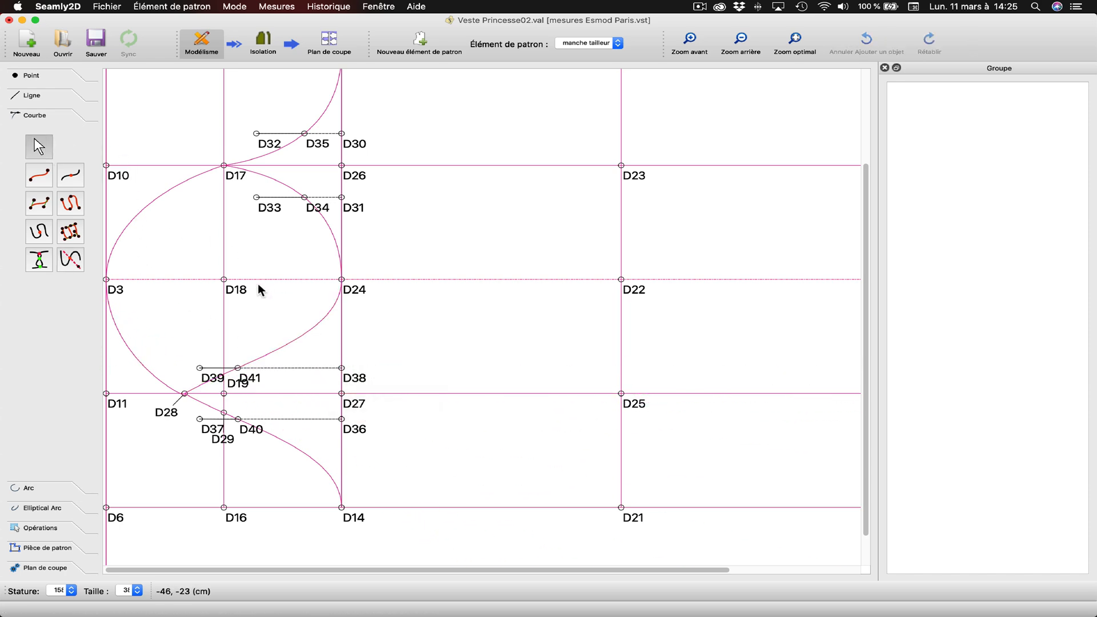
Reposition the labels of D41, D40, D37, D39, D28 and D29 so they no longer overlap the construction lines
drag(261, 381, 245, 351)
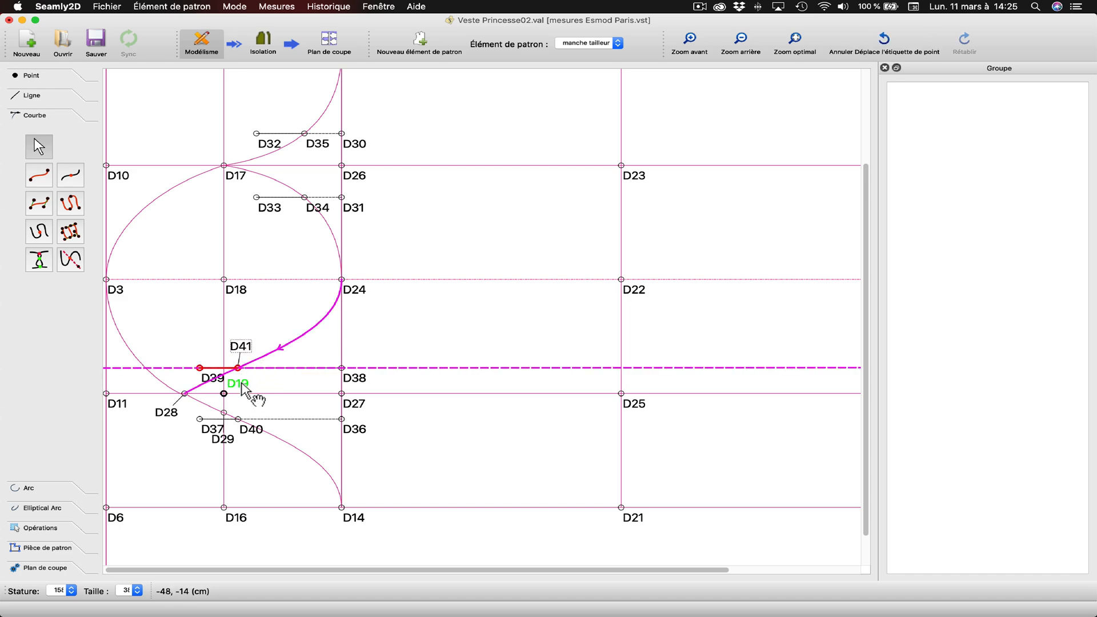
drag(248, 432, 199, 439)
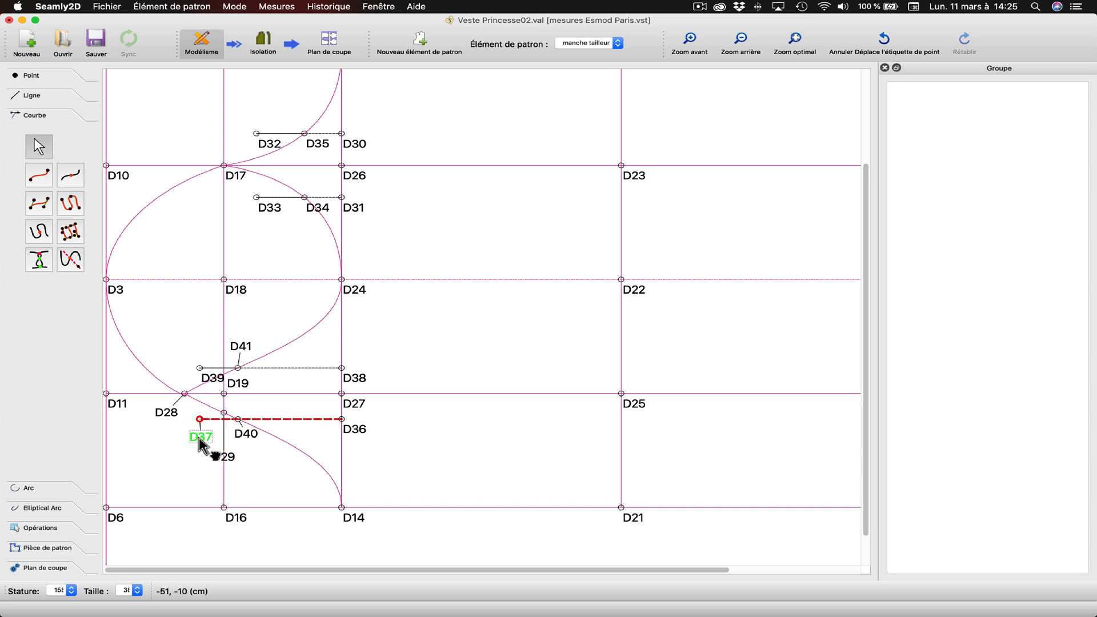
drag(217, 380, 178, 366)
drag(171, 416, 178, 419)
drag(249, 436, 242, 439)
drag(245, 351, 243, 356)
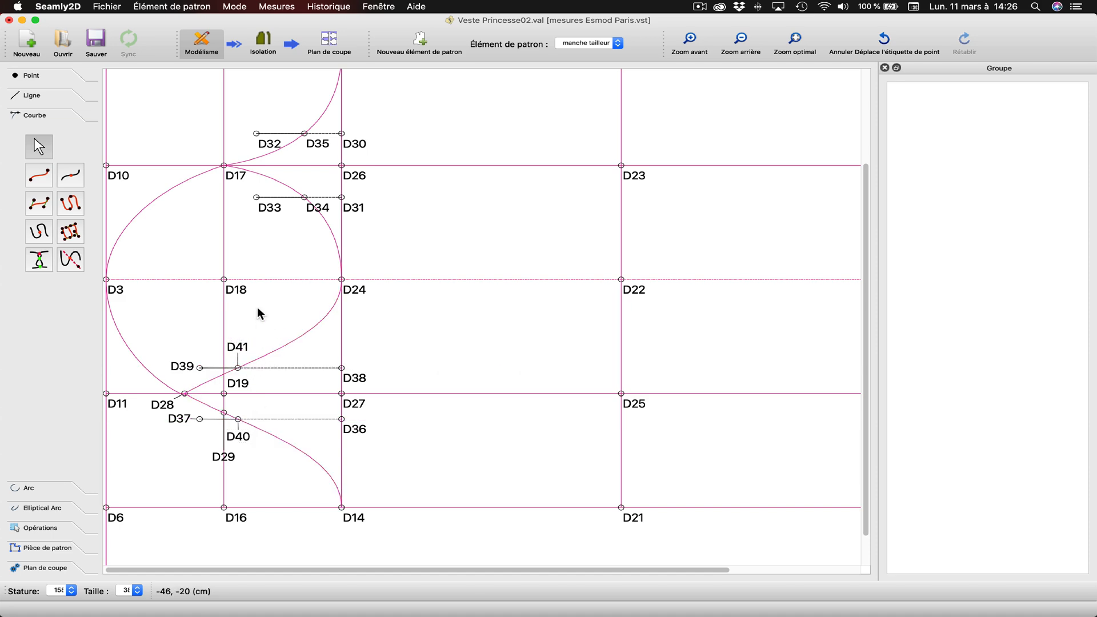
Add a point on the D25–D21 line, 1 cm from D25, and move the D42 and D25 labels clear of it
click(48, 83)
click(70, 135)
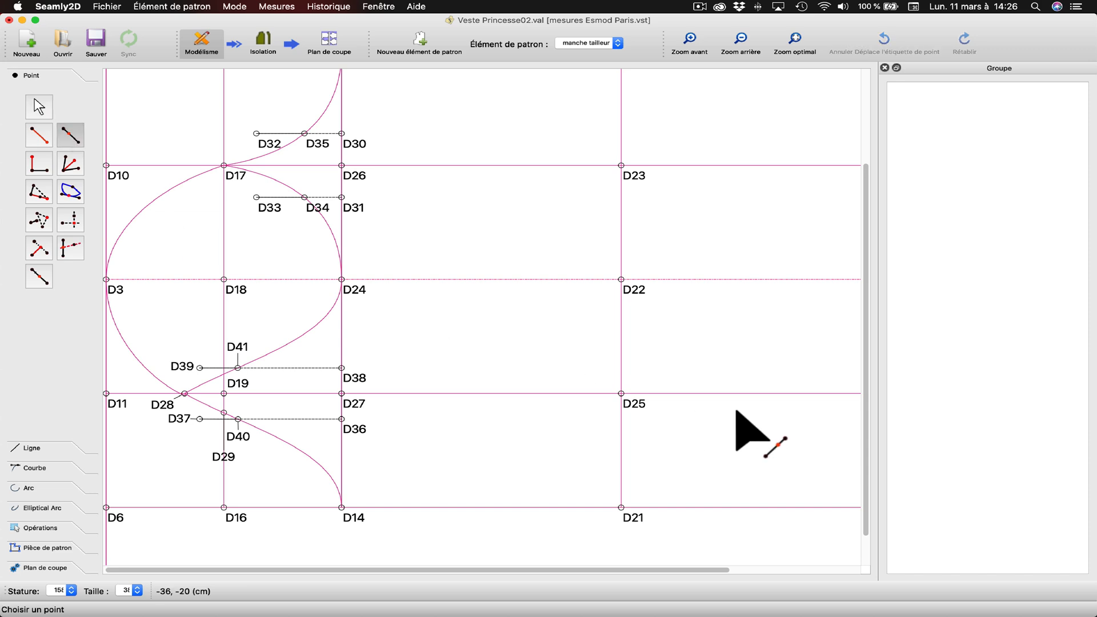
click(642, 403)
click(635, 515)
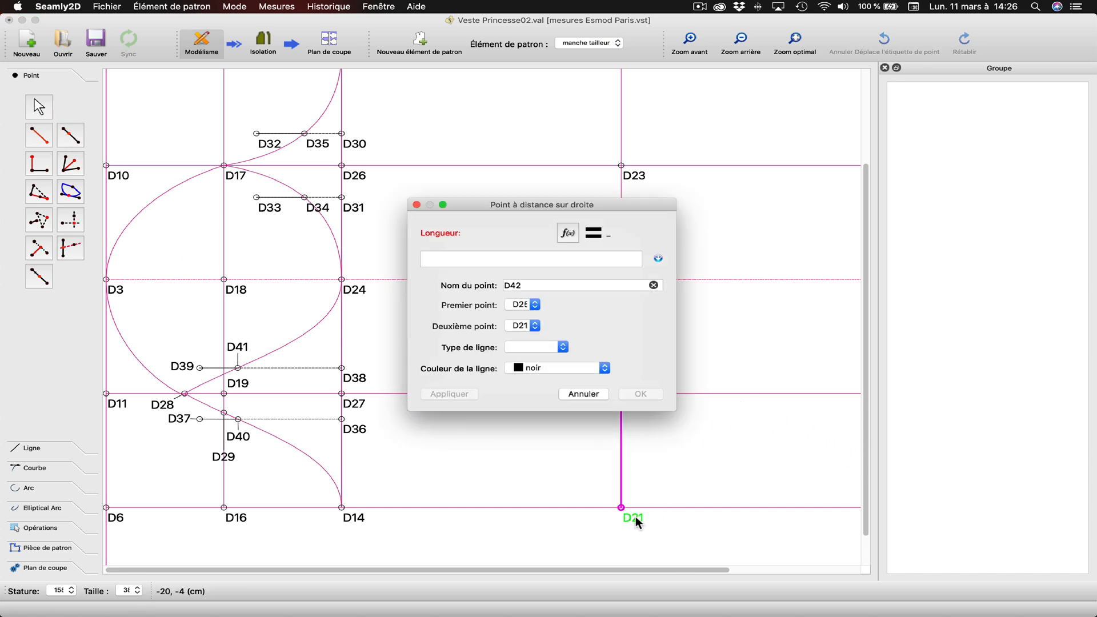
text(1)
click(465, 394)
click(654, 396)
drag(641, 419, 628, 444)
drag(636, 407, 656, 395)
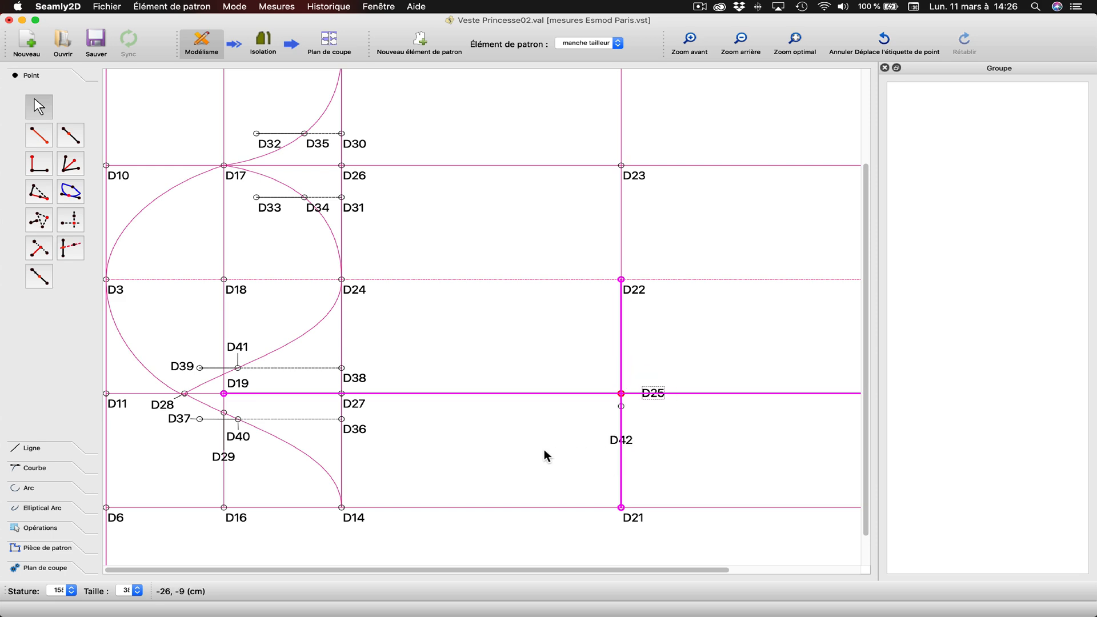
Add a point on the D25–D22 line, 0.5 cm from D25 toward D22
click(70, 135)
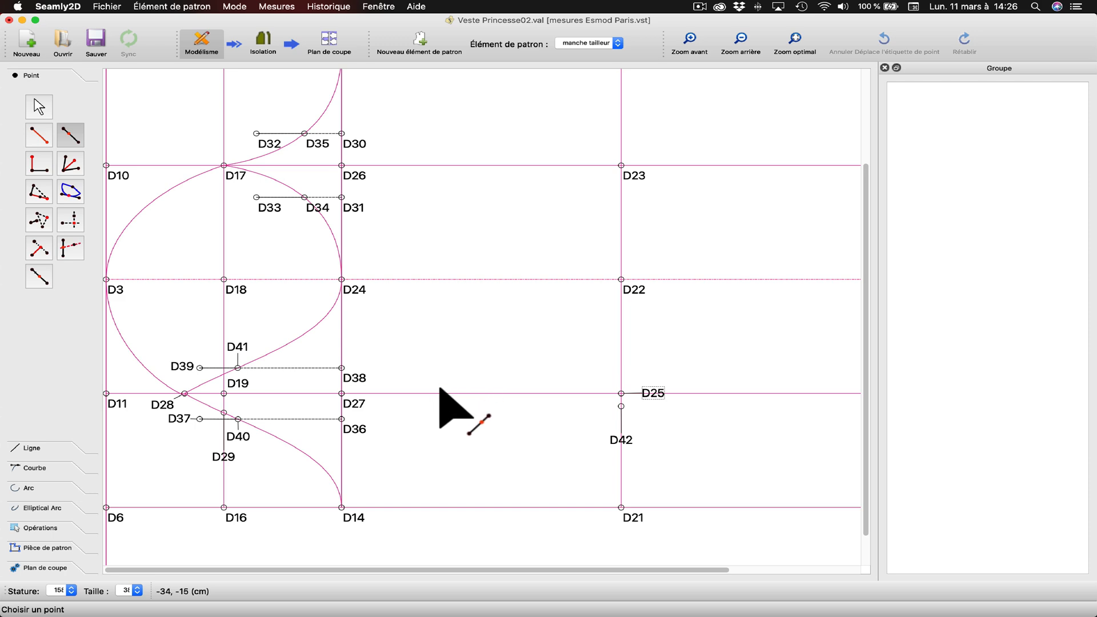
click(623, 393)
click(622, 280)
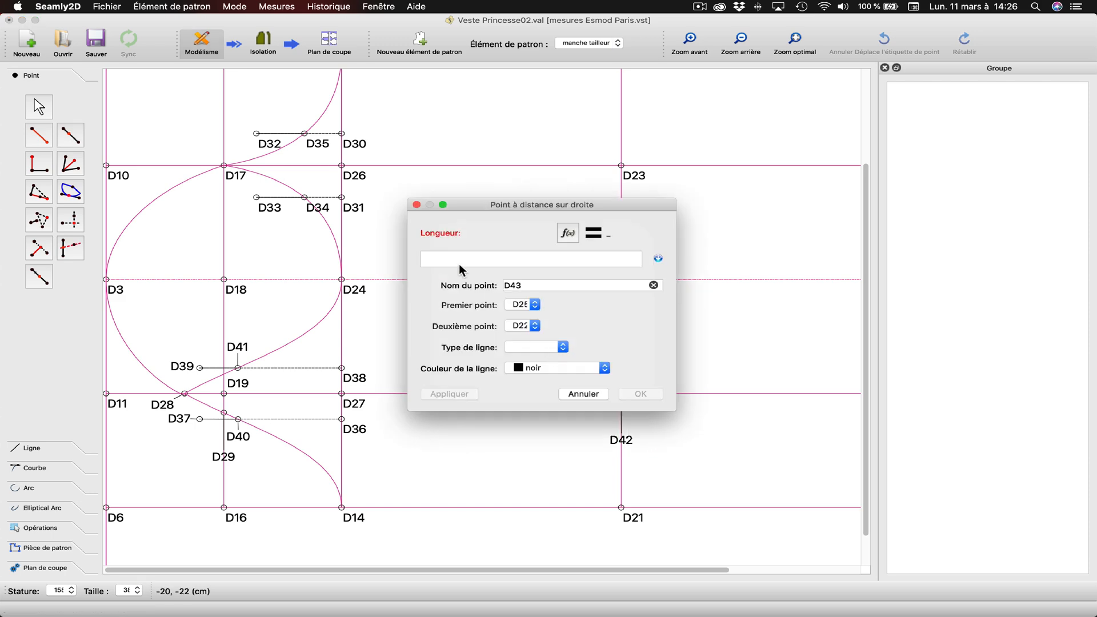
text(0,5)
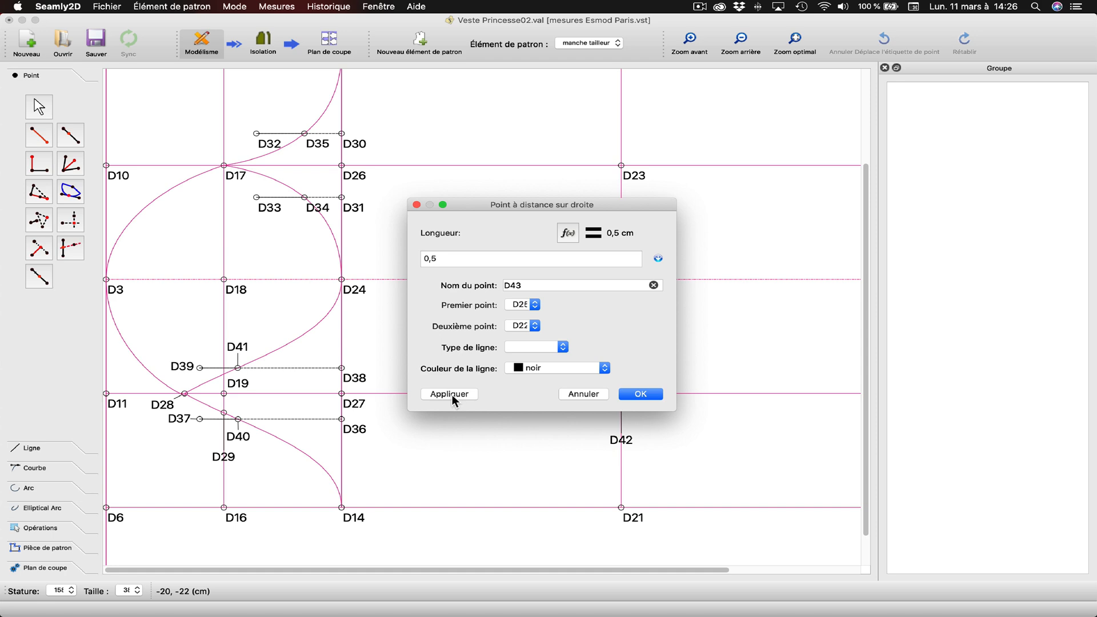
click(451, 395)
click(634, 393)
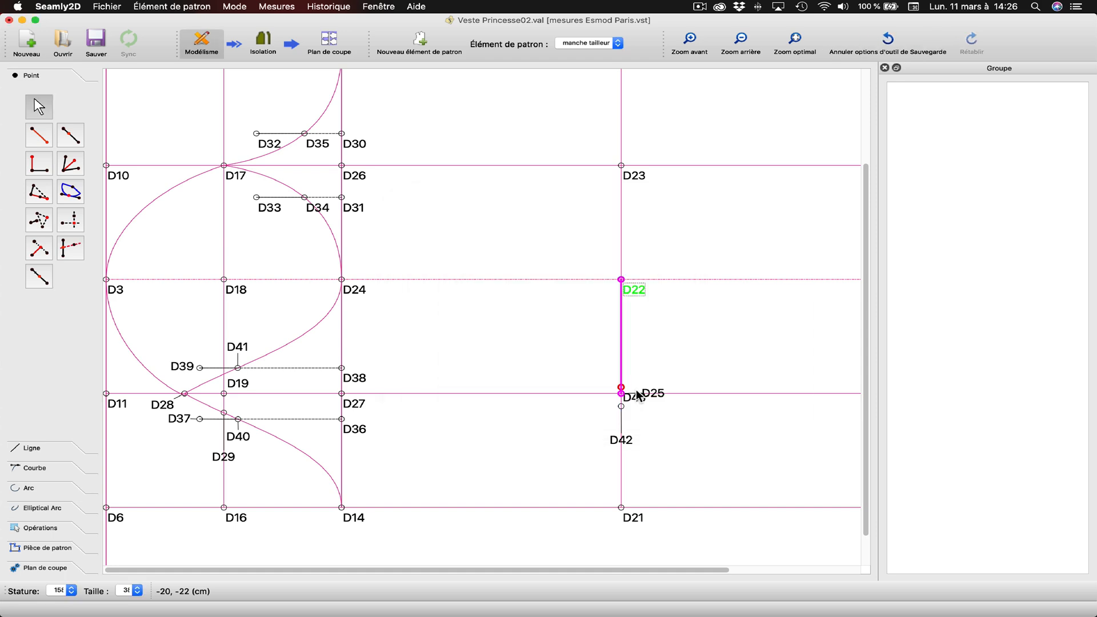
Draw a simple curve from D41 to D43 and adjust its control handles into a nearly straight, slightly hollowed seam
click(31, 448)
click(39, 155)
click(58, 465)
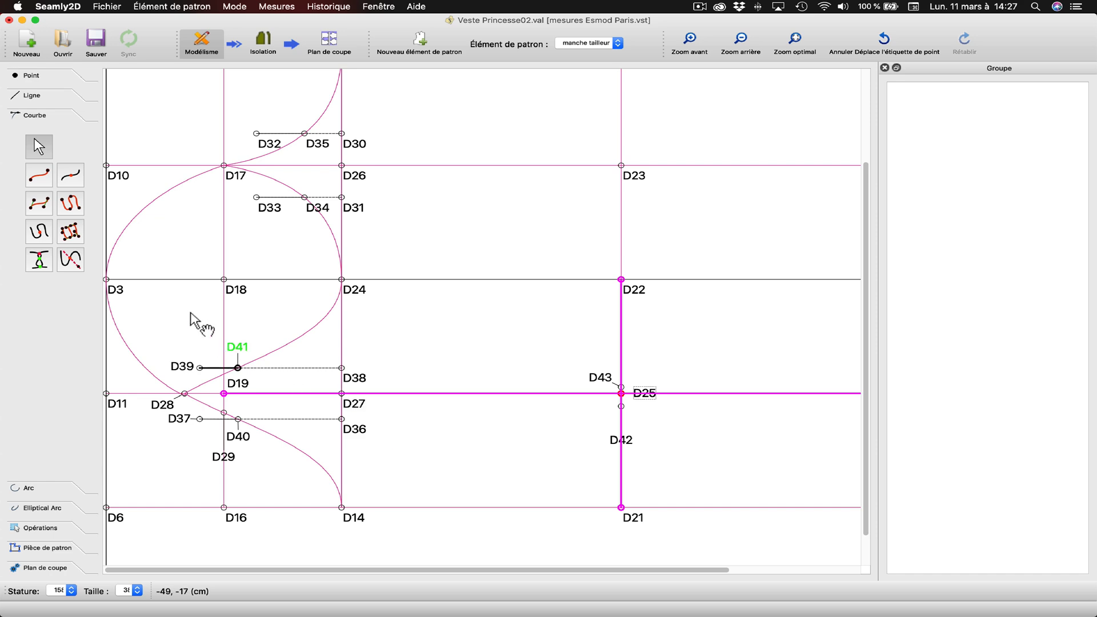
click(39, 175)
click(237, 367)
click(621, 387)
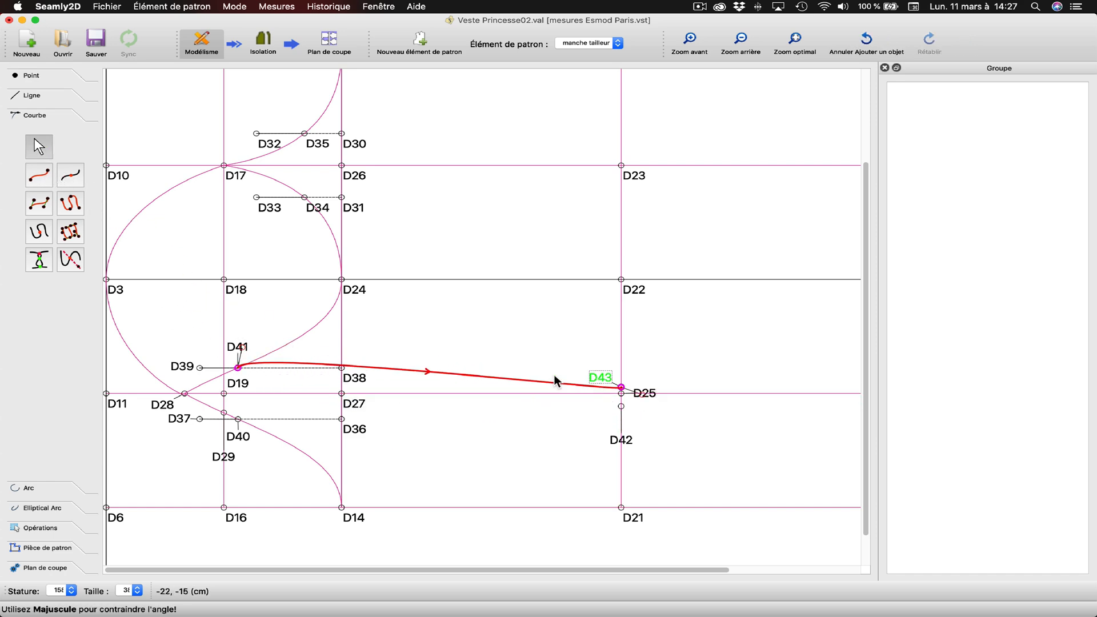
drag(243, 349, 364, 379)
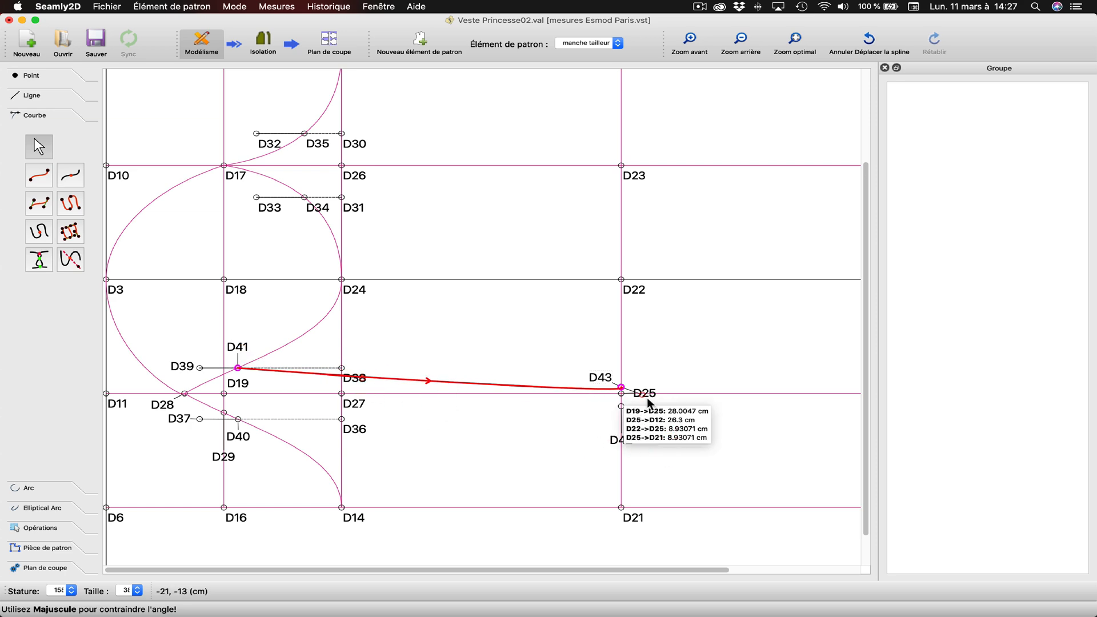
drag(621, 390, 546, 393)
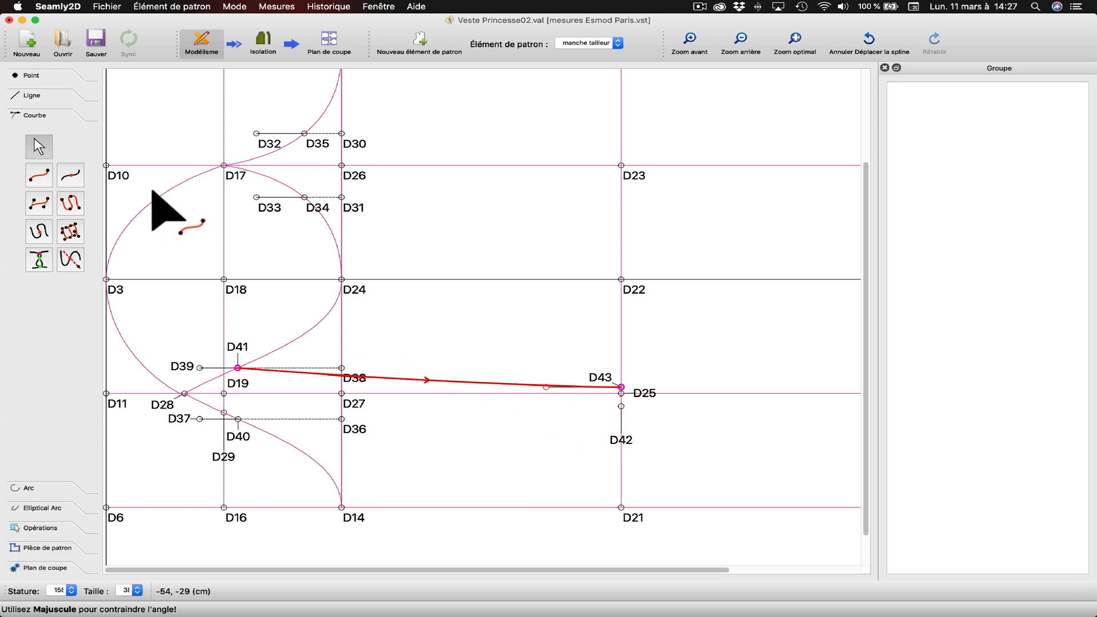
Draw a simple curve from D40 to D42, shaping it with handles of about 4.4 cm at 351° and 7 cm at 187°
click(39, 178)
click(238, 418)
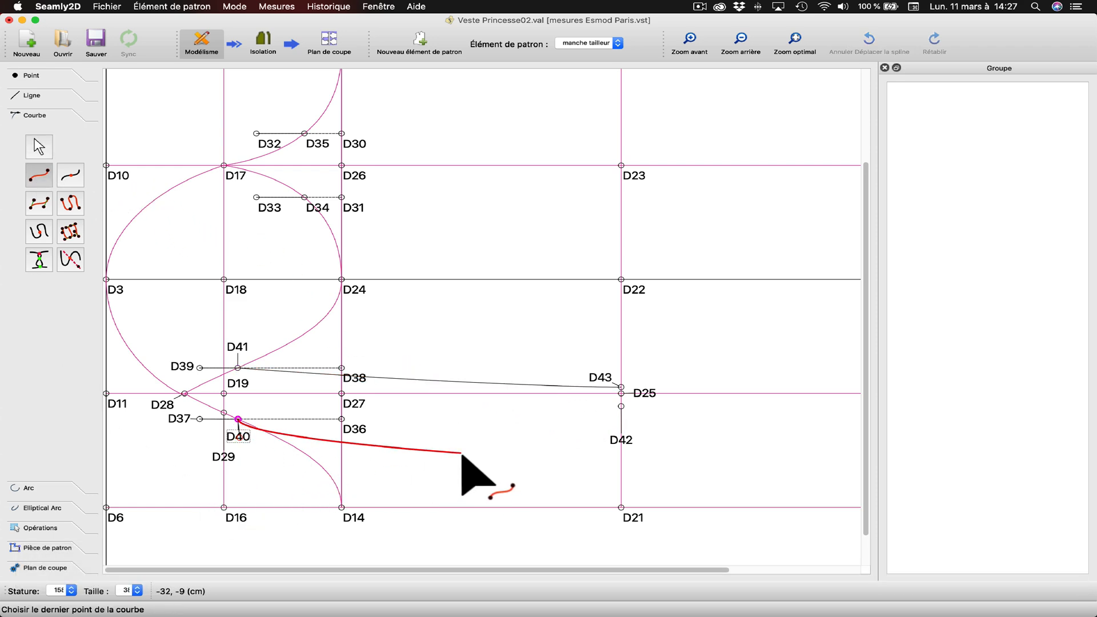
click(631, 443)
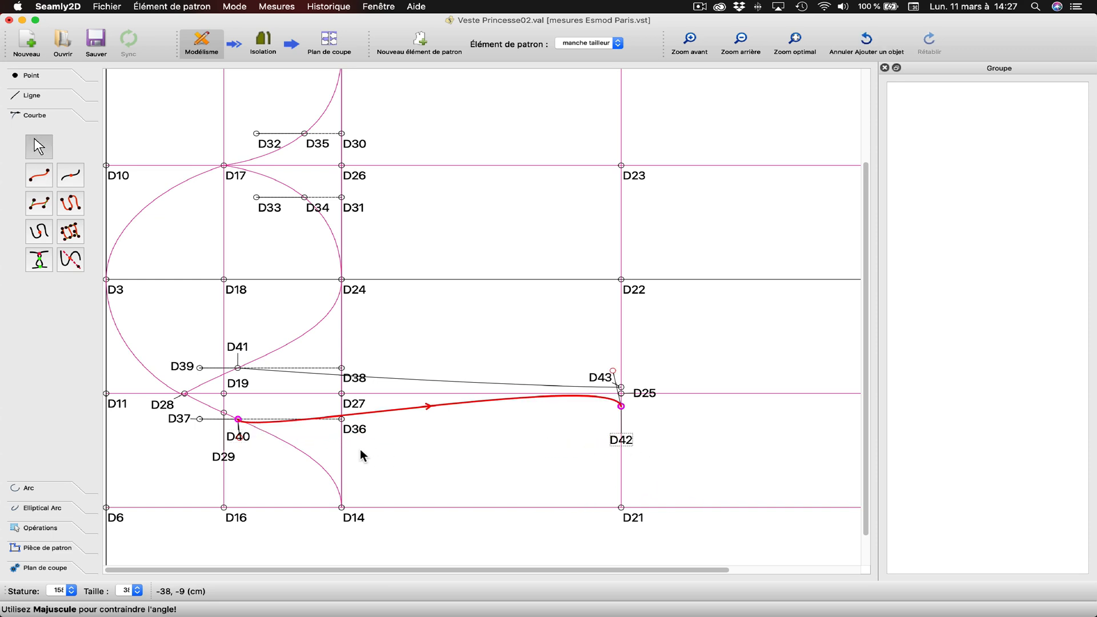
drag(251, 443, 386, 445)
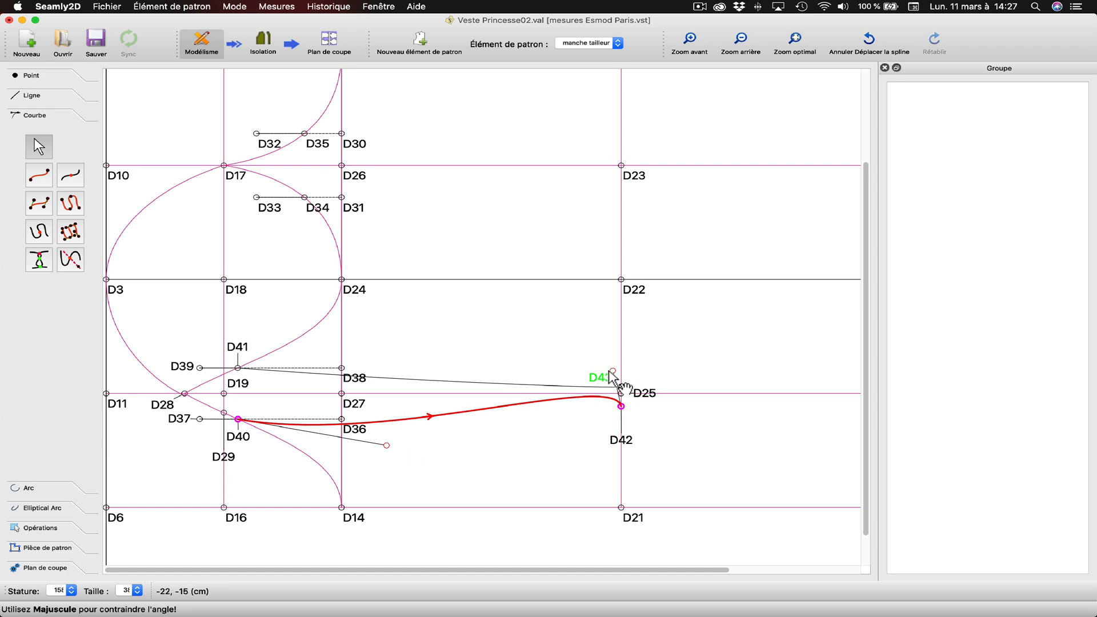
shift+drag(605, 384, 547, 423)
drag(533, 418, 521, 417)
drag(386, 447, 299, 429)
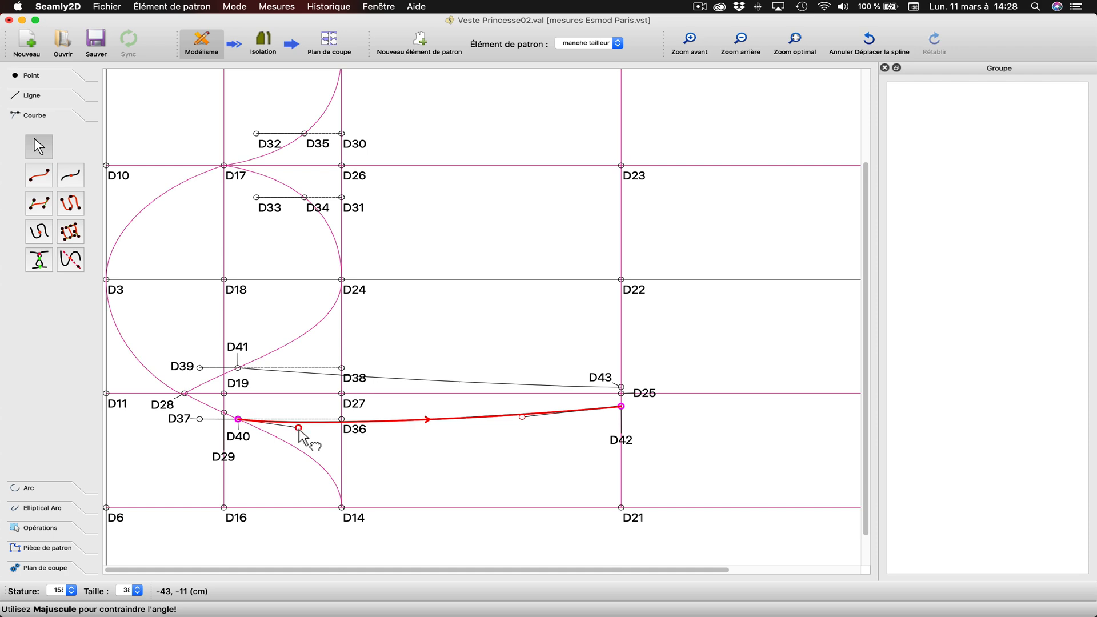
Change the colour of the D40–D42 seam curve to deep sky blue
right_click(391, 422)
click(404, 429)
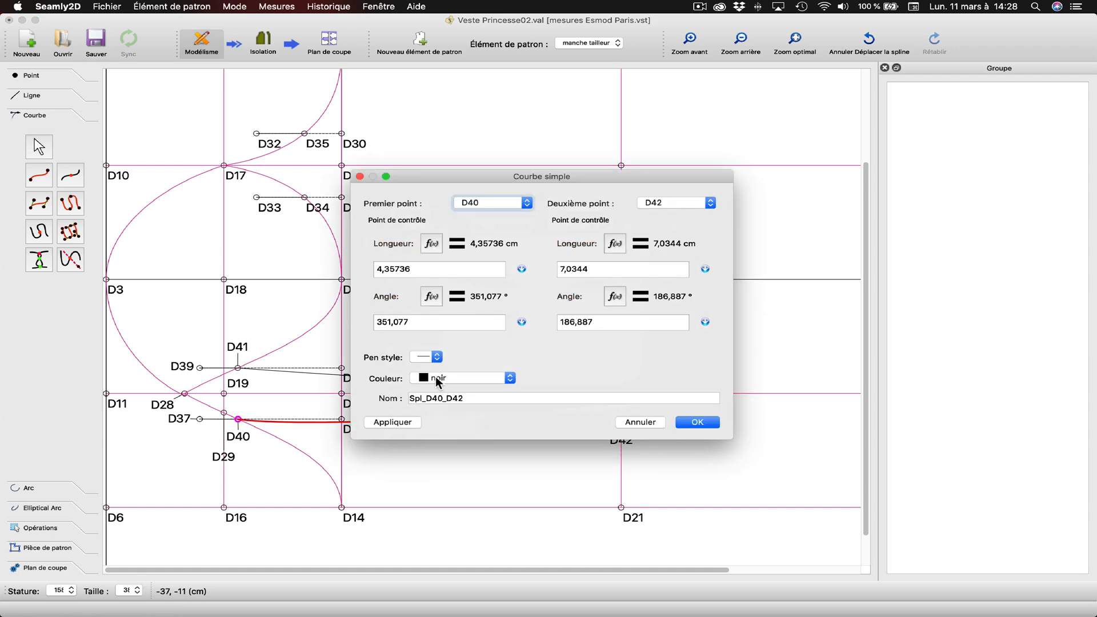
click(434, 377)
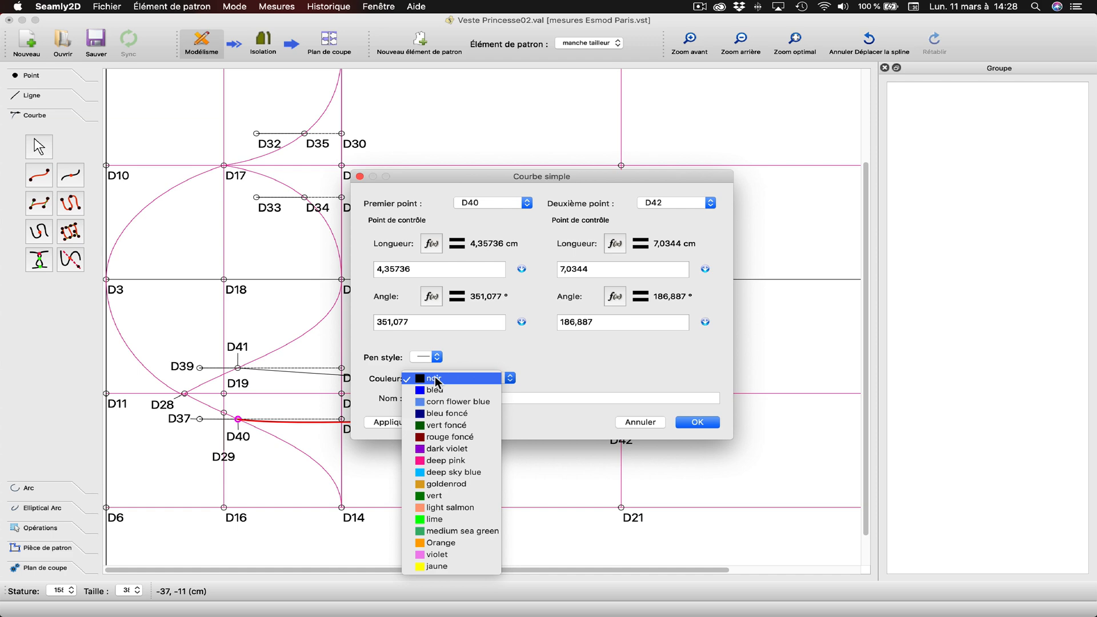
click(428, 472)
click(405, 427)
click(698, 423)
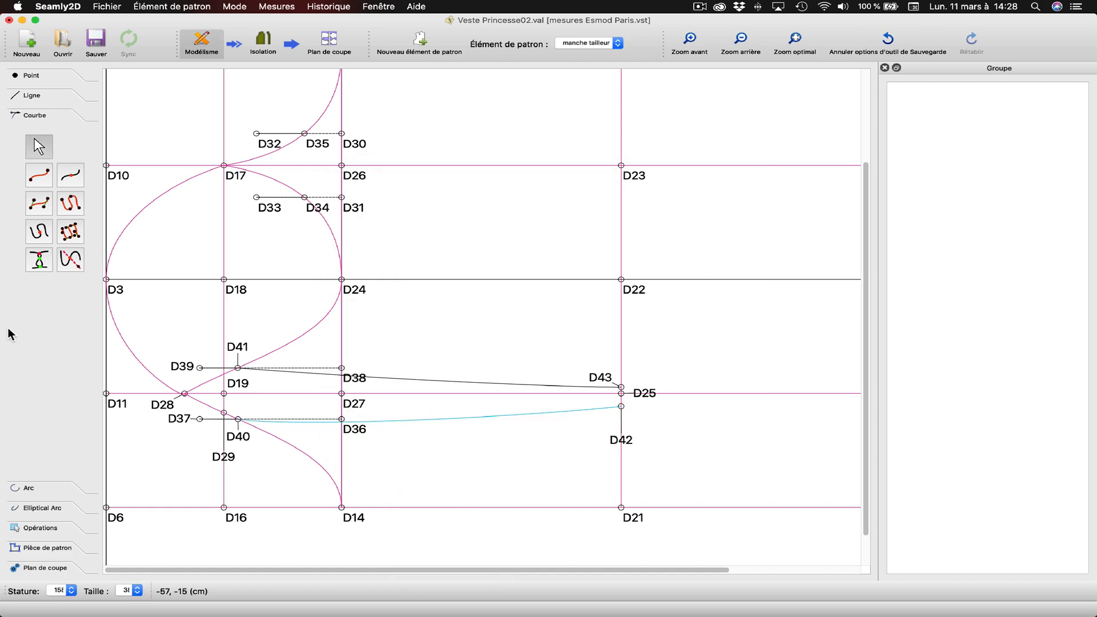
Recolour the sleeve-cap curve path through D28, D3 and D17 to deep sky blue
click(135, 356)
right_click(136, 356)
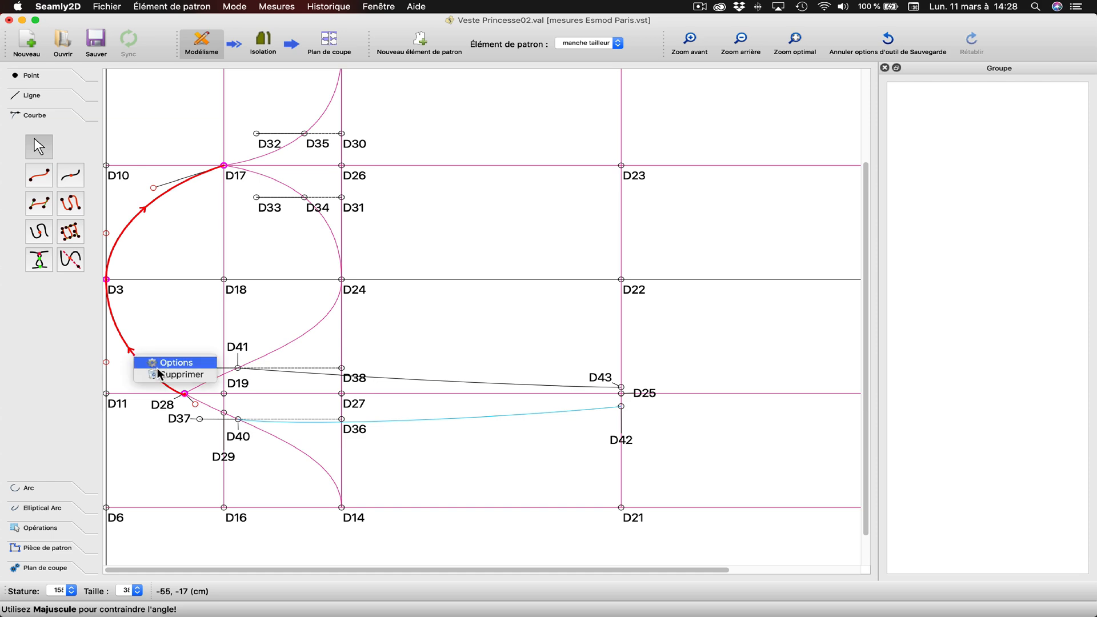
click(172, 363)
click(465, 441)
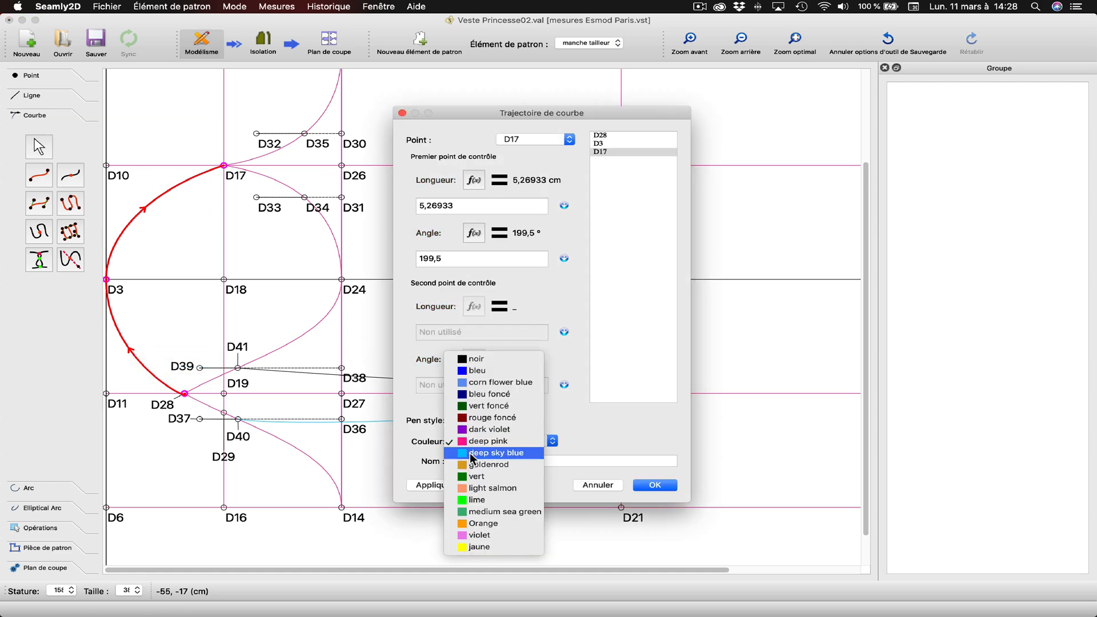
click(477, 464)
click(444, 487)
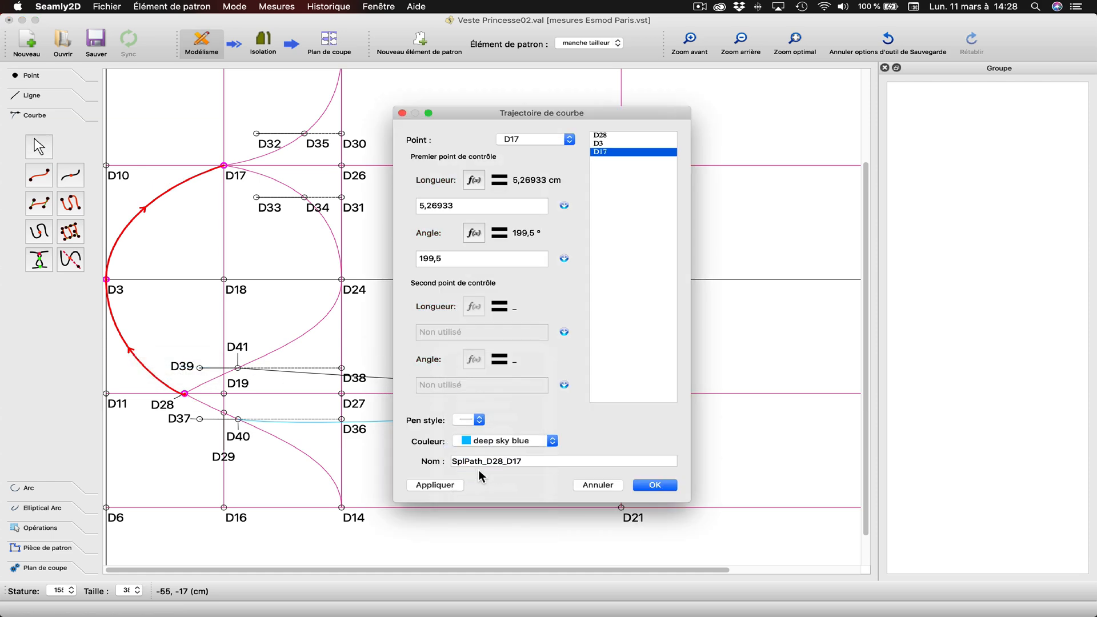
click(655, 485)
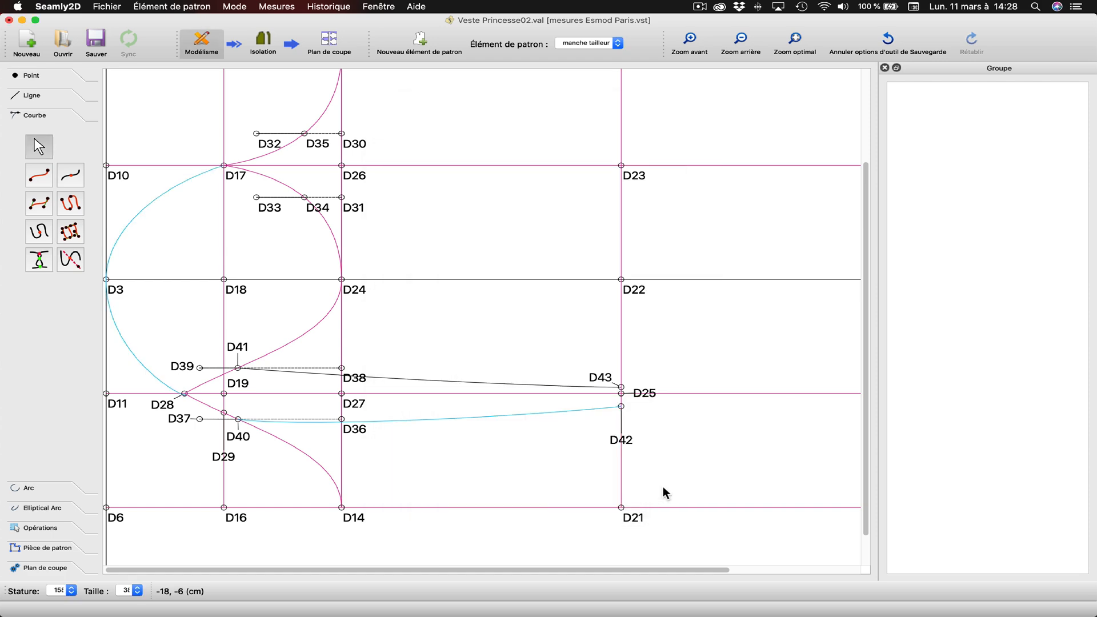
Change the colour of the D41–D43 seam curve to deep pink
right_click(466, 382)
click(507, 390)
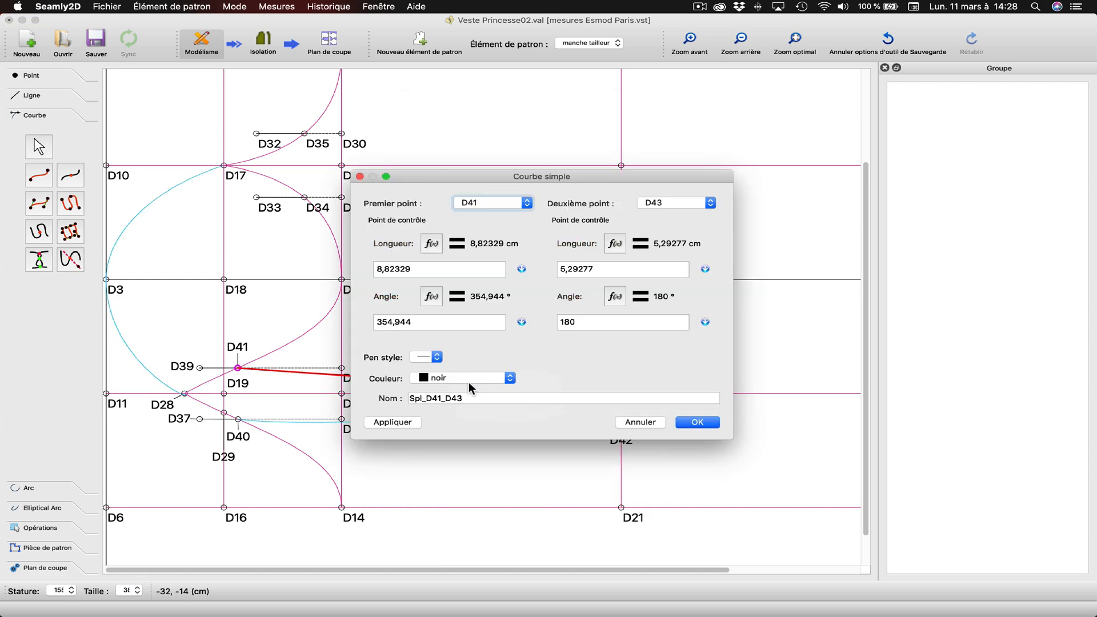
click(451, 378)
click(434, 464)
click(697, 423)
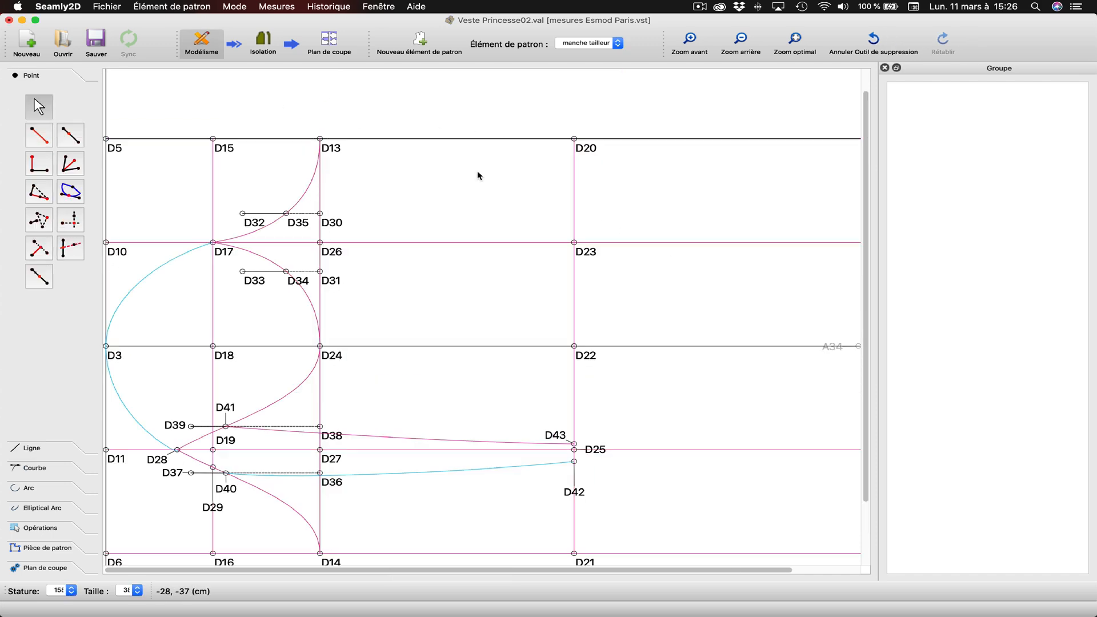
click(70, 135)
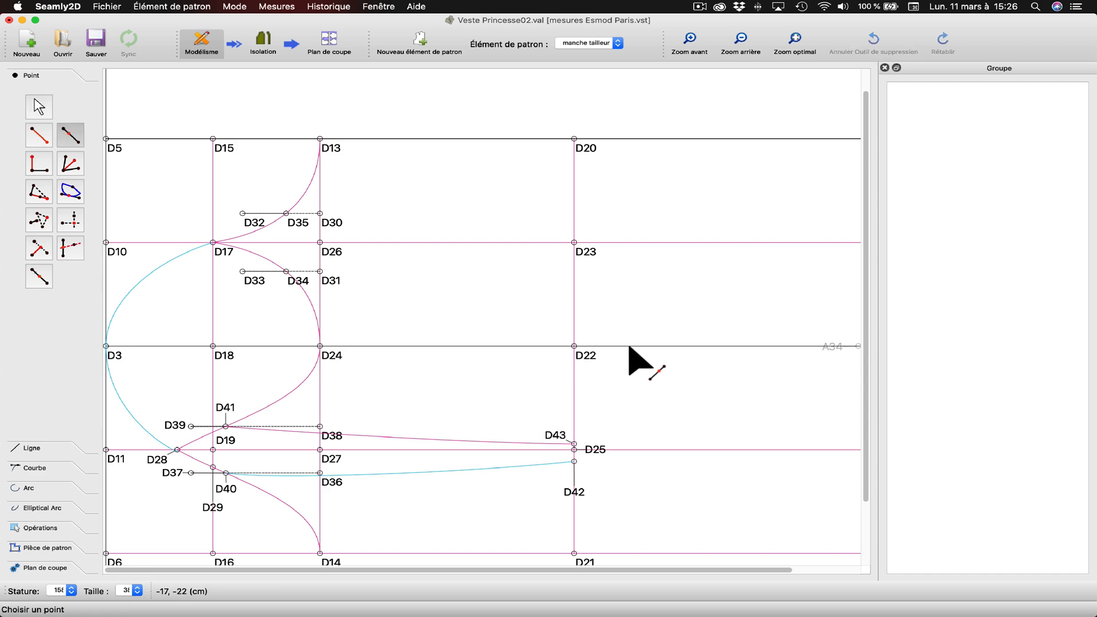
click(576, 492)
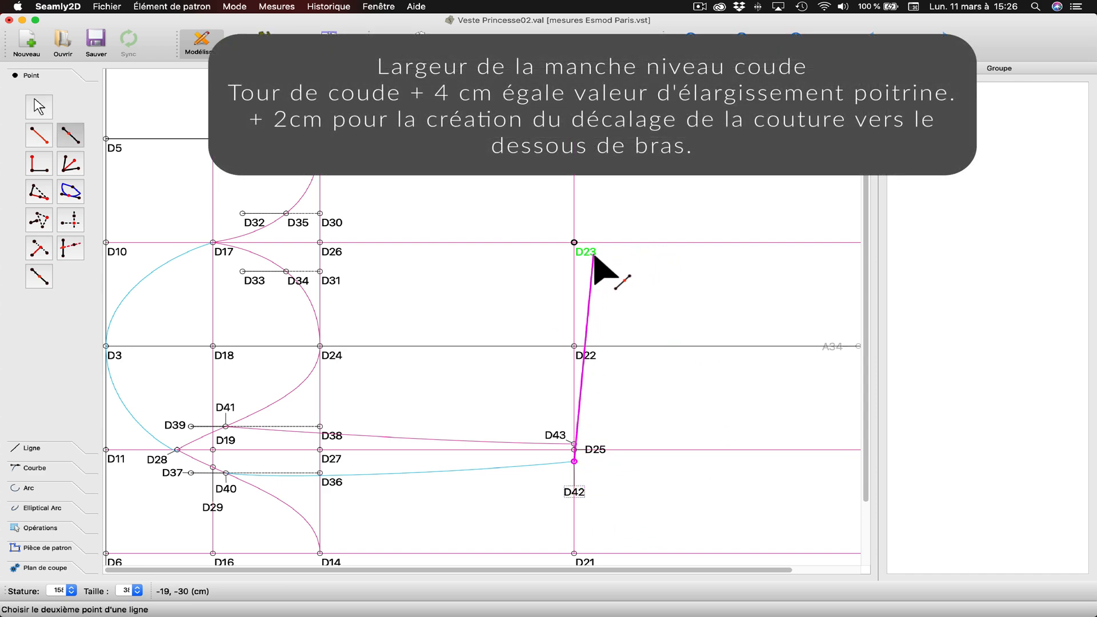
click(594, 255)
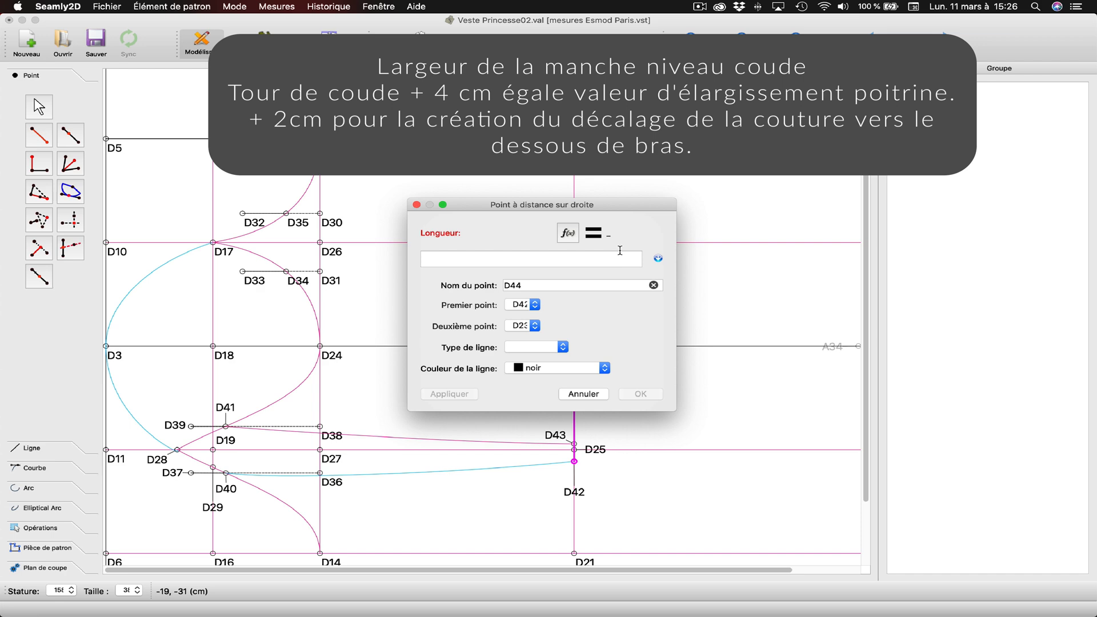
click(568, 232)
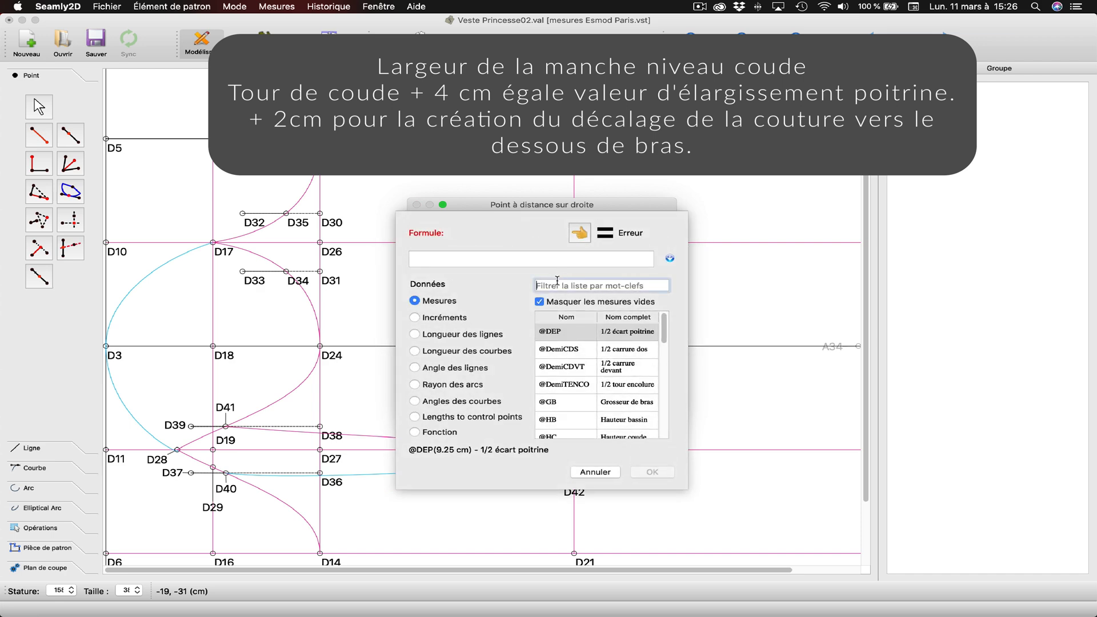
text(TC)
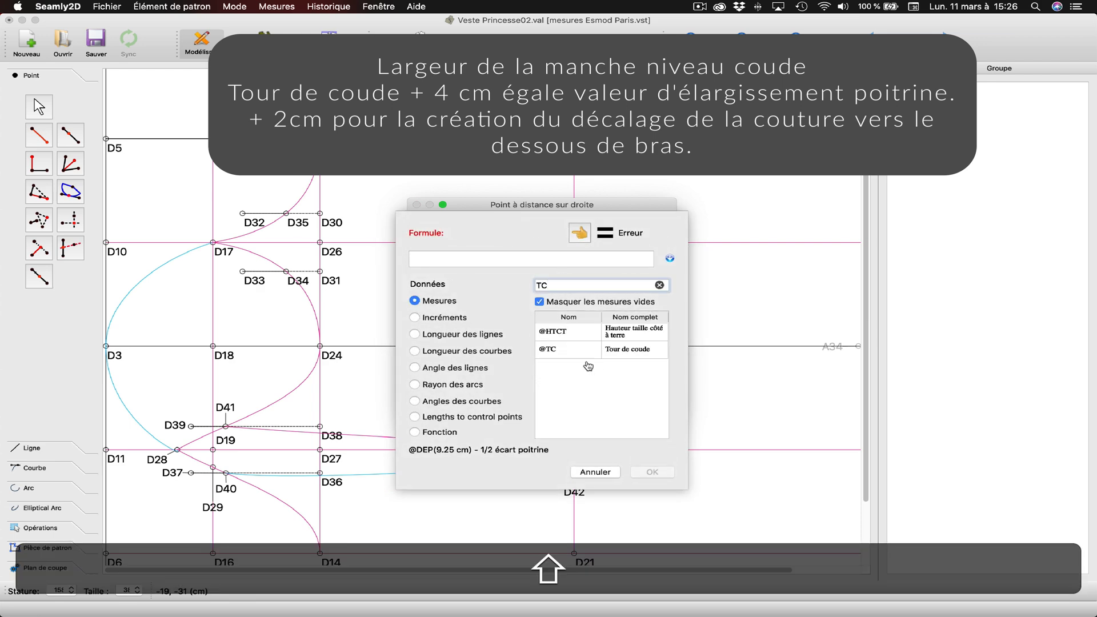
double_click(580, 354)
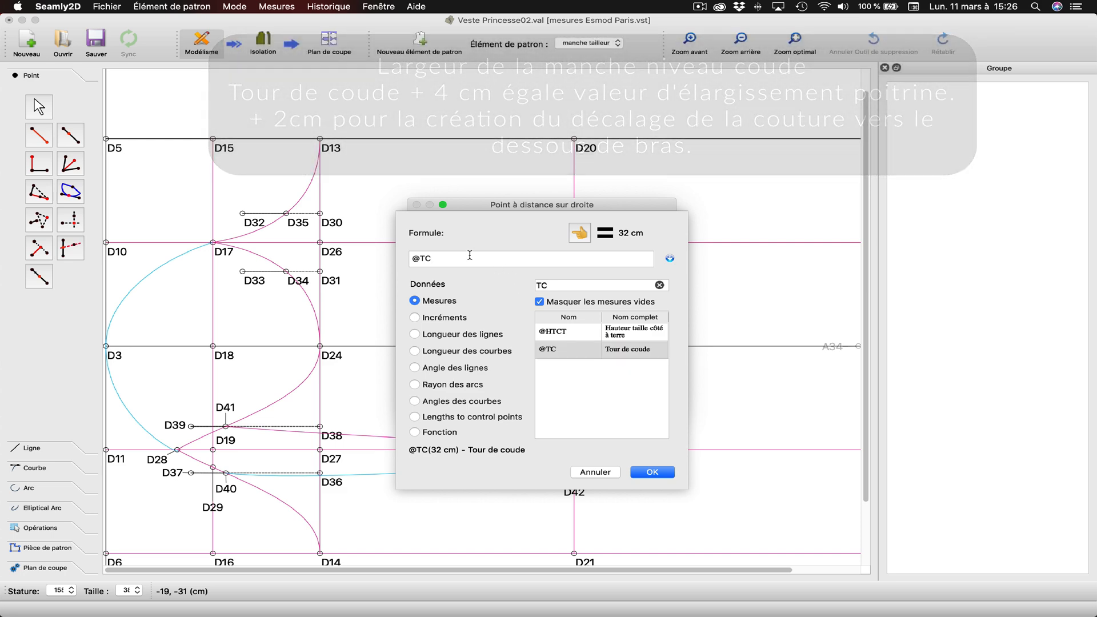
key(shift)
text(+4)
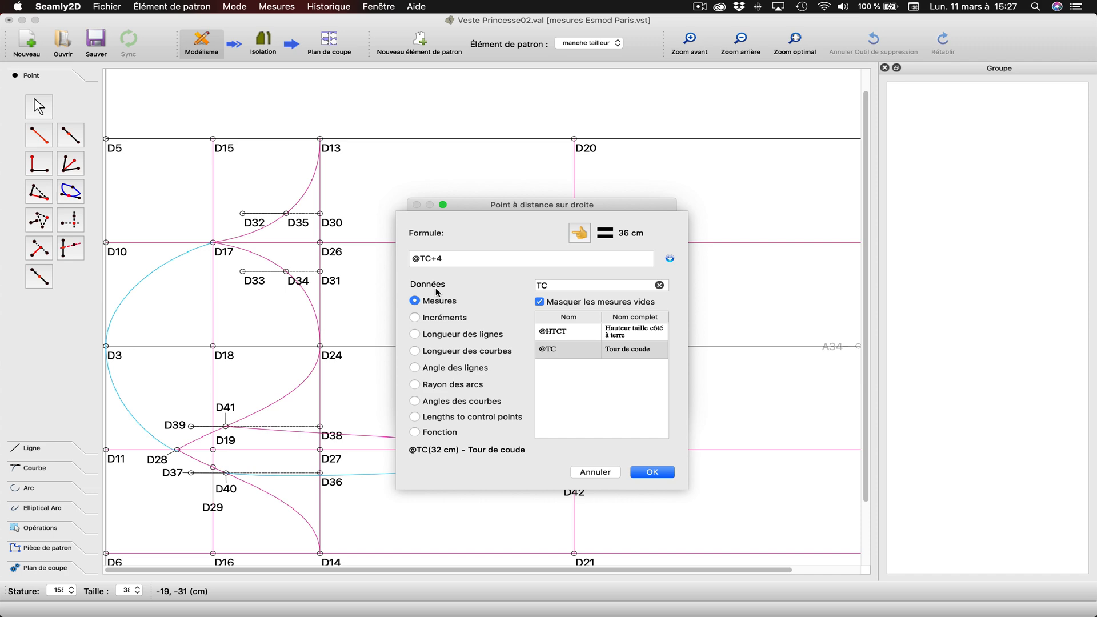
key(shift)
text(()
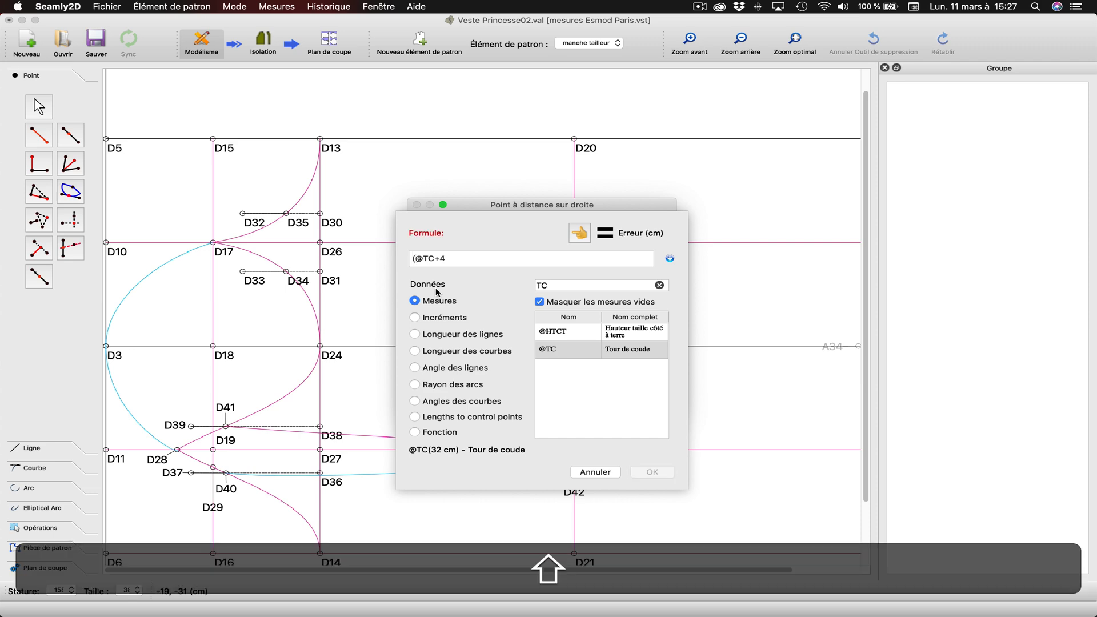
click(457, 261)
text())
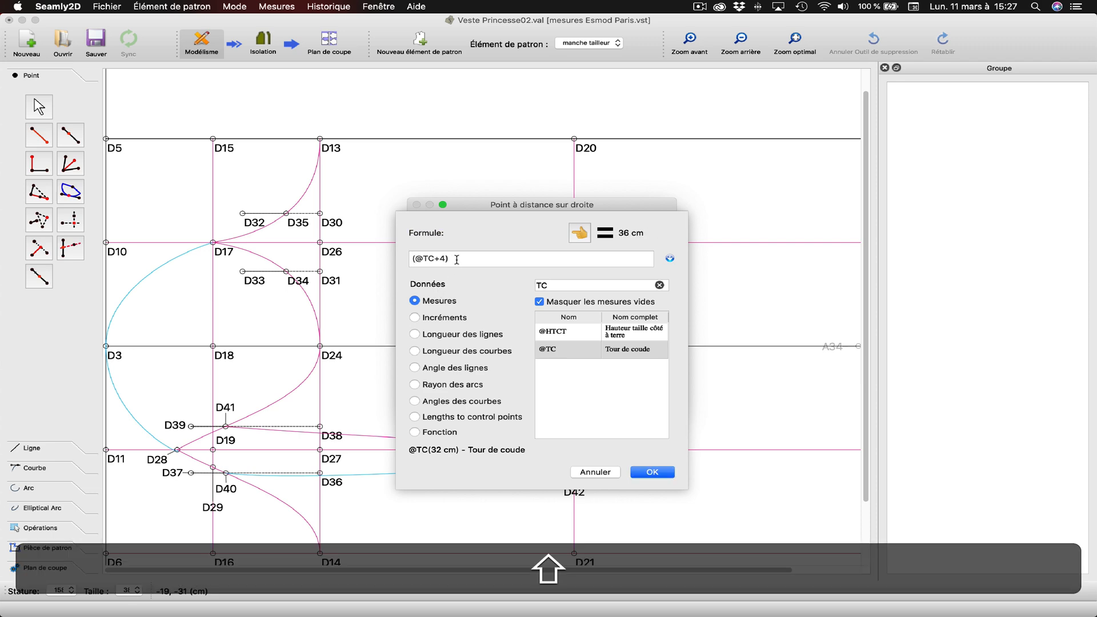
text(/2)
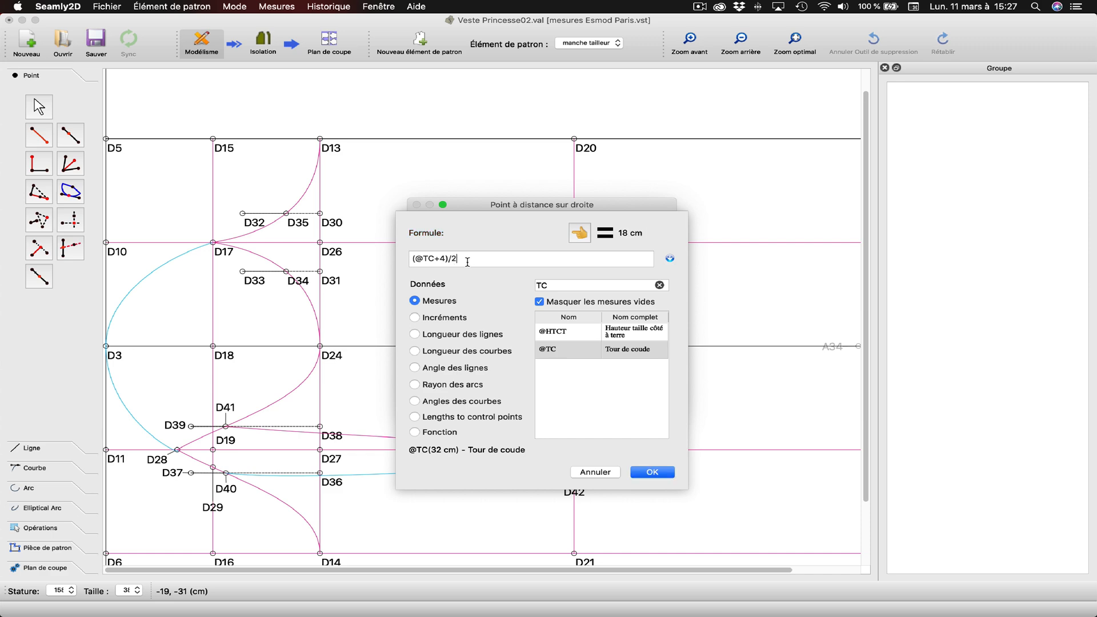
text(+2)
click(666, 472)
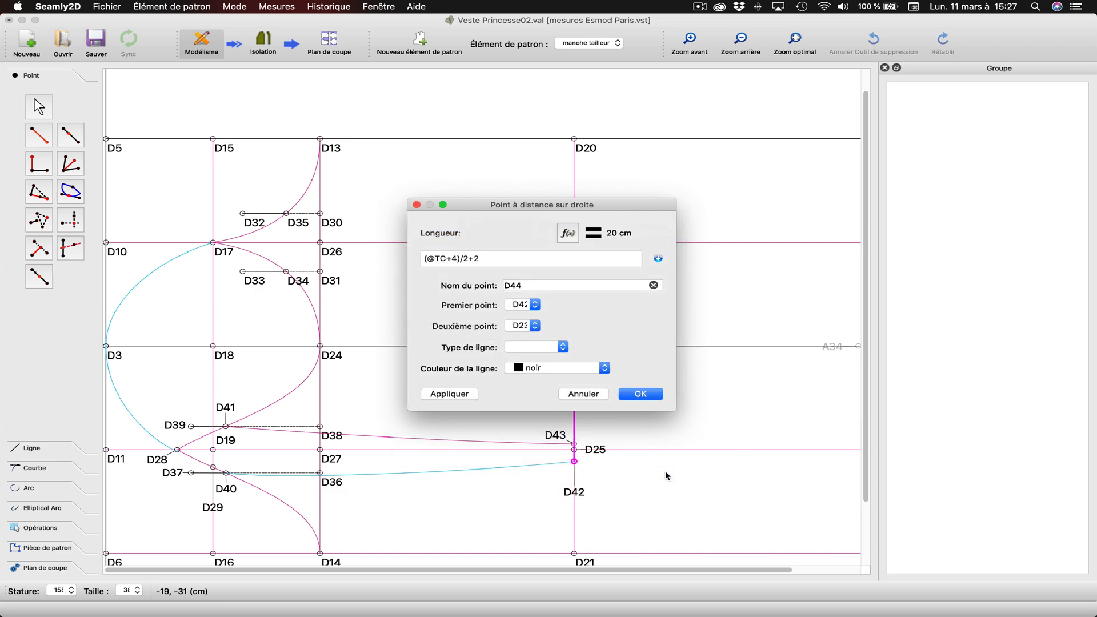
click(465, 397)
click(631, 396)
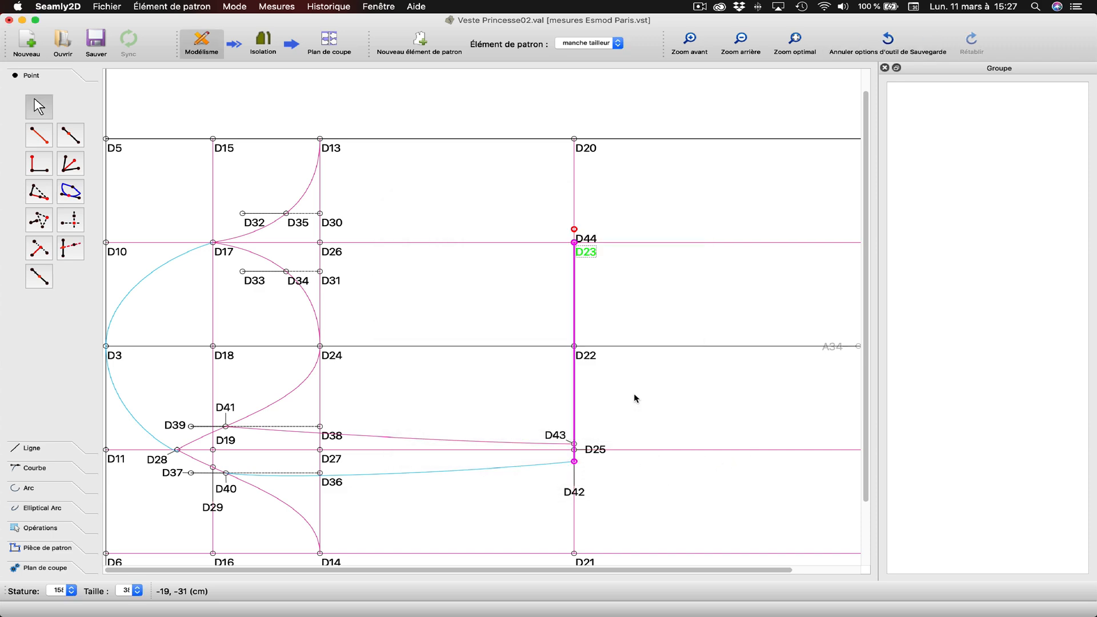
Add point D45 on the line from D44 toward D22, 5 cm from D44
click(70, 135)
click(587, 238)
click(587, 355)
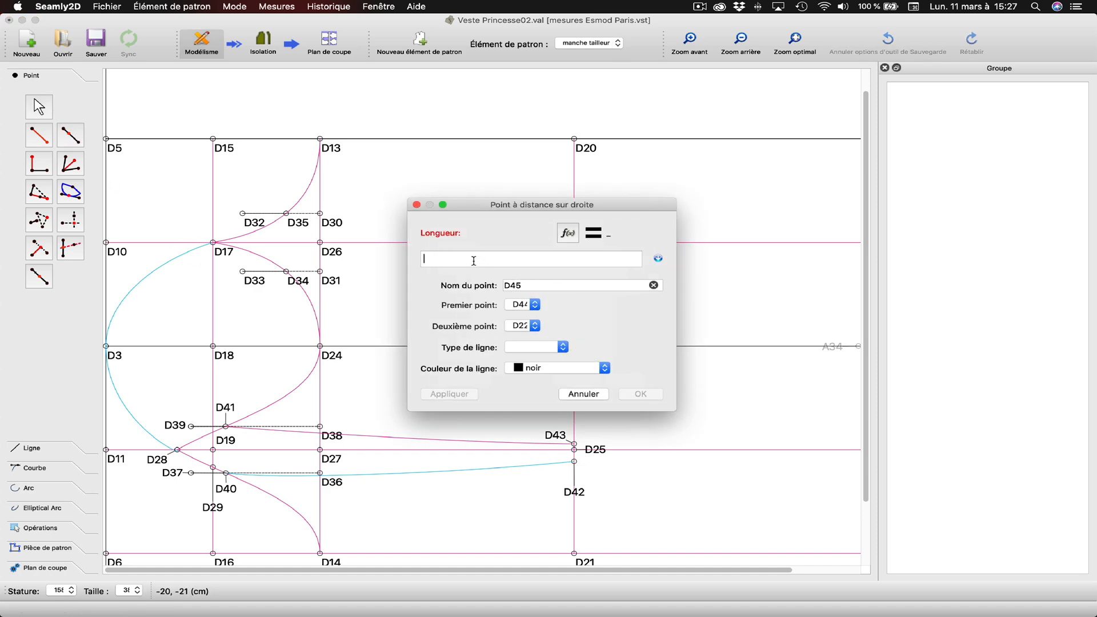
text(5)
click(637, 394)
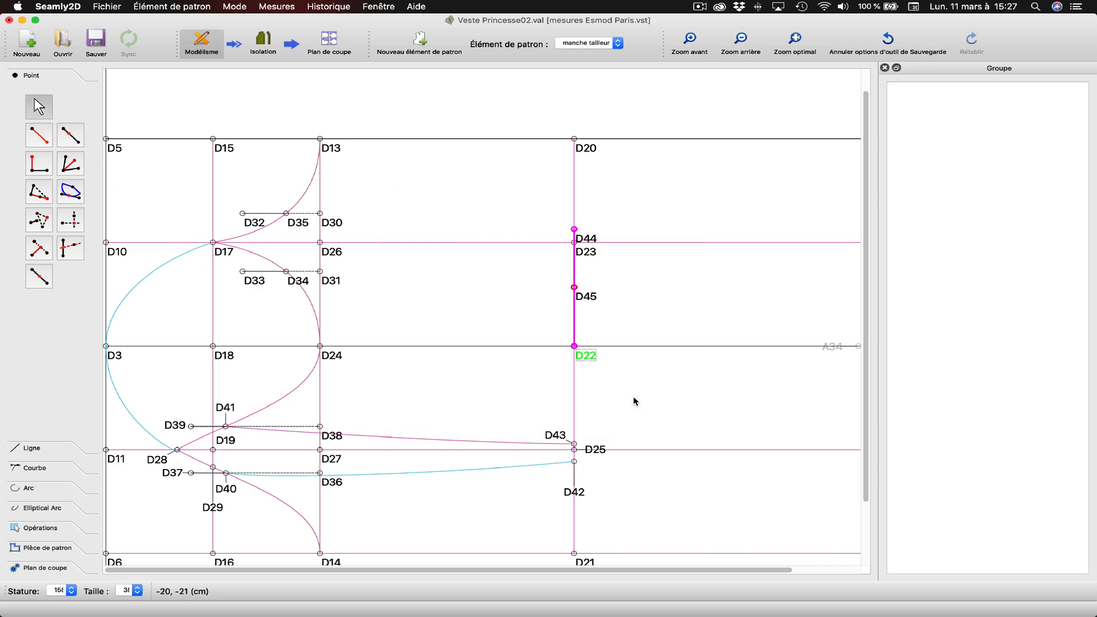
Draw a simple curve from D35 to D44, shaping it with handles of about 6.6 cm at 357° and 5.5 cm at 183°
click(62, 473)
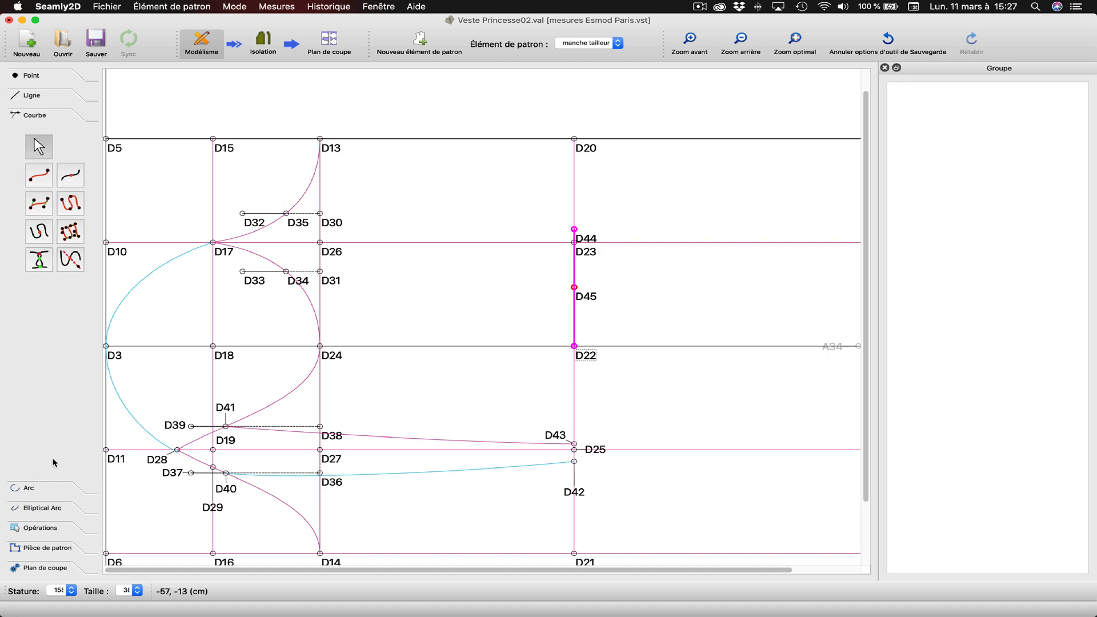
click(39, 174)
click(297, 223)
click(585, 238)
drag(538, 234, 472, 234)
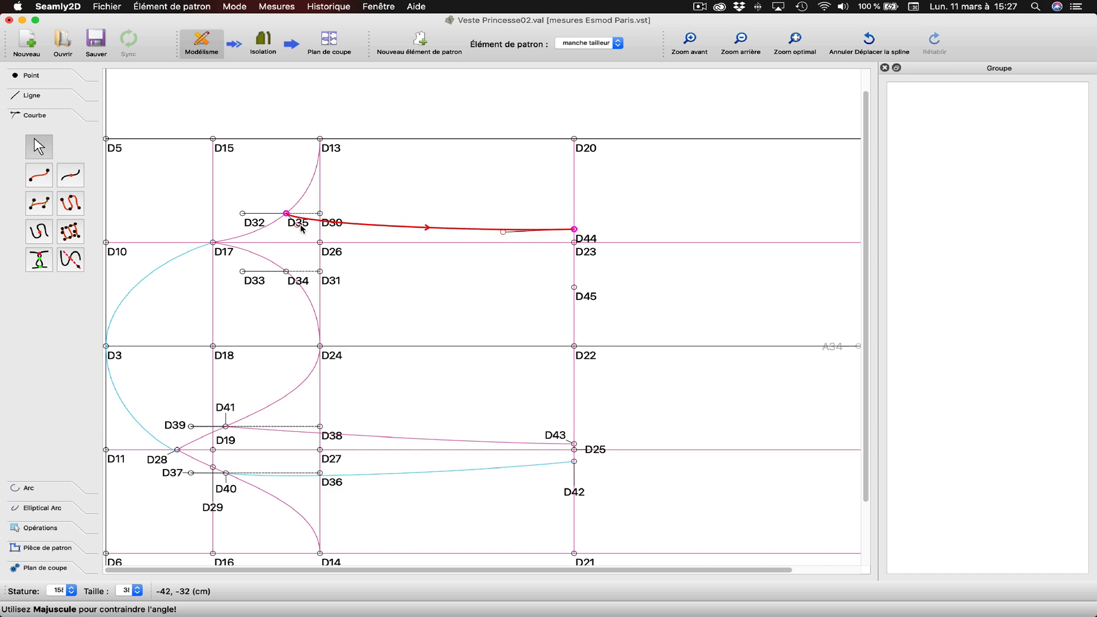
drag(296, 225, 372, 219)
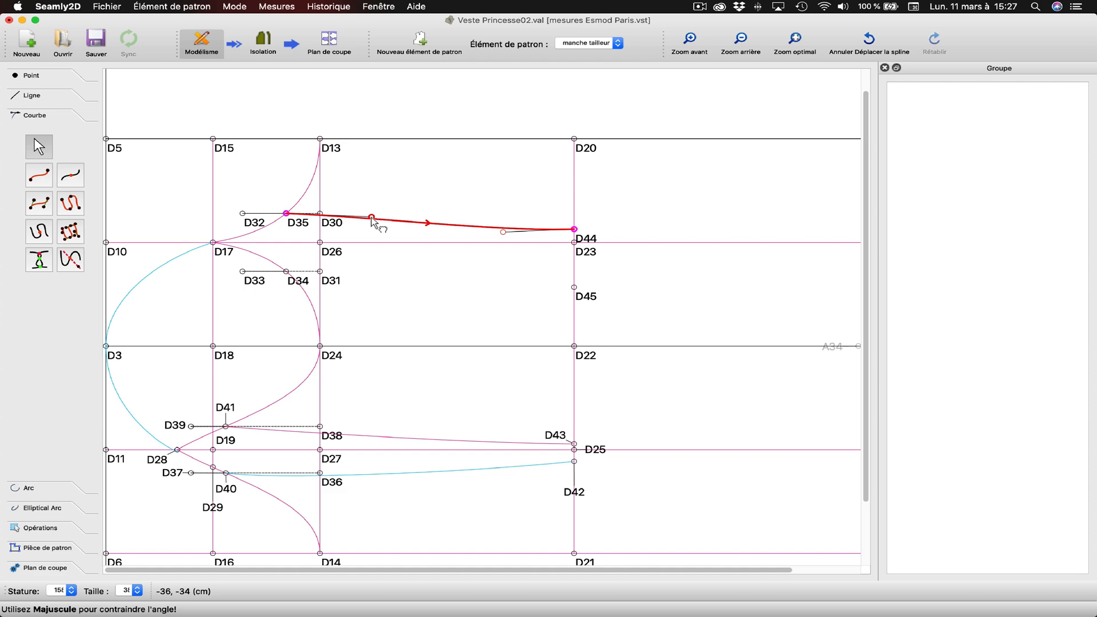
Draw a simple curve from D34 to D45, shaping it with handles of about 6.7 cm at 357° and 6.2 cm at 181°
click(47, 177)
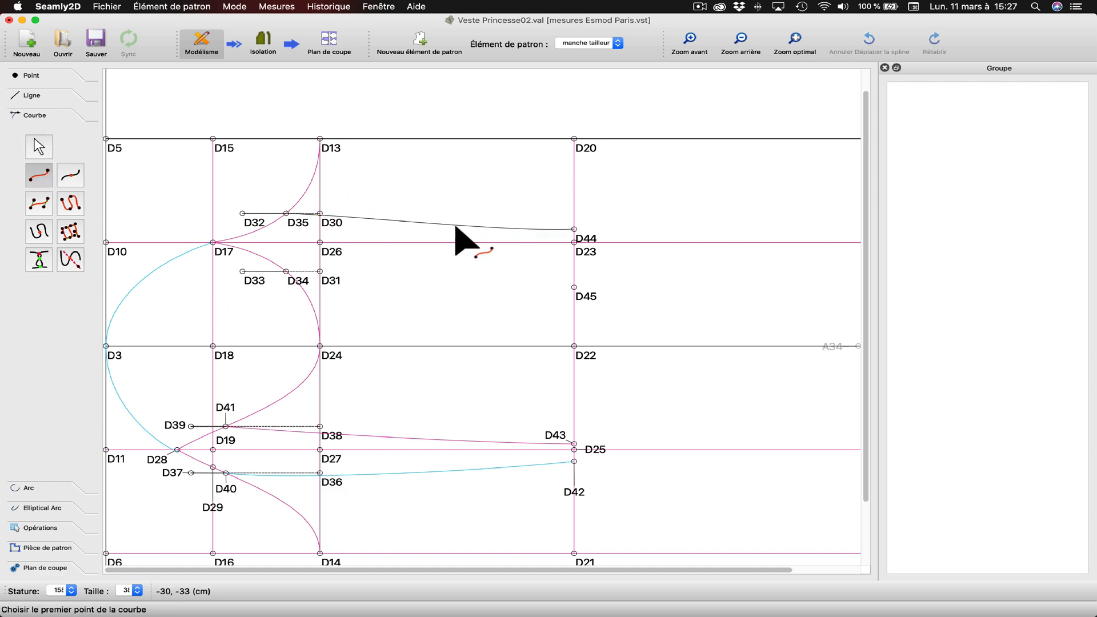
click(286, 272)
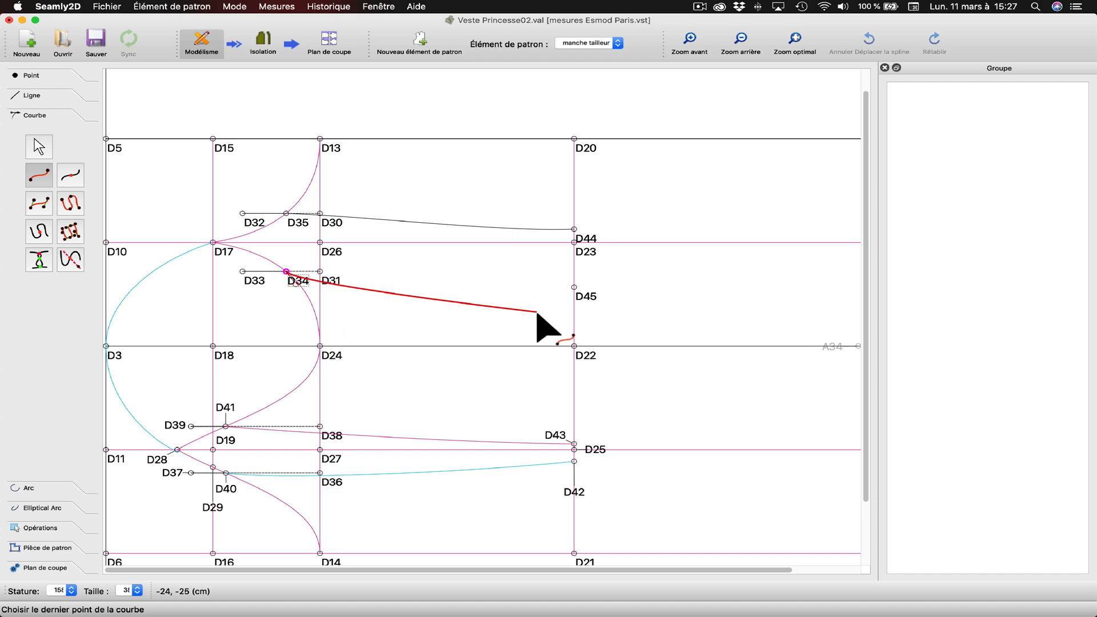
click(574, 288)
drag(528, 282, 494, 289)
drag(319, 287, 372, 279)
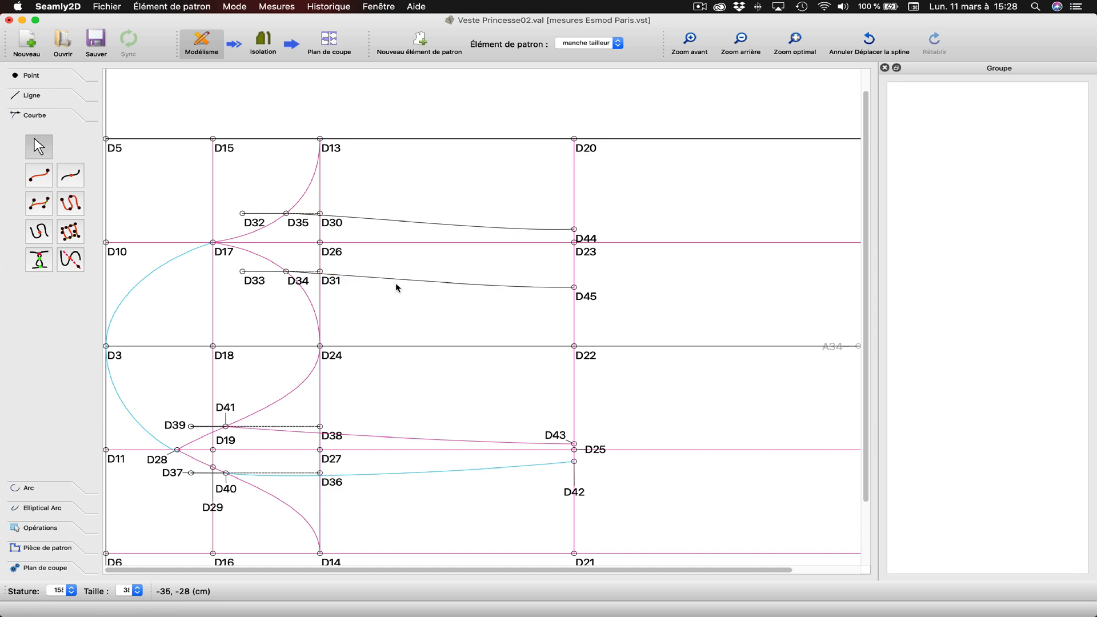
Change the colour of the D34–D45 seam curve to deep pink
right_click(395, 279)
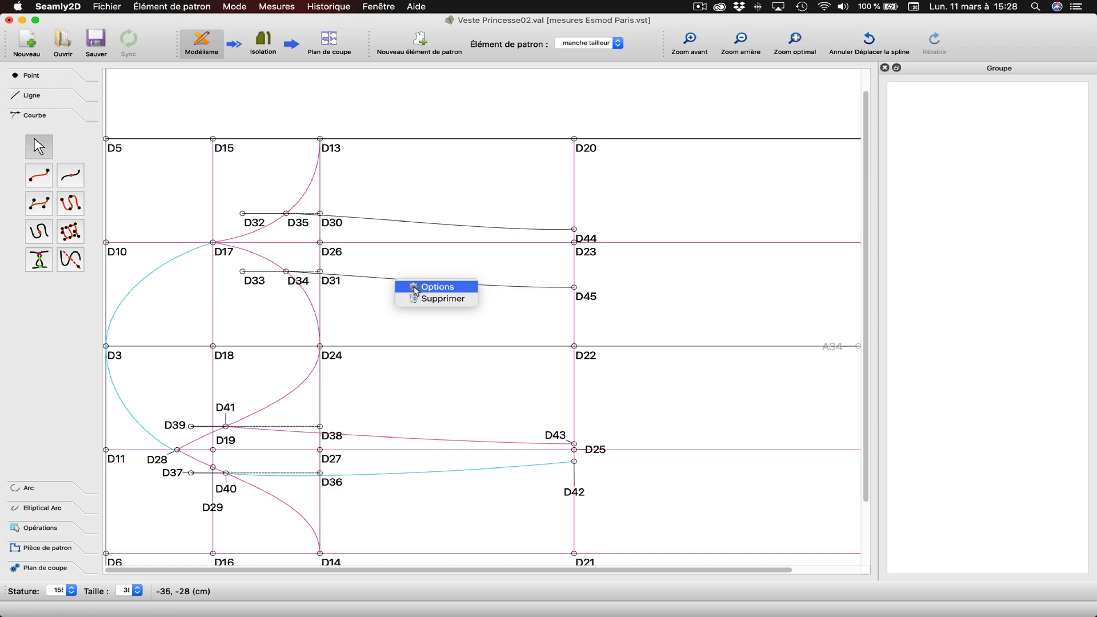
click(437, 287)
click(427, 378)
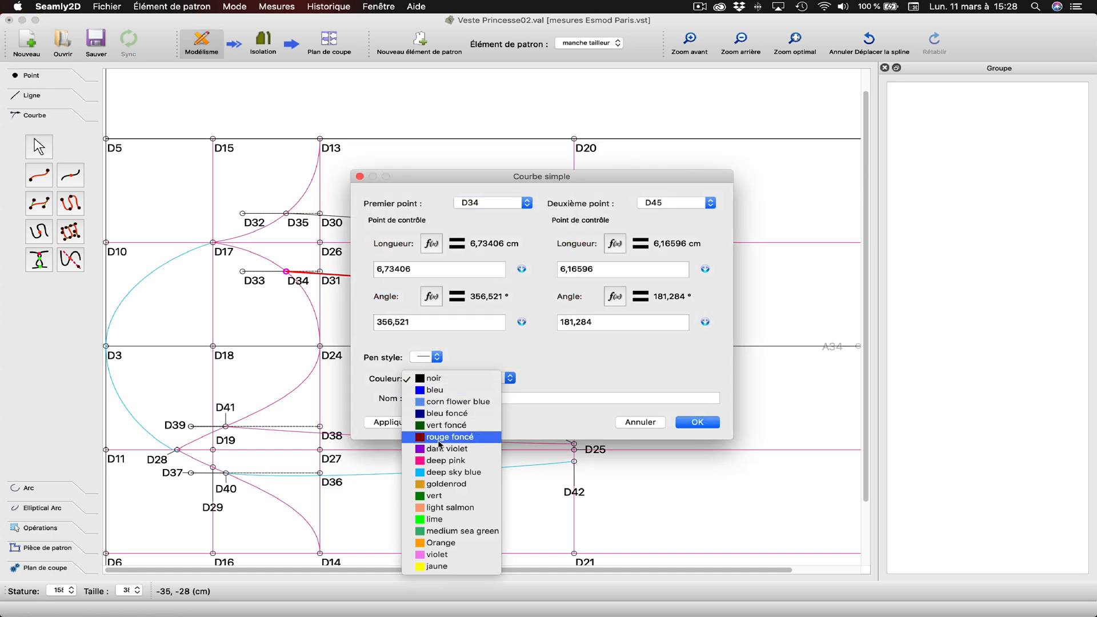
click(451, 460)
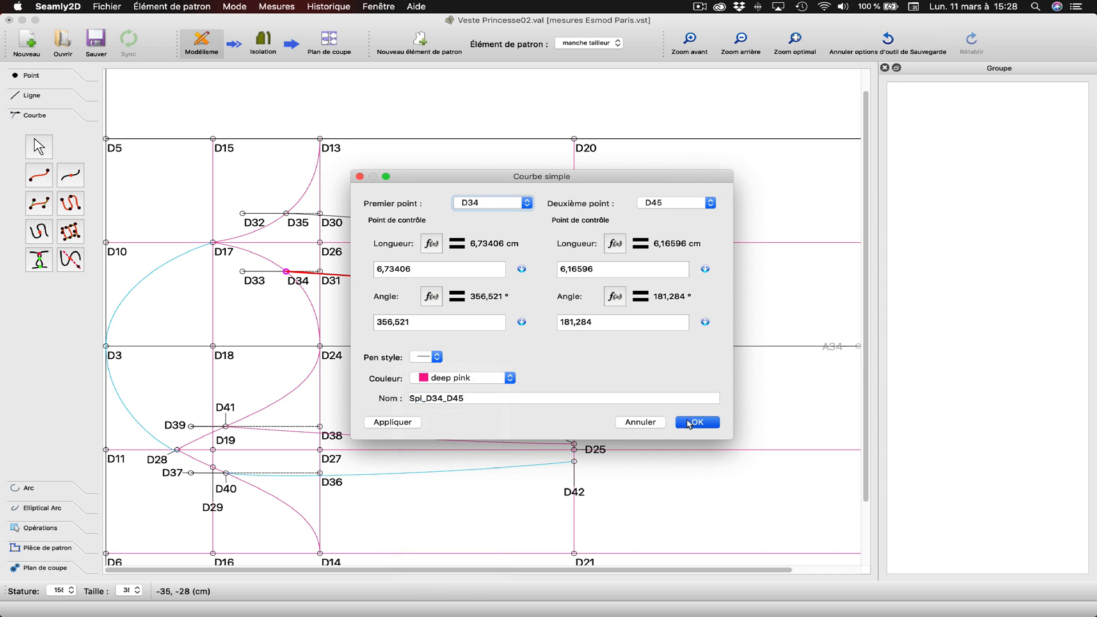
click(693, 422)
Change the colour of the D35–D44 seam curve to deep sky blue
right_click(455, 226)
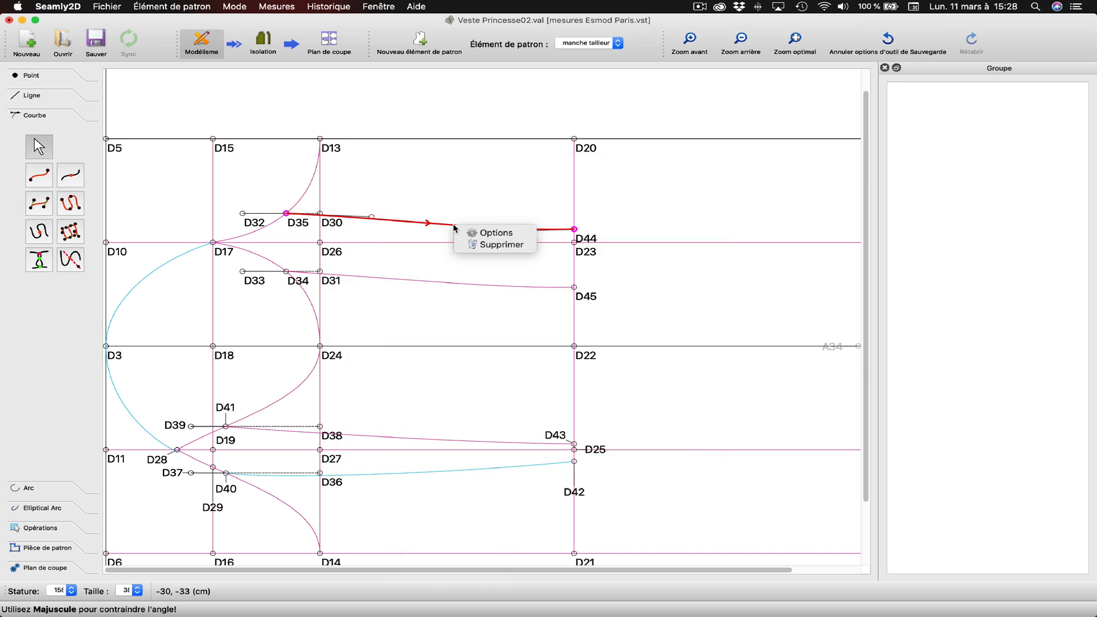
click(495, 234)
click(436, 378)
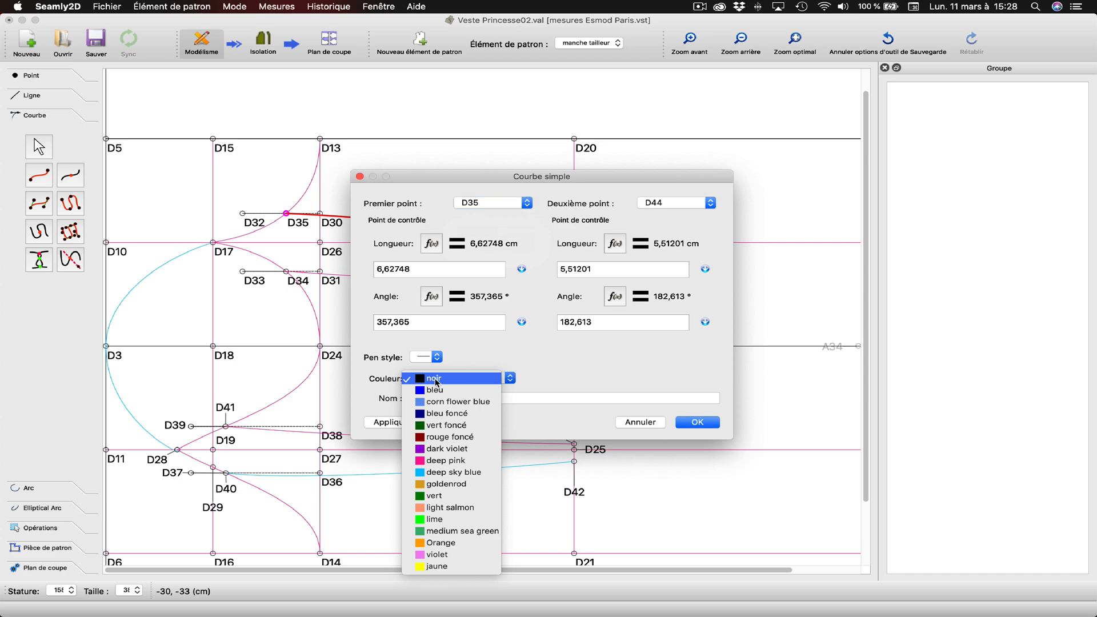
click(451, 475)
click(403, 423)
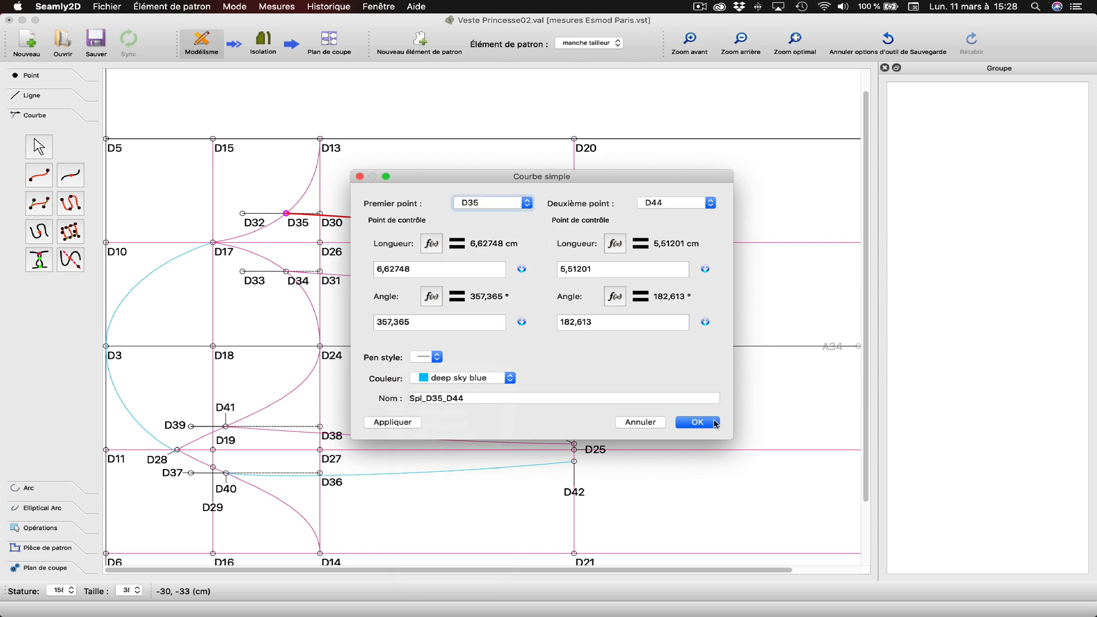
click(697, 422)
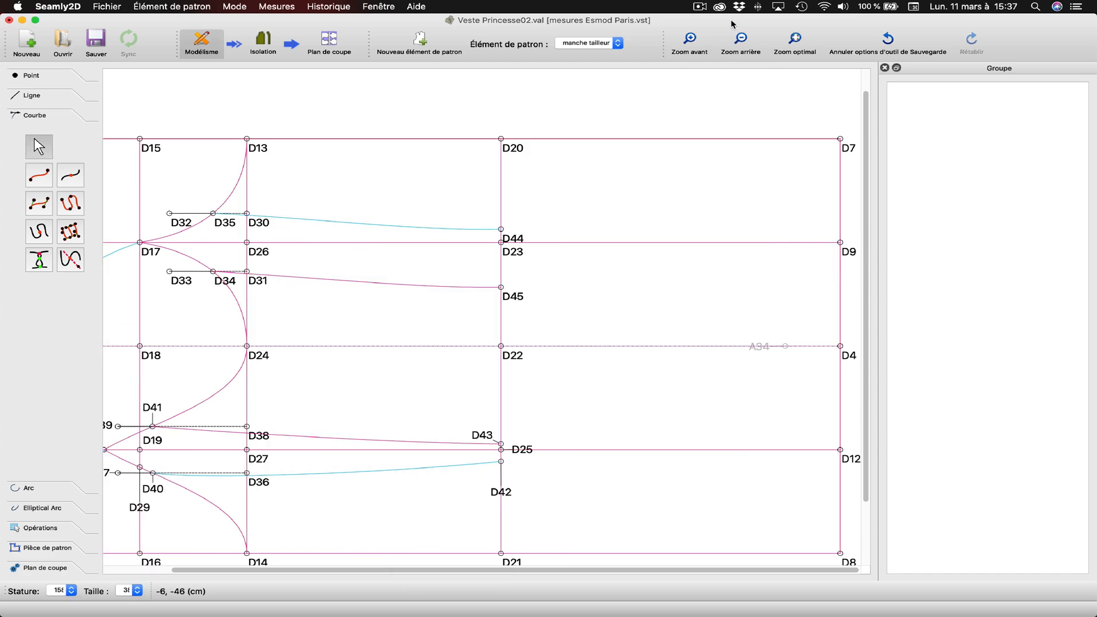
Add point D46 on the line from D9 toward D23, 2 cm from D9
click(32, 95)
click(70, 135)
click(849, 255)
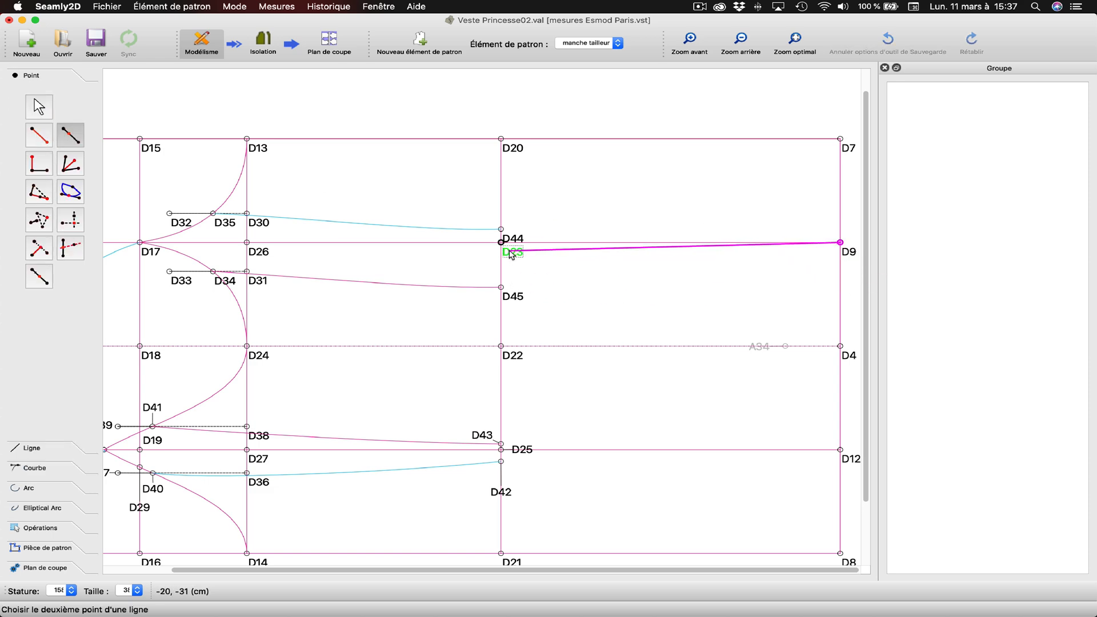
click(503, 245)
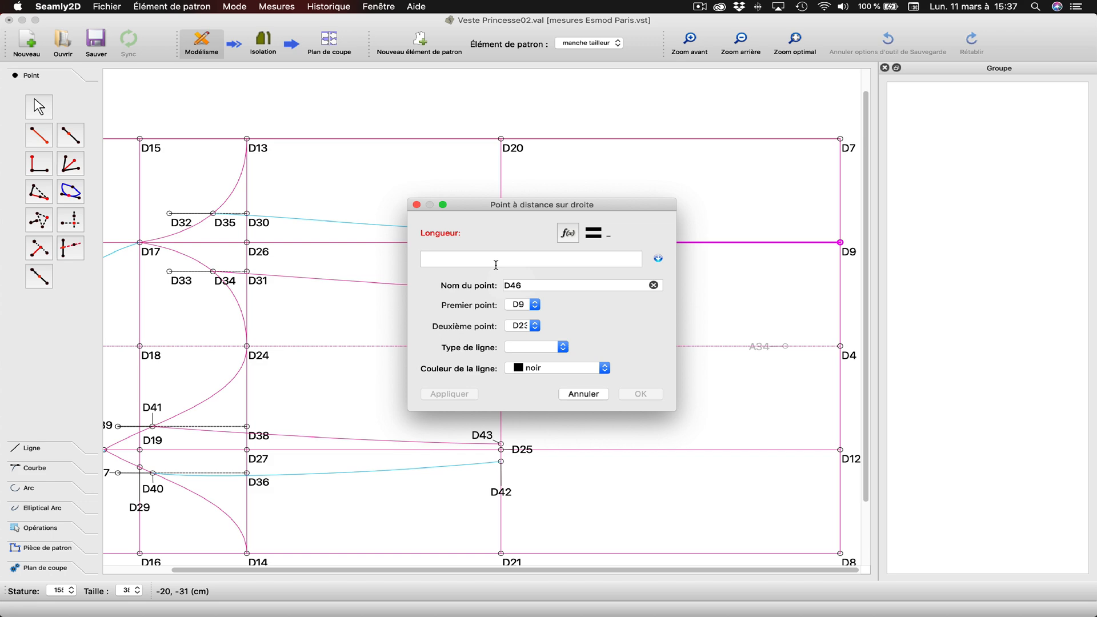
text(2)
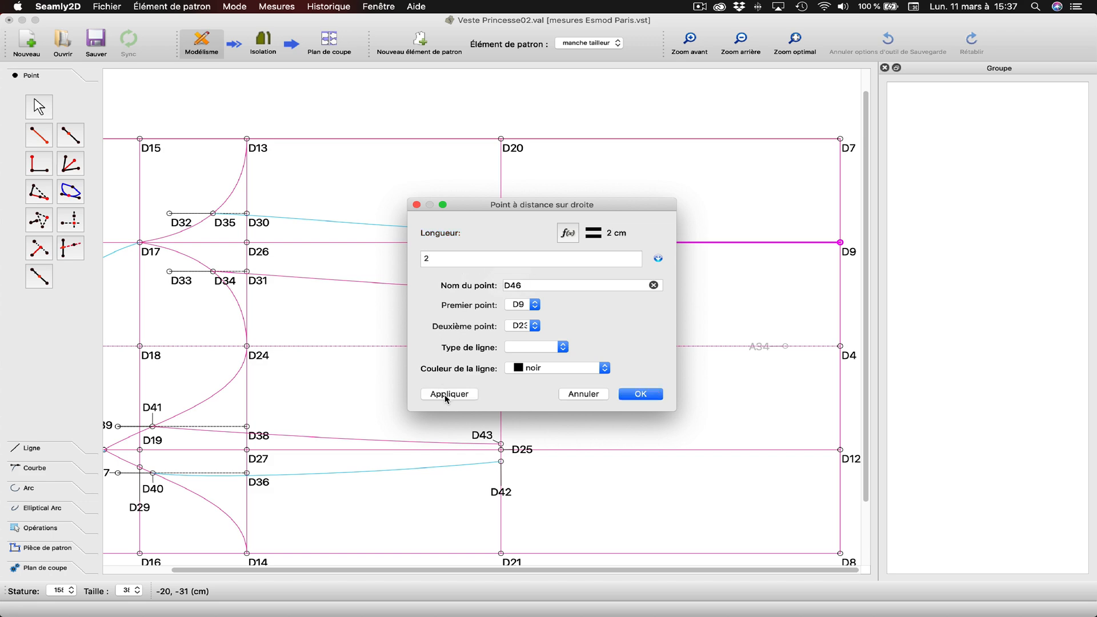
click(445, 395)
click(651, 394)
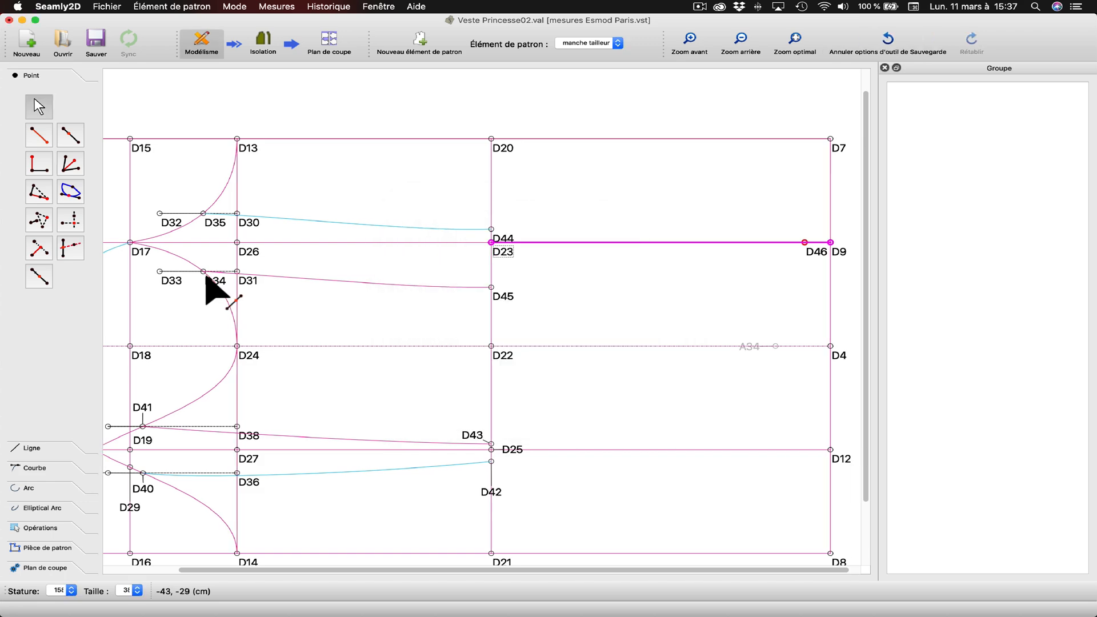
Add point D47 at 2.5 cm and 90° from D46
click(39, 134)
click(804, 242)
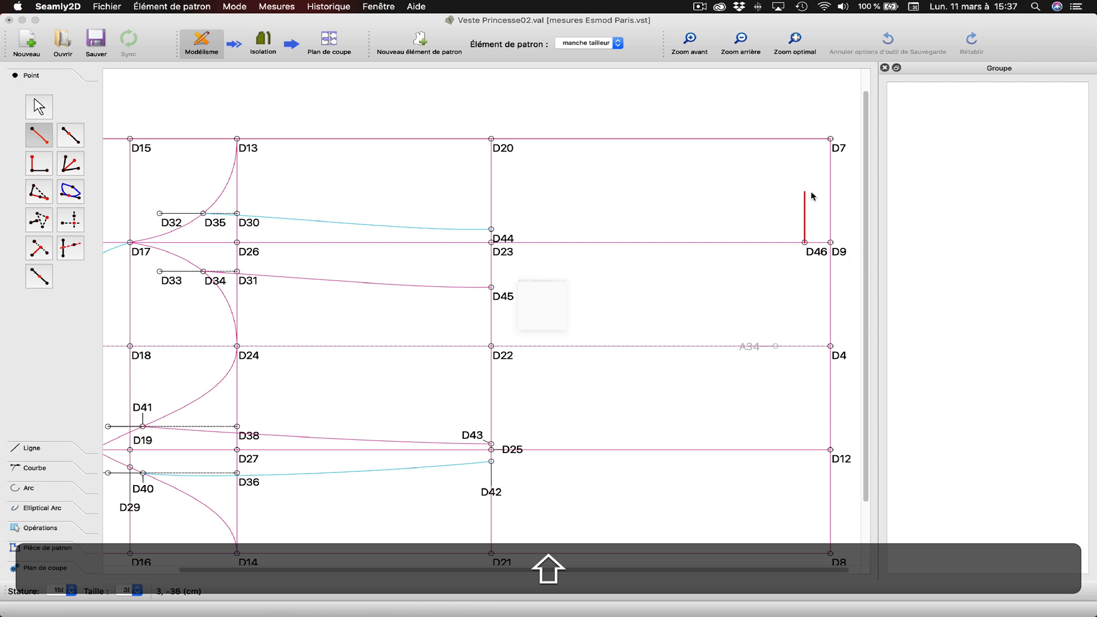
click(804, 191)
drag(479, 242, 426, 243)
text(2,5)
click(466, 410)
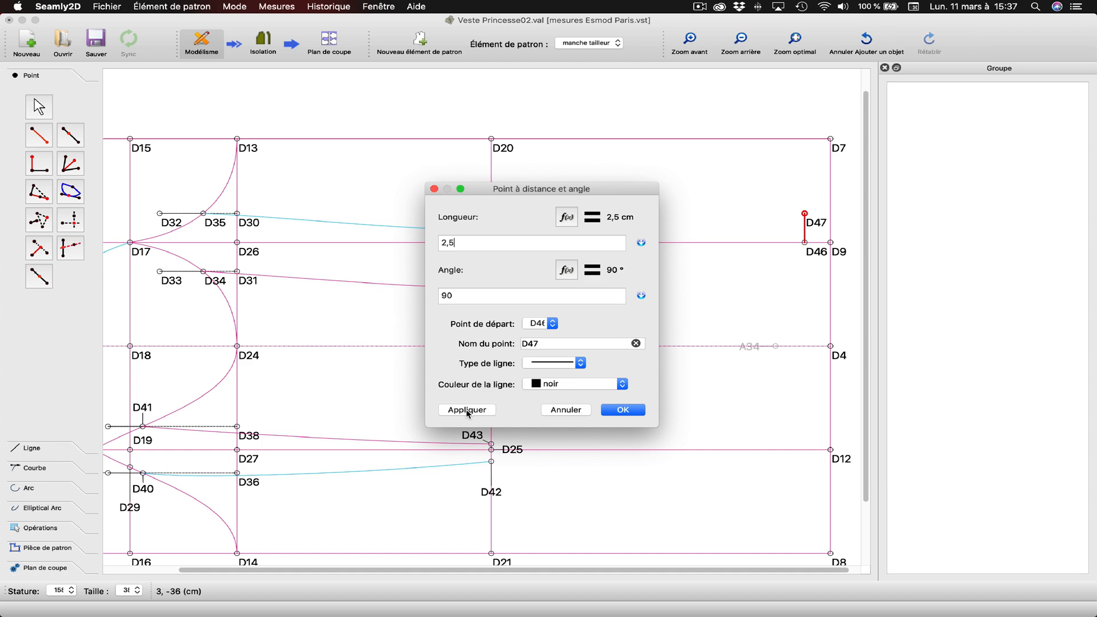
click(617, 411)
Add point D48 at 2.5 cm and 270° from D46
click(71, 135)
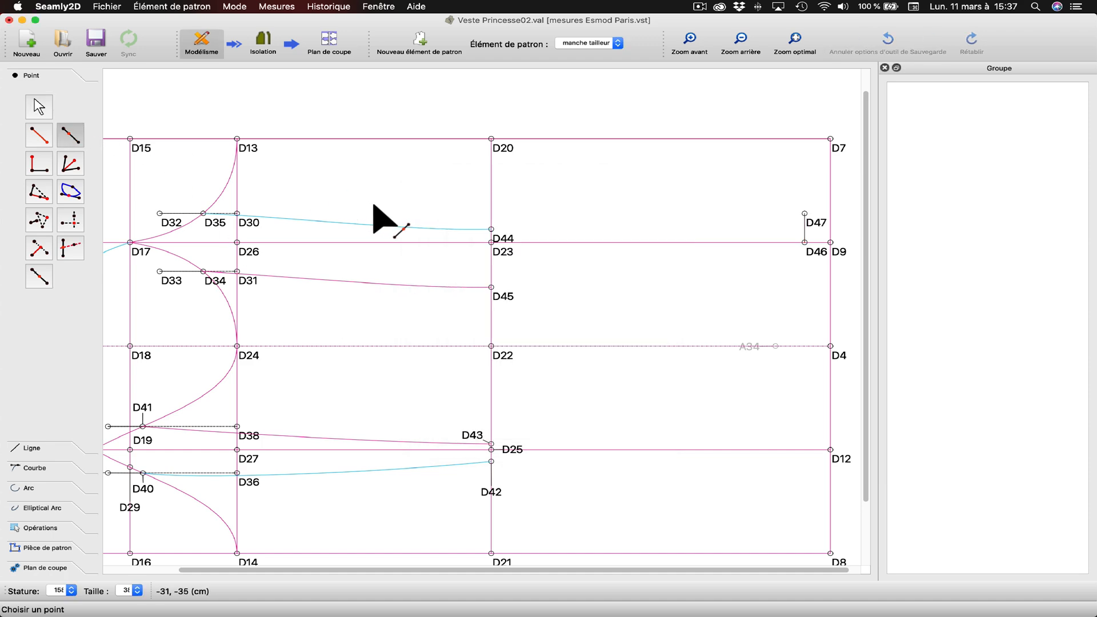
click(40, 136)
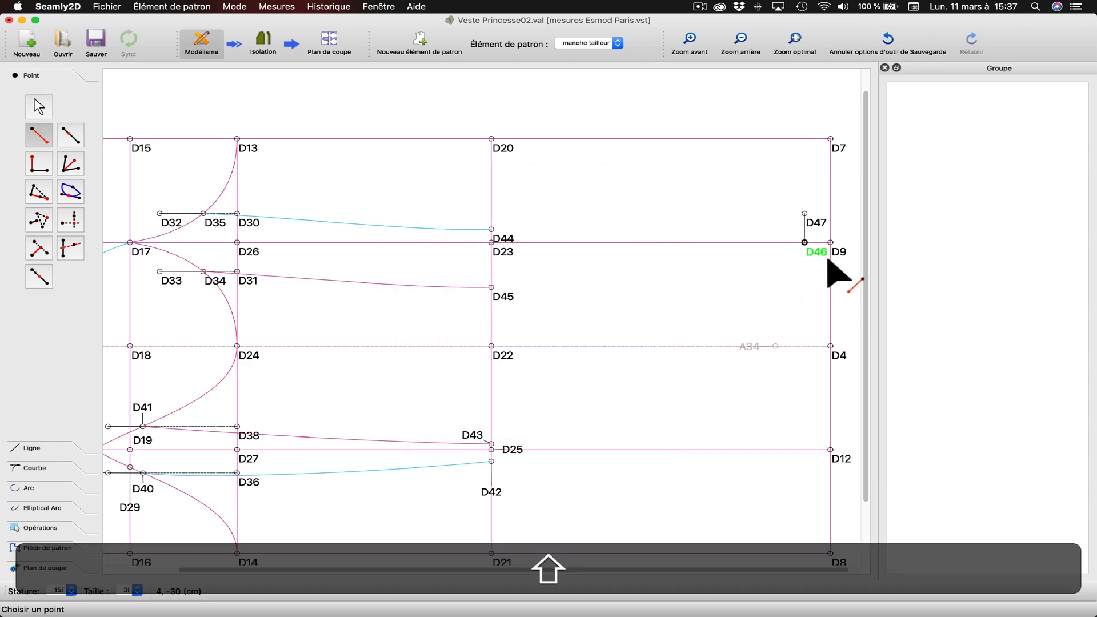
key(shift)
click(804, 243)
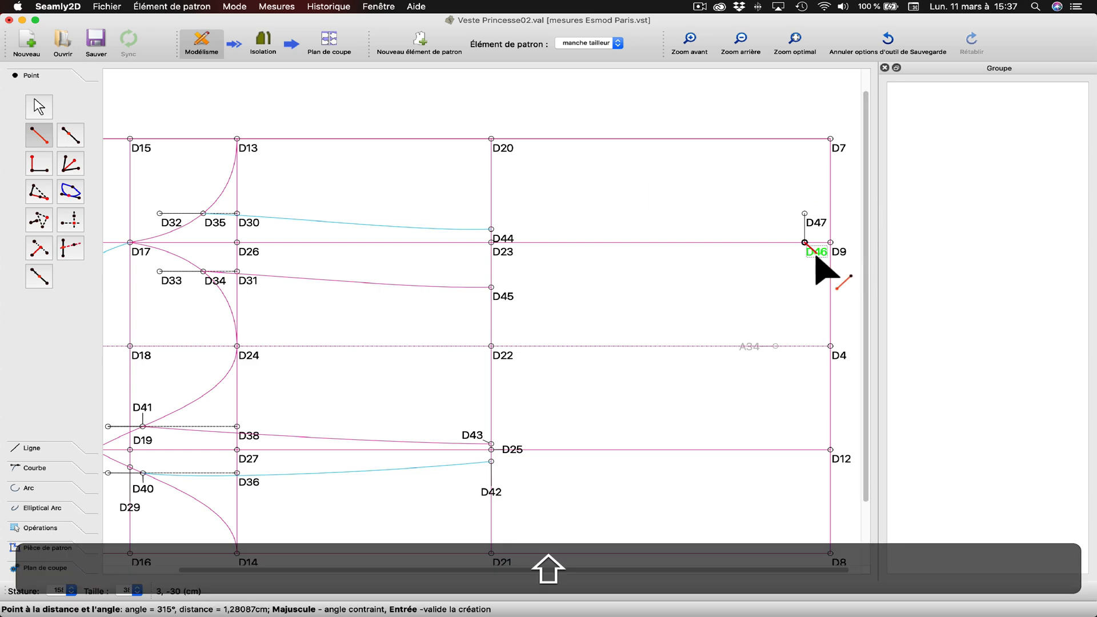
shift+click(815, 283)
drag(496, 244, 408, 241)
text(2,5)
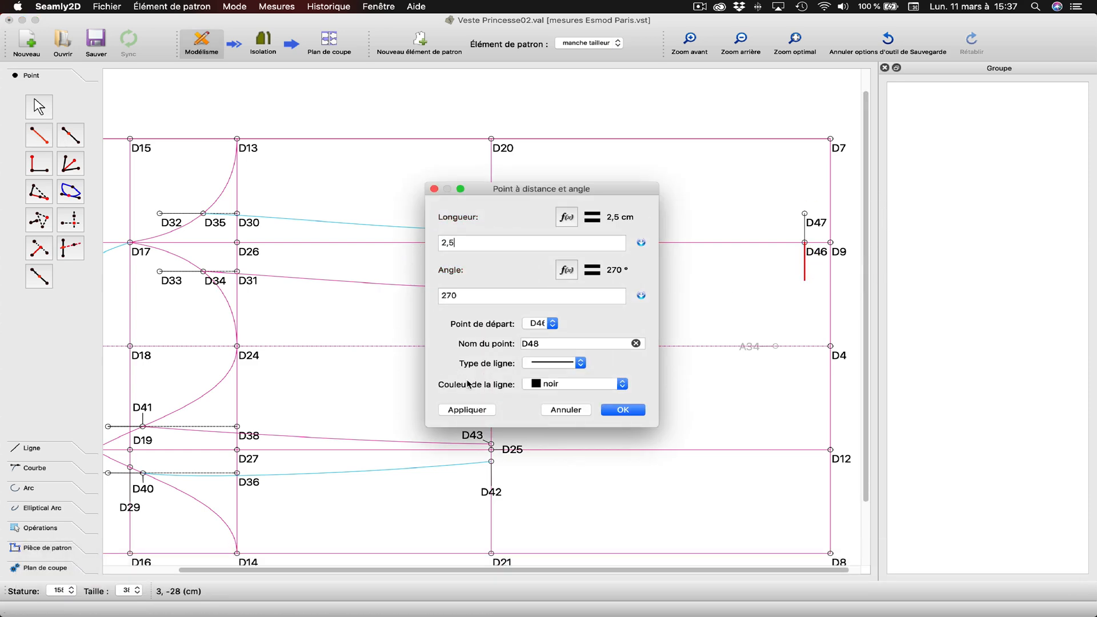
click(466, 409)
click(623, 410)
Change the line type of the construction lines D46–D47 and D46–D48 to dashed
right_click(805, 226)
click(851, 228)
click(550, 363)
click(552, 341)
click(473, 410)
click(622, 410)
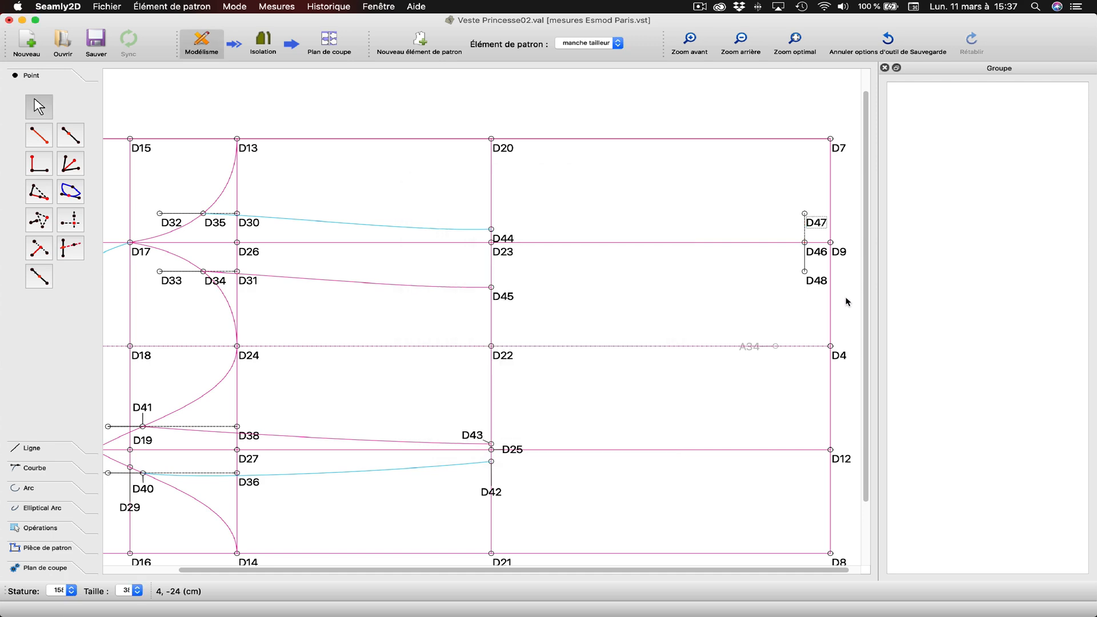
right_click(826, 284)
click(844, 293)
click(551, 363)
click(549, 343)
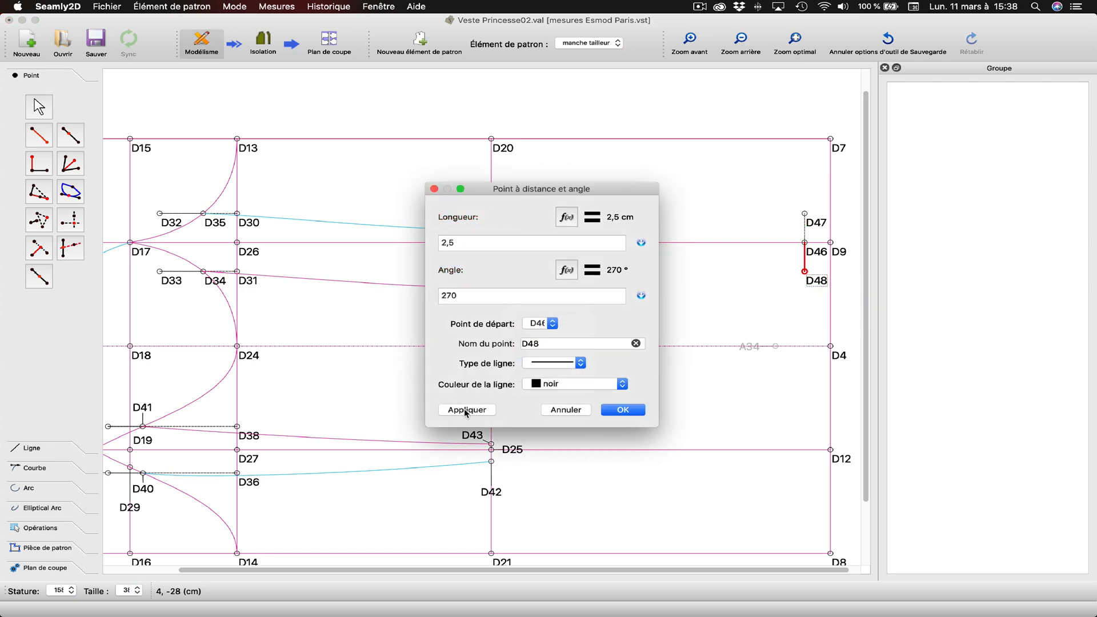
click(621, 414)
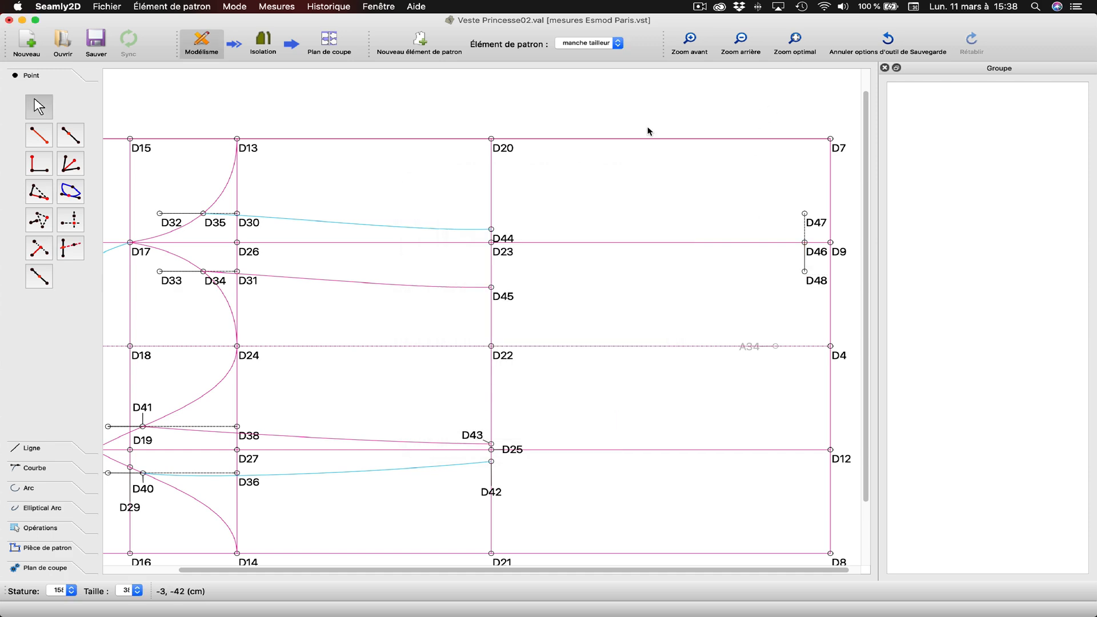
Draw a simple curve from D44 to D47, shaping it with handles of about 6 cm at 0° and 5.5 cm at 182°
click(31, 468)
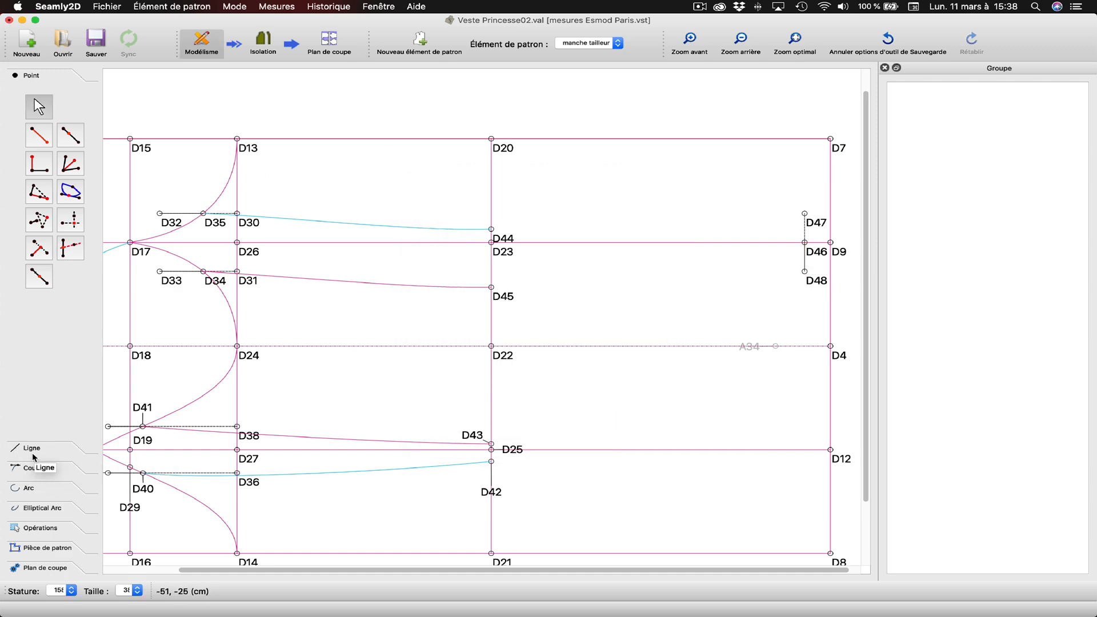
click(38, 180)
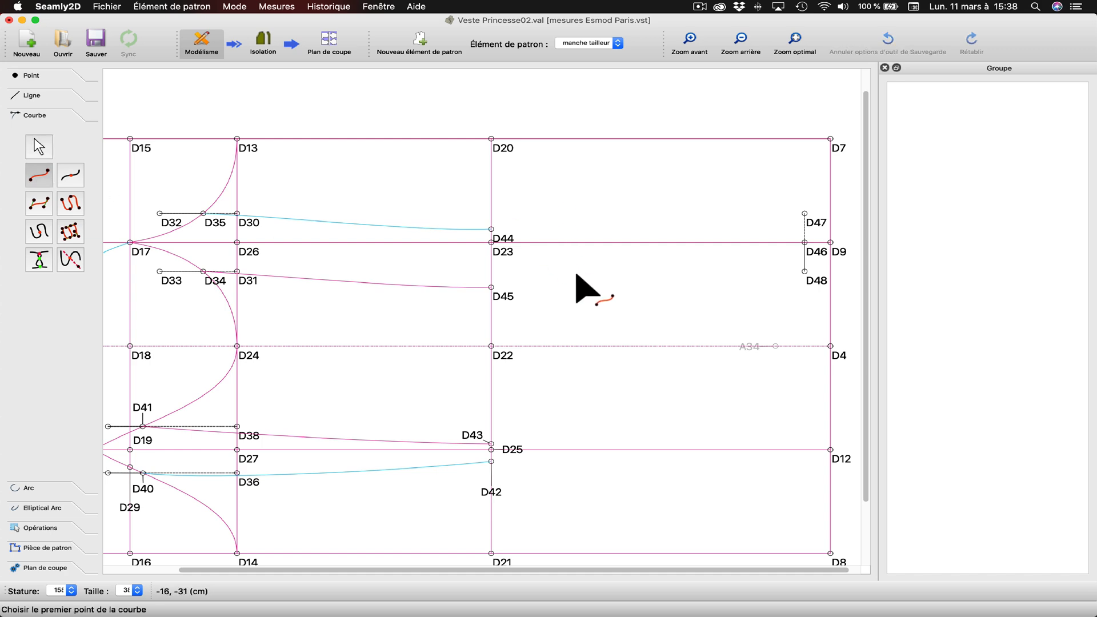
click(498, 245)
click(804, 214)
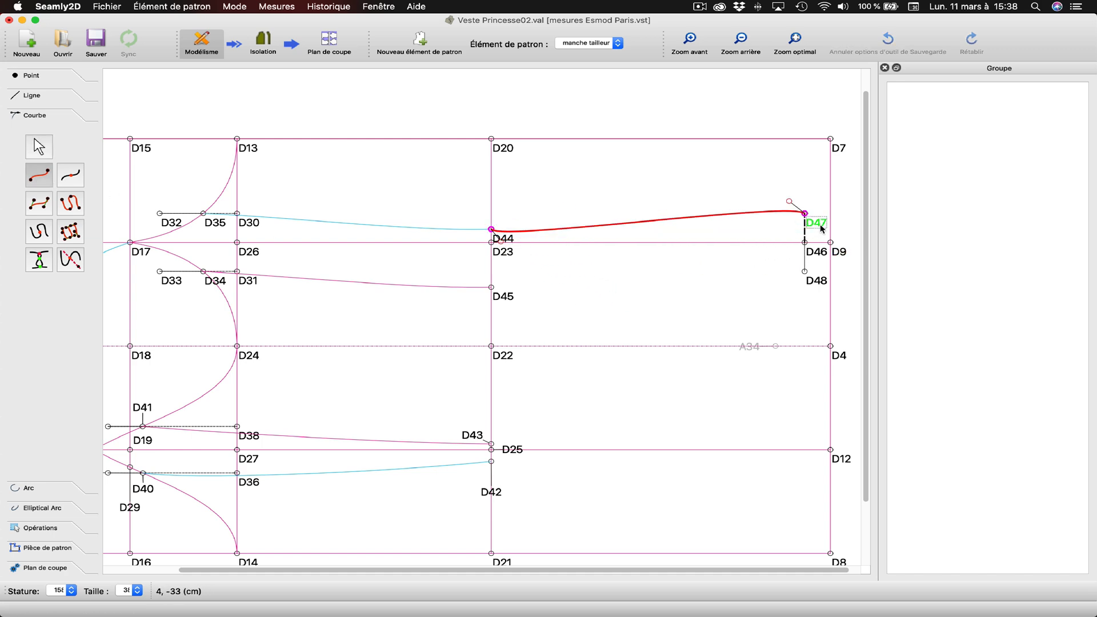
drag(789, 201, 733, 219)
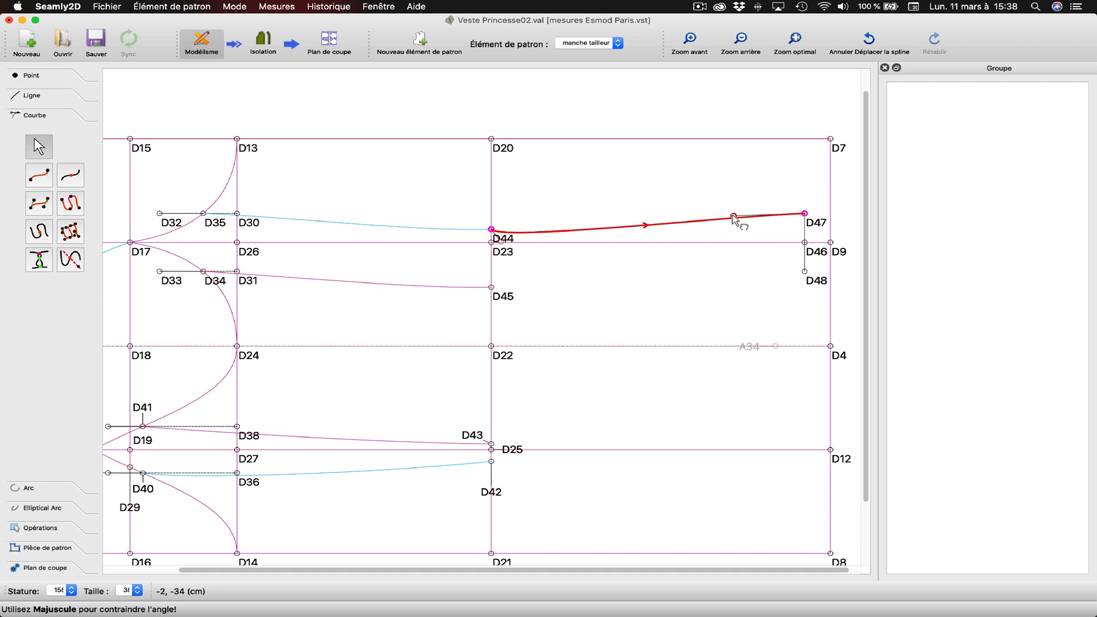
drag(526, 245, 568, 229)
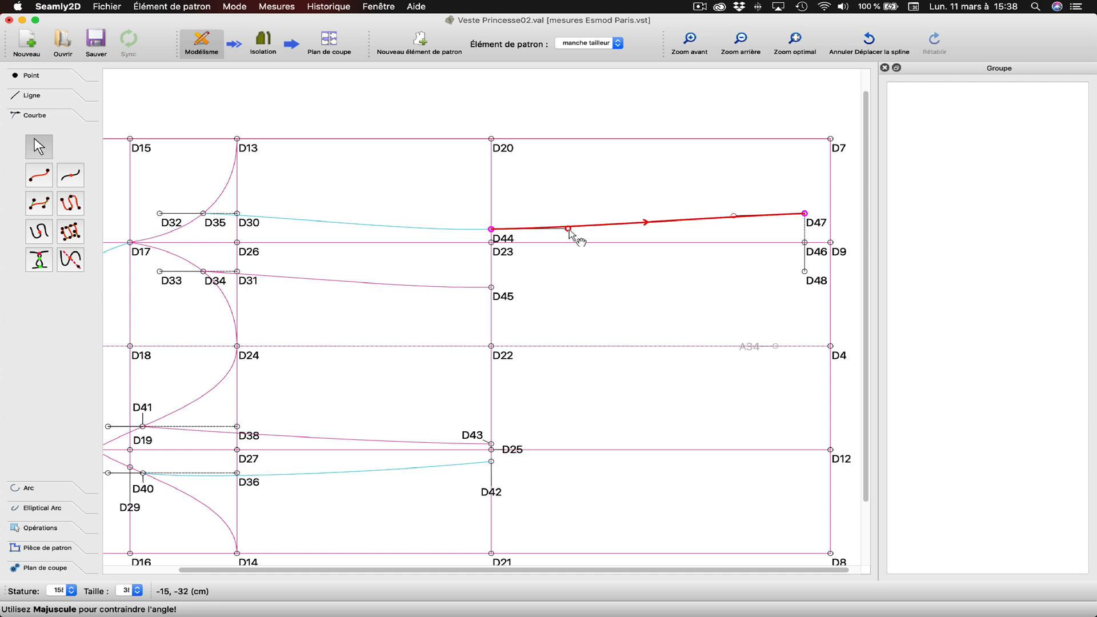
Change the colour of the D44–D47 seam curve to deep sky blue
right_click(603, 226)
click(622, 233)
click(420, 379)
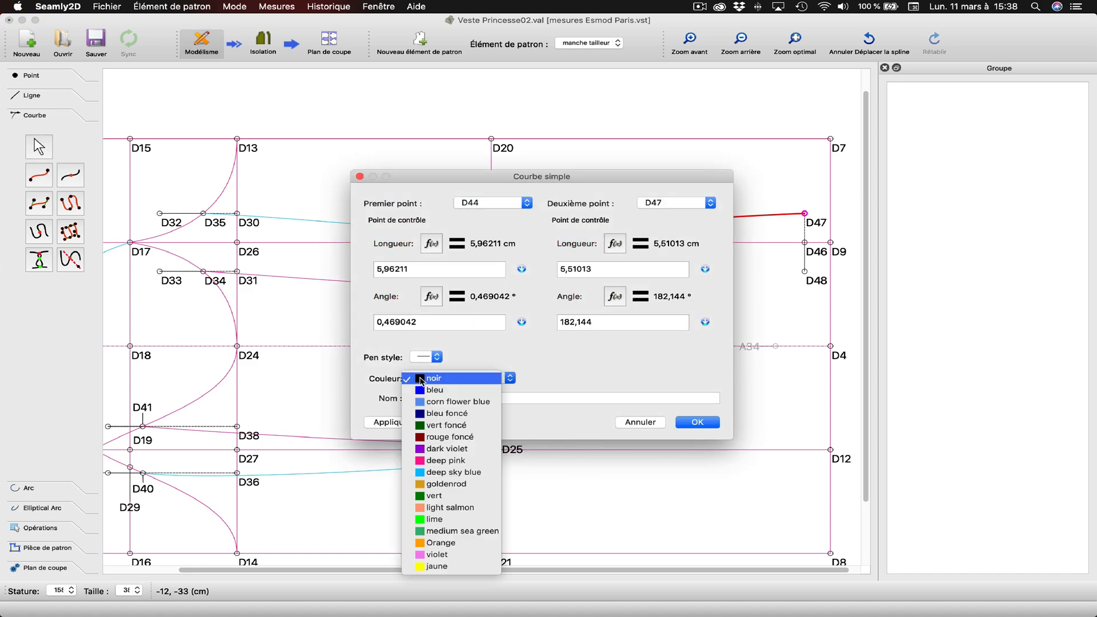
click(436, 471)
click(697, 422)
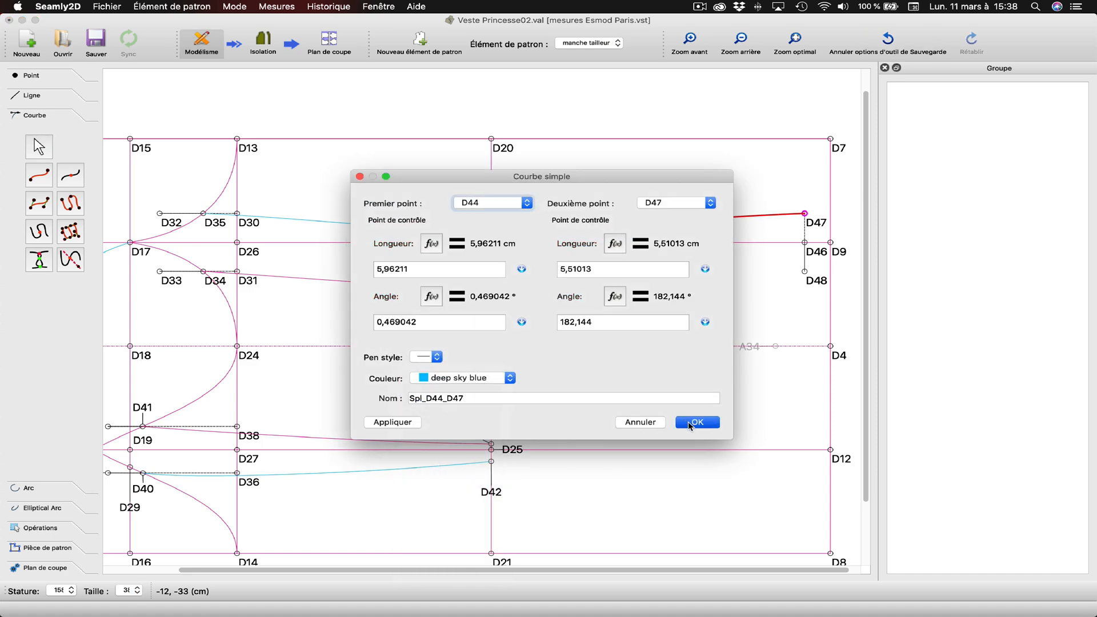
Draw a simple curve from D45 to D48, shaping it with handles of about 8 cm at 1° and 5 cm at 187°
click(45, 179)
click(492, 287)
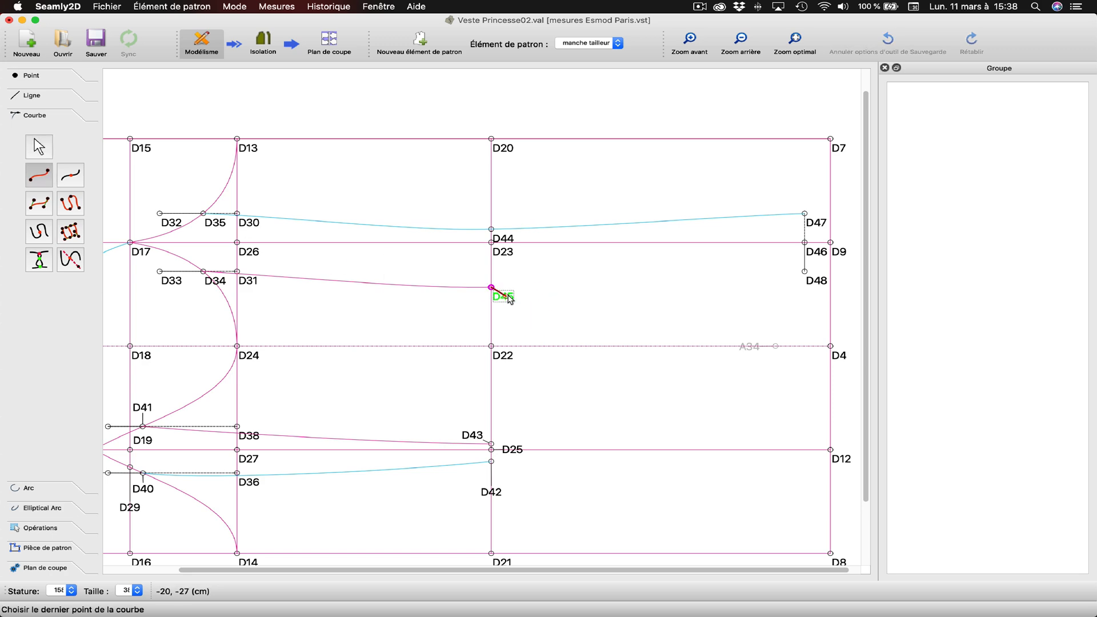
click(805, 272)
drag(803, 274, 739, 280)
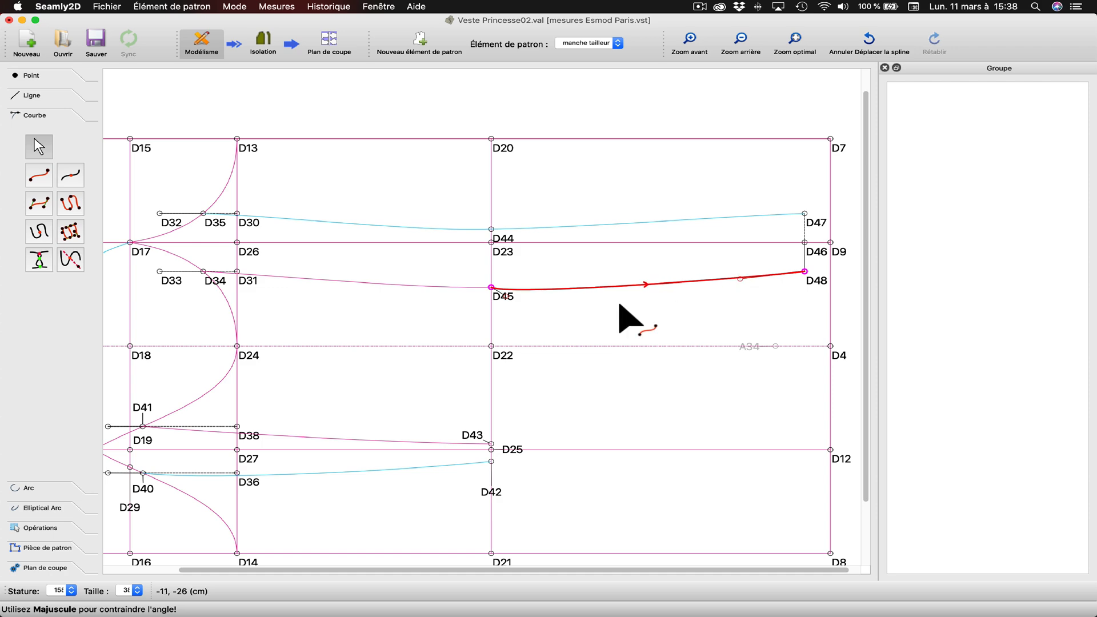
drag(569, 298, 595, 290)
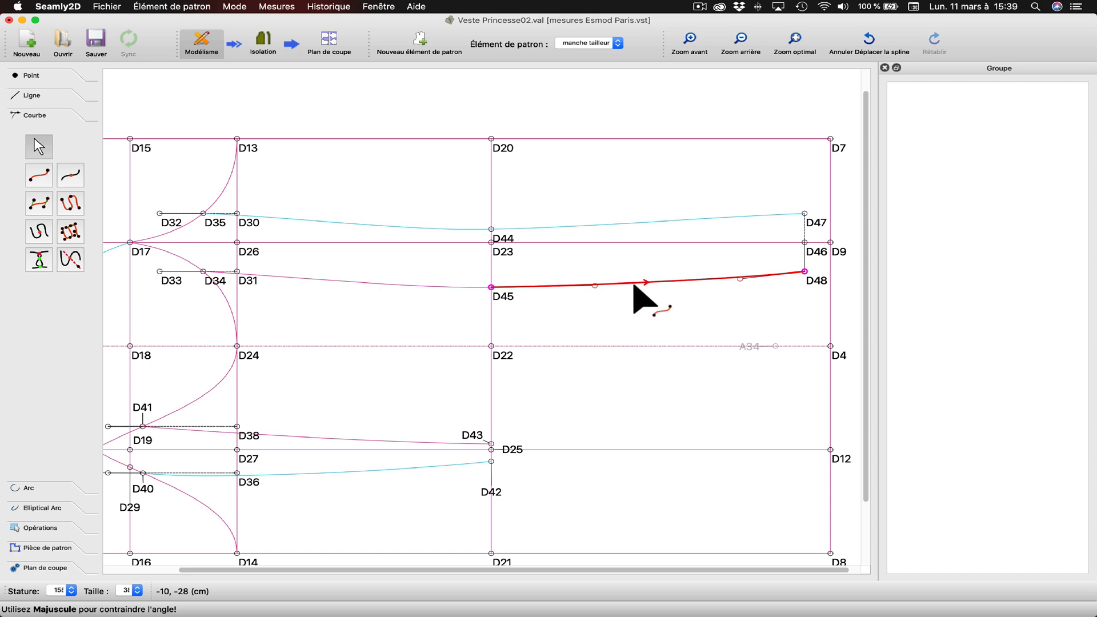
Change the colour of the D45–D48 seam curve to deep pink
right_click(629, 283)
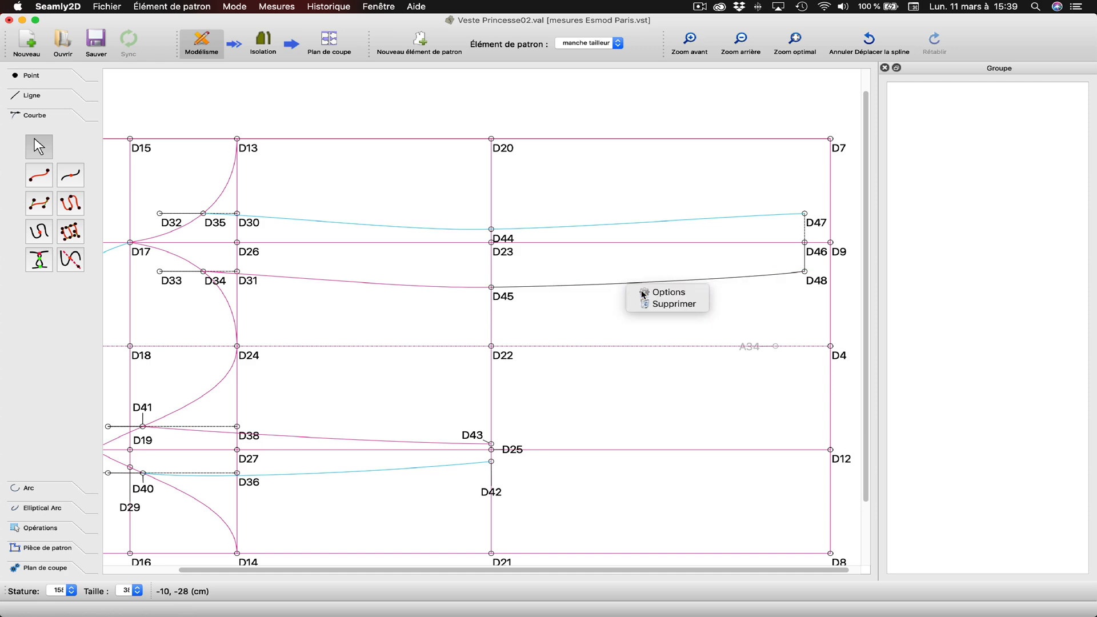
click(667, 292)
click(457, 377)
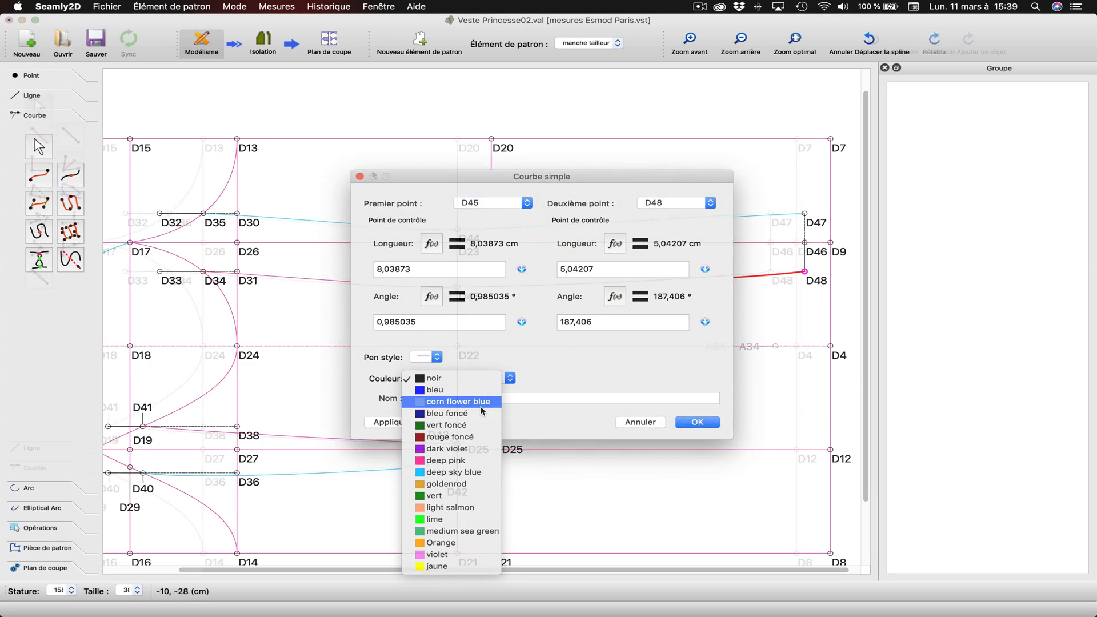
click(451, 460)
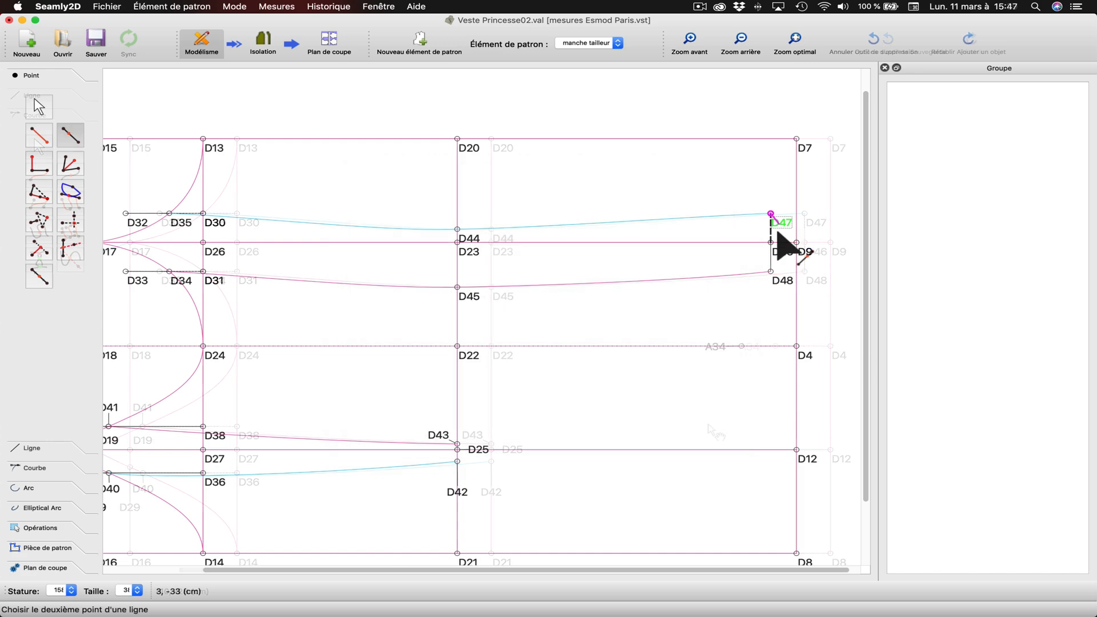
Add point D49 on the line from D47 through D4, at a distance of 26/2+4 from D47
click(796, 346)
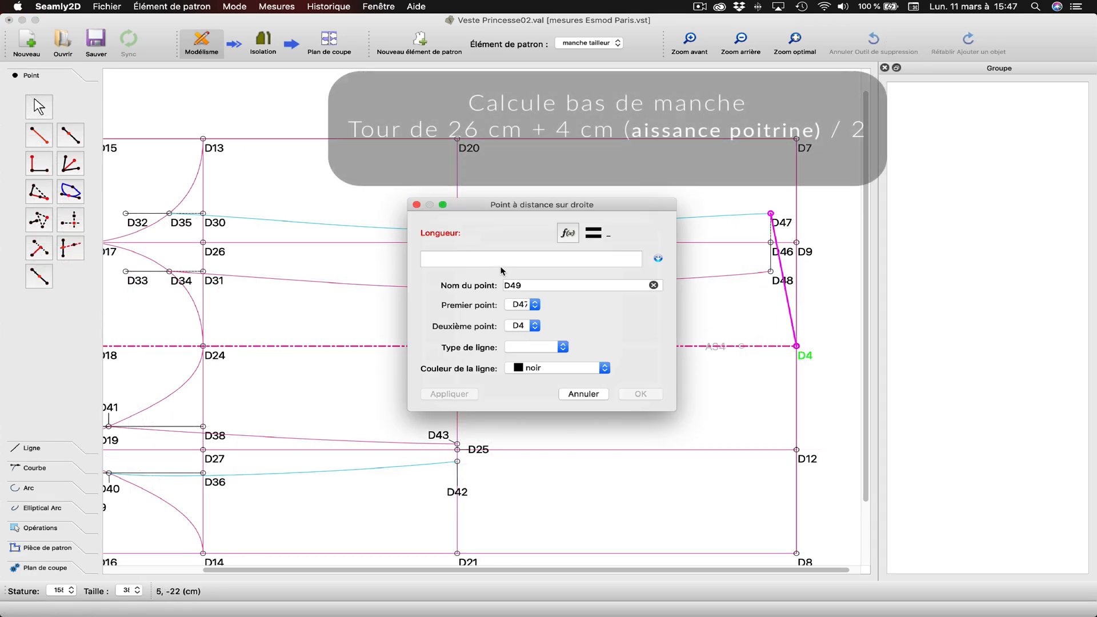
text(26/2+4)
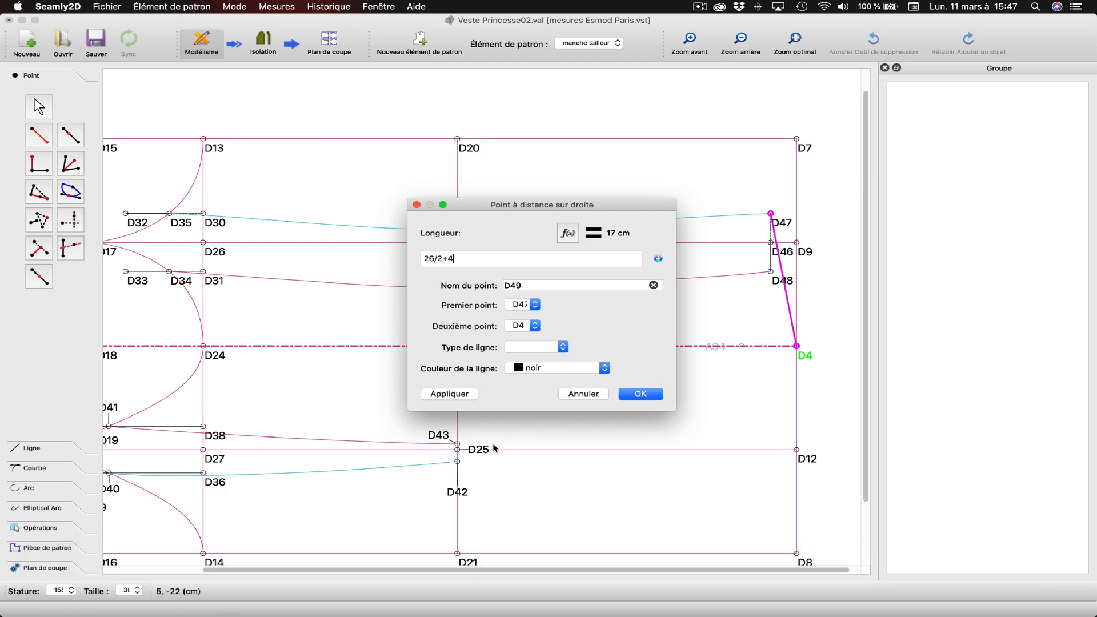
click(441, 395)
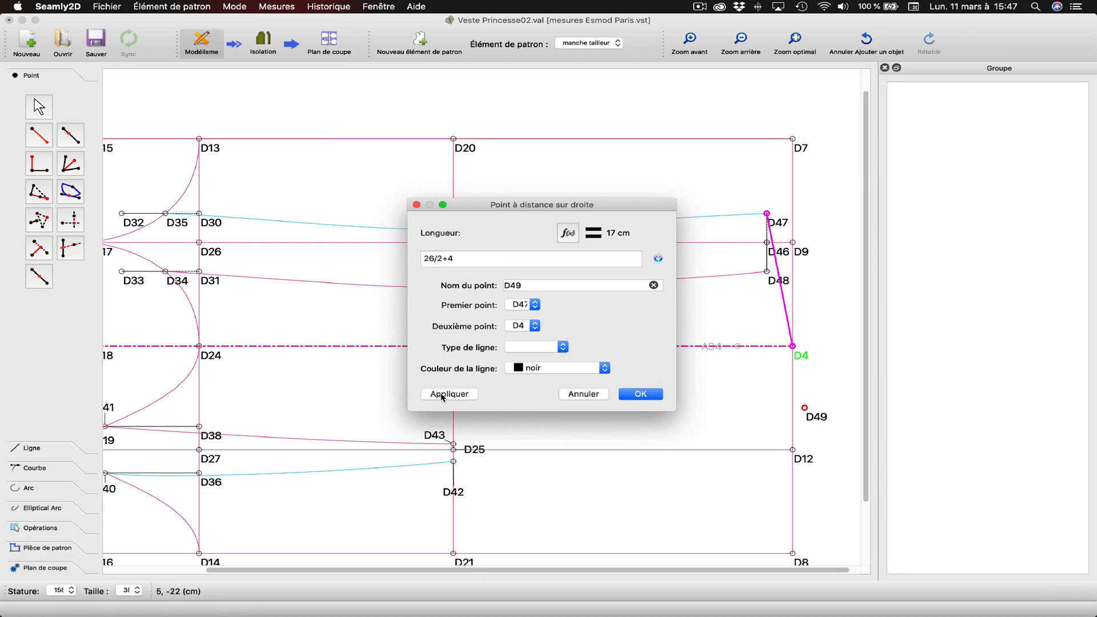
click(640, 394)
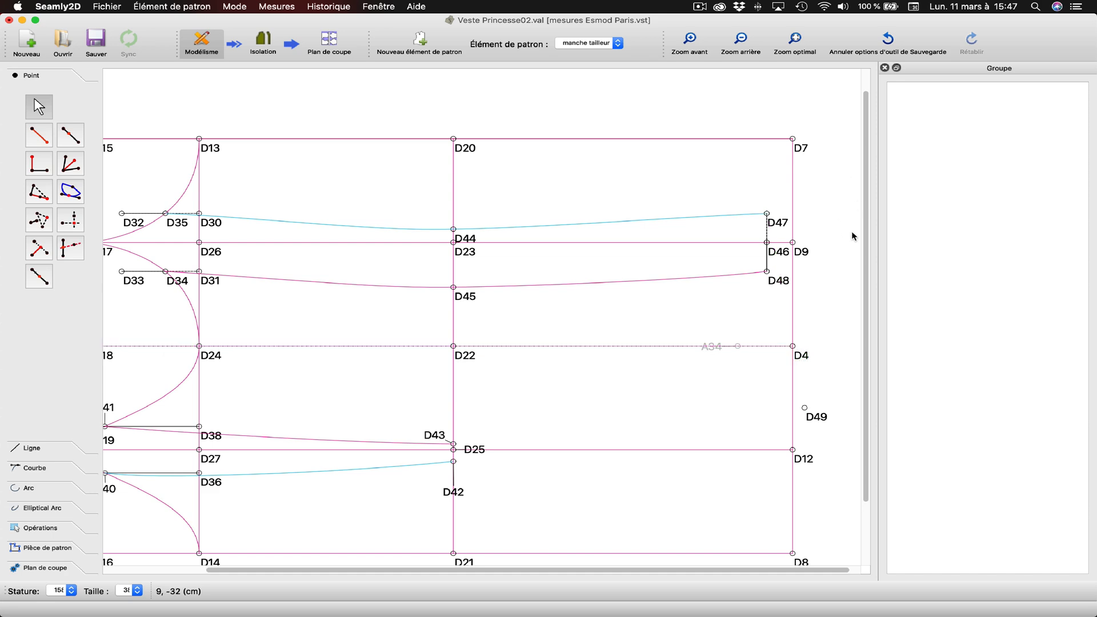
Add the intersection point of line D49–D47 with an axis from D42 through D49, and move the overlapping point labels apart
key(ctrl+z)
click(70, 249)
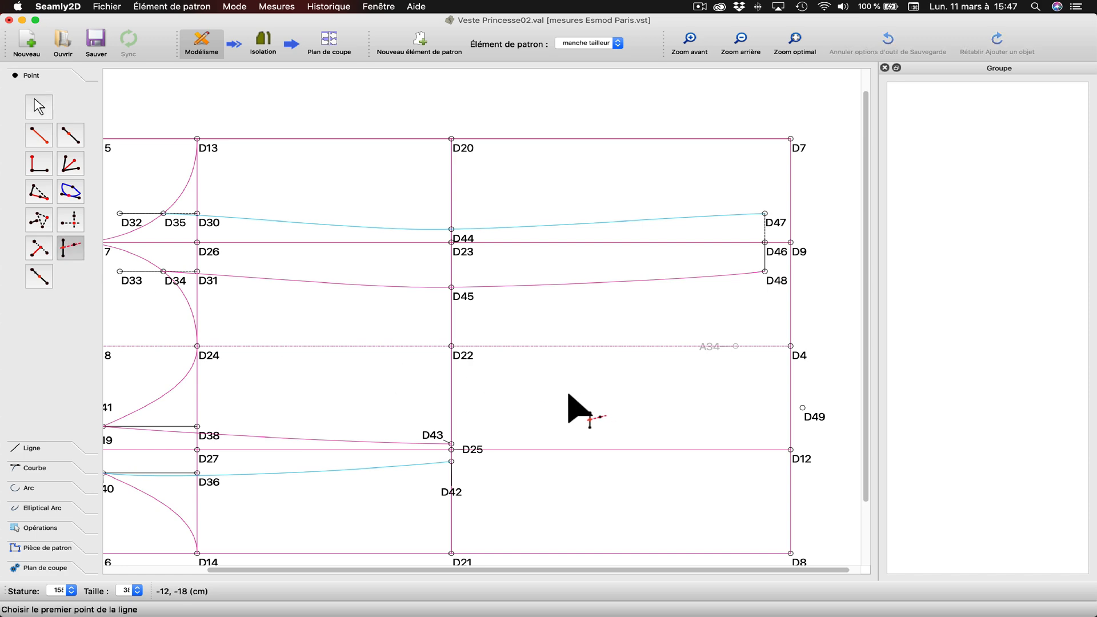
click(802, 407)
click(764, 214)
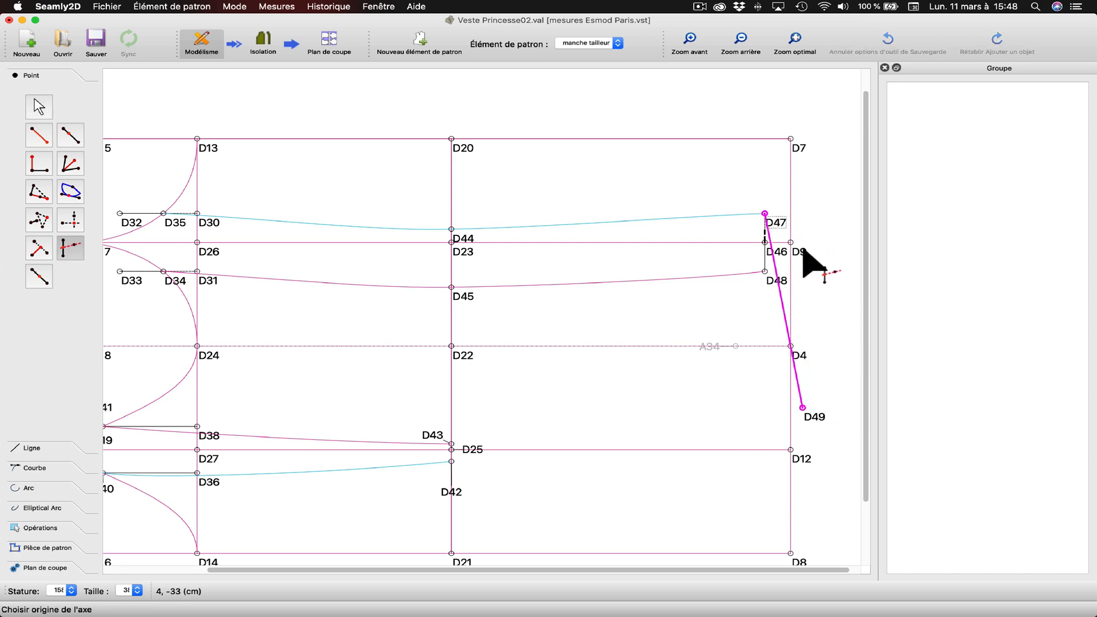
click(452, 492)
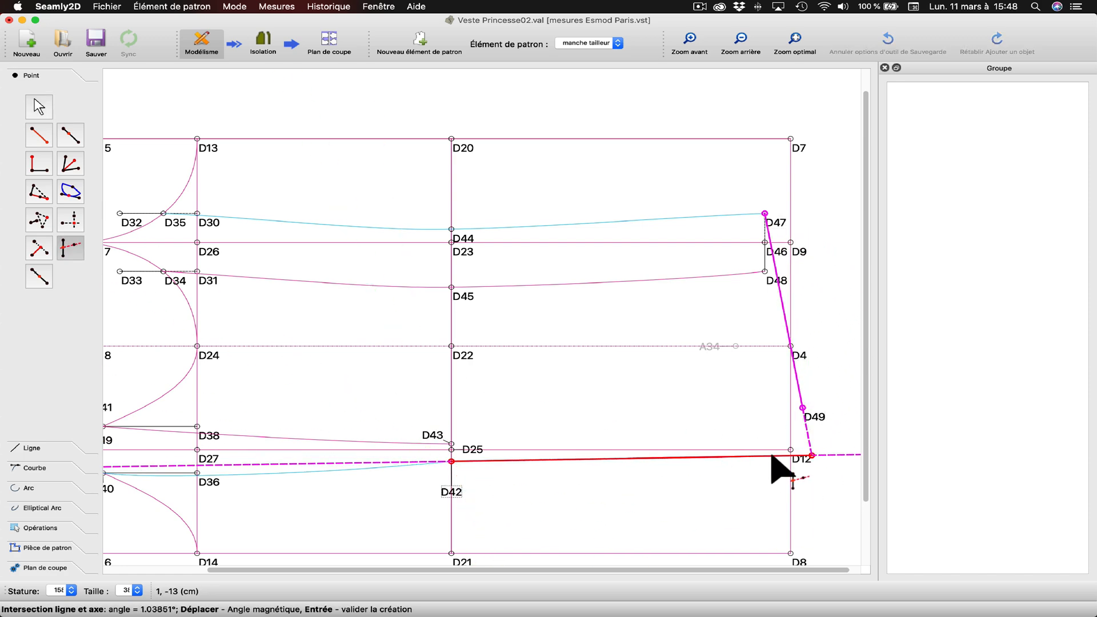
click(803, 409)
mouse_move(811, 418)
mouse_down()
mouse_move(822, 440)
mouse_move(760, 441)
mouse_move(813, 436)
mouse_up()
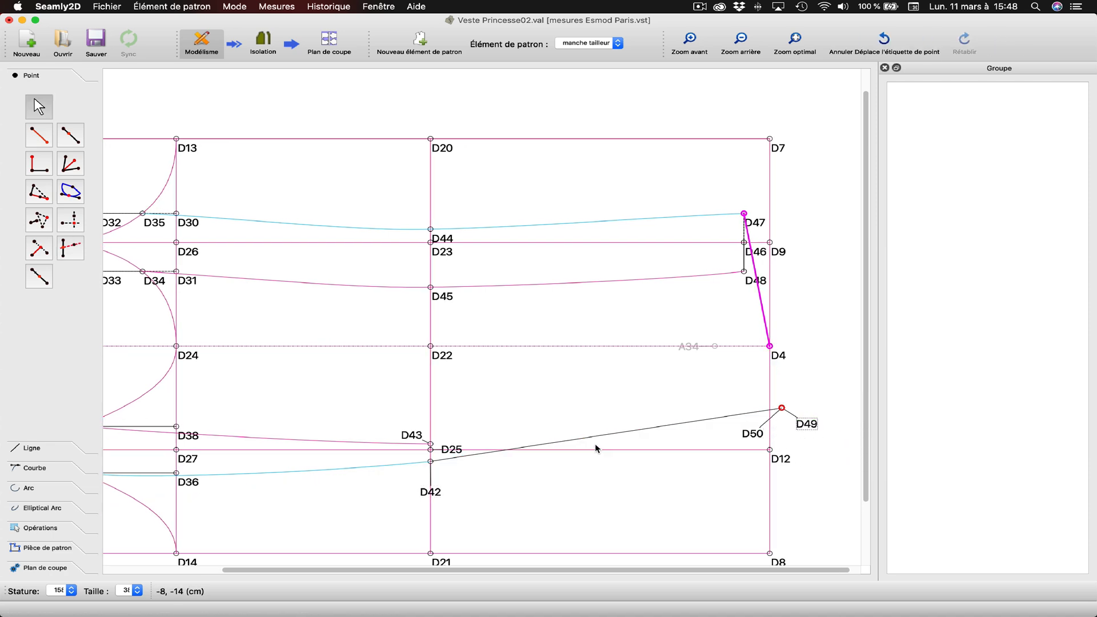
Change the colour of the straight line from D42 to the new intersection point D50 to deep sky blue
right_click(754, 435)
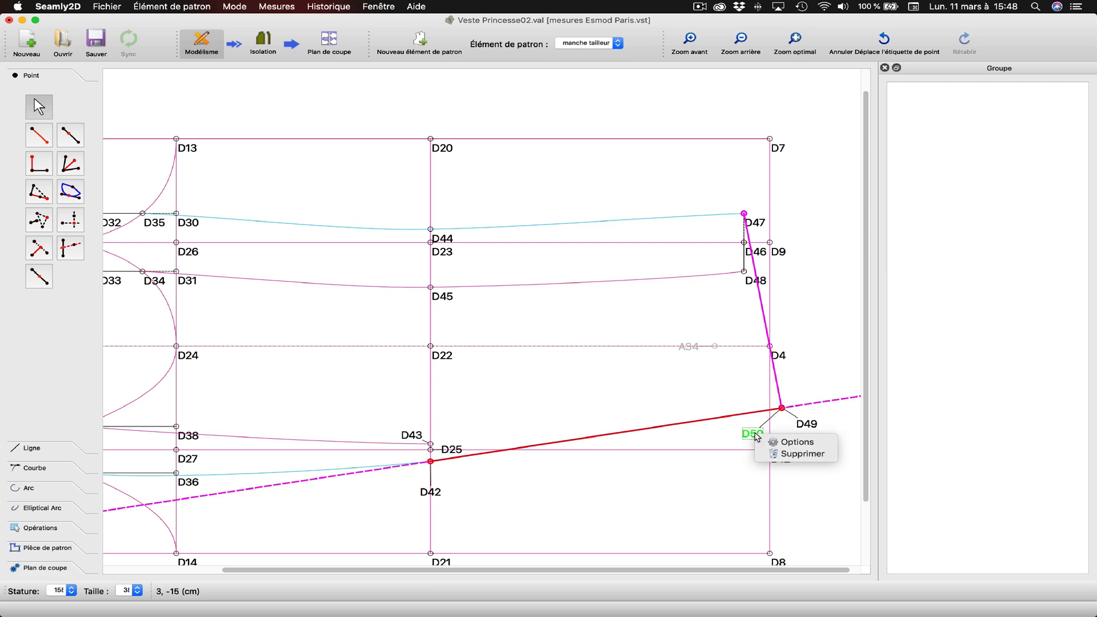
click(787, 443)
click(551, 377)
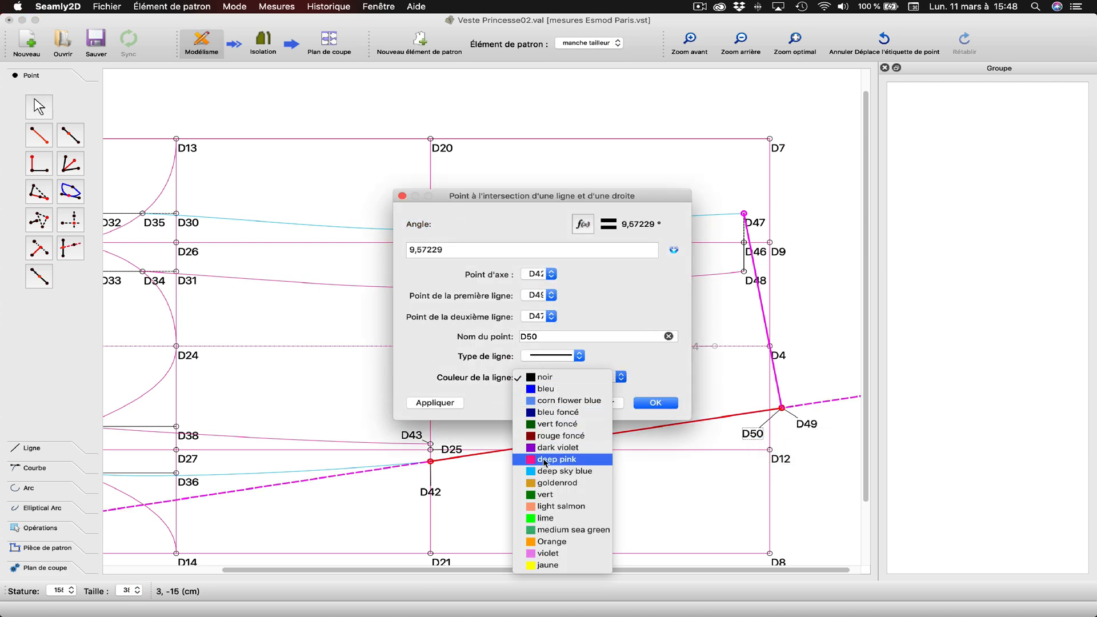
click(548, 465)
click(435, 403)
click(656, 403)
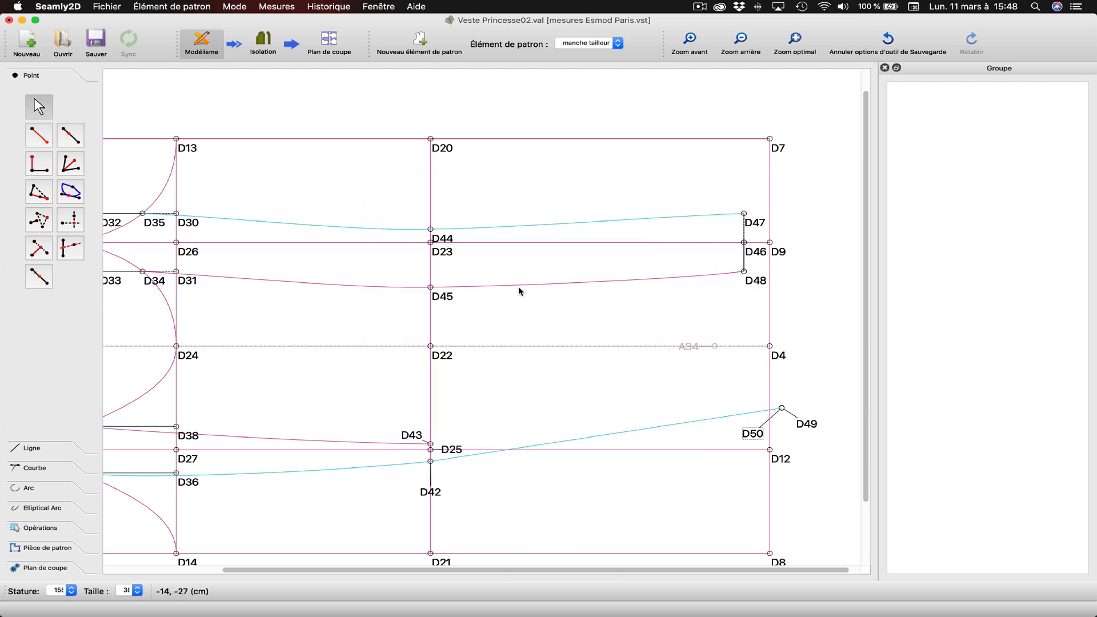
Draw a straight line between points D43 and D49 for the lower part of the seam
click(28, 137)
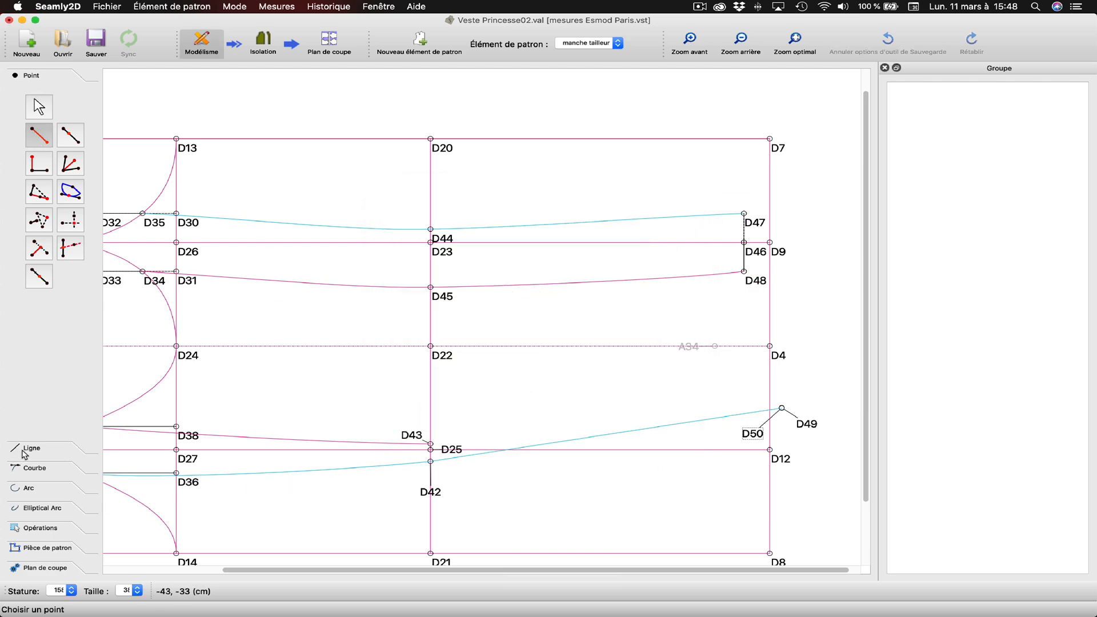
click(23, 450)
click(430, 443)
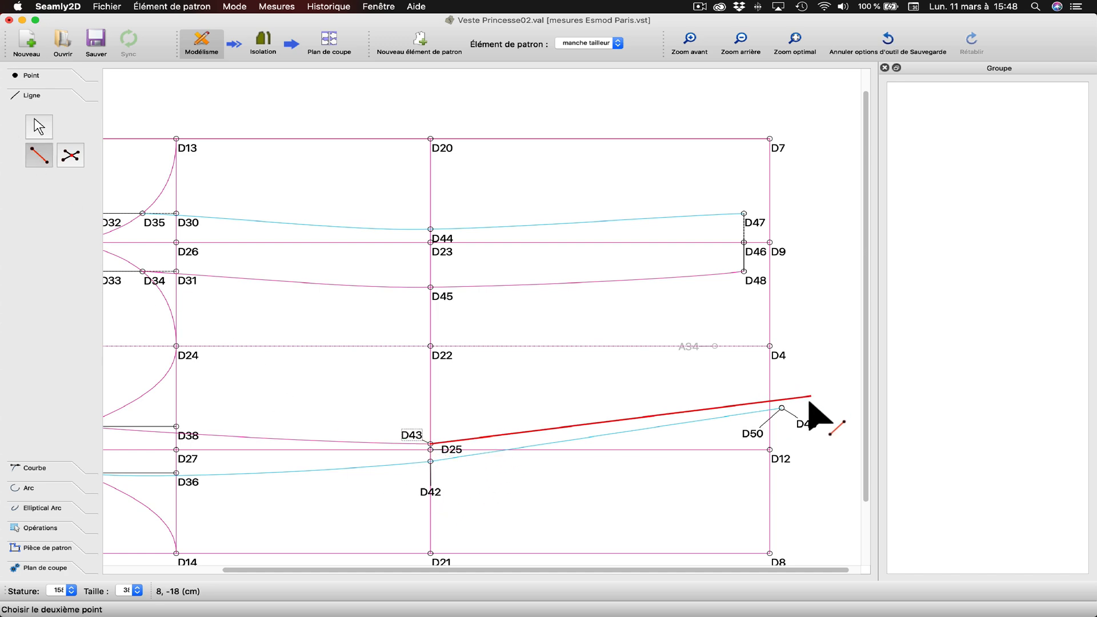
click(781, 408)
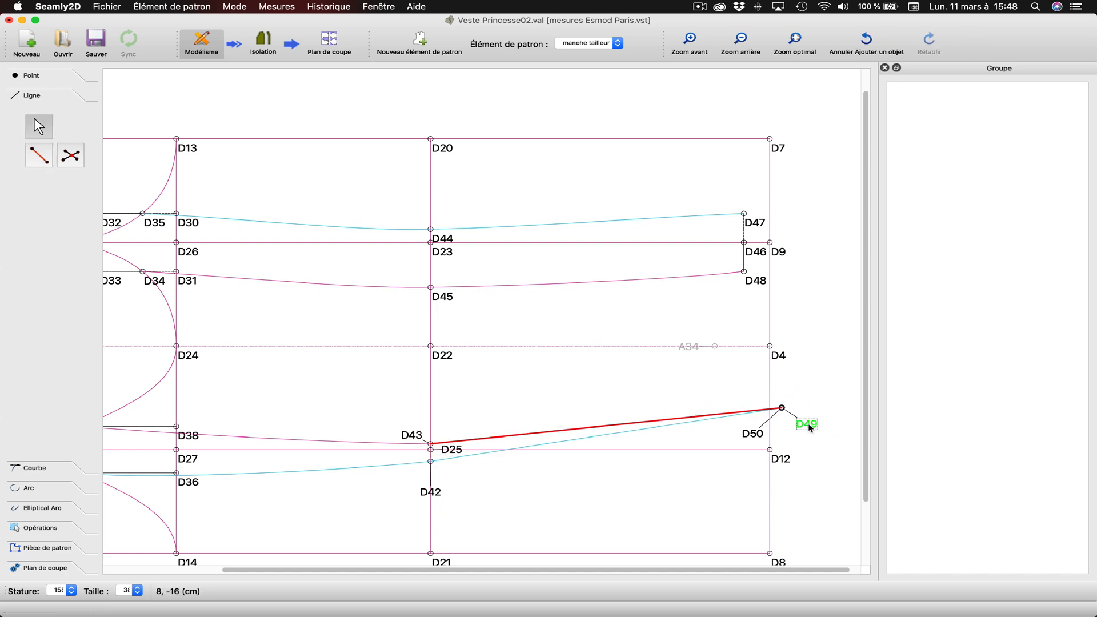
Change the colour of the D43–D49 line to deep pink
right_click(548, 434)
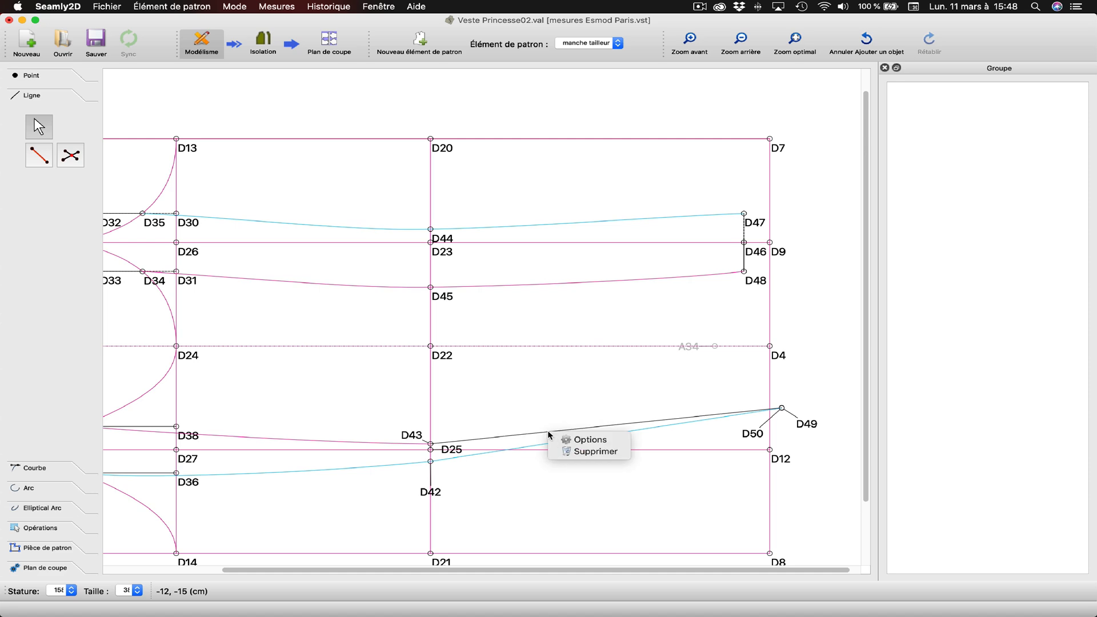
click(585, 440)
click(550, 331)
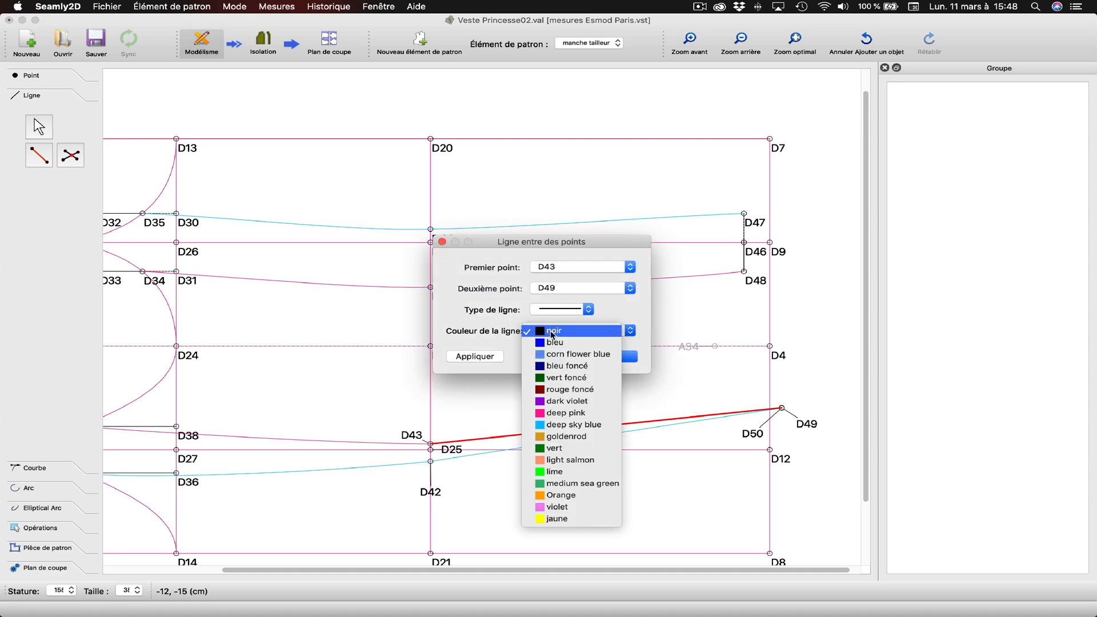
click(554, 412)
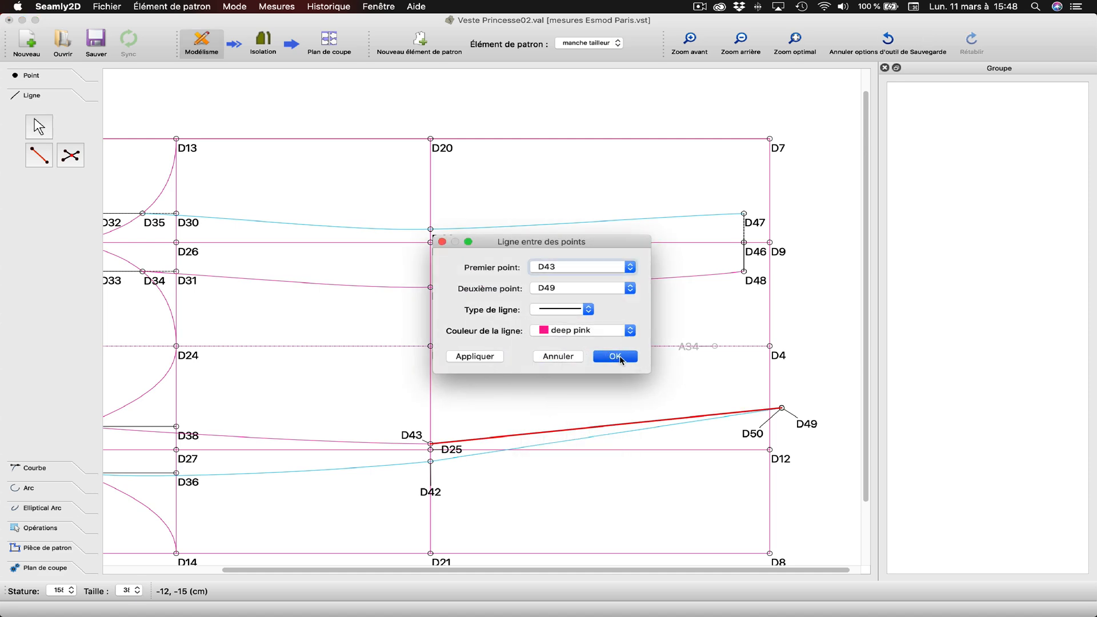
click(615, 356)
Draw a simple curve from D49 to D47, shaping it with handles of about 3.8 cm at 94° and 4.2 cm at 270°
click(34, 467)
click(39, 174)
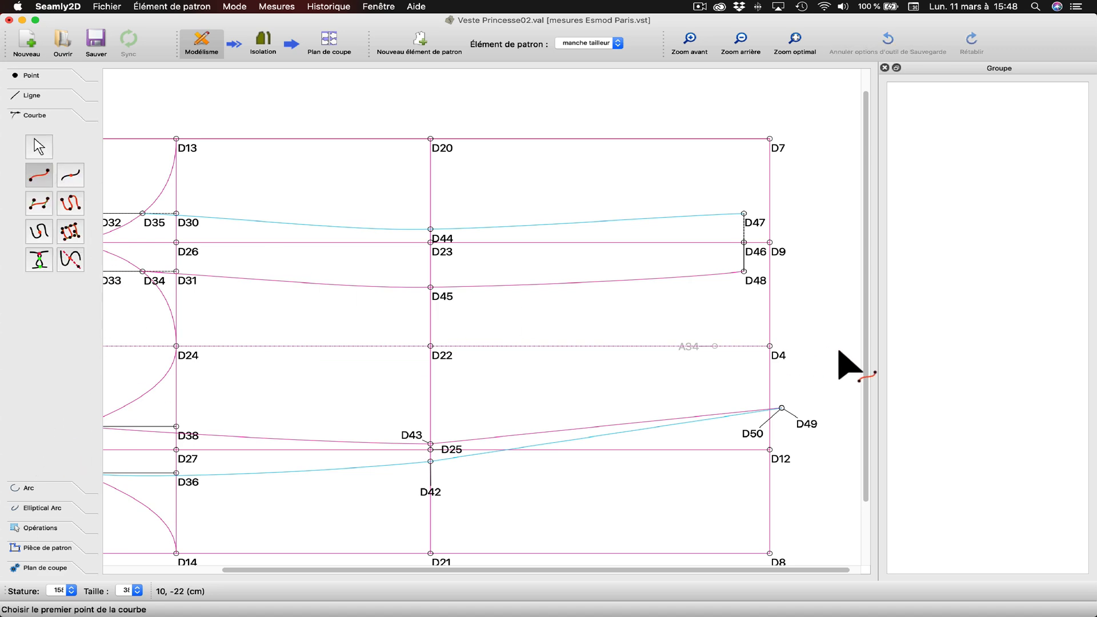
click(806, 423)
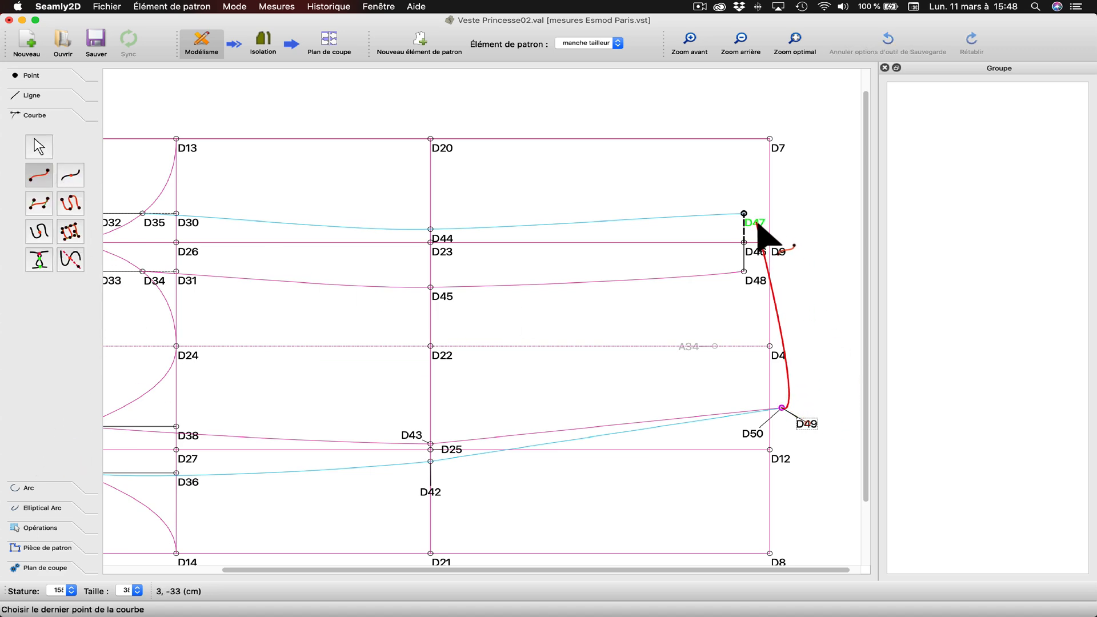
click(757, 224)
drag(731, 204, 743, 262)
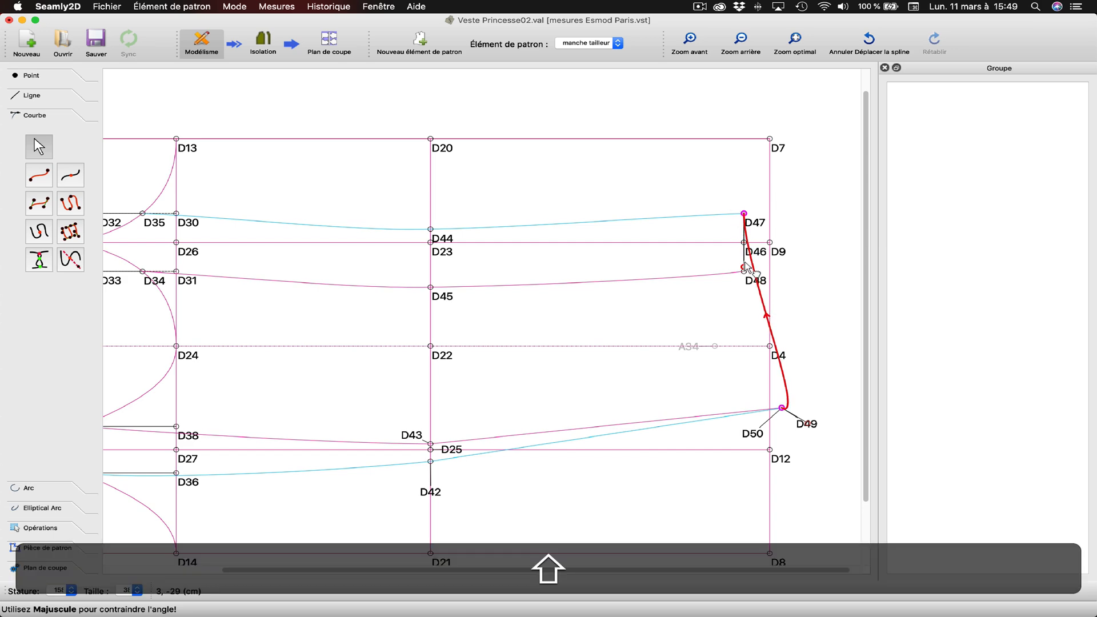
drag(817, 432, 803, 379)
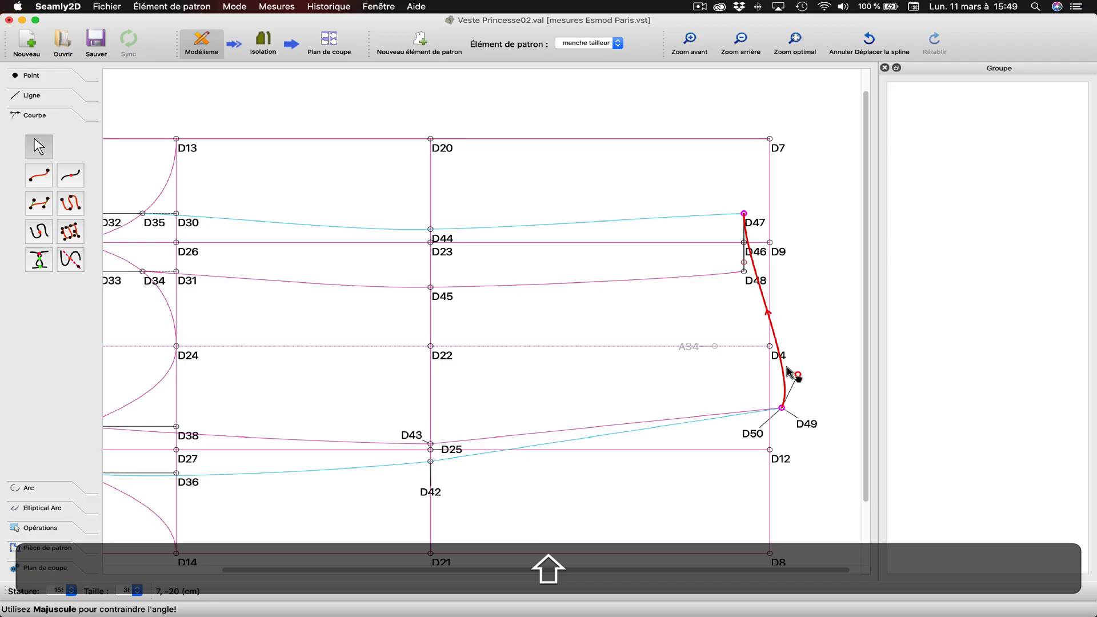
shift+drag(790, 375, 780, 366)
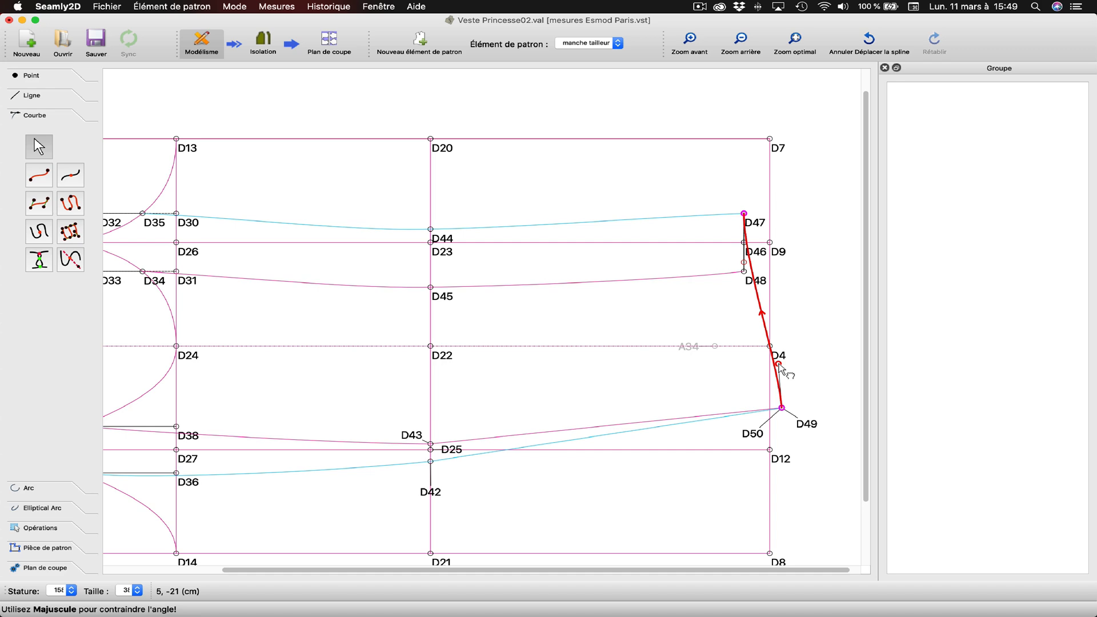
Change the colour of the D49–D47 hem curve to deep sky blue
right_click(760, 313)
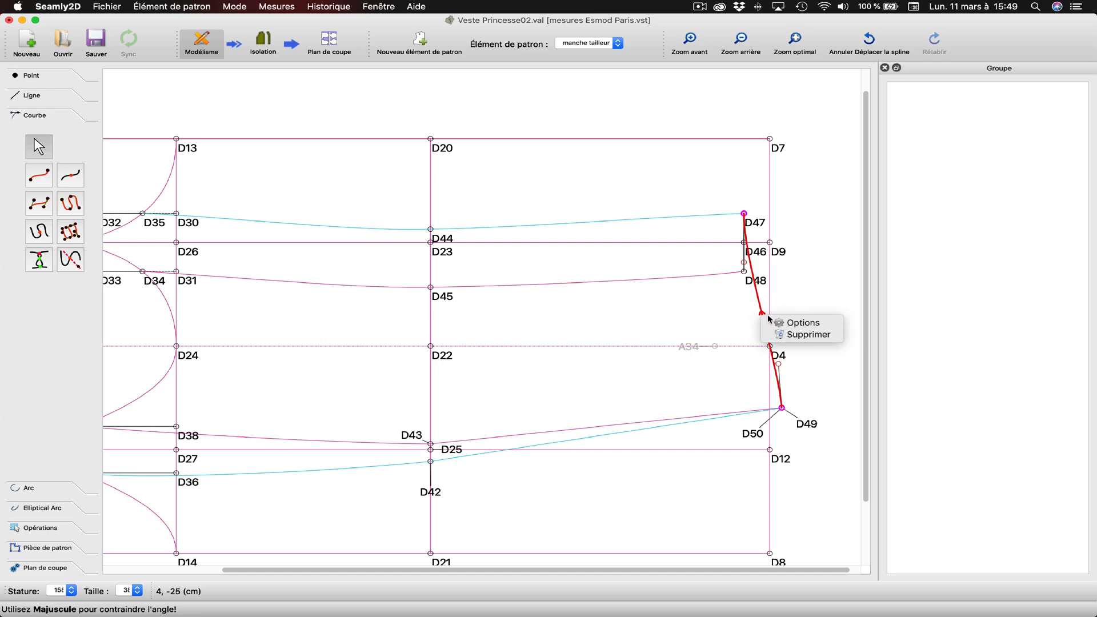
click(787, 321)
click(434, 378)
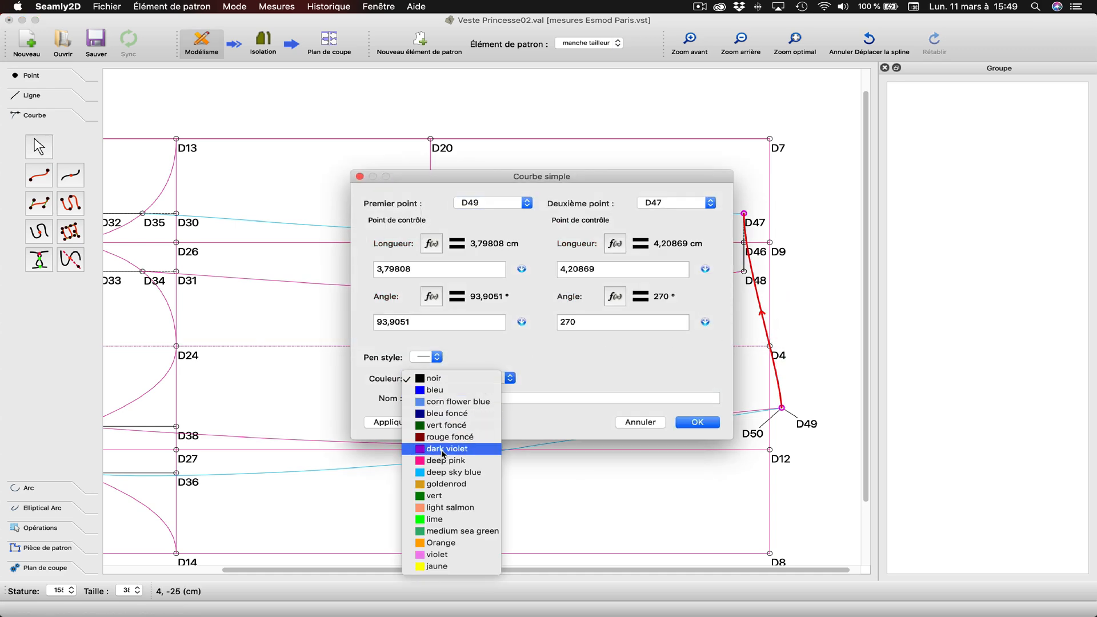
click(441, 470)
click(392, 422)
click(699, 425)
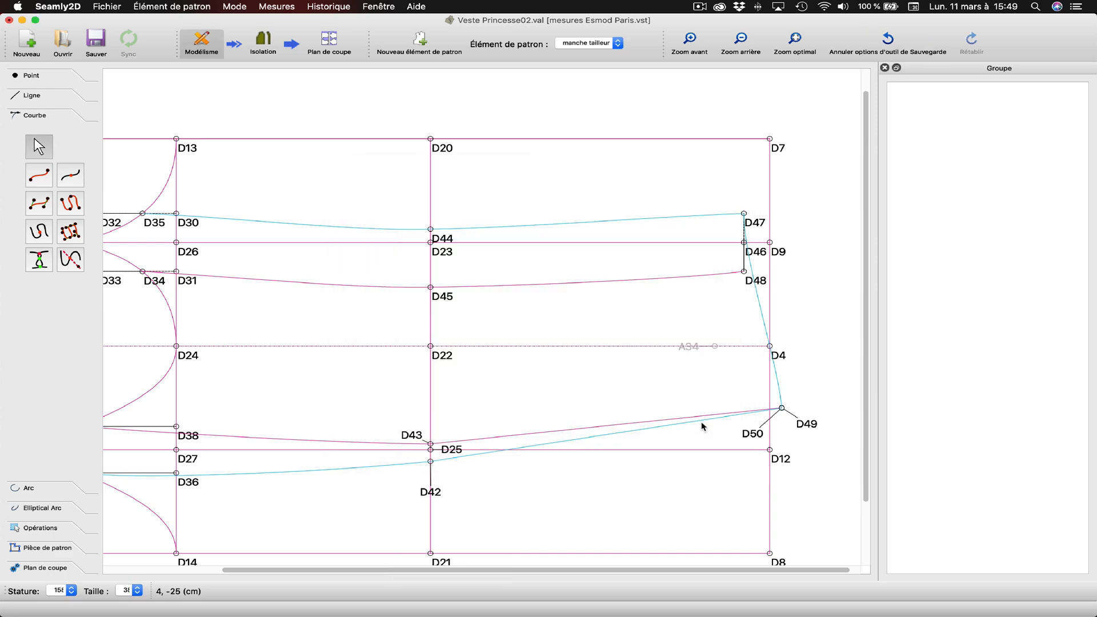
Draw a simple curve from D48 to D49, shaping it with handles of about 2.6 cm at 270° and 2.2 cm at 89°
click(36, 181)
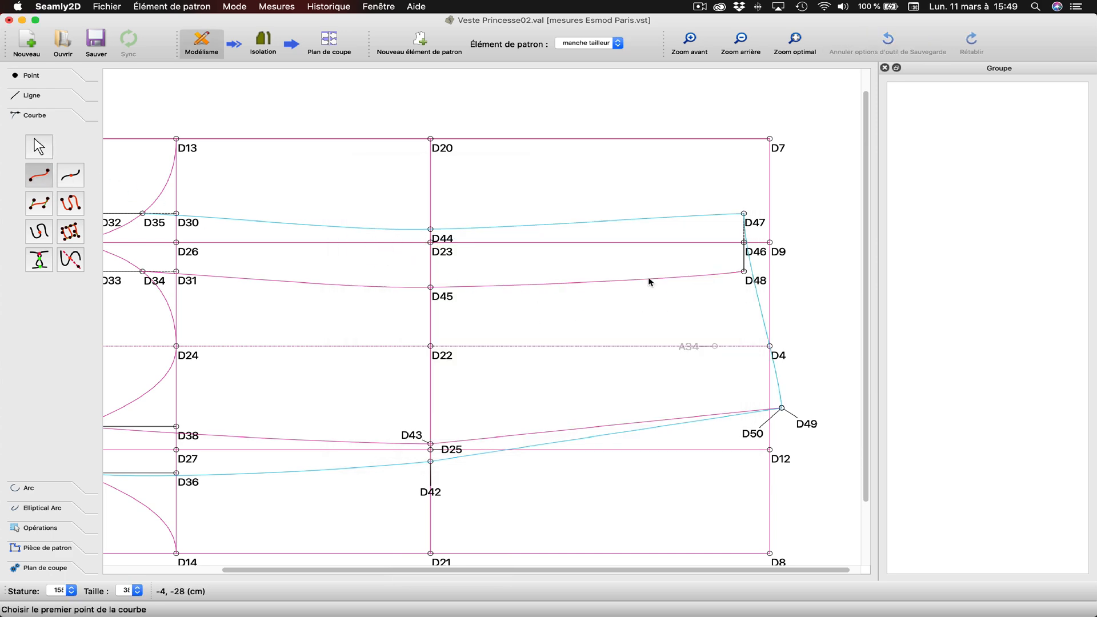
click(744, 272)
click(781, 408)
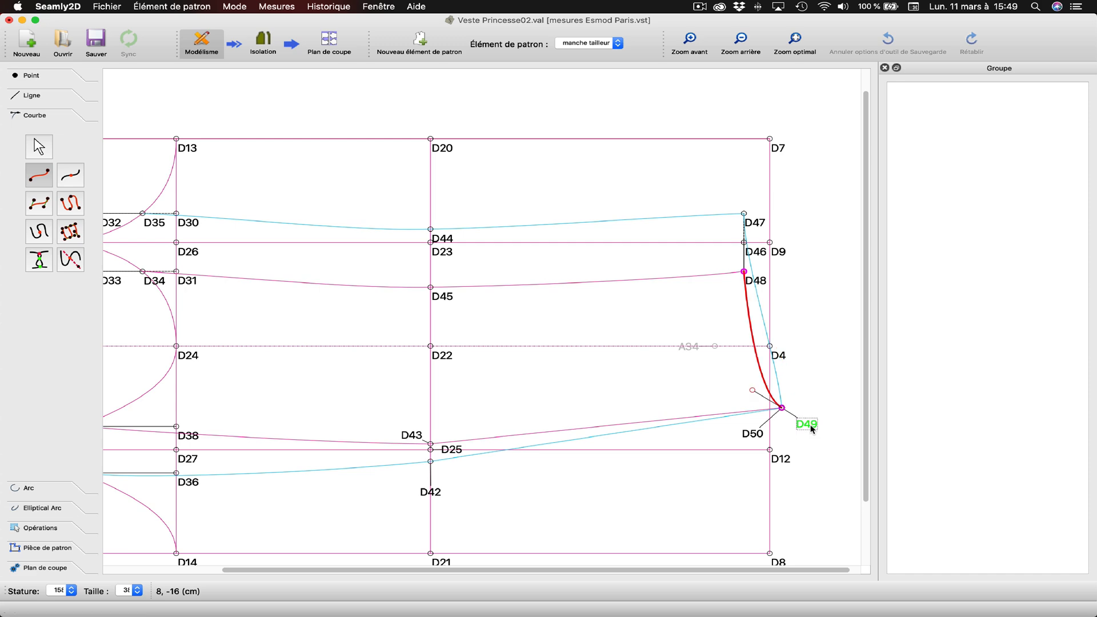
drag(754, 392, 779, 371)
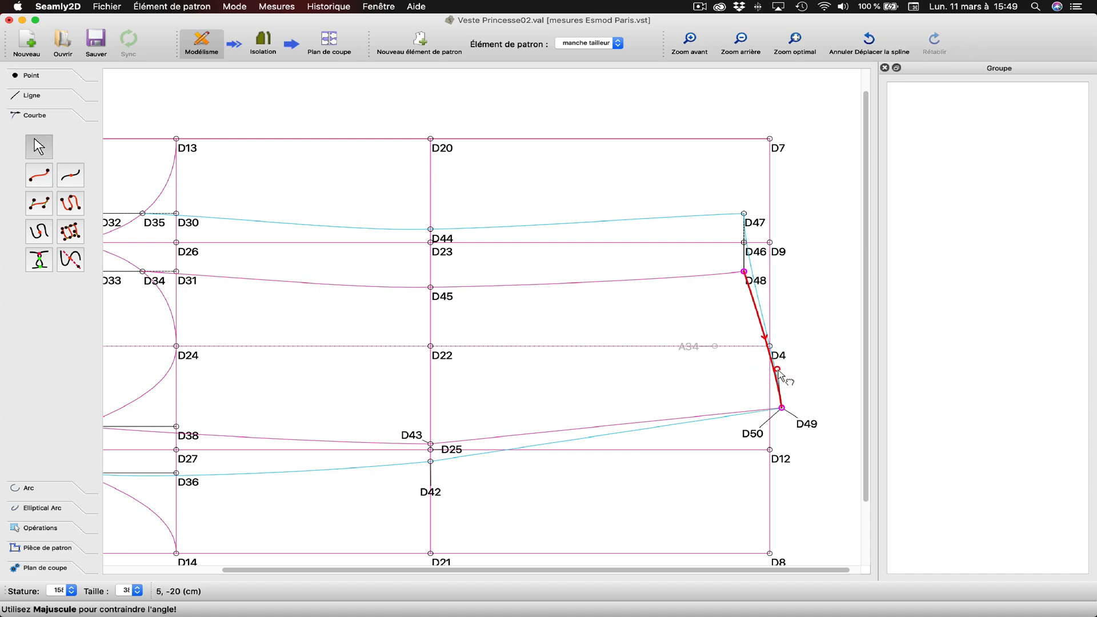
shift+drag(747, 284, 754, 305)
shift+drag(779, 372, 782, 383)
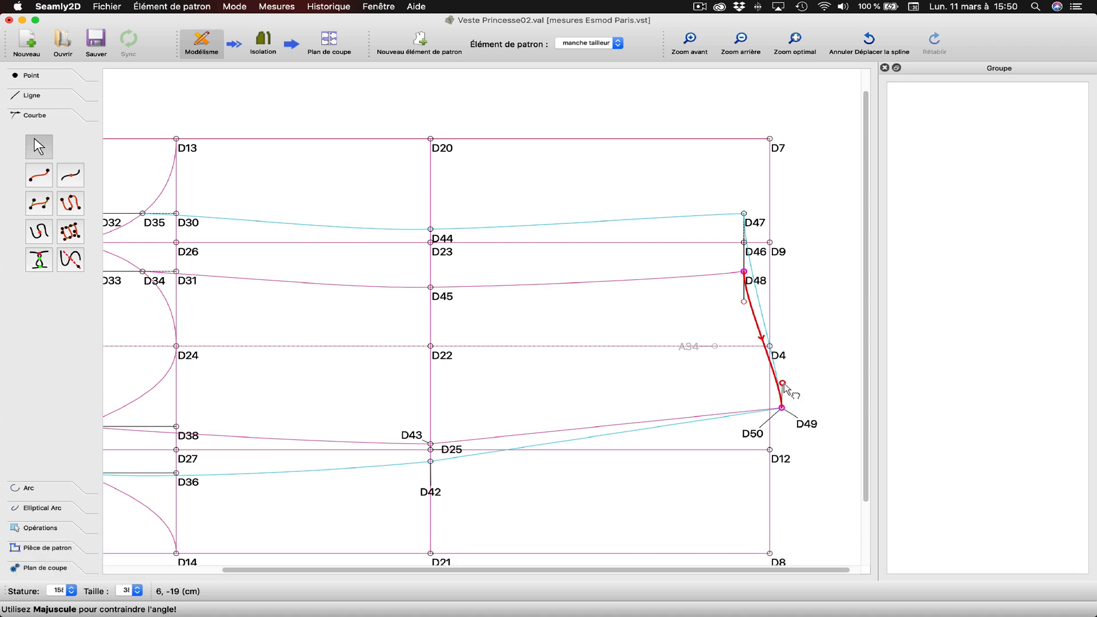
Change the colour of the D48–D49 hem curve to deep pink
right_click(759, 328)
click(783, 334)
click(472, 377)
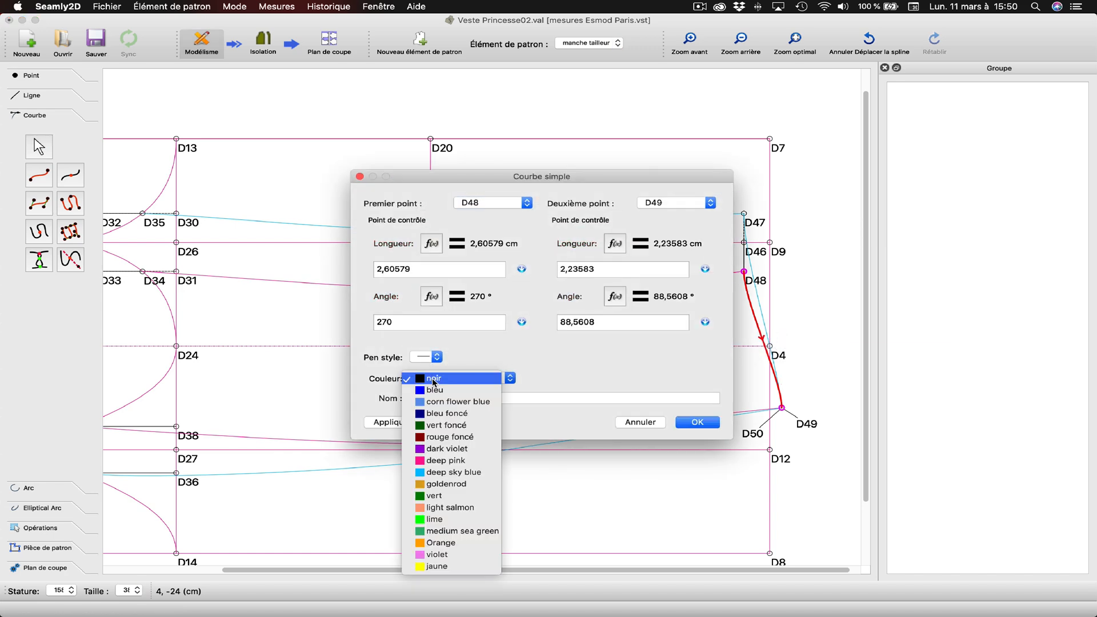
click(452, 459)
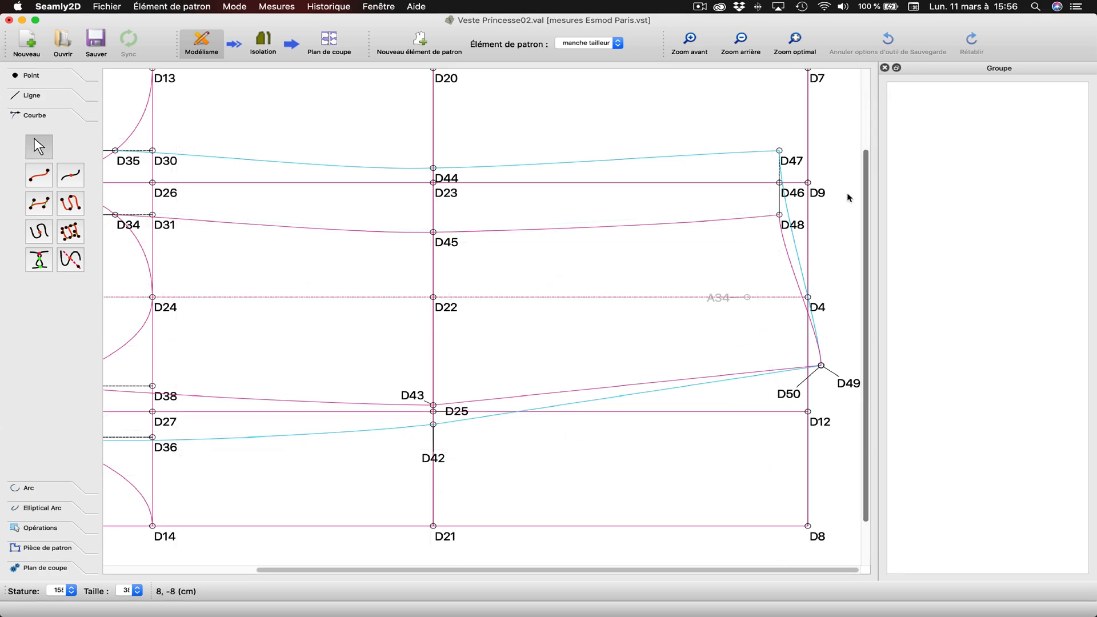
Show the whole tailored sleeve draft centred in the drawing area
click(795, 40)
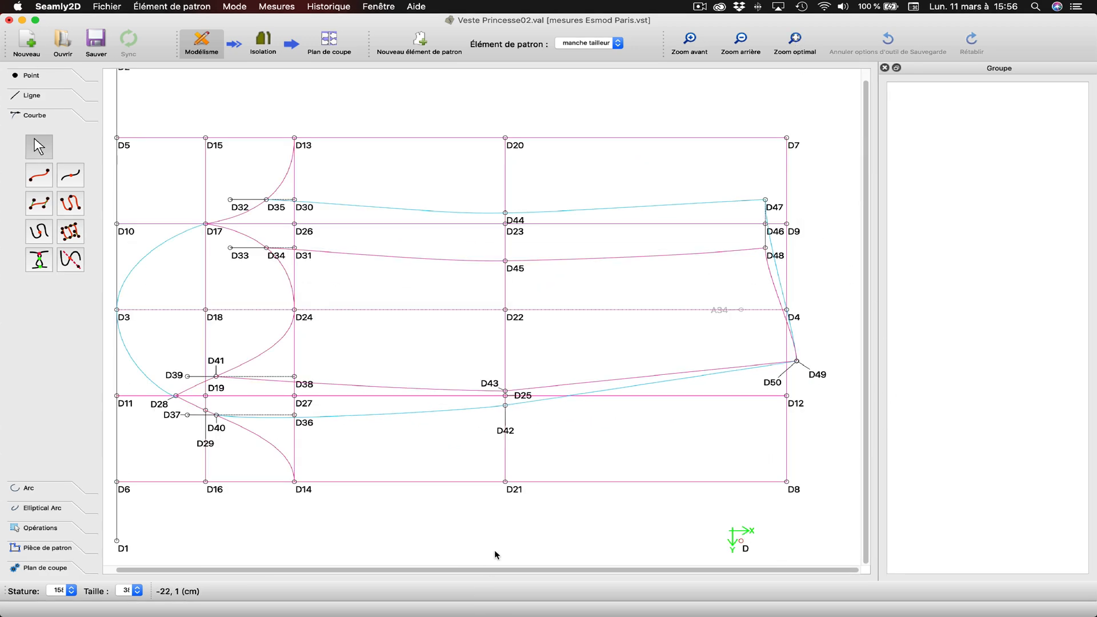
drag(490, 571, 455, 572)
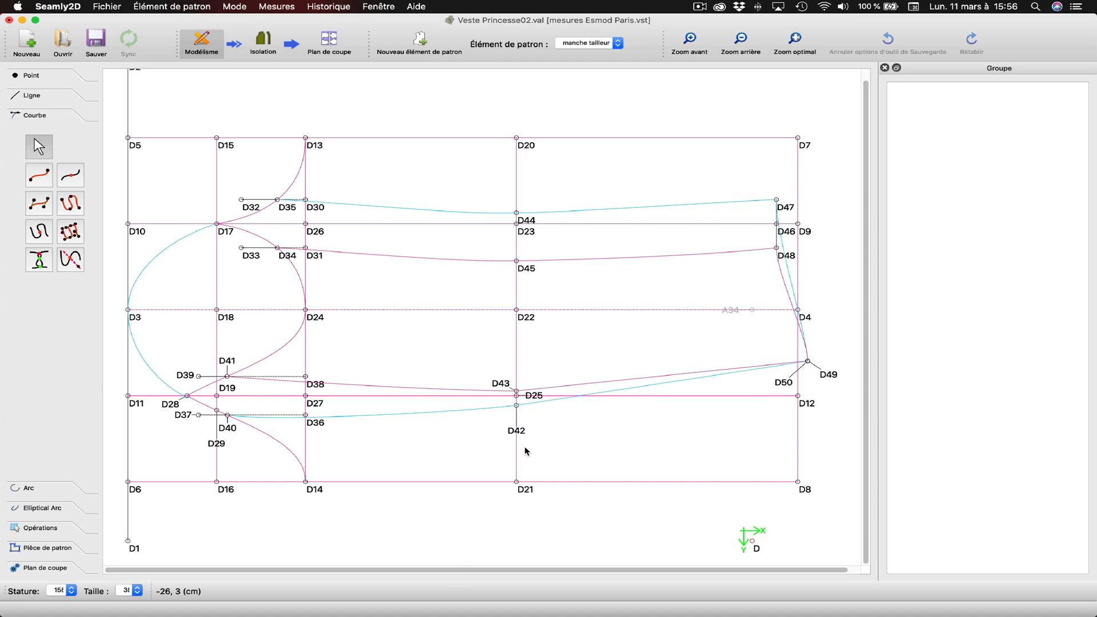
click(739, 41)
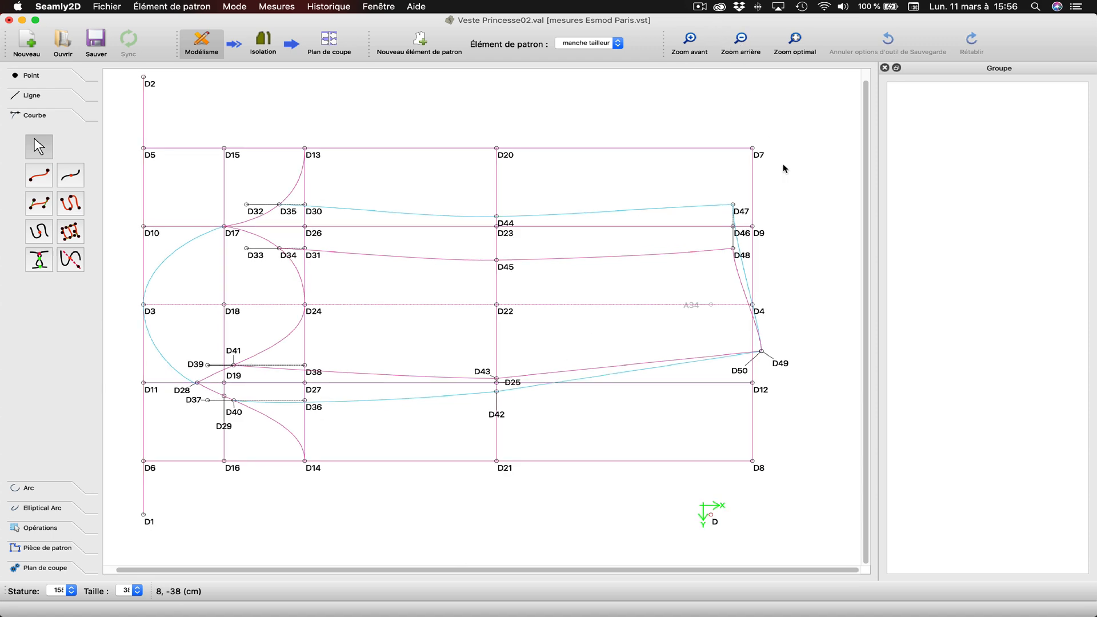
drag(543, 571, 521, 571)
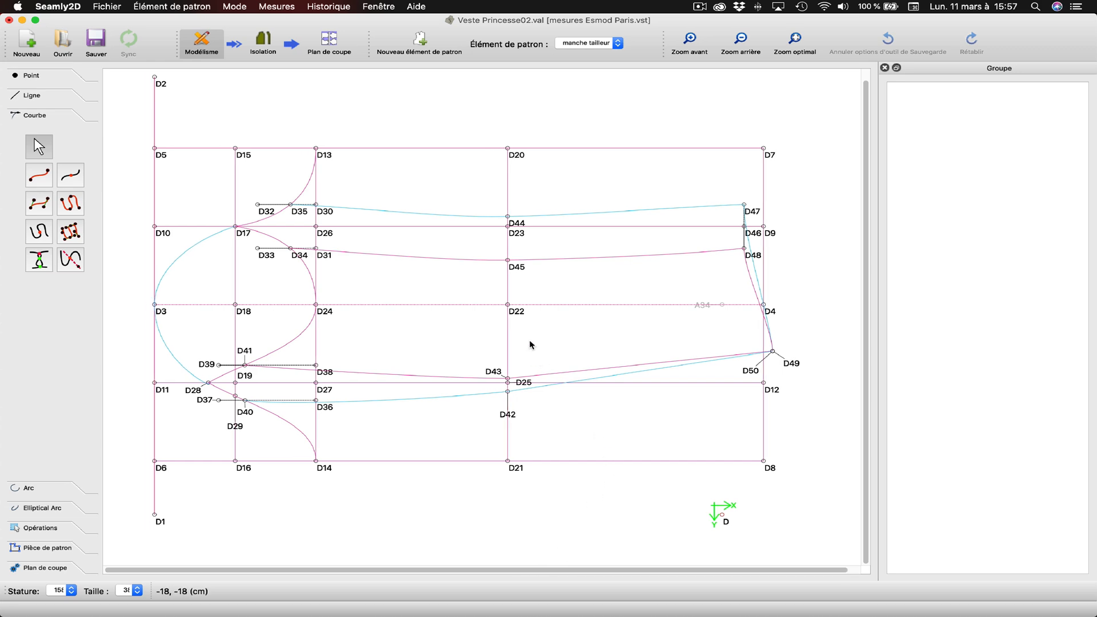